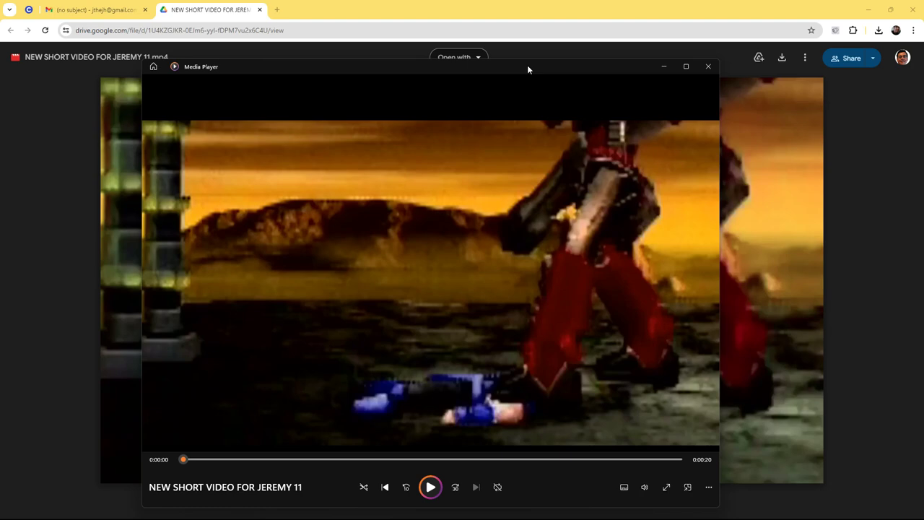
Scrub through the first seconds of NEW SHORT VIDEO FOR JEREMY 11 in the media player to preview its footage
left_click(243, 461)
left_click(313, 459)
left_click(357, 460)
left_click_drag(357, 460, 213, 461)
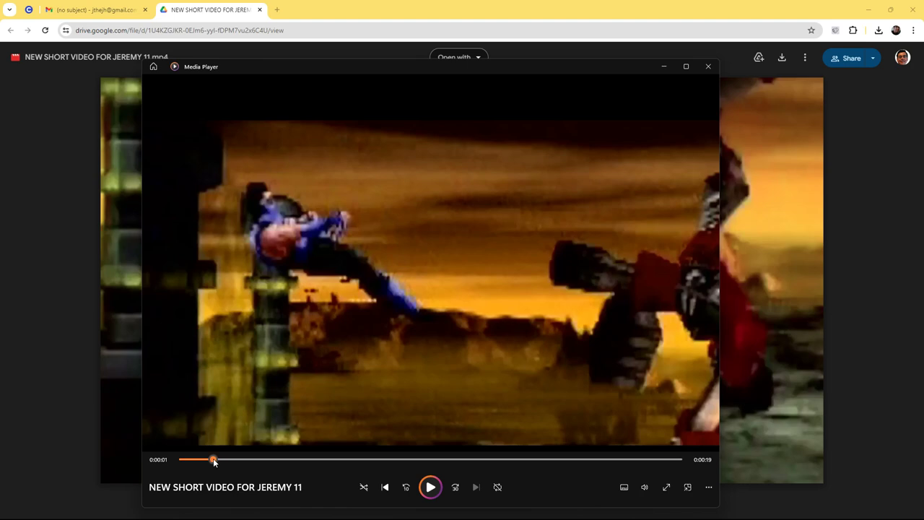
Switch to VSDC Video Editor and create a project titled "Cinemassacre Creates a Bloody Video Game Murder" at 720 by 1280 px and 30 fps
mouse_move(309, 514)
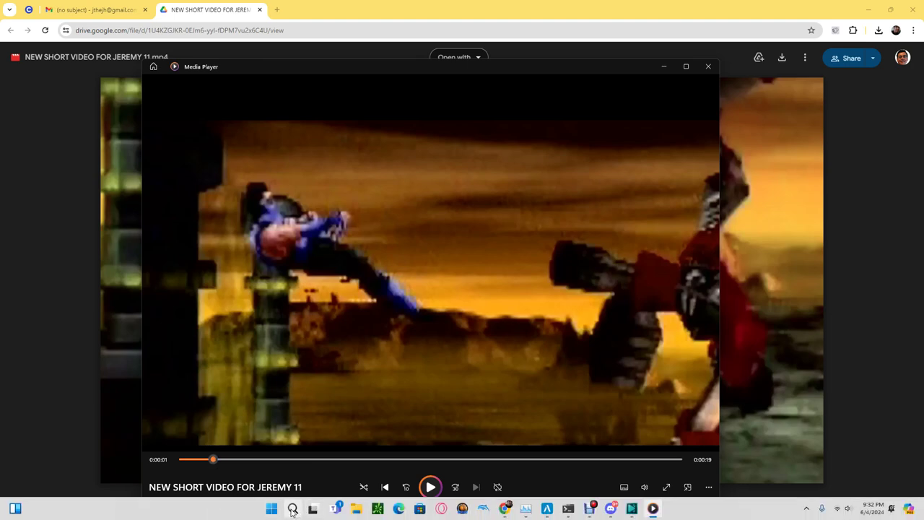
mouse_move(636, 509)
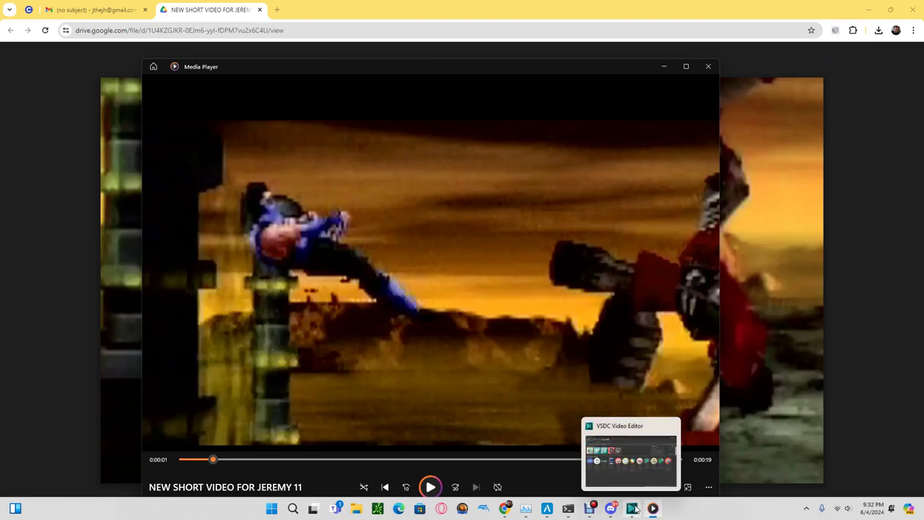
left_click(635, 509)
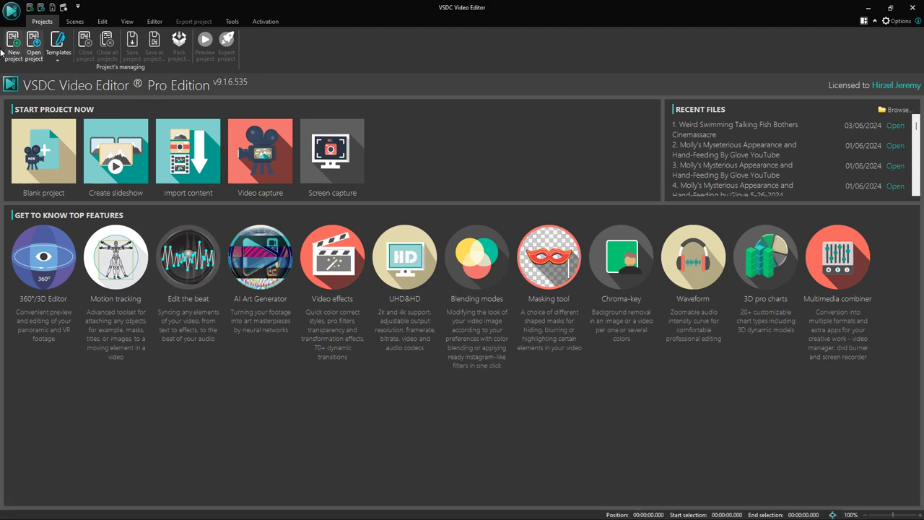
left_click(11, 50)
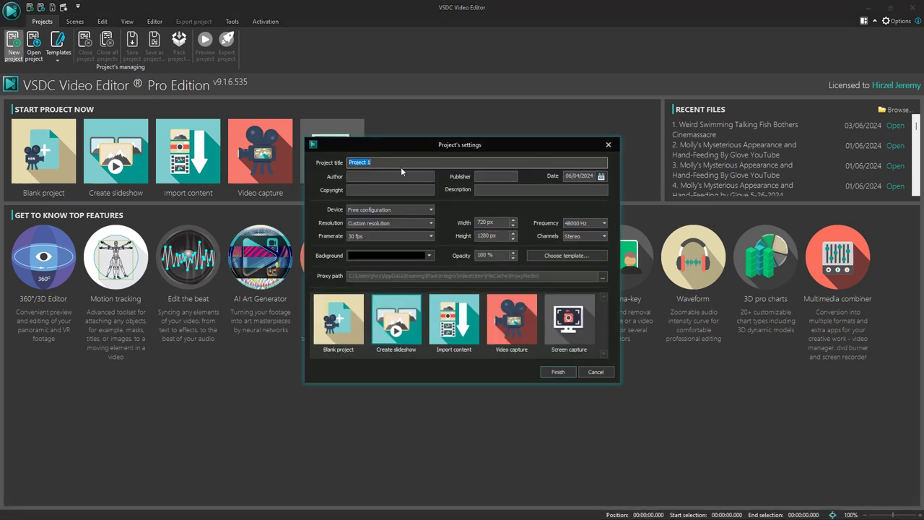
type("B")
key("BackSpace")
key("BackSpace")
key("BackSpace")
key("BackSpace")
key("BackSpace")
key("BackSpace")
key("BackSpace")
key("BackSpace")
key("BackSpace")
key("BackSpace")
key("BackSpace")
key("BackSpace")
key("BackSpace")
key("BackSpace")
key("BackSpace")
type("Cinemassacre Creates a")
left_click(561, 373)
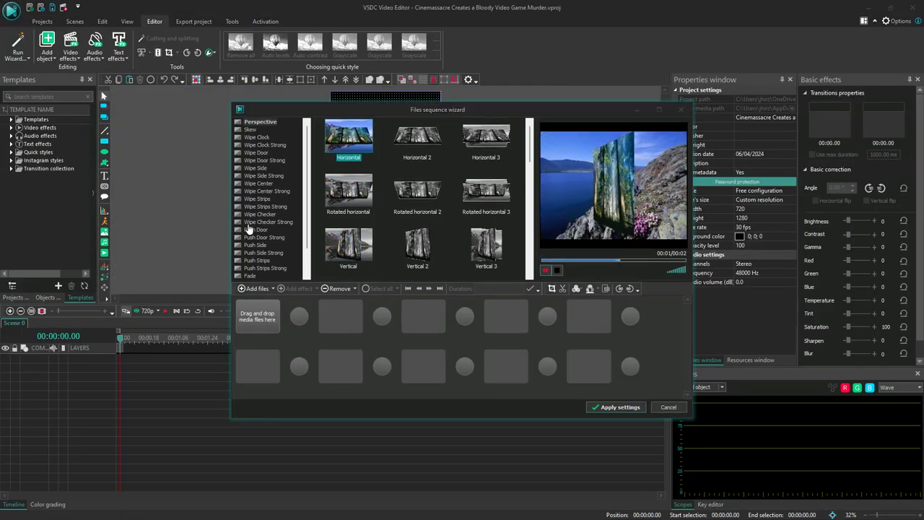
Import NEW SHORT VIDEO FOR JEREMY 11.mp4 from the Downloads folder into the project through the files sequence wizard
left_click(258, 317)
left_click_drag(455, 144, 310, 150)
left_click(219, 244)
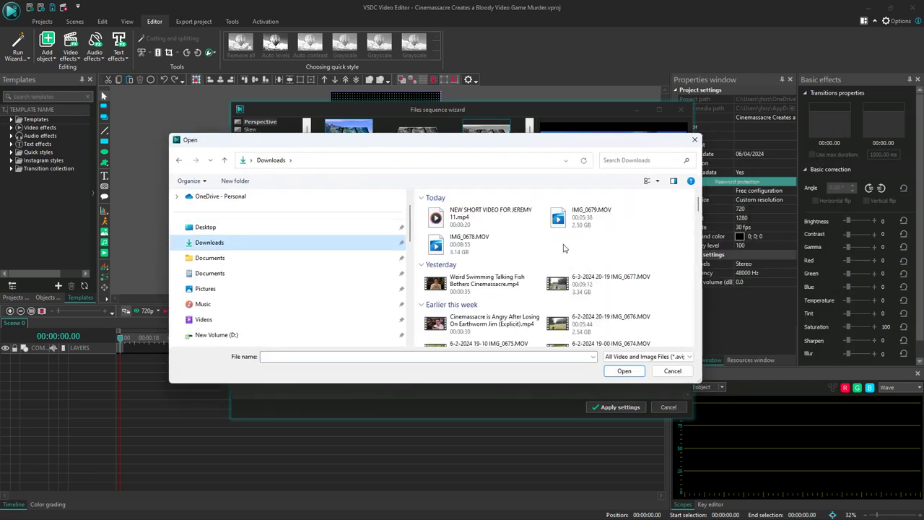
left_click(484, 217)
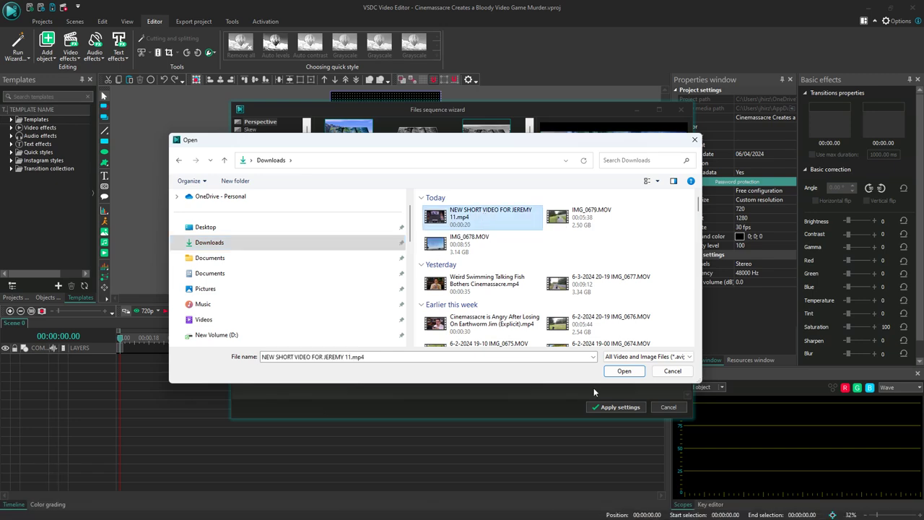
left_click(625, 371)
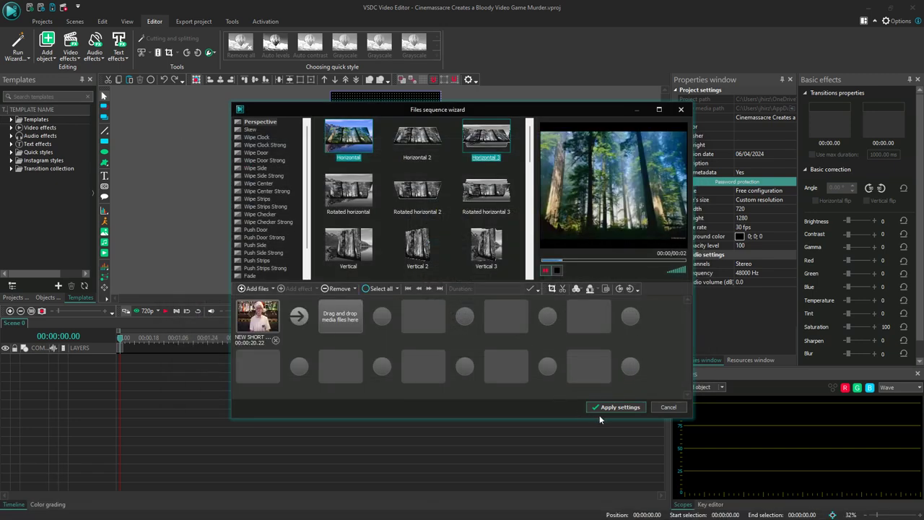
left_click(602, 410)
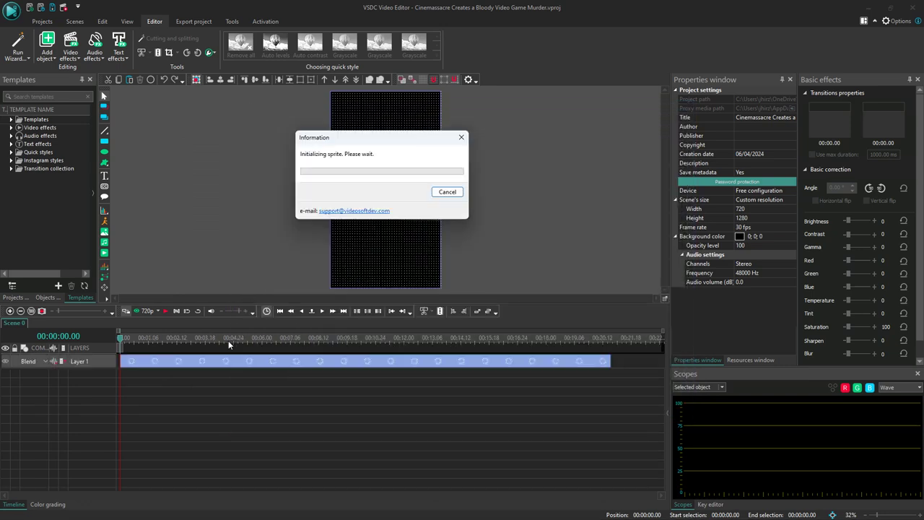
Enlarge the video on the canvas to about 2279 by 1737 px so it extends beyond the vertical frame
left_click_drag(442, 97, 438, 143)
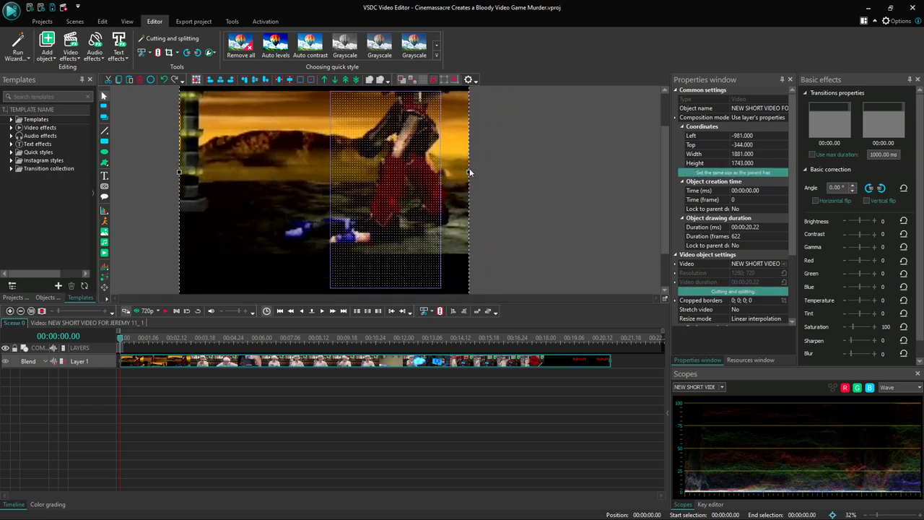
left_click_drag(468, 171, 474, 201)
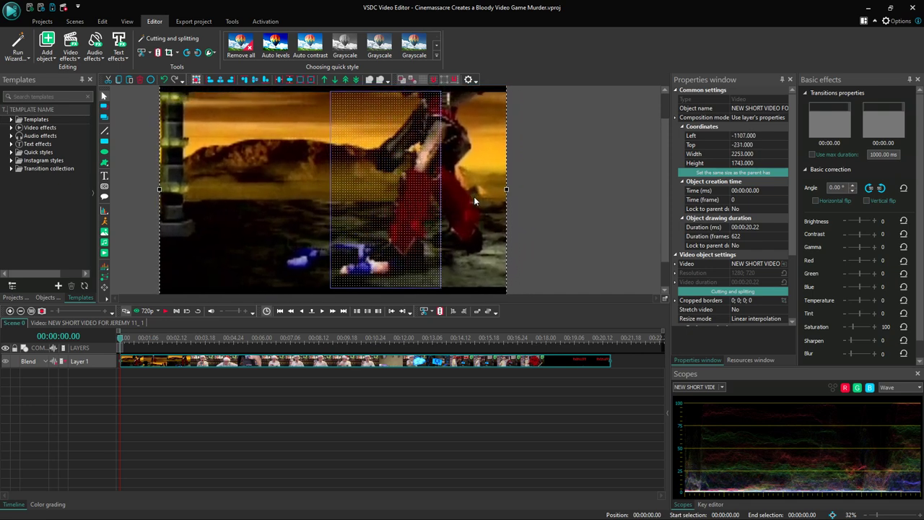
left_click_drag(664, 214, 661, 190)
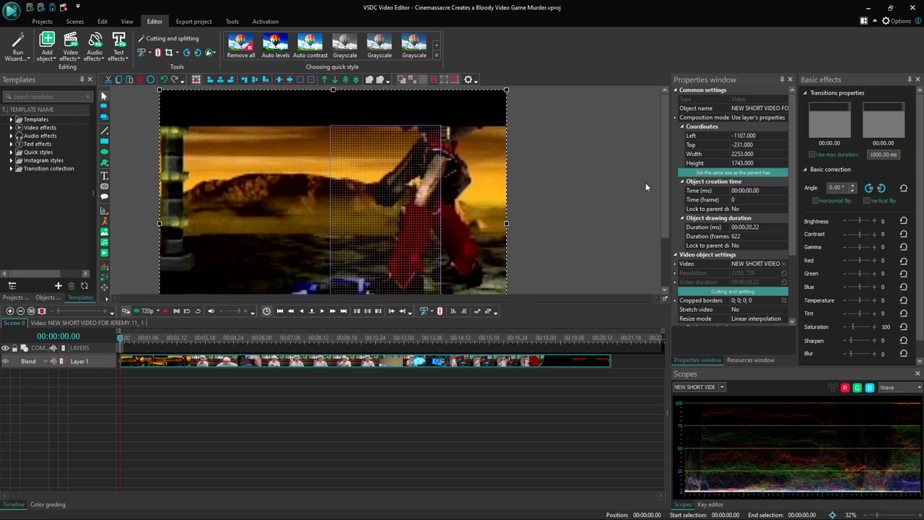
left_click_drag(509, 91, 511, 92)
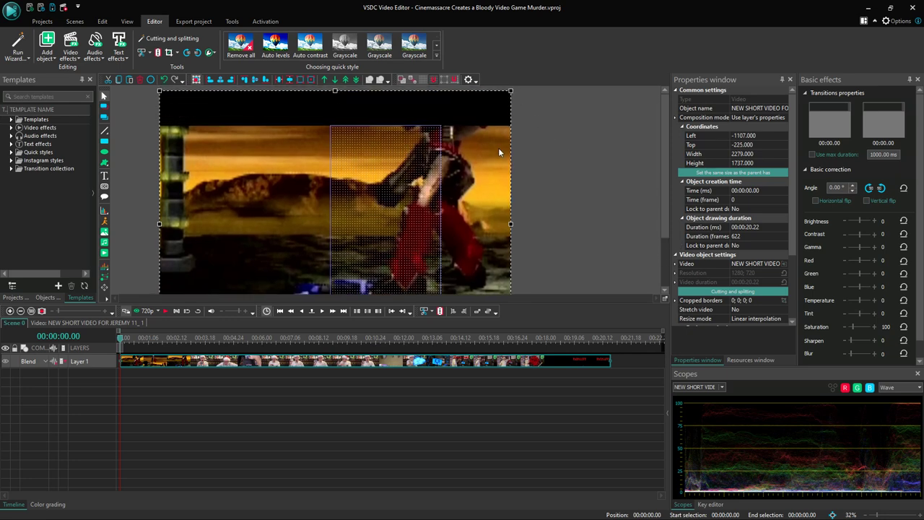
Reposition the enlarged video horizontally over the vertical frame, with its left coordinate at about -807
left_click_drag(490, 157, 520, 158)
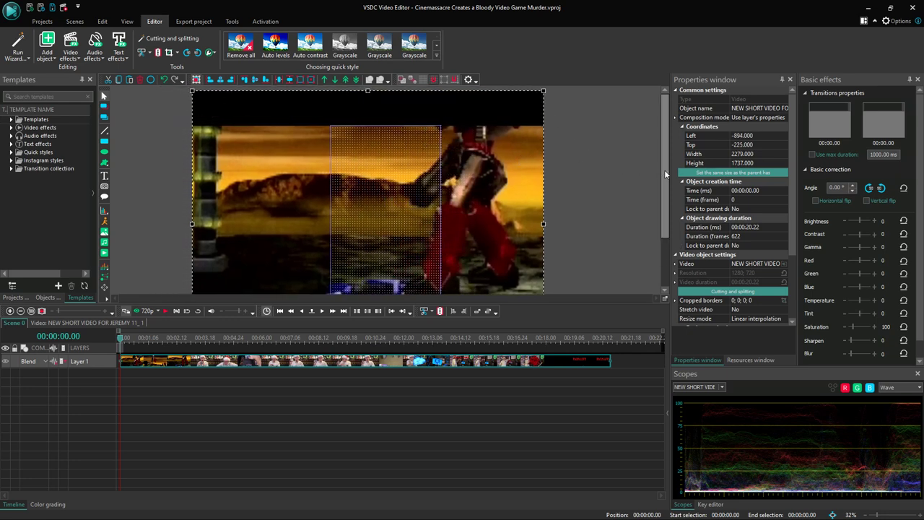
scroll(660, 199, "down", 1)
scroll(661, 198, "down", 1)
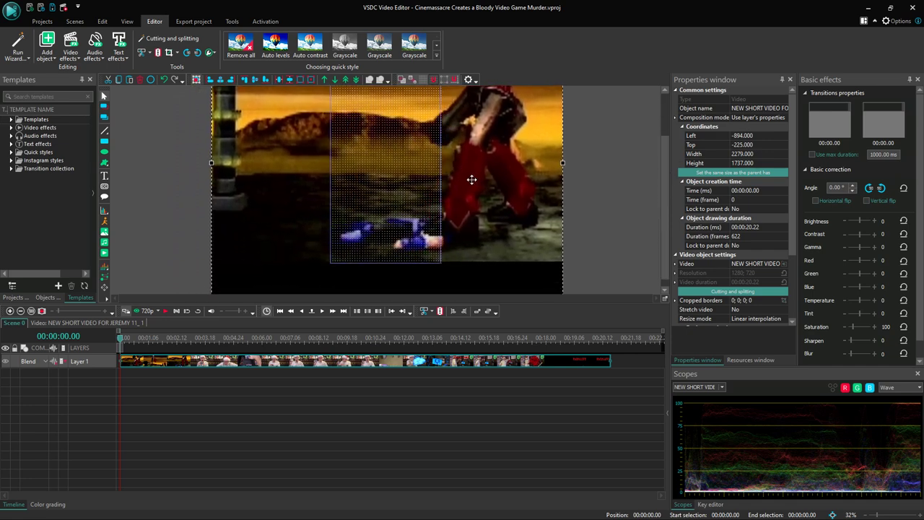
left_click_drag(469, 182, 466, 181)
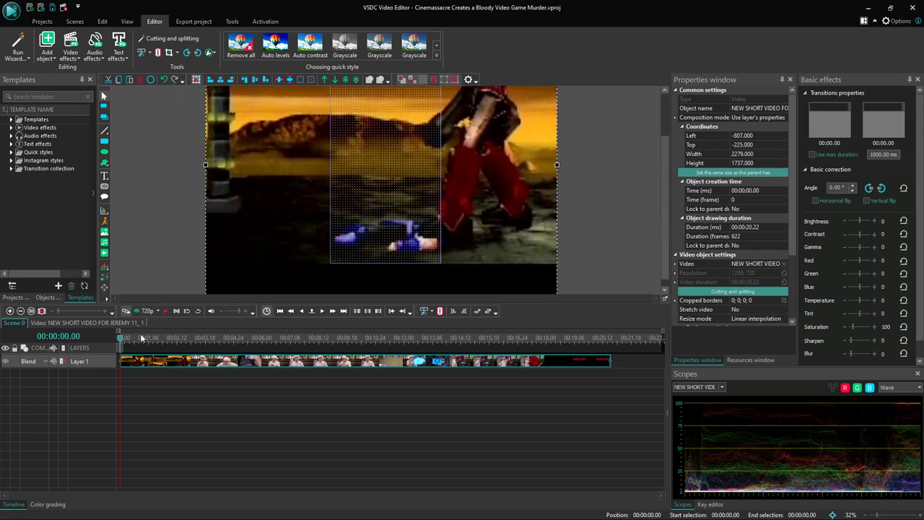
Play the video up to the screaming shot and split the clip at 00:00:03.09
left_click(165, 312)
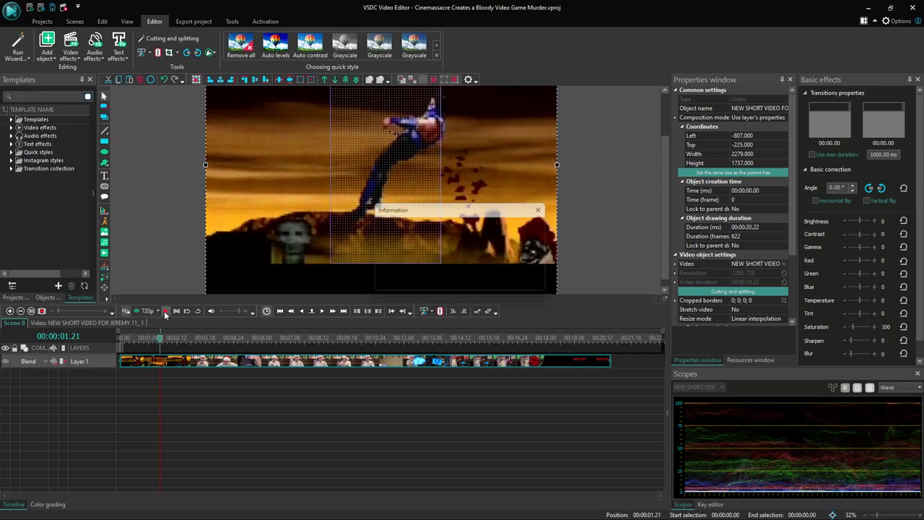
left_click(165, 312)
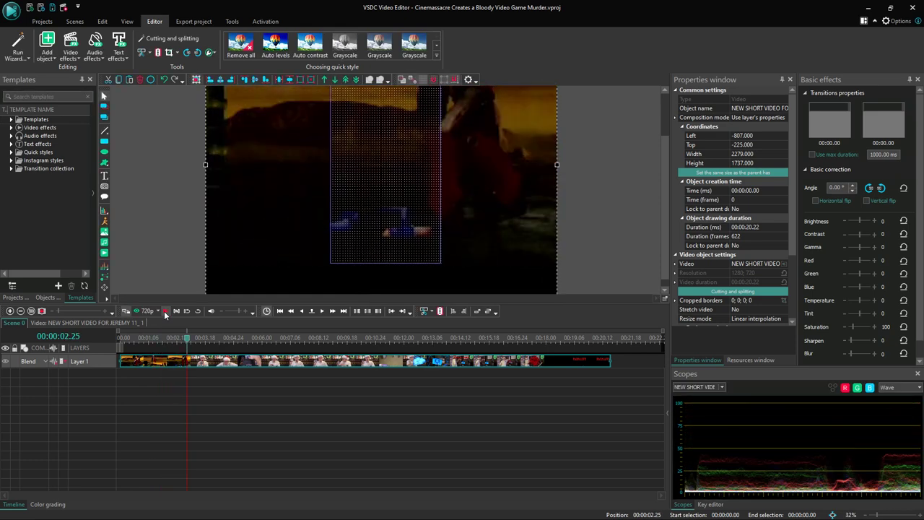
left_click(165, 312)
left_click(164, 312)
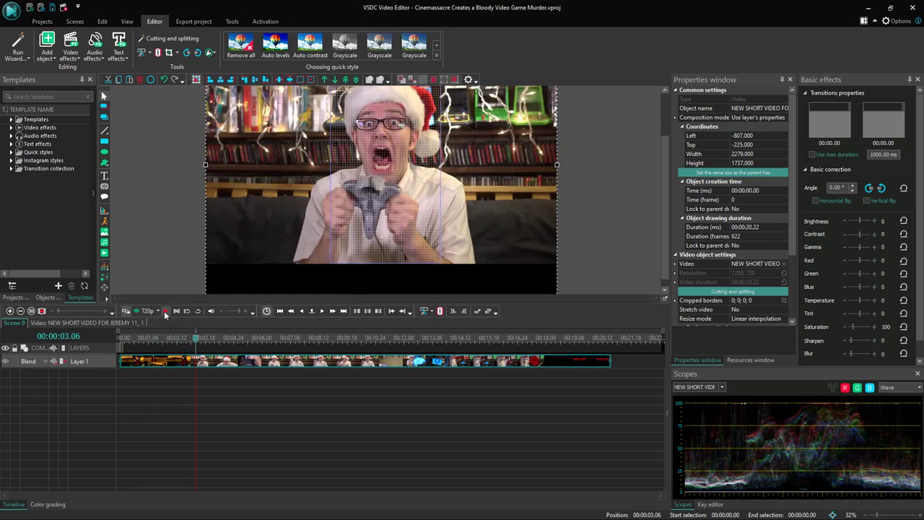
left_click(165, 312)
left_click(165, 312)
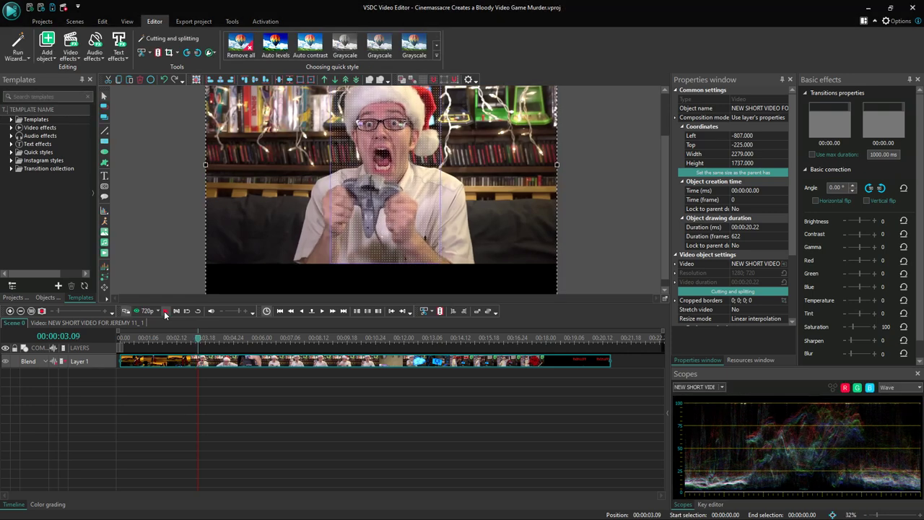
left_click(231, 367)
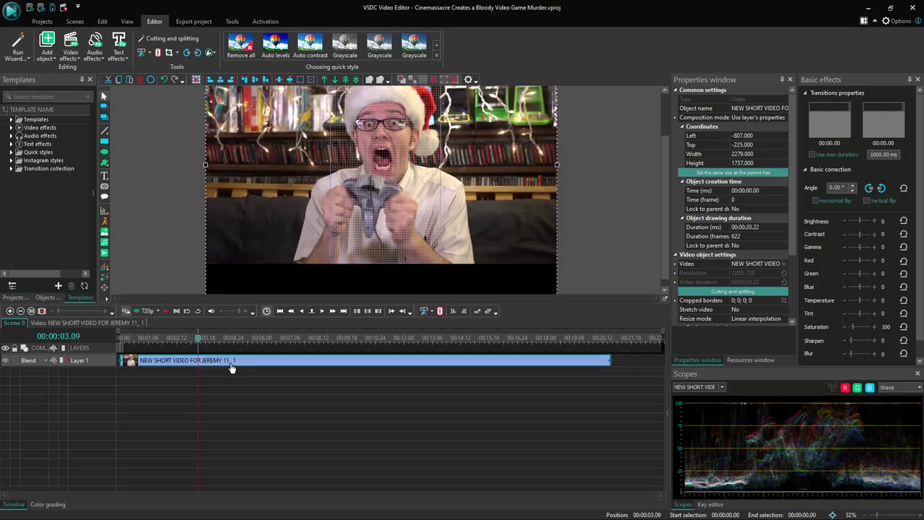
left_click(158, 52)
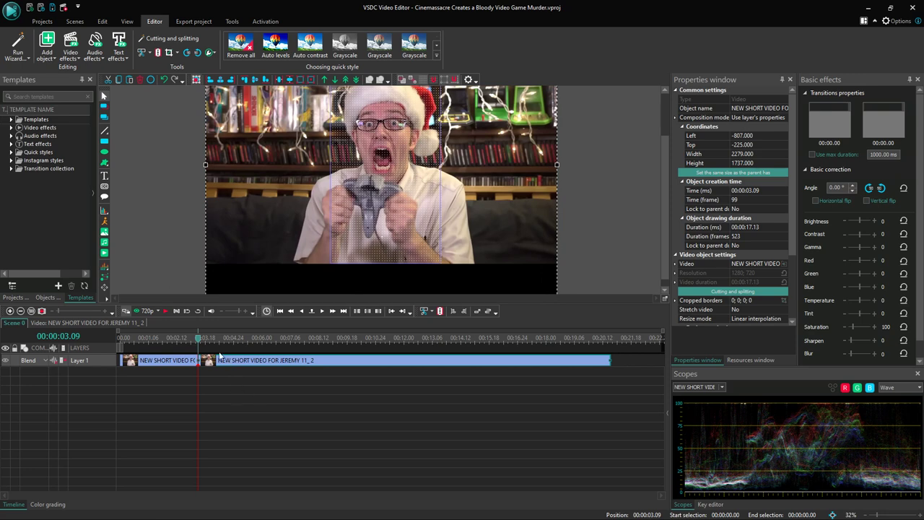
Split the second clip at 00:00:03.14 and move the remaining footage further along the timeline to leave a gap
left_click(165, 312)
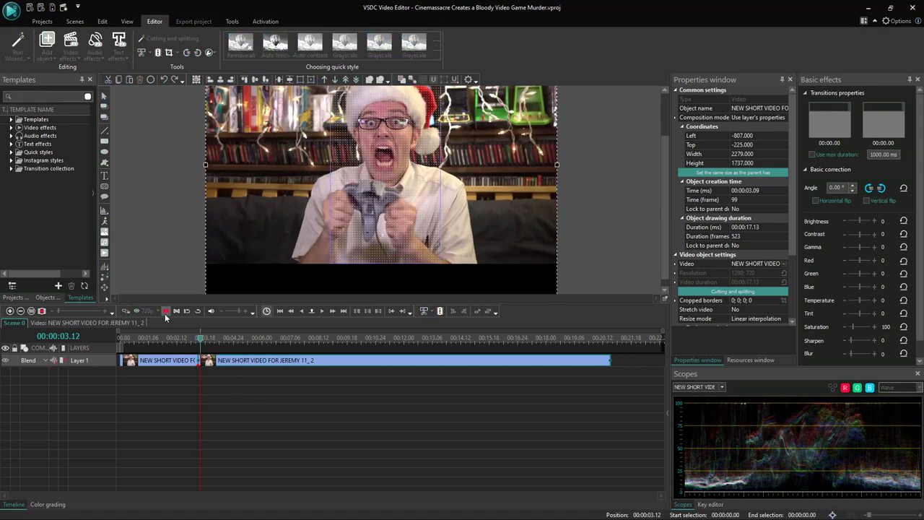
left_click(166, 312)
left_click(204, 339)
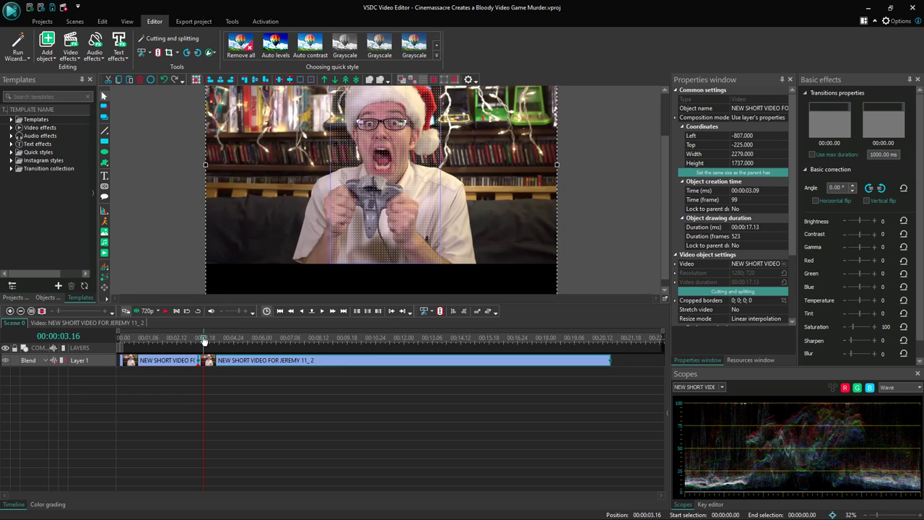
left_click(203, 340)
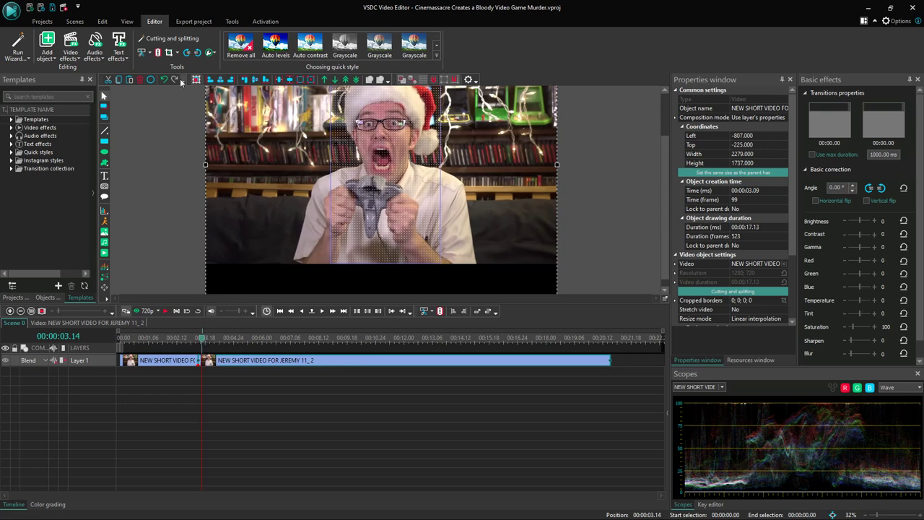
left_click(157, 52)
left_click_drag(211, 361, 264, 360)
Copy the 5-frame screaming clip and paste repeated copies of it end to end on Layer 1
left_click(189, 361)
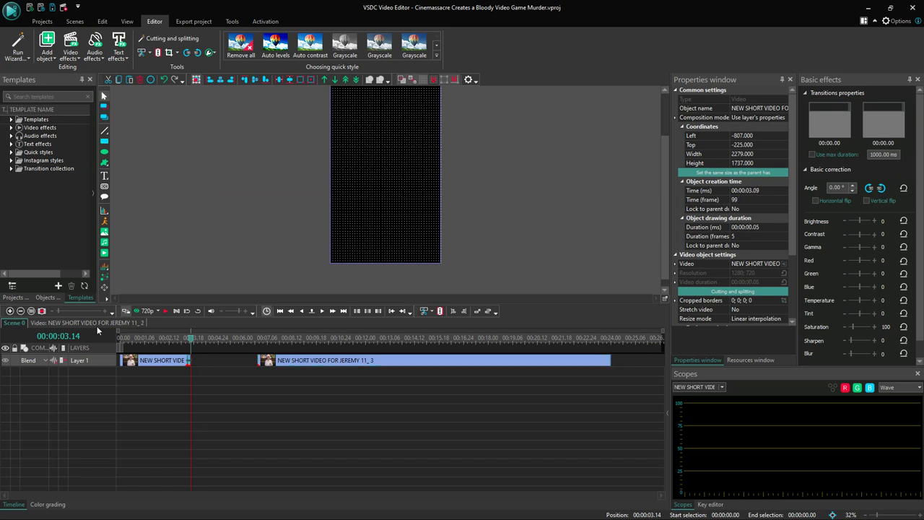
left_click_drag(60, 312, 92, 312)
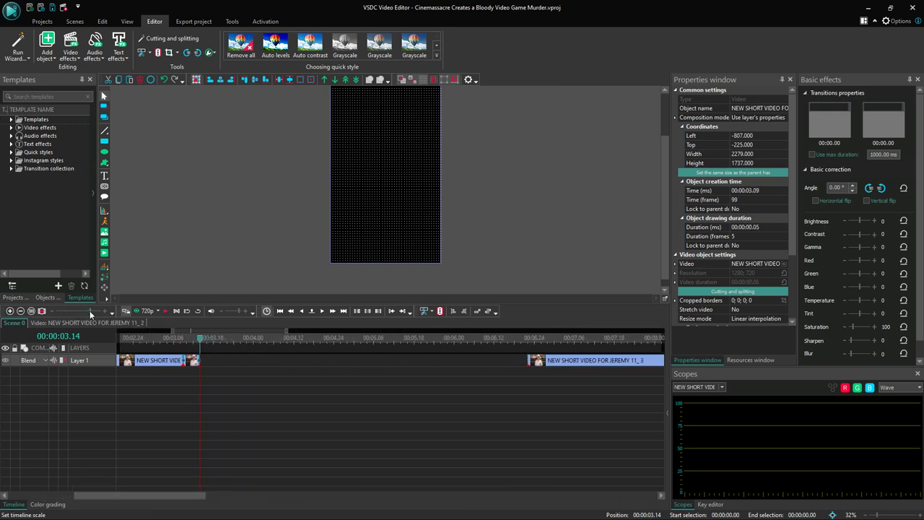
left_click(193, 387)
left_click(192, 360)
key("ctrl+c")
key("ctrl+v")
left_click_drag(192, 361, 270, 376)
key("ctrl+v")
key("ctrl+v")
key("ctrl+v")
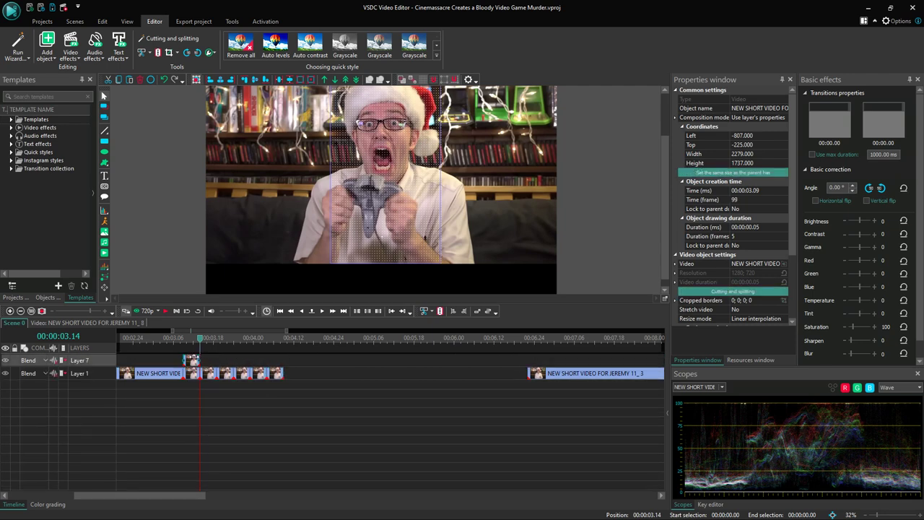
Place the last pasted copy at the end of the repeats on Layer 1 and close the gap with the remaining footage
double_click(195, 360)
left_click(12, 323)
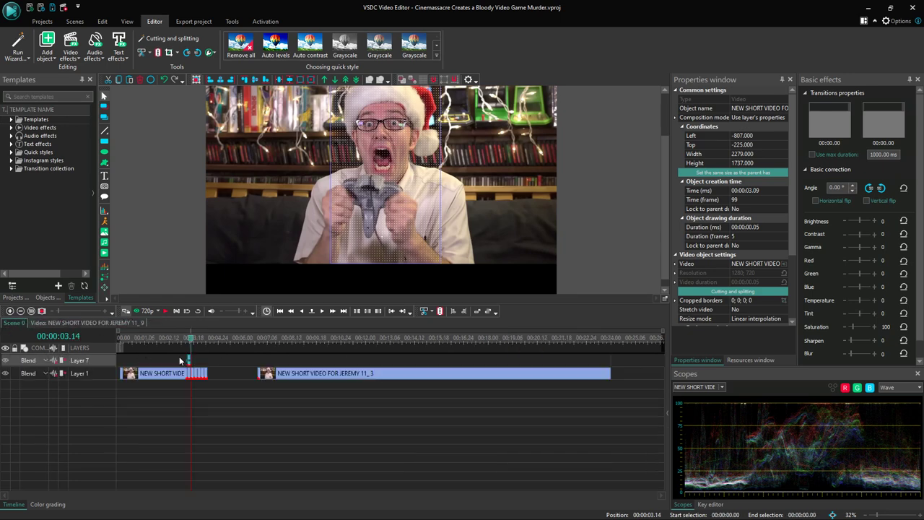
left_click_drag(62, 311, 81, 312)
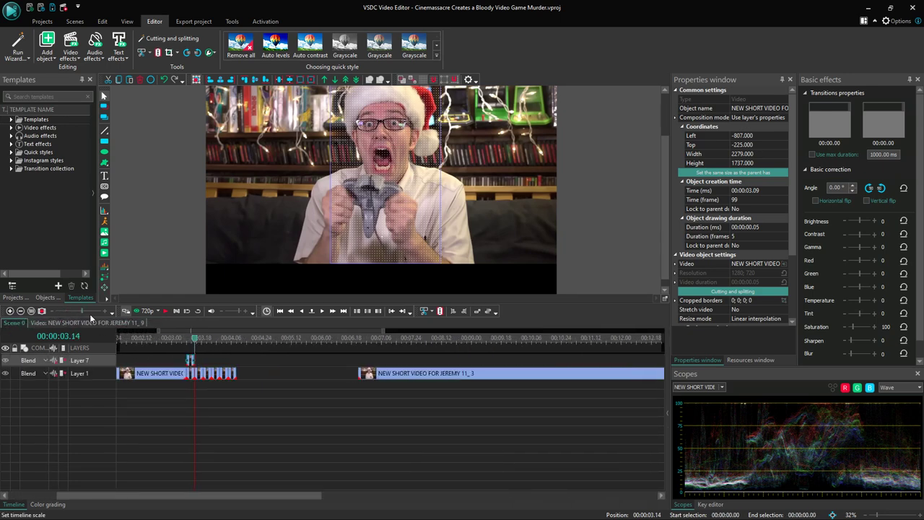
left_click_drag(193, 361, 235, 369)
left_click_drag(398, 366, 291, 365)
Play the repeated scream section from 00:00:02.27 to check the stutter effect
left_click(168, 338)
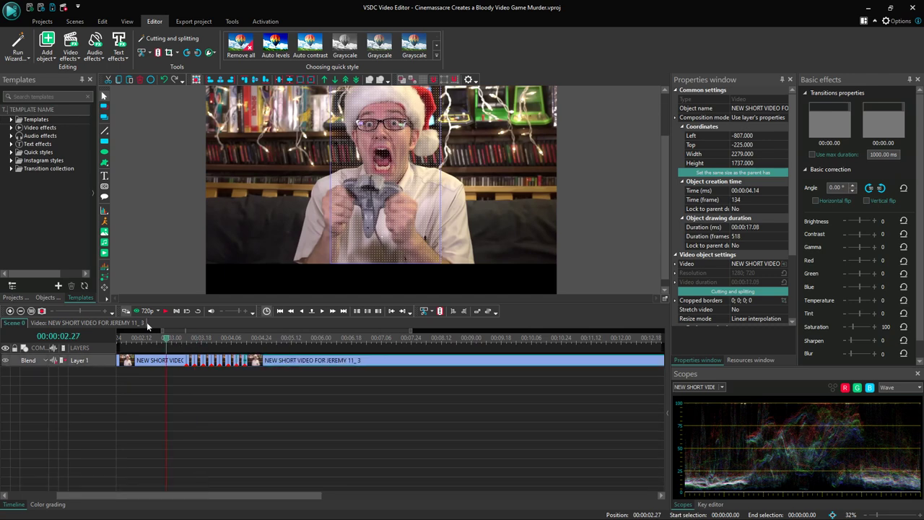
left_click(169, 313)
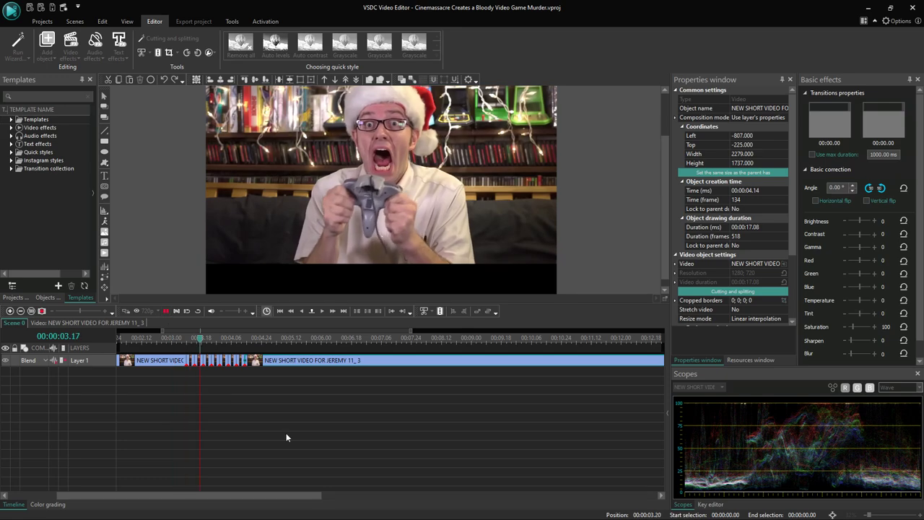
left_click(166, 311)
Duplicate the run of short screaming clips directly after itself, with the remaining footage shifted to start at 00:00:06.09
left_click_drag(329, 367, 420, 366)
left_click(242, 364)
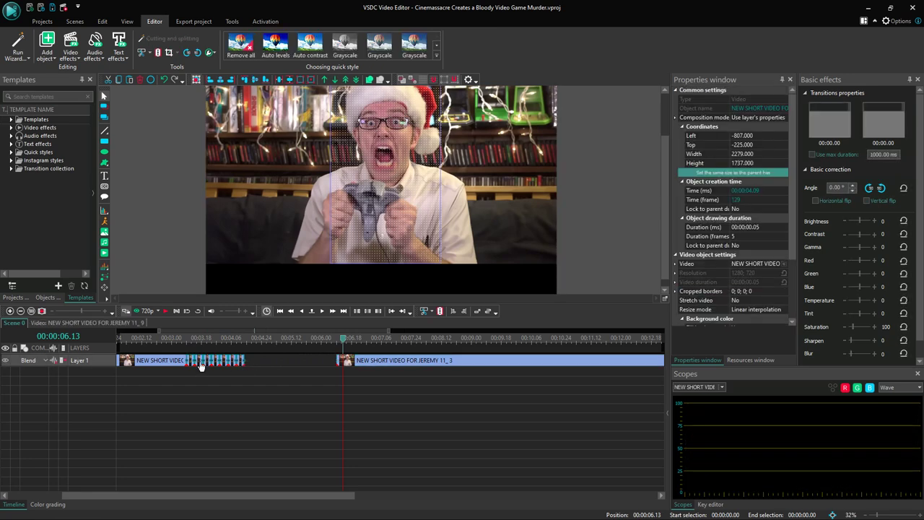
key("ctrl+v")
left_click_drag(192, 364, 249, 376)
left_click_drag(400, 363, 368, 370)
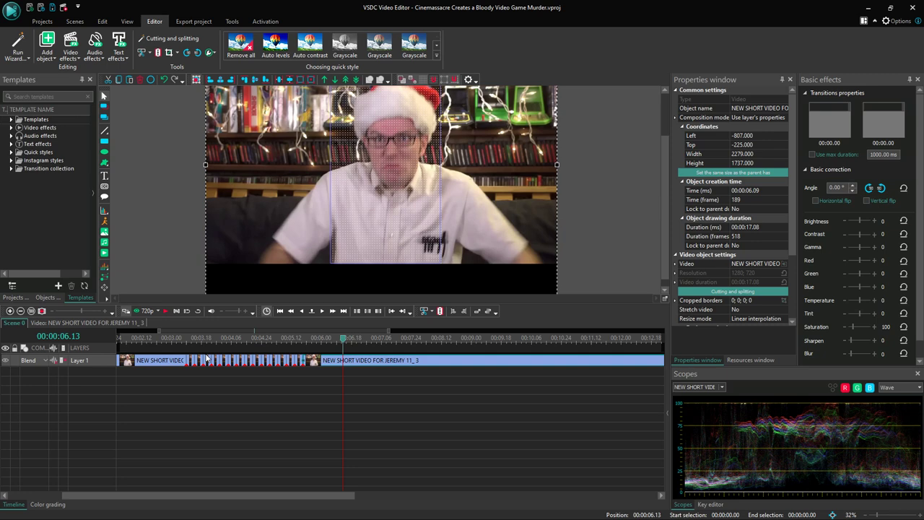
Replay the stutter section, and move the remaining footage on Layer 1 later to leave a gap after the repeated screaming clips
left_click(174, 338)
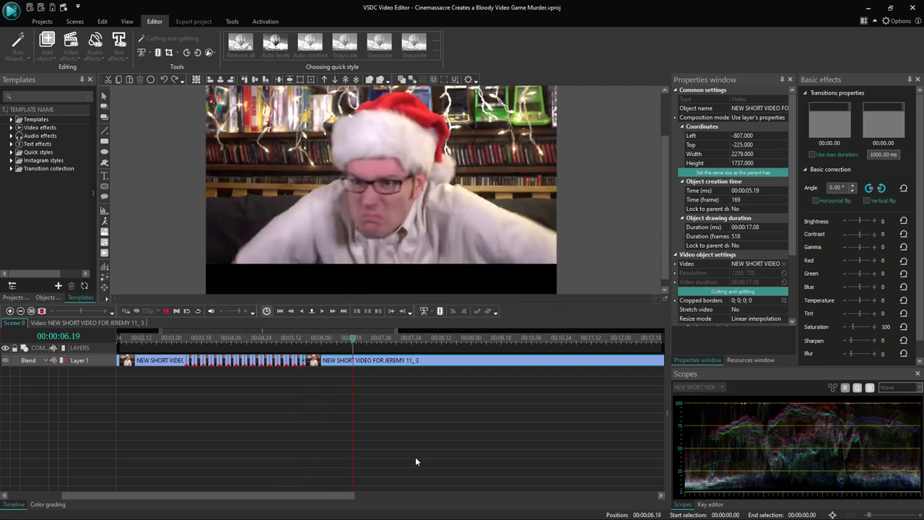
left_click(173, 338)
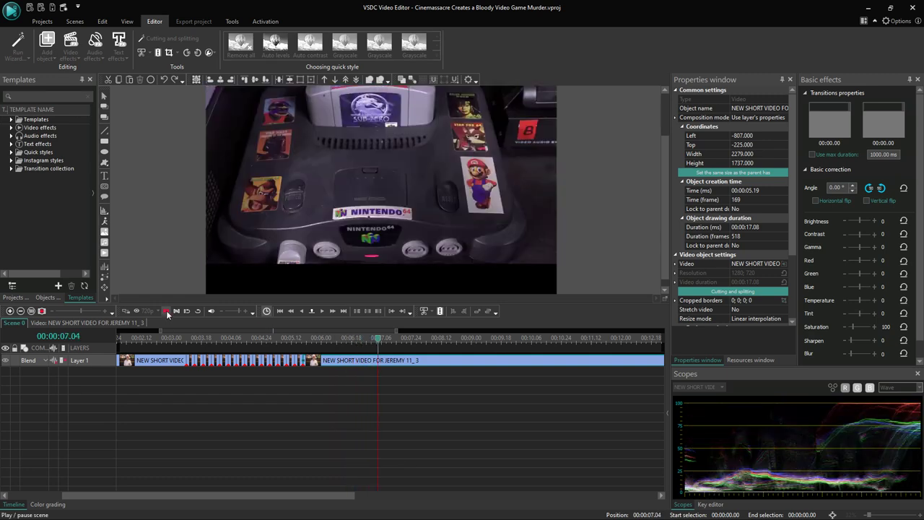
left_click(337, 366)
left_click_drag(318, 361, 342, 362)
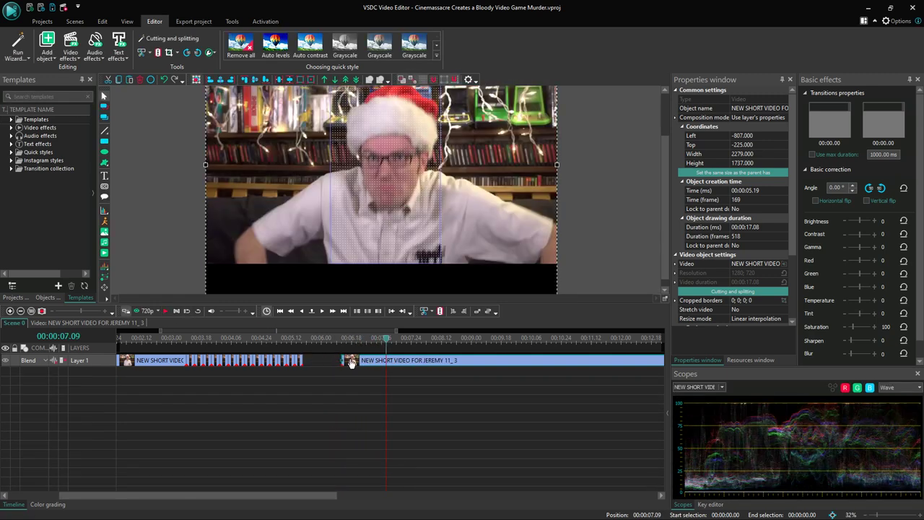
left_click(301, 364)
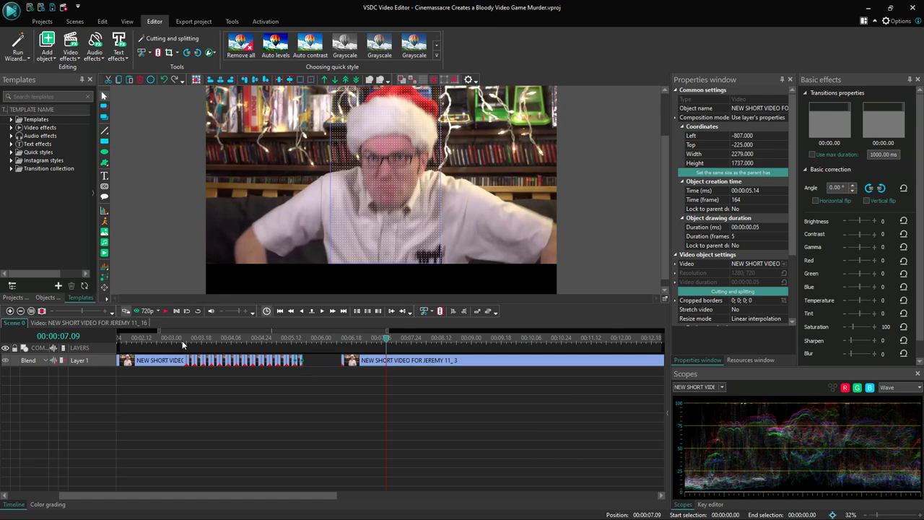
Find the game shot just before the first scream and split the opening clip on Layer 1 at 00:00:02.25
left_click_drag(182, 345, 167, 341)
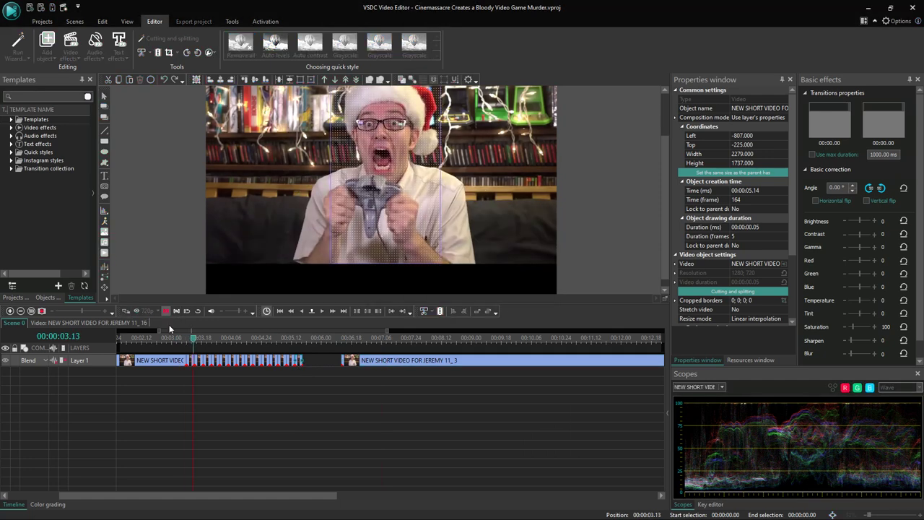
left_click(164, 310)
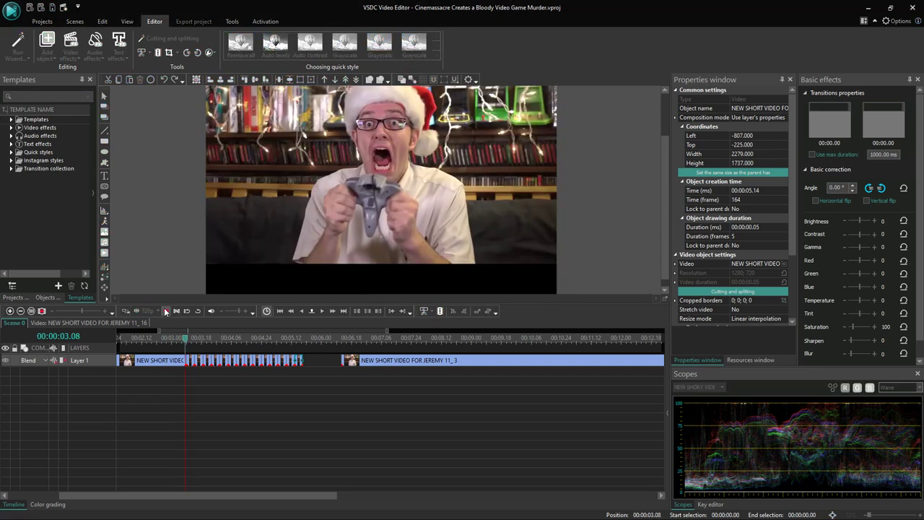
left_click(164, 309)
left_click(161, 343)
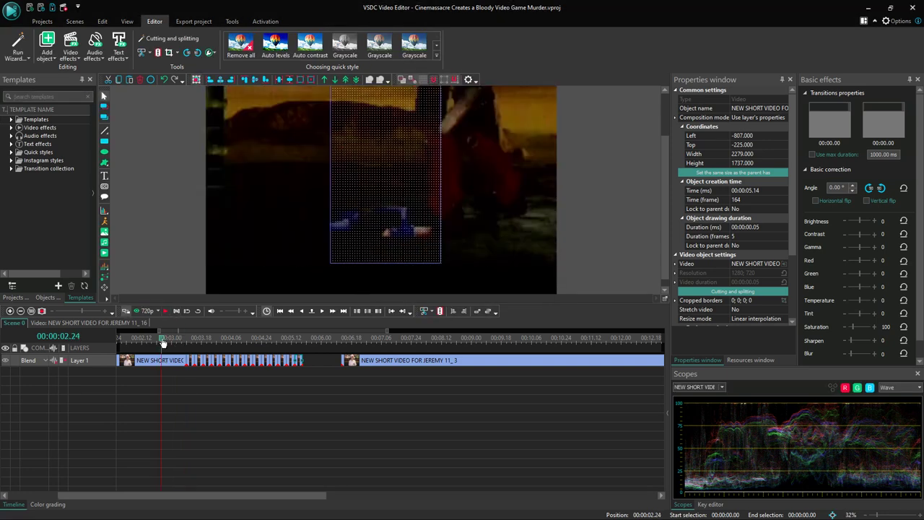
left_click_drag(160, 342, 158, 342)
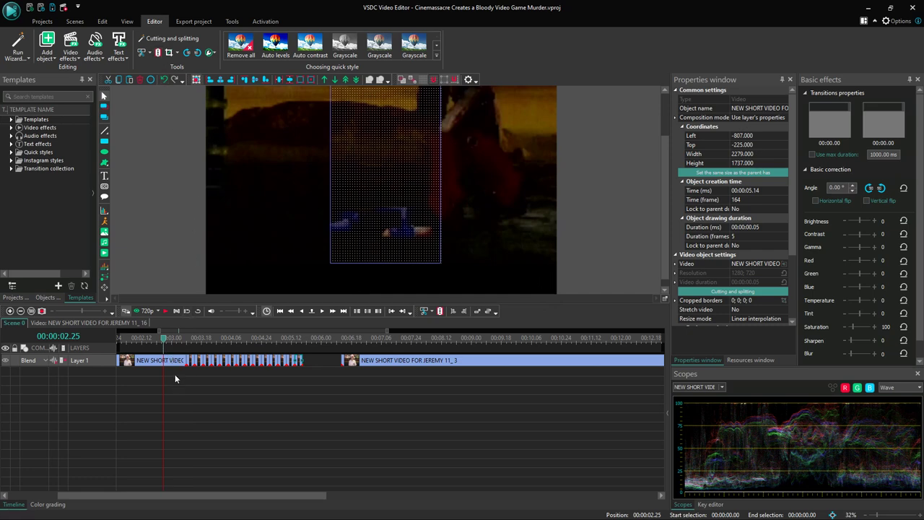
left_click(176, 363)
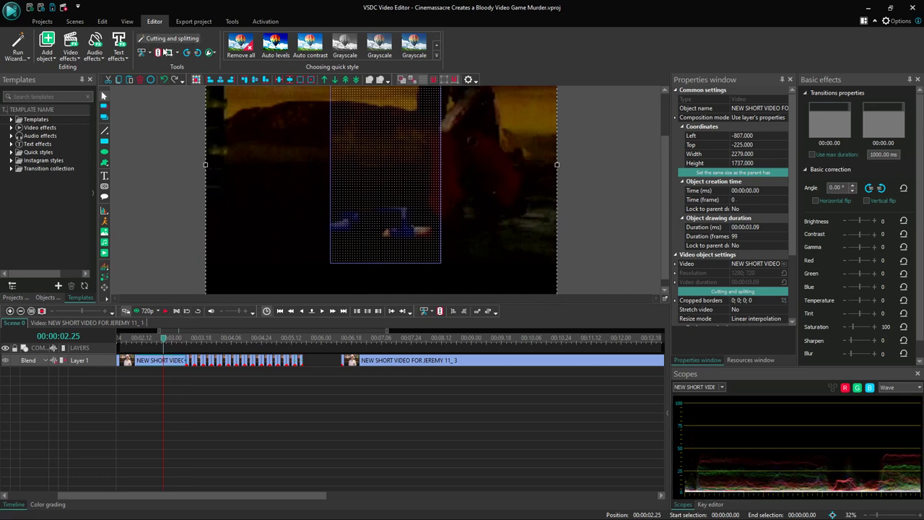
left_click(164, 50)
Duplicate the 14-frame piece and first screaming clips onto a new layer after the repeats, with the remaining footage following at 00:00:06.05
left_click(176, 363)
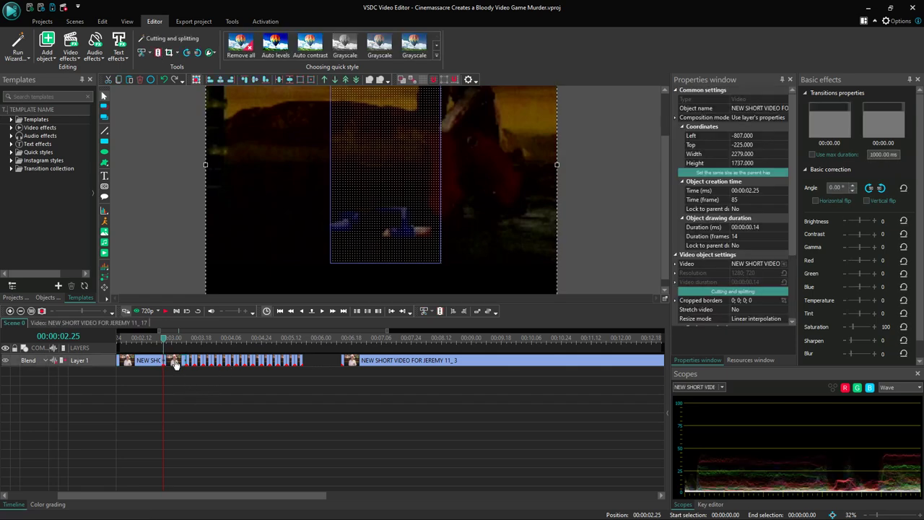
left_click(191, 362, "ctrl")
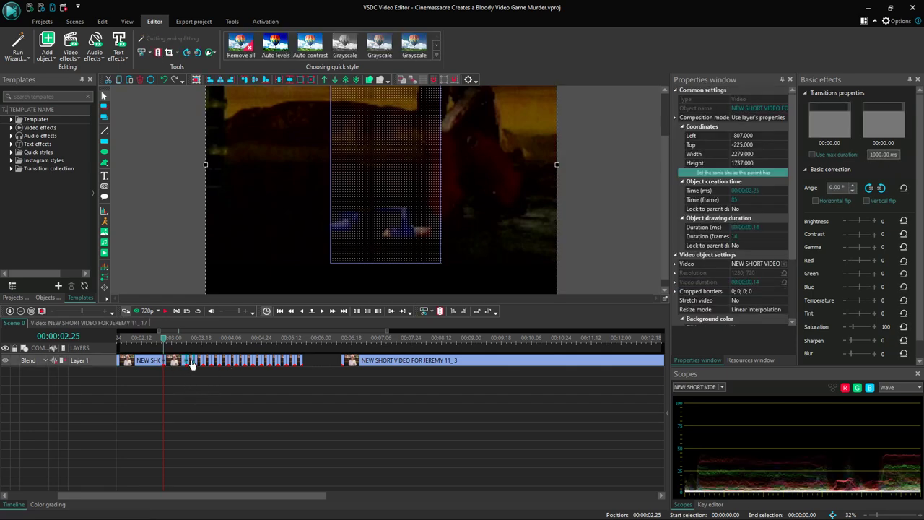
left_click_drag(192, 364, 321, 374)
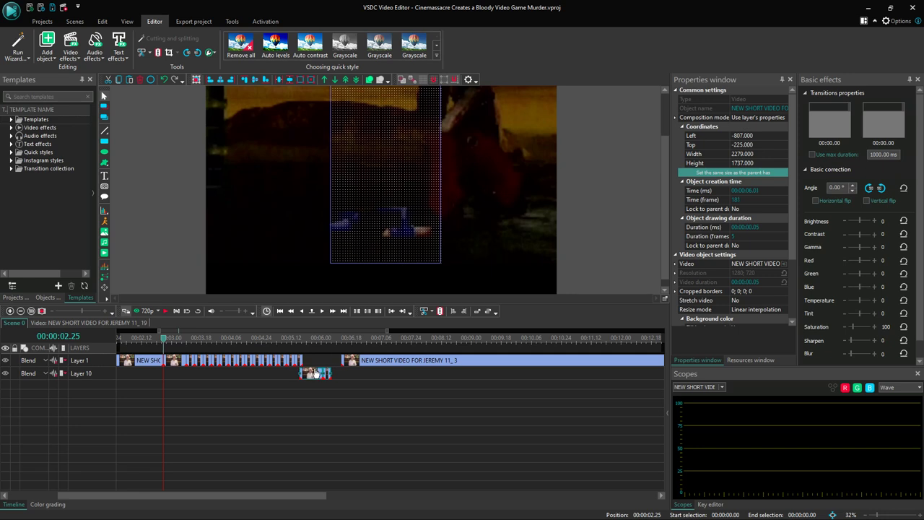
left_click_drag(359, 358, 349, 372)
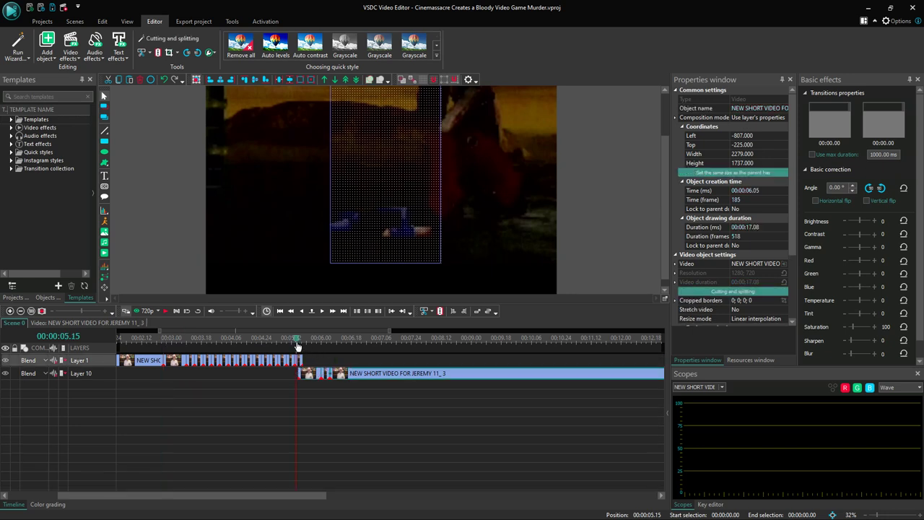
Play the transition from the Layer 1 repeats into the Layer 10 clips, starting around 00:00:05.15
left_click(166, 311)
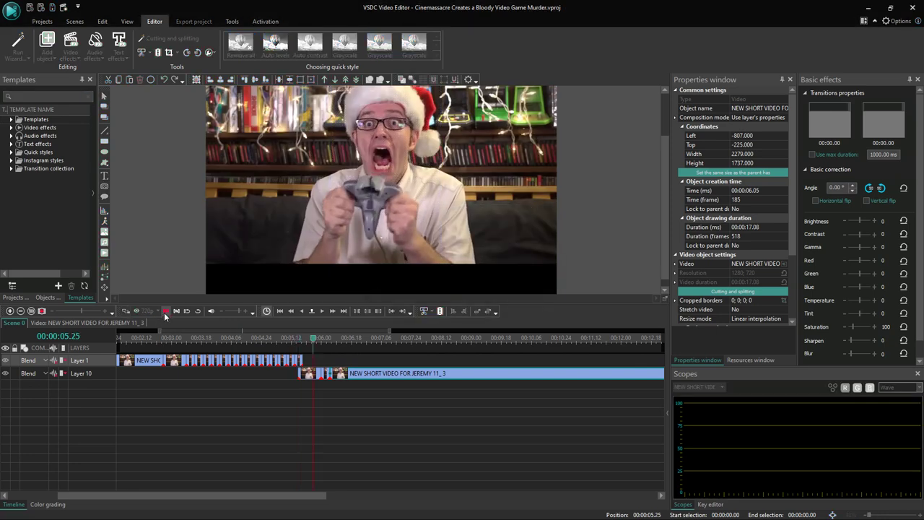
left_click(165, 312)
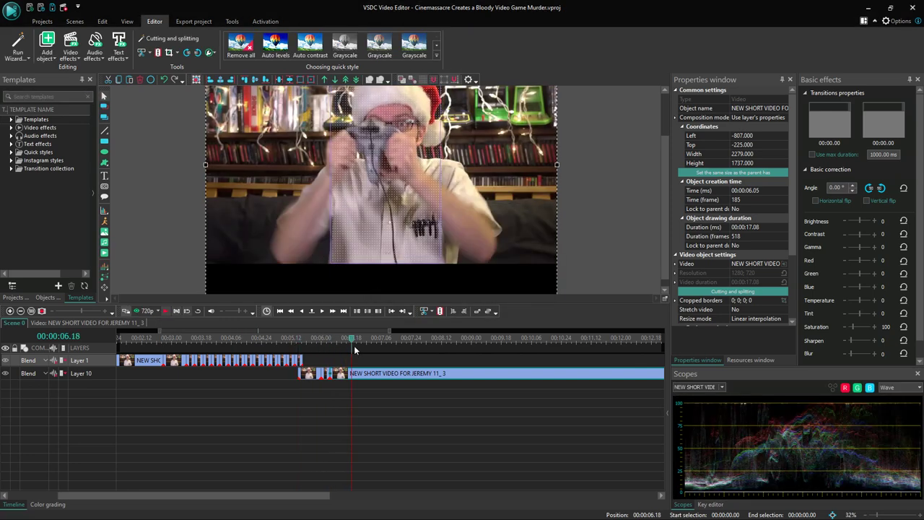
left_click(299, 340)
left_click(165, 311)
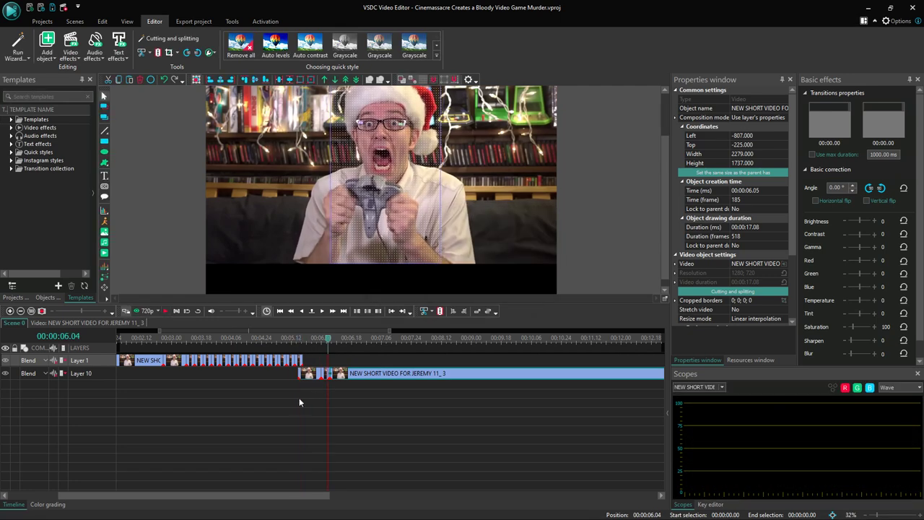
Shift all clips on Layer 10 a few frames earlier so they overlap the end of the repeats on Layer 1
left_click(342, 374)
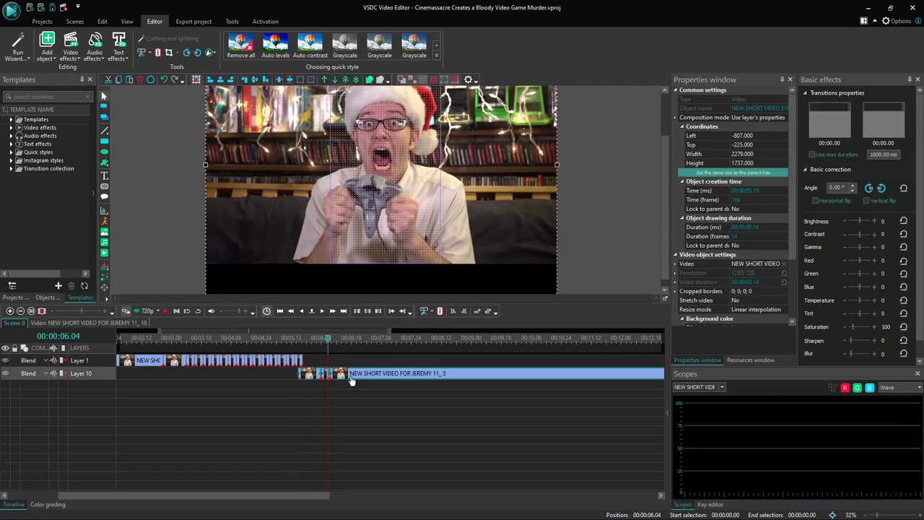
left_click_drag(351, 381, 350, 381)
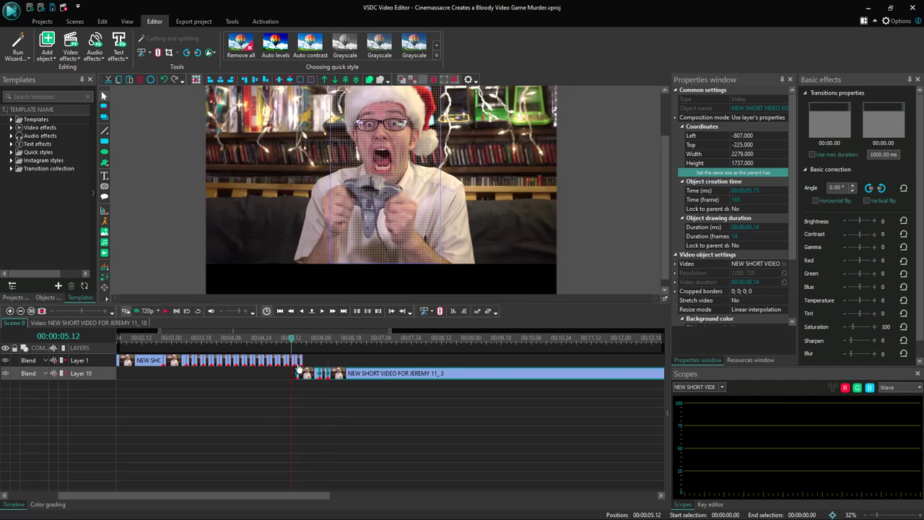
left_click_drag(335, 377, 333, 377)
Add a Time stretch / Pitch shift audio effect to the last 5-frame screaming clip on Layer 1 for the whole parent duration
left_click(303, 360)
right_click(302, 359)
mouse_move(377, 288)
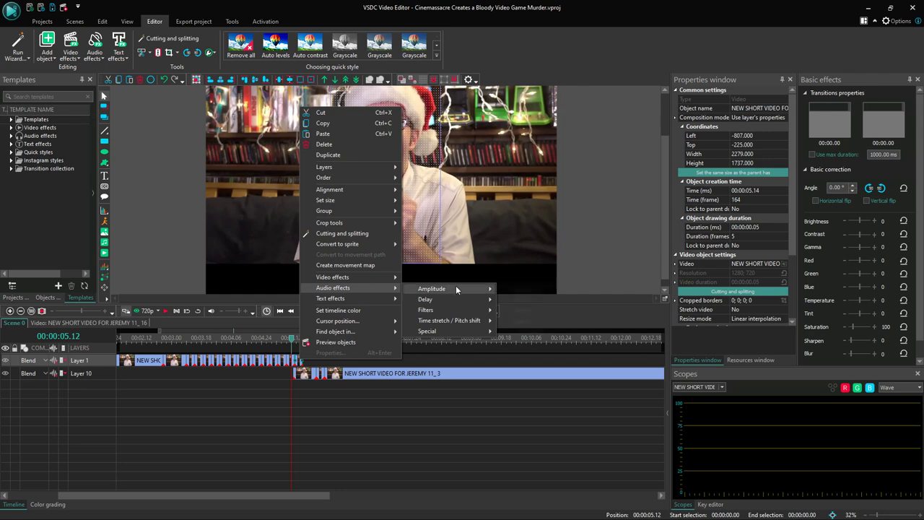
left_click(517, 321)
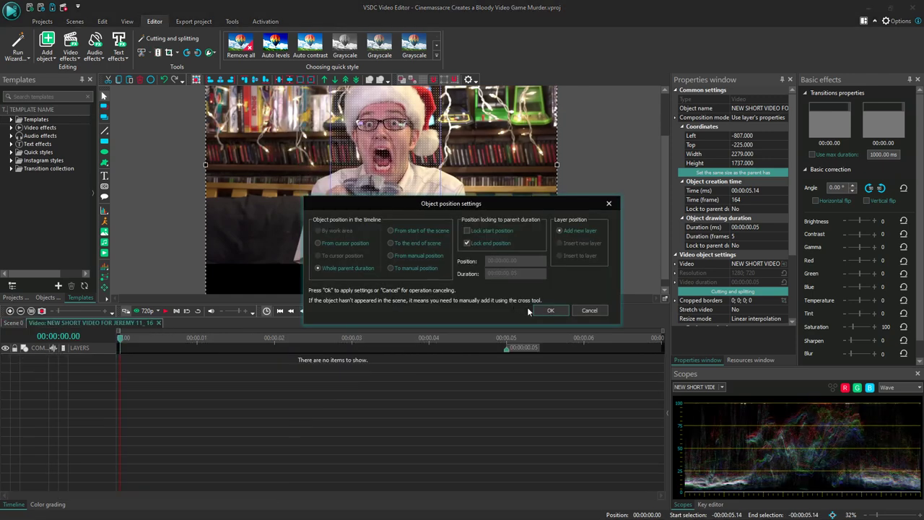
left_click(548, 309)
left_click(16, 323)
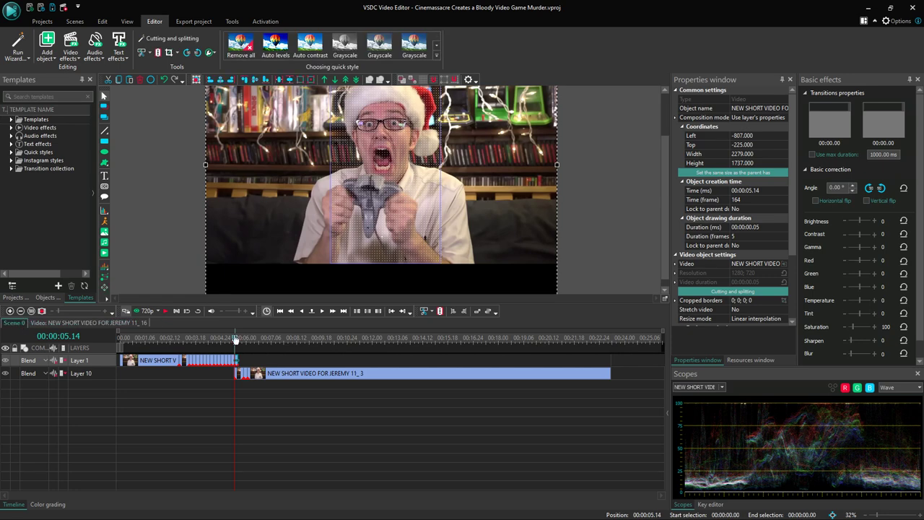
Play the last screaming clip with its audio effect from about 00:00:05.14, repeating the passage
left_click(198, 312)
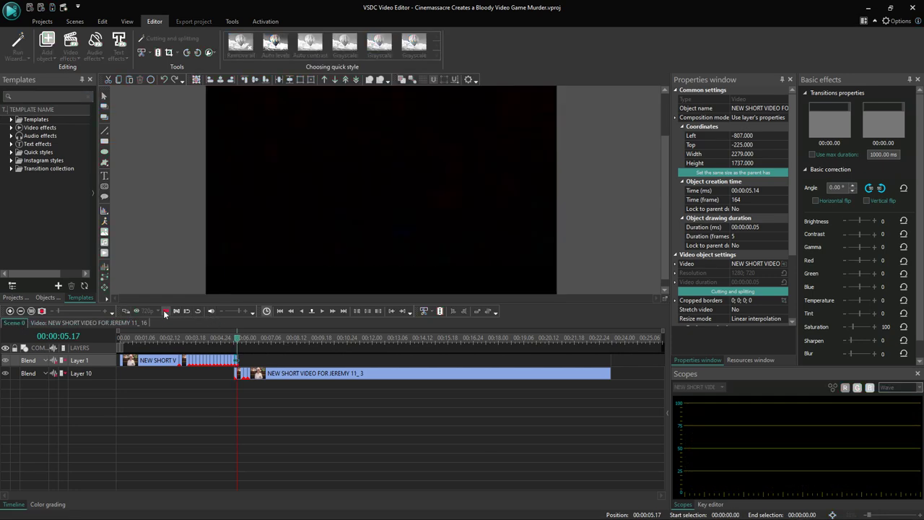
left_click(238, 341)
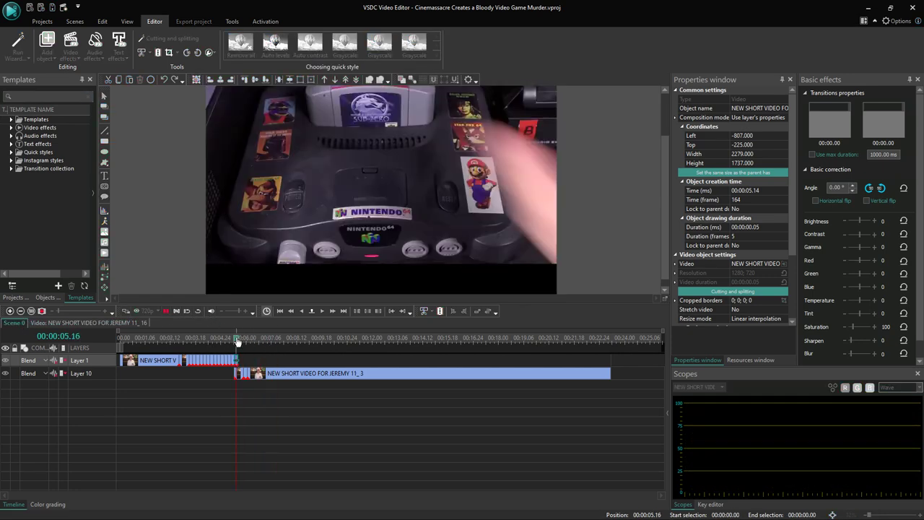
left_click(237, 340)
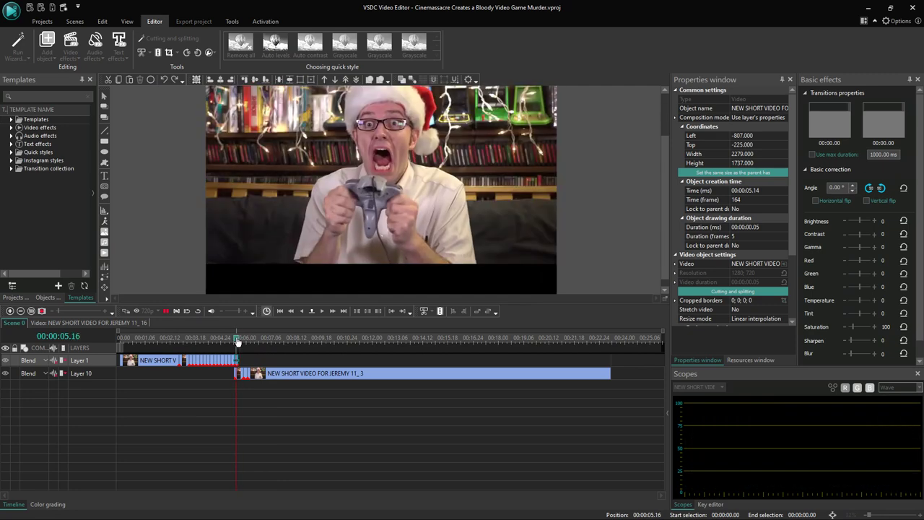
left_click(165, 312)
Paste a copy of the audio-altered screaming clip and place it on Layer 1 at 00:00:05.19
left_click_drag(63, 311, 84, 309)
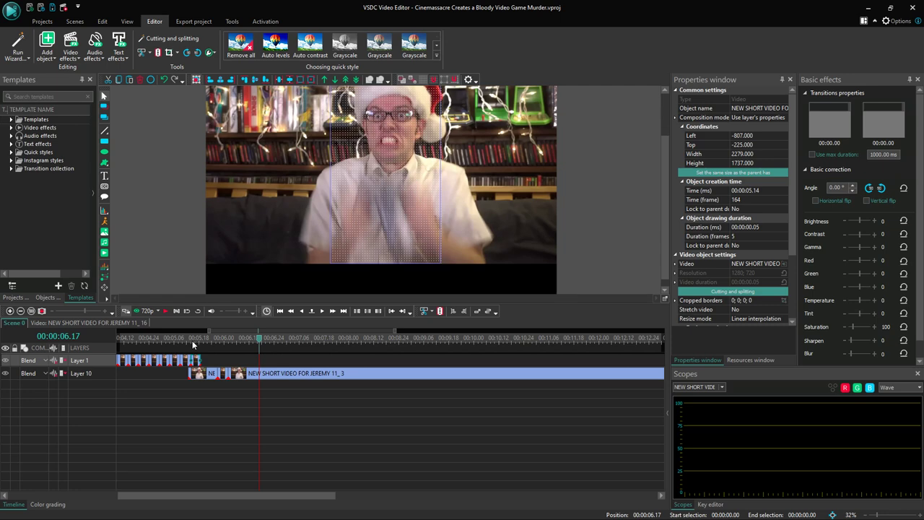
key("ctrl+v")
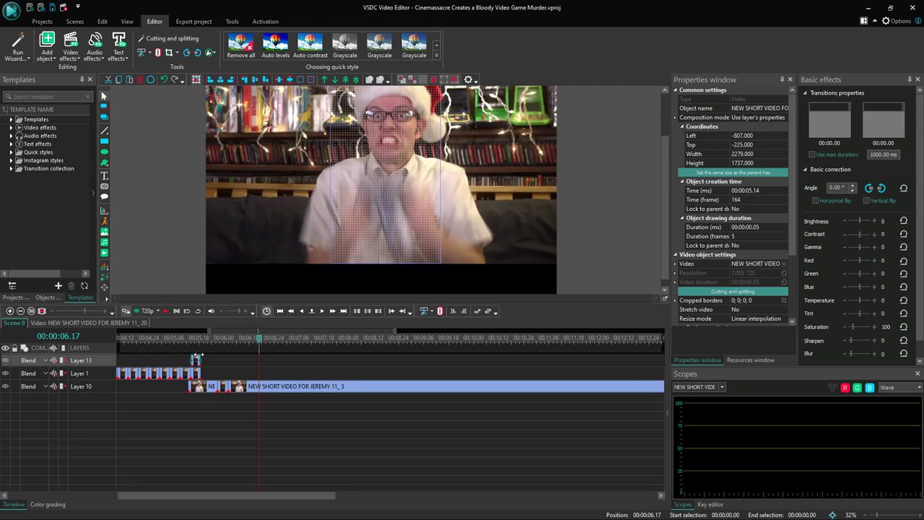
left_click_drag(196, 360, 203, 363)
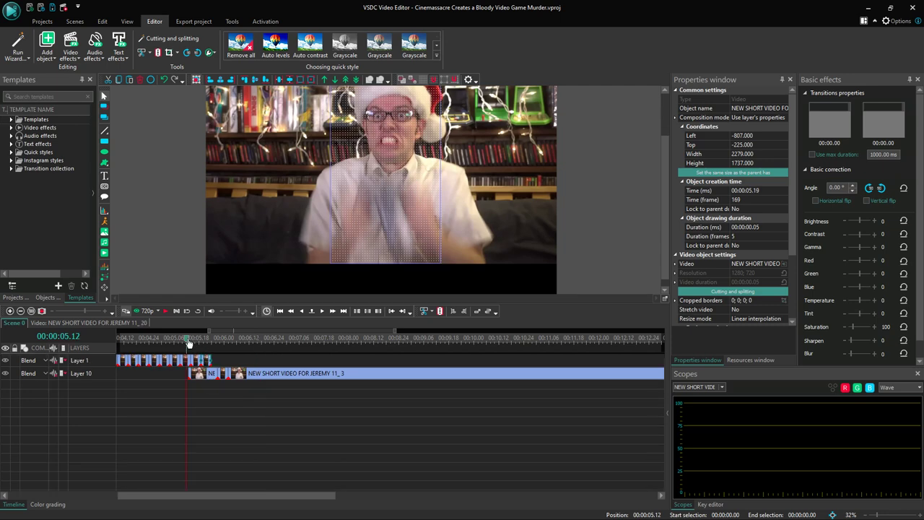
Play the end of the scream repeats and the cut into the following footage several times to check the overlap
left_click(170, 311)
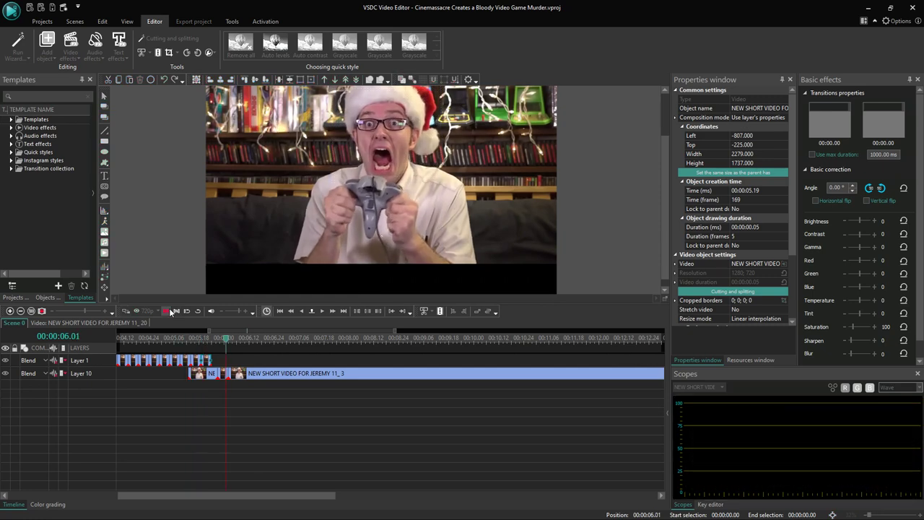
left_click(175, 342)
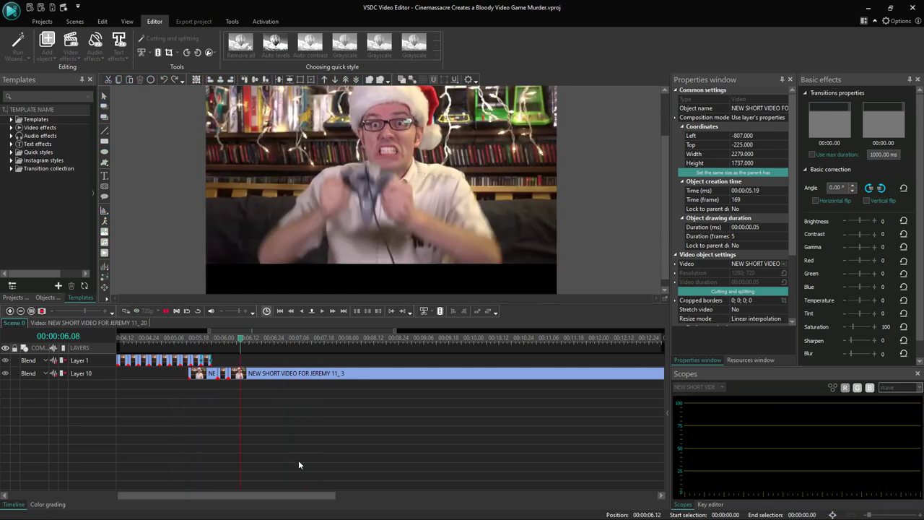
left_click(178, 340)
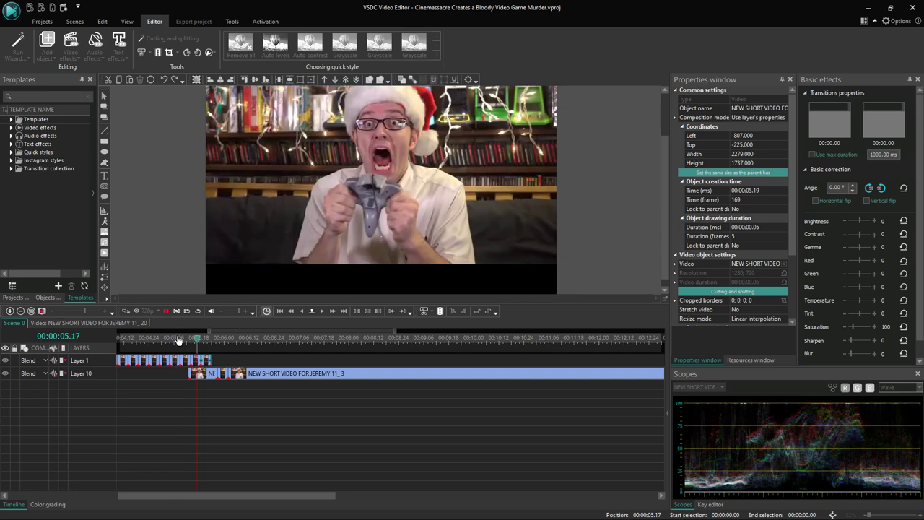
left_click(178, 340)
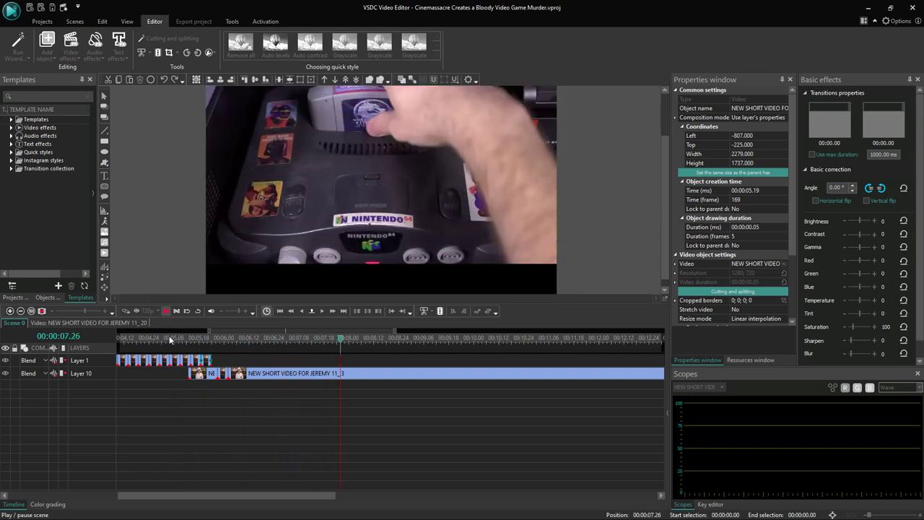
left_click(154, 341)
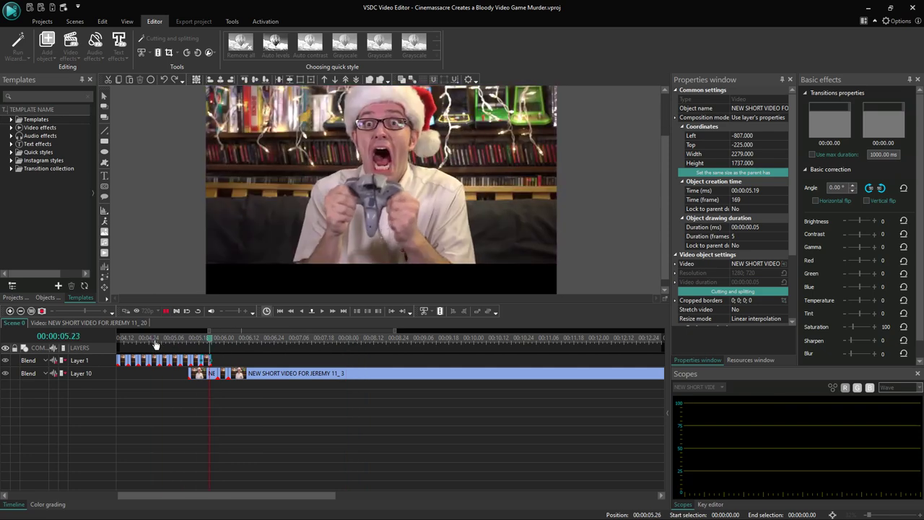
Play the sequence from the start of the scream repeats and review the remaining footage around 00:00:12.04
left_click_drag(84, 311, 63, 315)
left_click(192, 339)
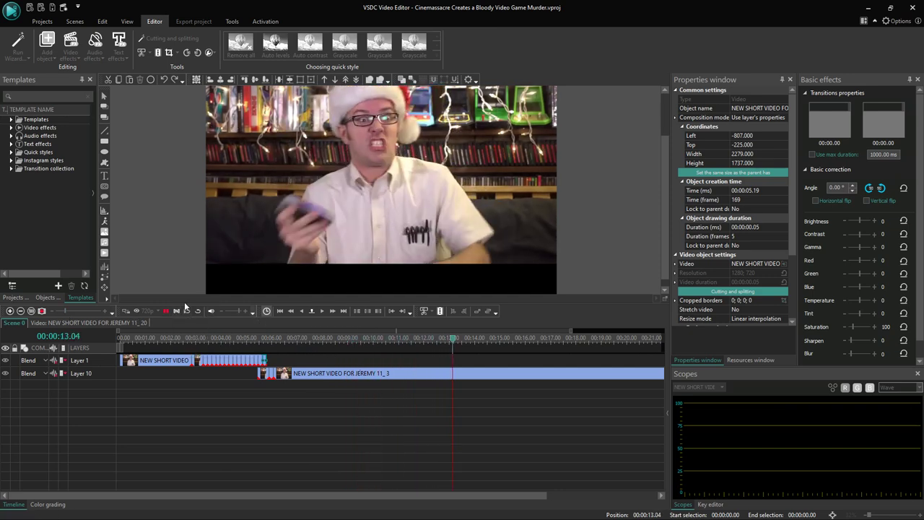
key("space")
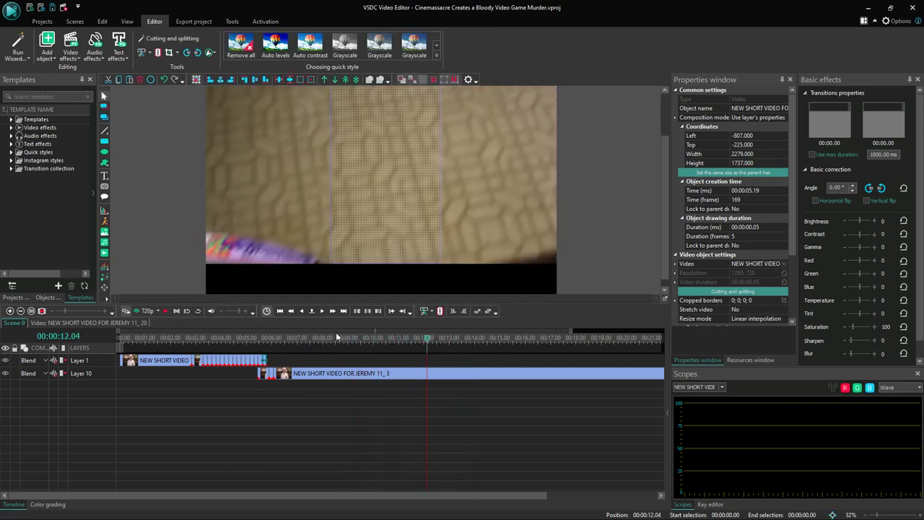
left_click(165, 310)
left_click(166, 311)
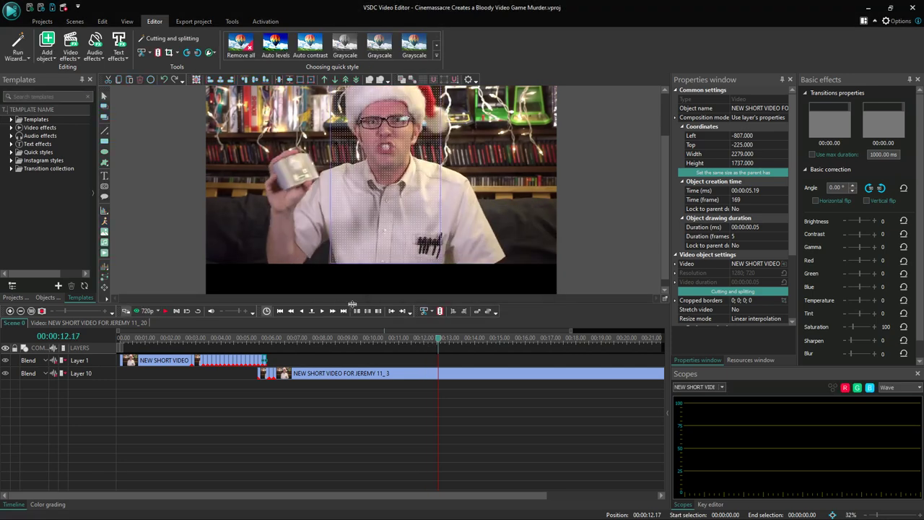
Find the start of the second scream by replaying around 00:00:12, and split the Layer 10 clip at 00:00:11.16
left_click(165, 311)
key("space")
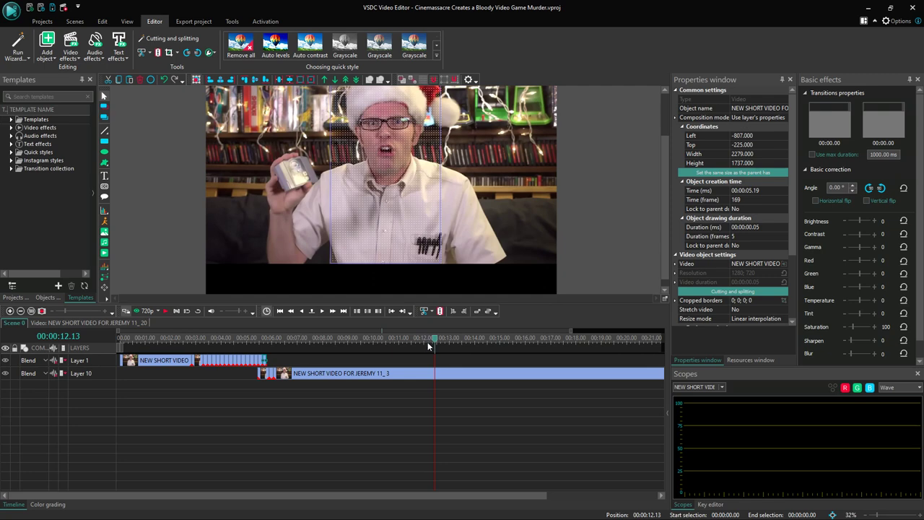
left_click(426, 348)
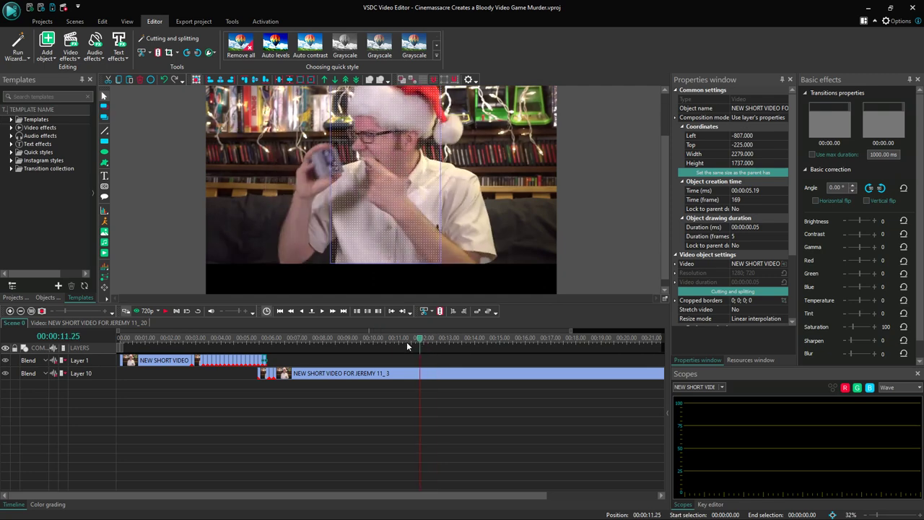
left_click(165, 311)
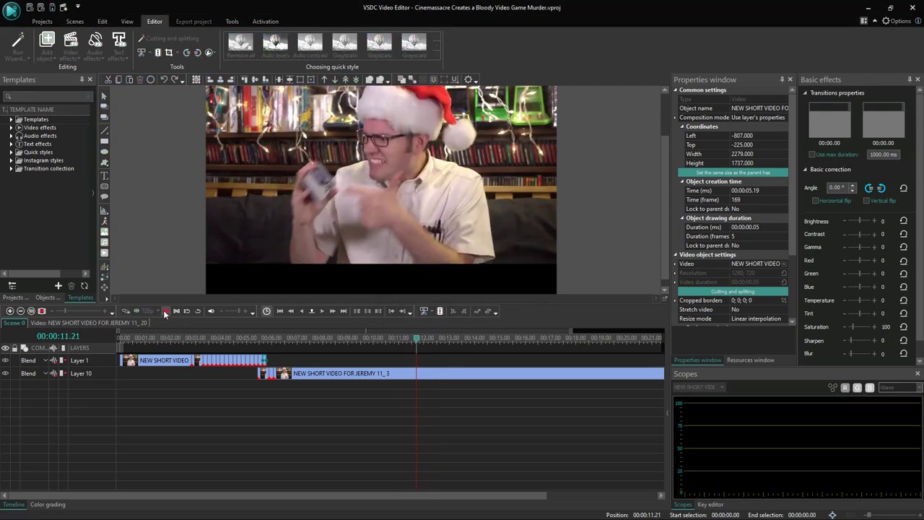
key("space")
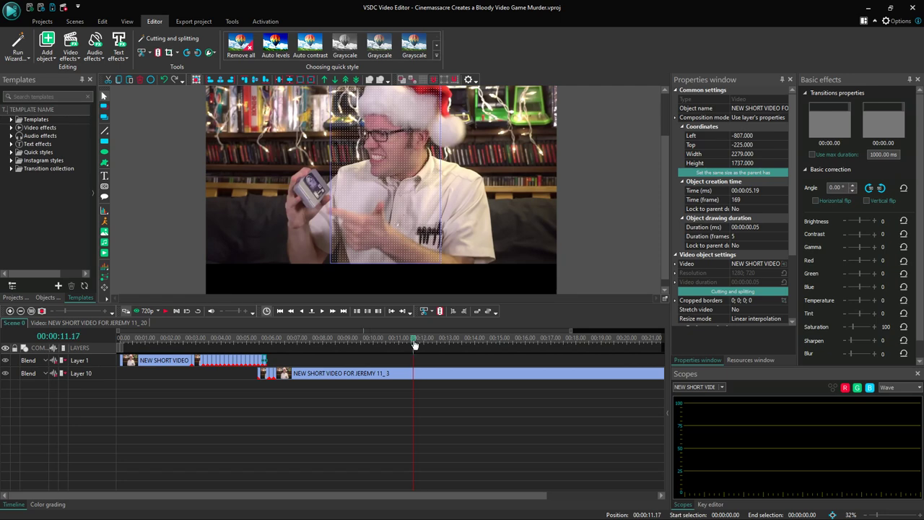
key("space")
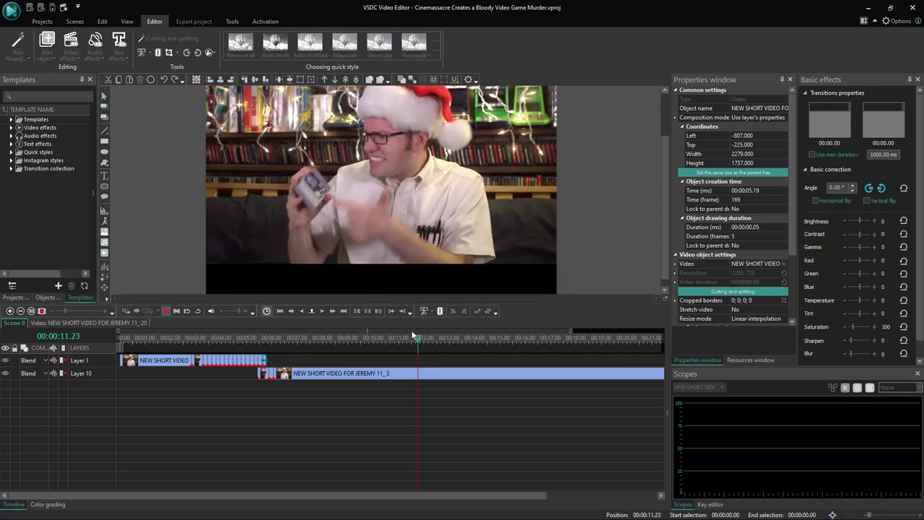
key("space")
left_click(423, 377)
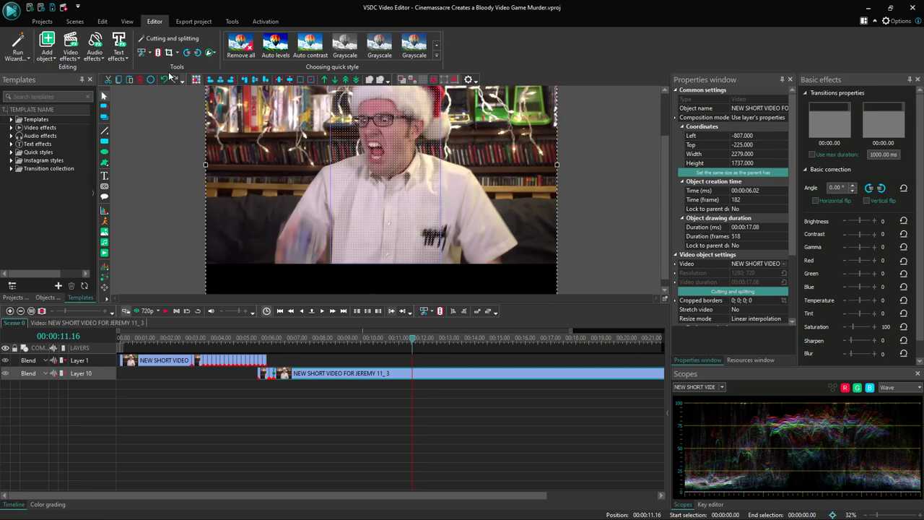
left_click(159, 54)
Split the new scream clip at 00:00:12.18 and move the remaining footage further along Layer 10
left_click(167, 312)
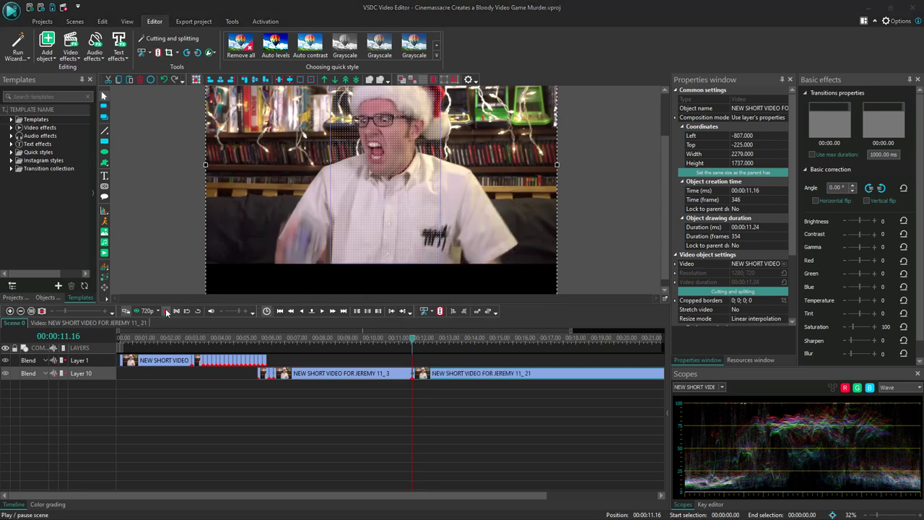
left_click(167, 312)
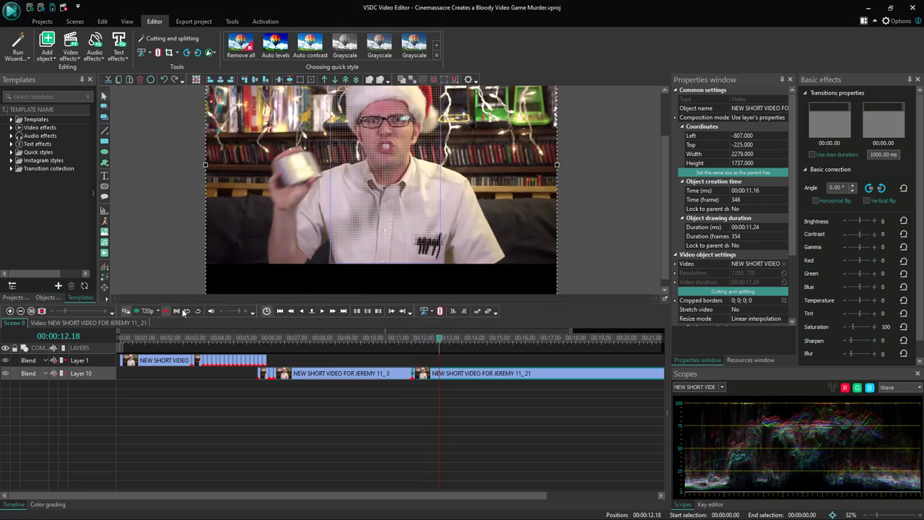
left_click(159, 54)
left_click_drag(448, 379, 587, 380)
Copy the scream clip, line up repeated copies end to end on Layer 10 until 00:00:20.02, and attach the remaining footage there
key("ctrl+c")
key("ctrl+v")
left_click_drag(422, 375, 533, 376)
left_click_drag(616, 376, 549, 379)
left_click_drag(425, 365, 588, 381)
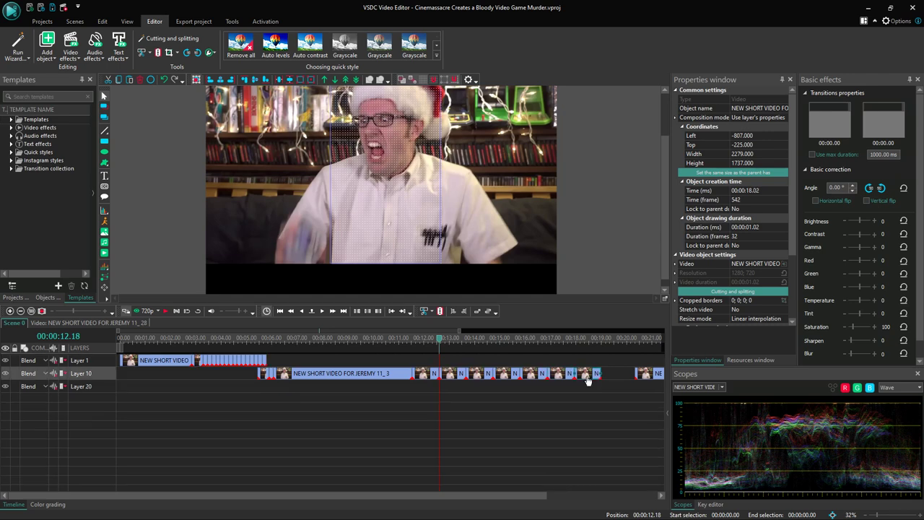
key("ctrl+v")
left_click_drag(441, 371, 640, 386)
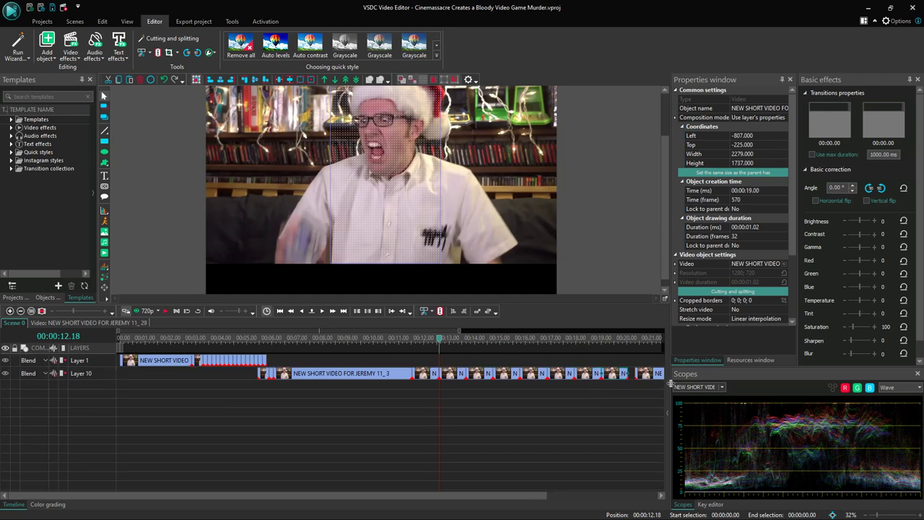
left_click(648, 378)
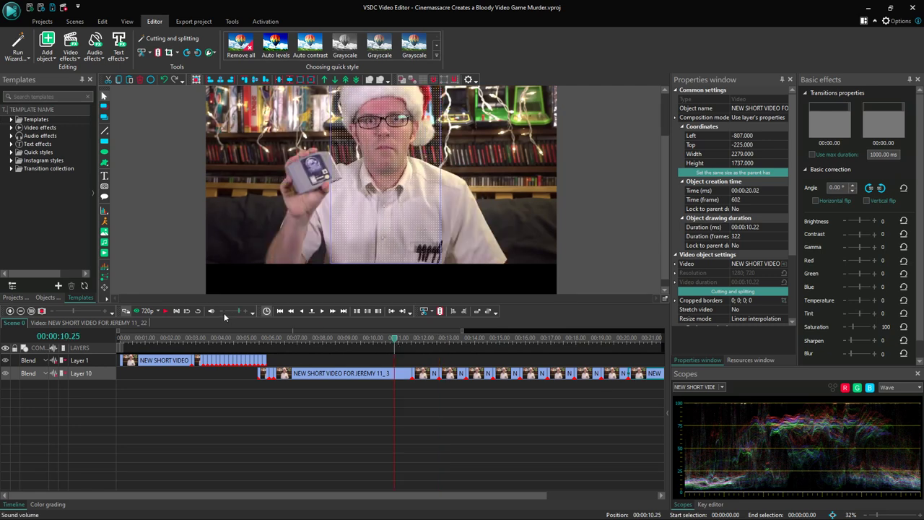
Play the new scream repeats from 00:00:10.25 into the following footage, and replay the repeats from about 00:00:12
left_click(166, 310)
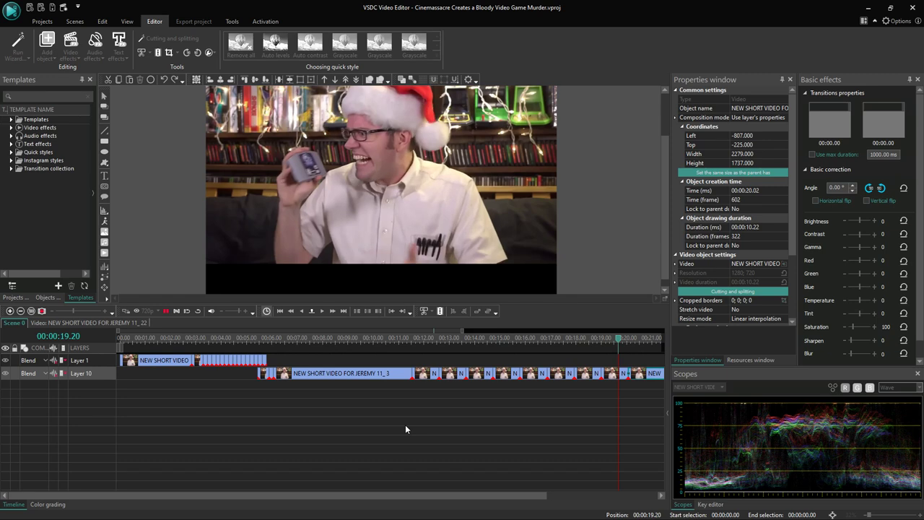
left_click(165, 311)
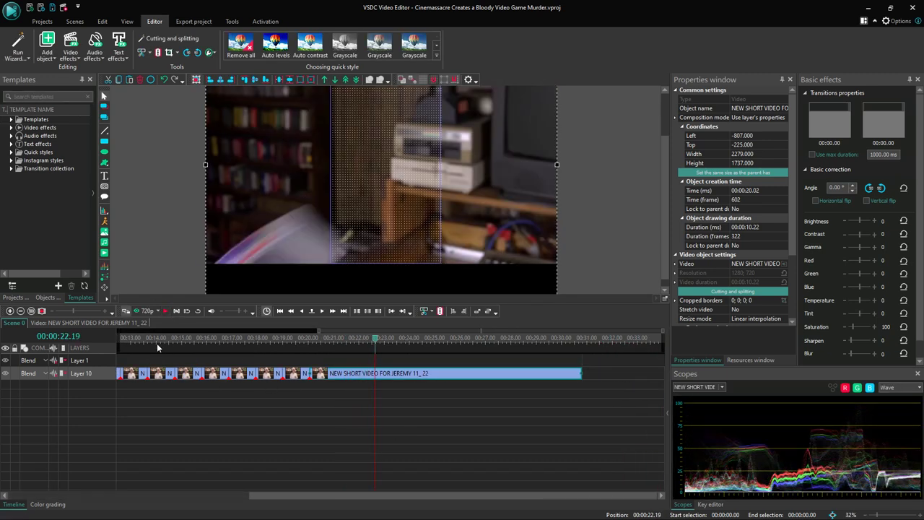
left_click_drag(76, 312, 67, 312)
left_click(212, 338)
left_click(164, 313)
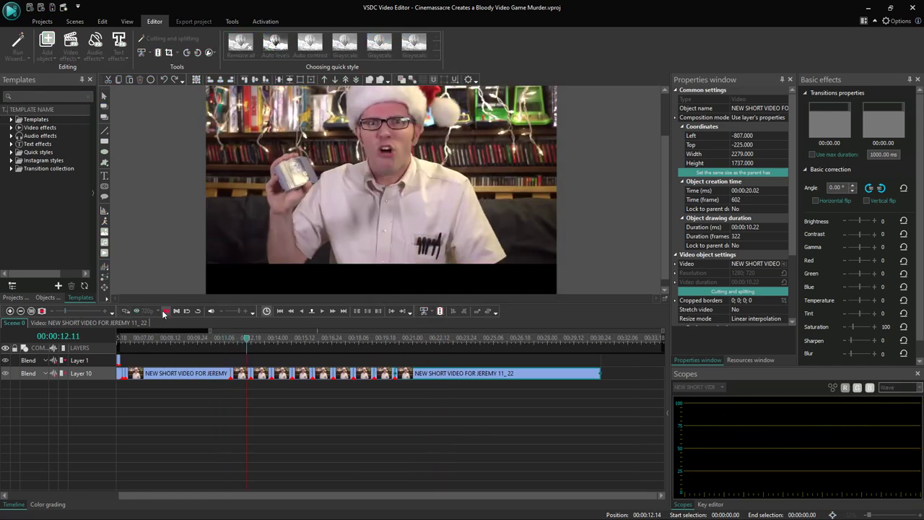
left_click(164, 312)
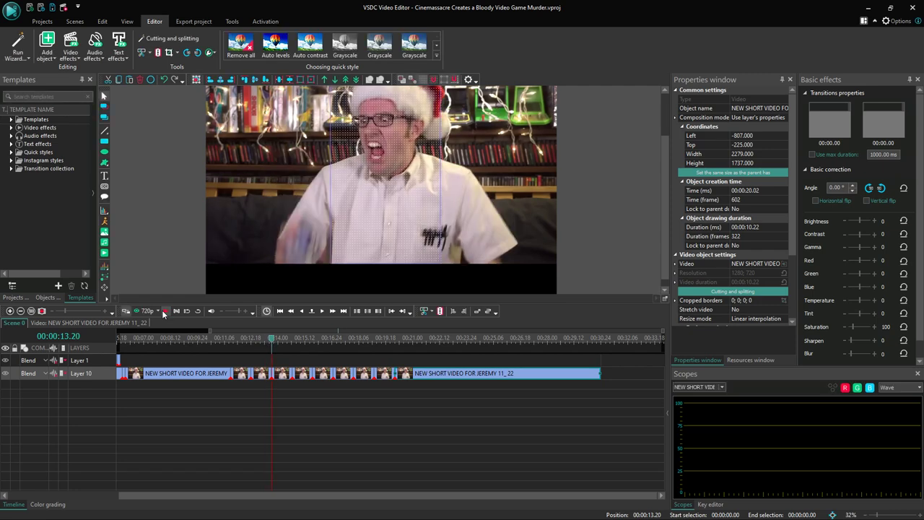
left_click(163, 312)
left_click(164, 312)
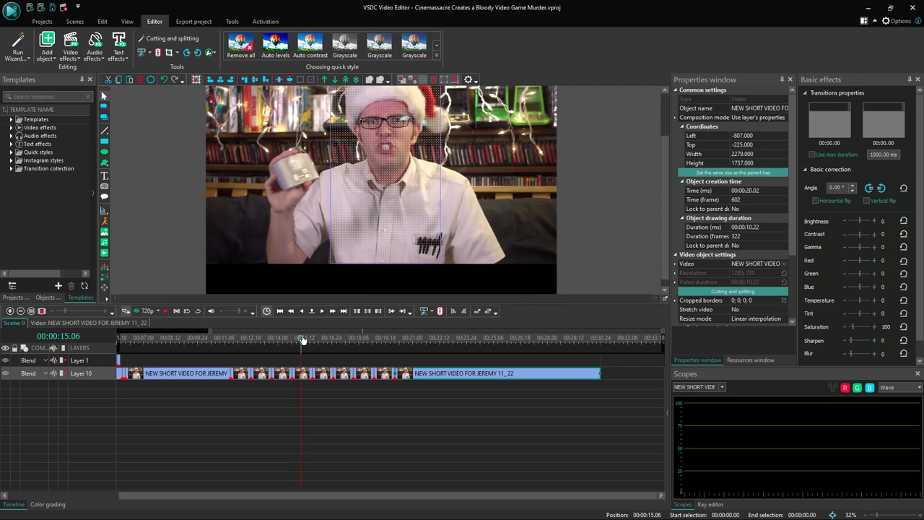
Replay the scream copy starting at 00:00:14.22 several times to examine its end around 00:00:15.21
left_click(302, 340)
left_click(164, 313)
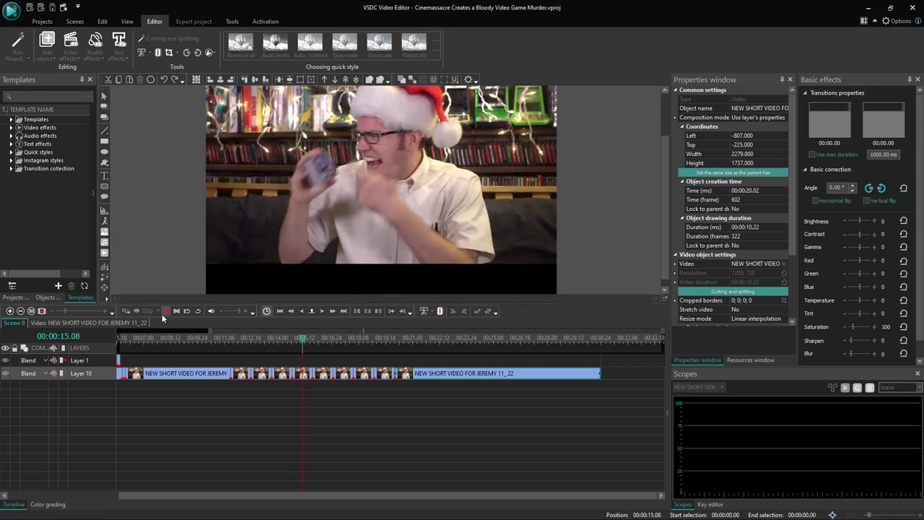
left_click(164, 313)
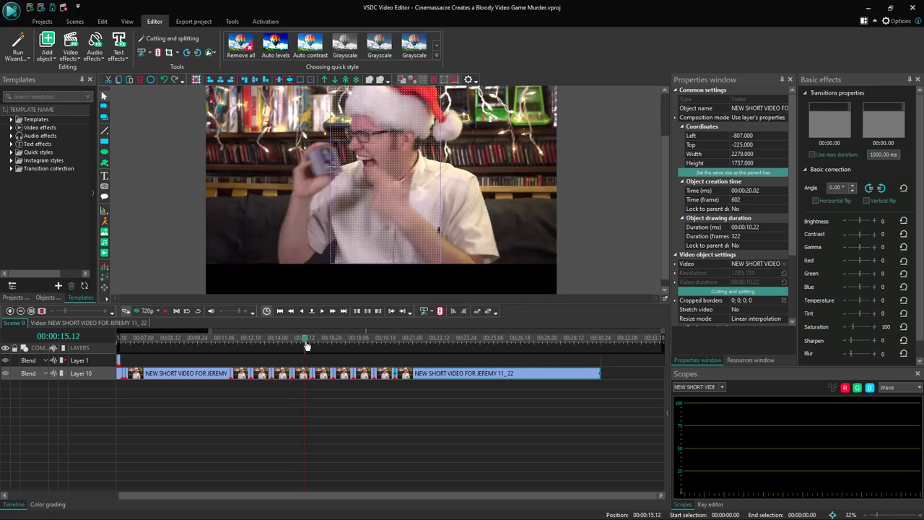
left_click(165, 311)
left_click(165, 311)
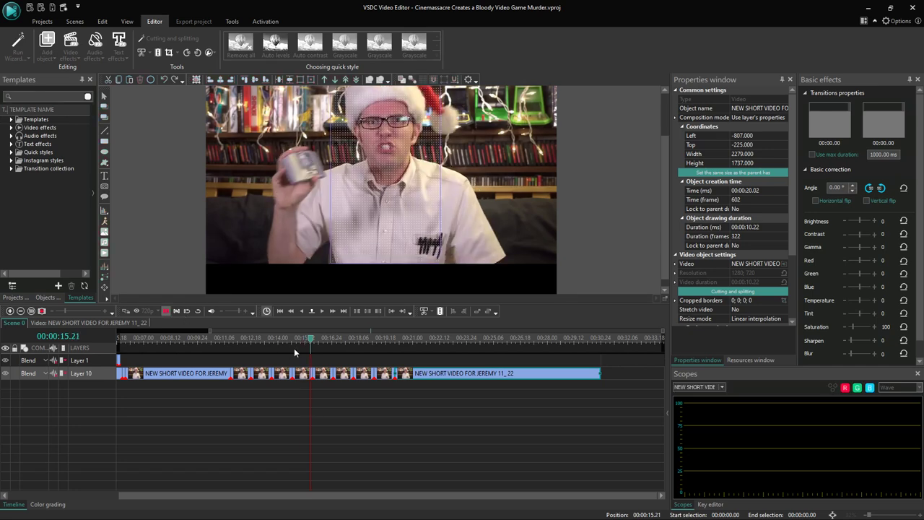
left_click(306, 376)
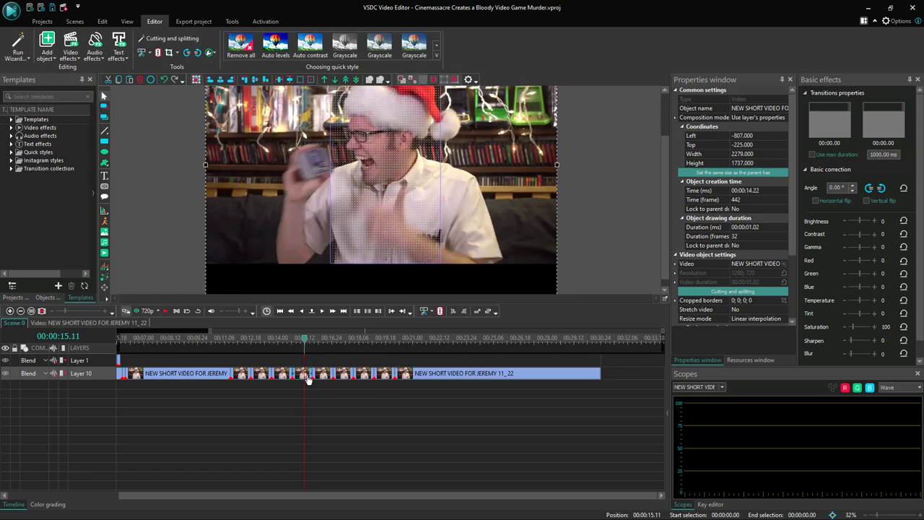
Find the end of the first scream clip and split it at 00:00:12.16 to cut off its last frames
left_click(249, 343)
left_click(166, 311)
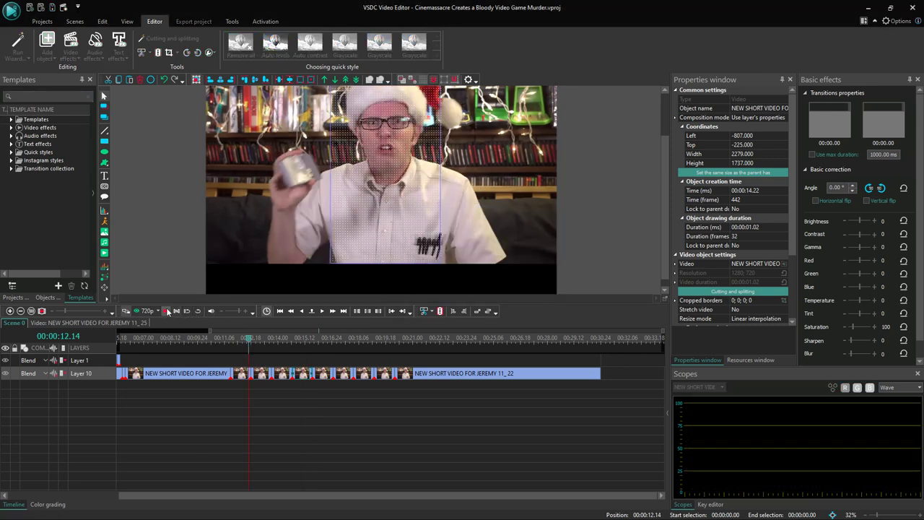
left_click(251, 338)
left_click_drag(72, 311, 89, 315)
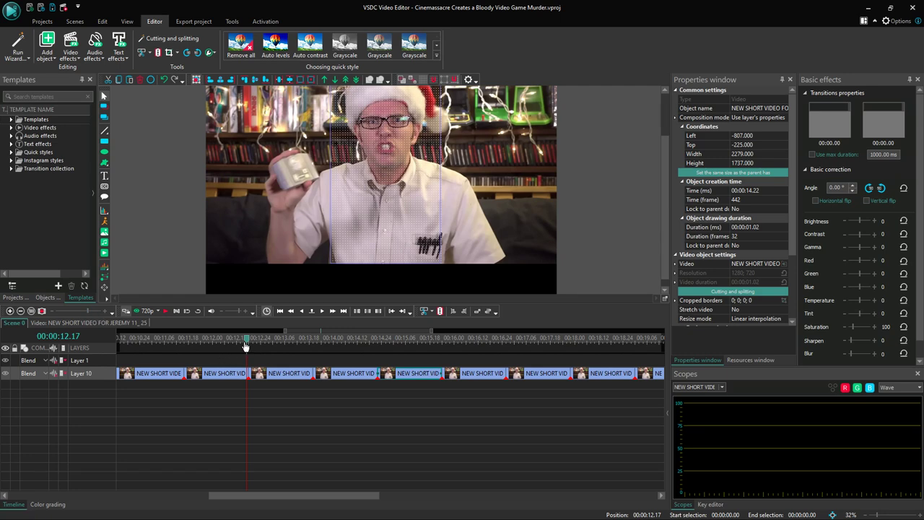
key("space")
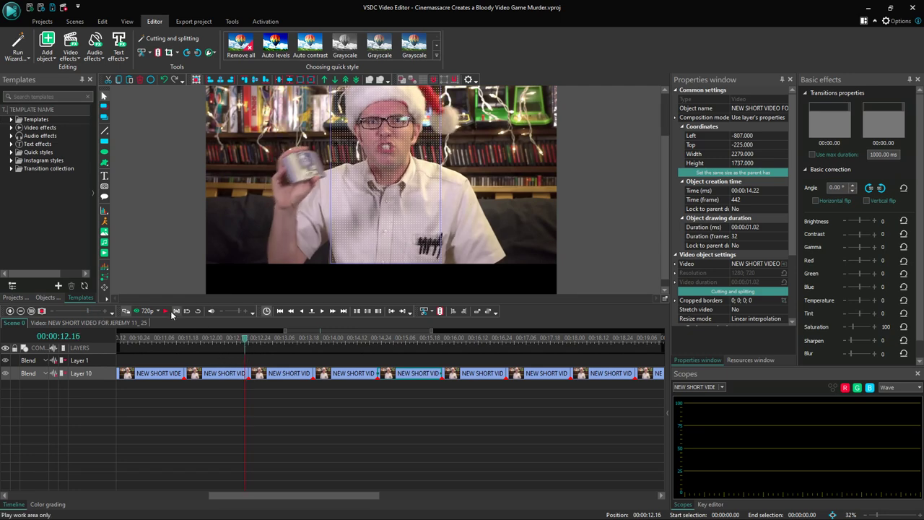
key("space")
left_click(244, 377)
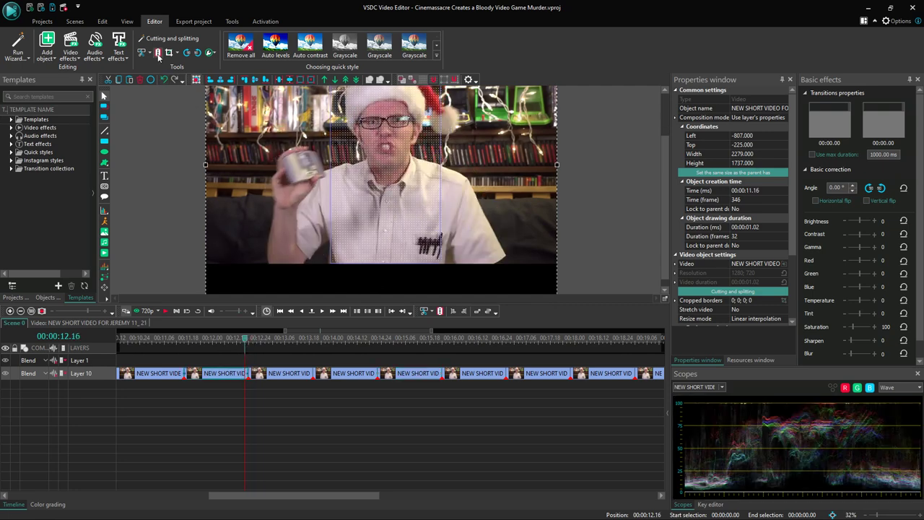
left_click(247, 372)
Delete the leftover end piece and all the older scream copies between the trimmed clip and the remaining footage
left_click_drag(244, 372, 475, 376)
left_click(537, 378)
key("Delete")
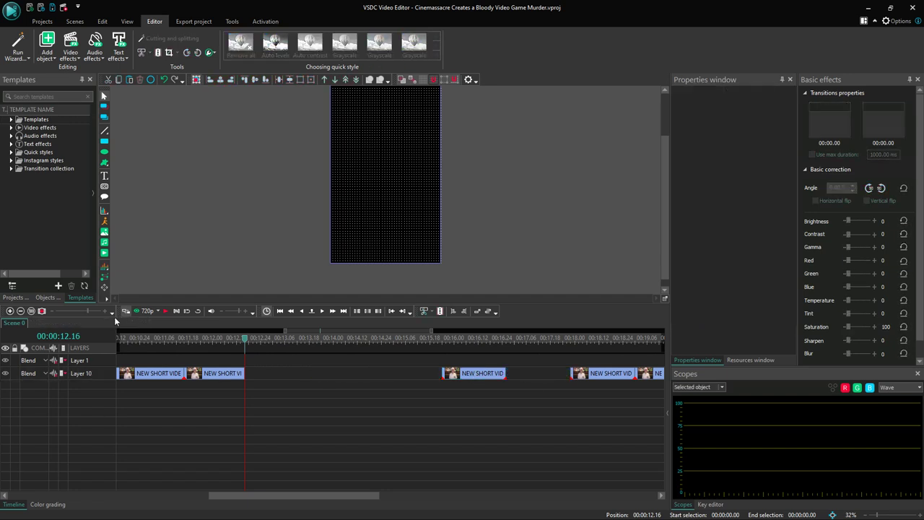
left_click_drag(86, 310, 82, 311)
left_click(387, 375)
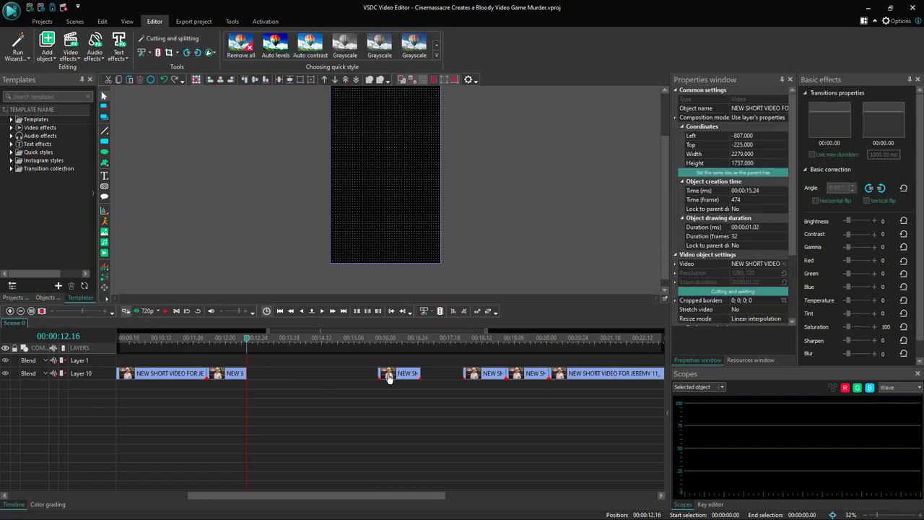
key("Delete")
left_click(477, 381)
key("Delete")
left_click(530, 376)
key("Delete")
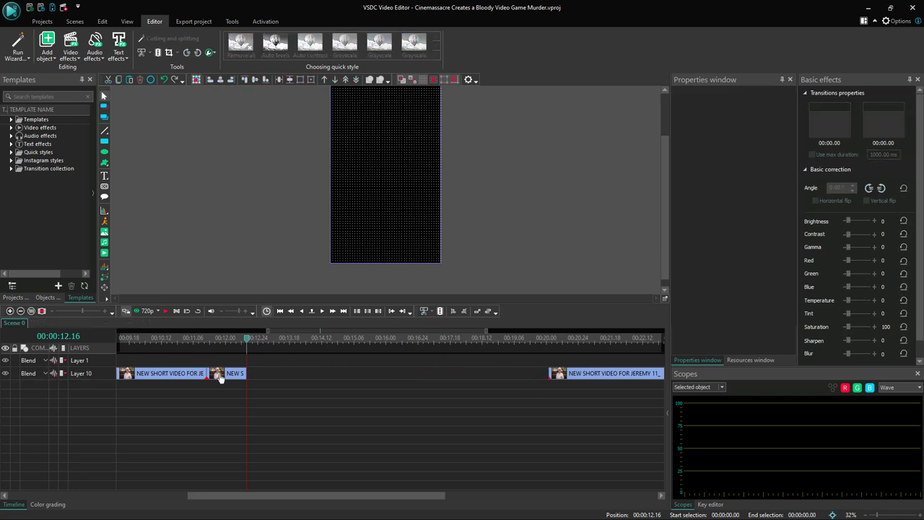
Paste four copies of the trimmed scream clip end to end on Layer 10, from 00:00:12.16 to 00:00:16.16
left_click(224, 376)
key("ctrl+v")
left_click_drag(229, 375, 309, 387)
key("ctrl+v")
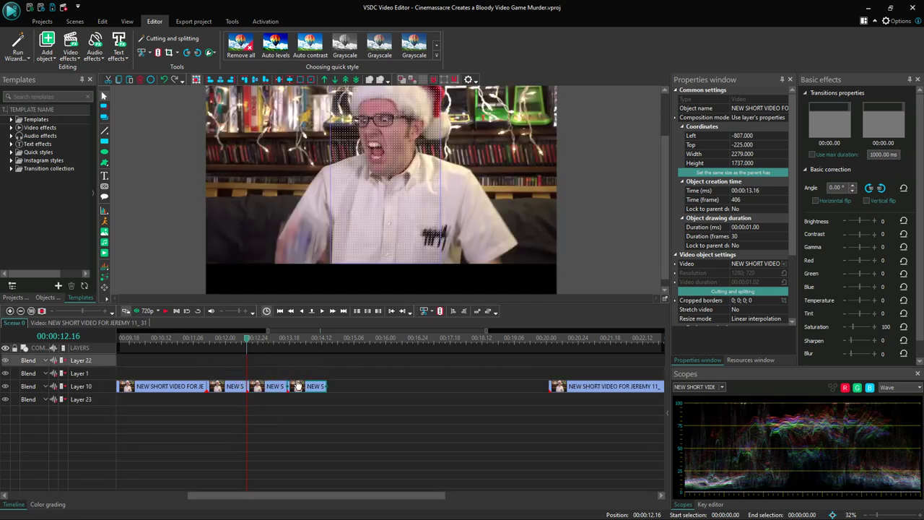
key("ctrl+v")
key("ctrl+v")
left_click_drag(233, 363, 364, 383)
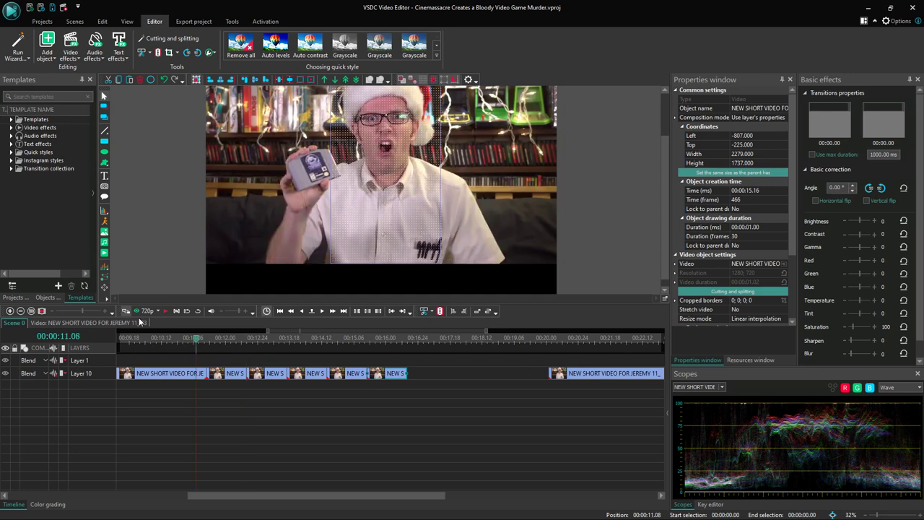
Play the trimmed scream repeats from 00:00:11.08 through the gap after the last copy
left_click(165, 311)
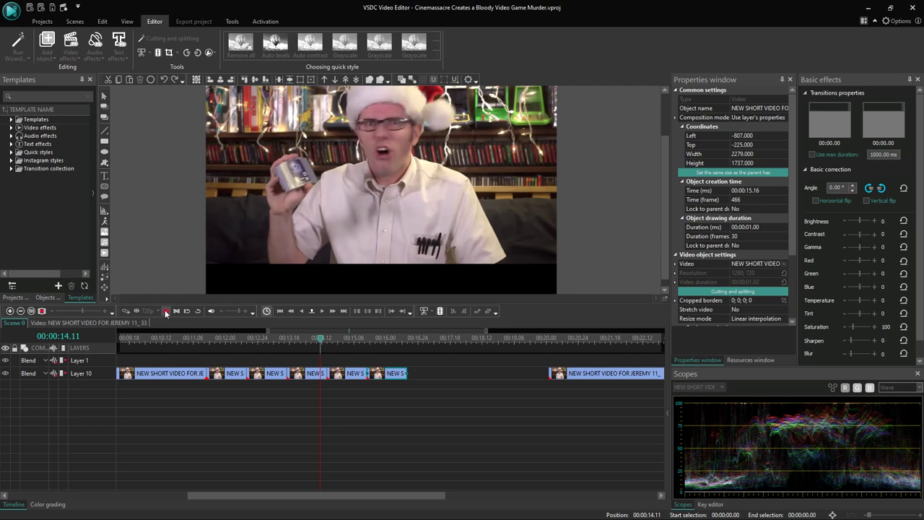
left_click(165, 311)
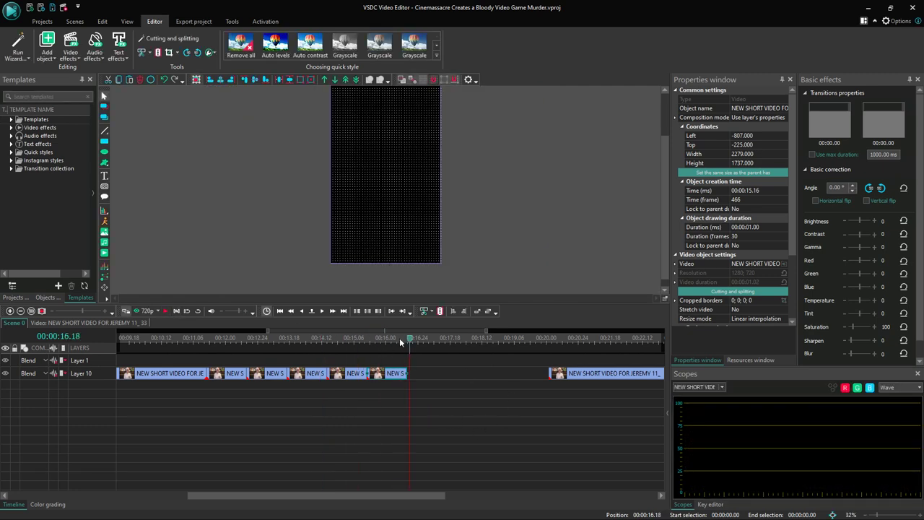
left_click_drag(406, 342, 407, 342)
Find the final shout in the last scream copy by replaying it, and split that copy at 00:00:16.03
left_click(390, 337)
left_click(166, 311)
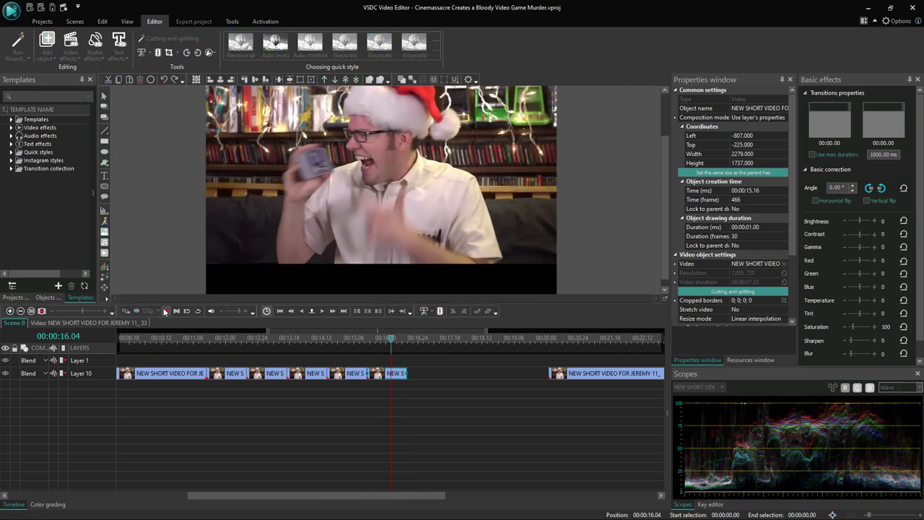
left_click(166, 311)
left_click(390, 344)
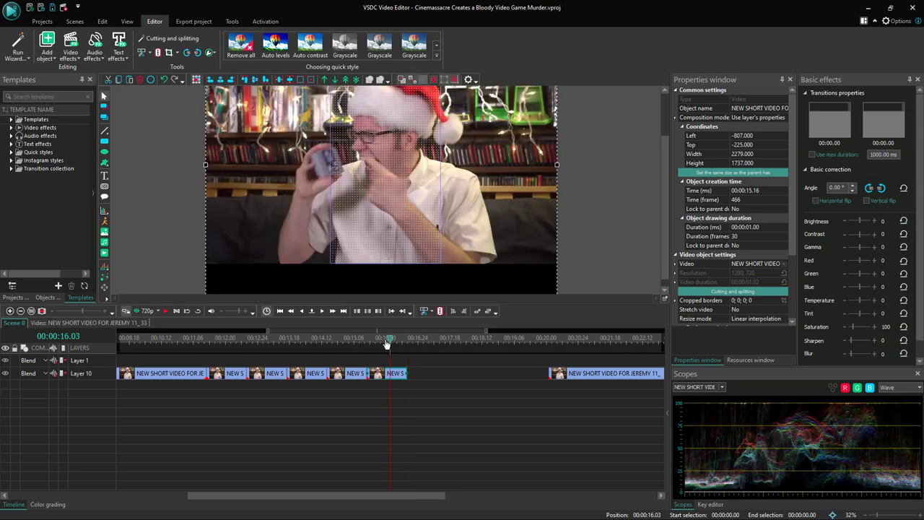
left_click(166, 311)
left_click(166, 311)
left_click(160, 52)
Place three copies of the 13-frame end piece directly after it on Layer 10, and move the remaining footage to 00:00:22.01
left_click(401, 374)
left_click_drag(402, 374, 449, 385)
left_click_drag(566, 379, 645, 379)
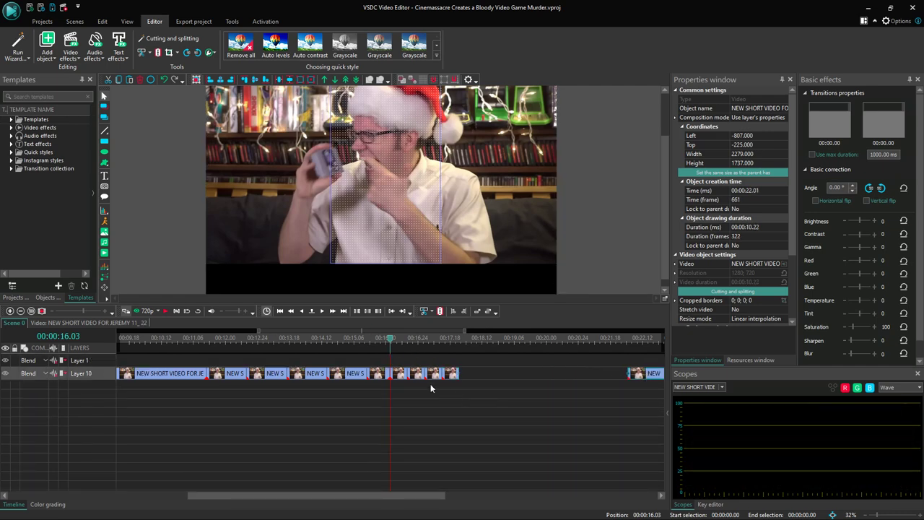
Place eight more copies of the 13-frame scream piece end to end on Layer 10, and move the remaining footage to 00:00:21.09
left_click(401, 390)
left_click(406, 370)
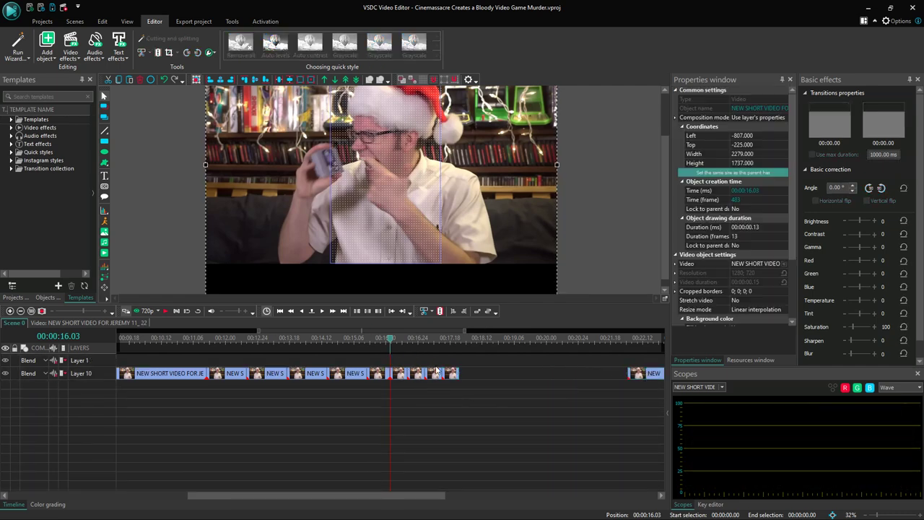
left_click(401, 393)
left_click(401, 373)
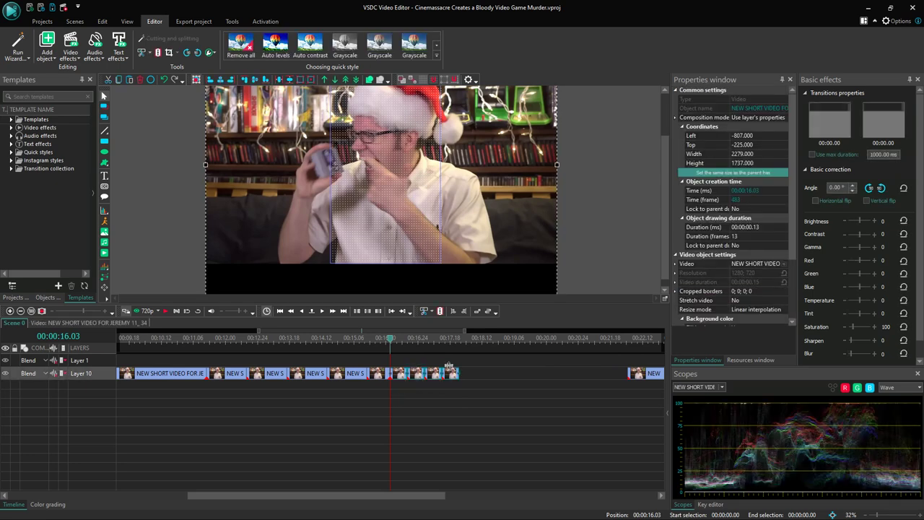
key("ctrl+v")
left_click_drag(401, 375, 464, 387)
key("ctrl+v")
left_click_drag(398, 360, 539, 383)
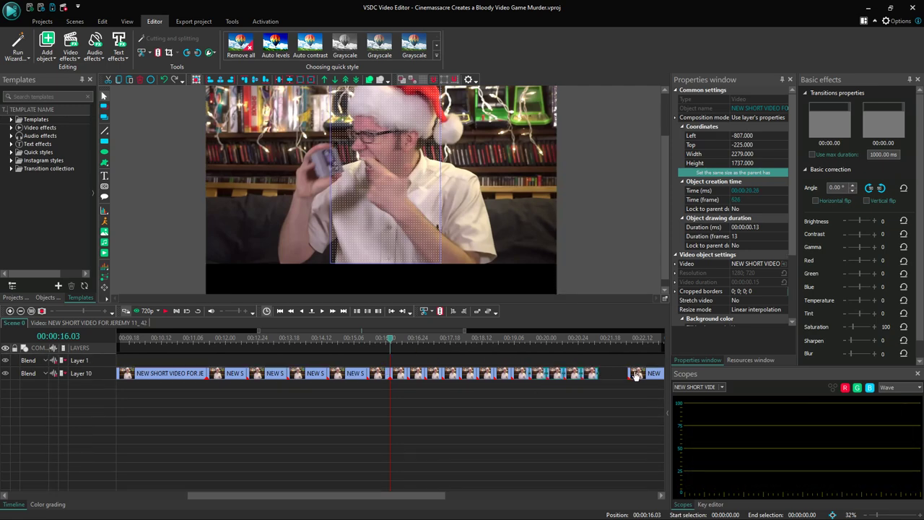
left_click_drag(636, 375, 622, 376)
Play the scream repeats on Layer 10 from 00:00:13.29 to 00:00:19.16
left_click(306, 339)
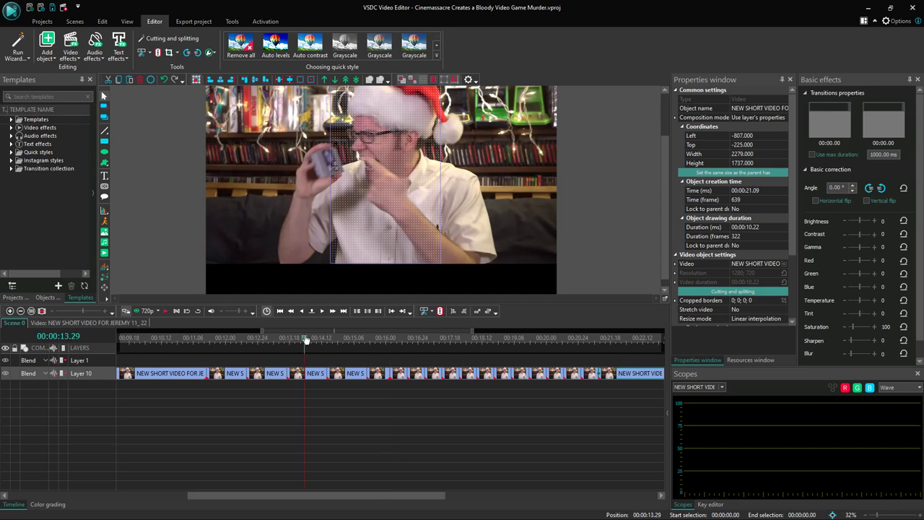
left_click(165, 311)
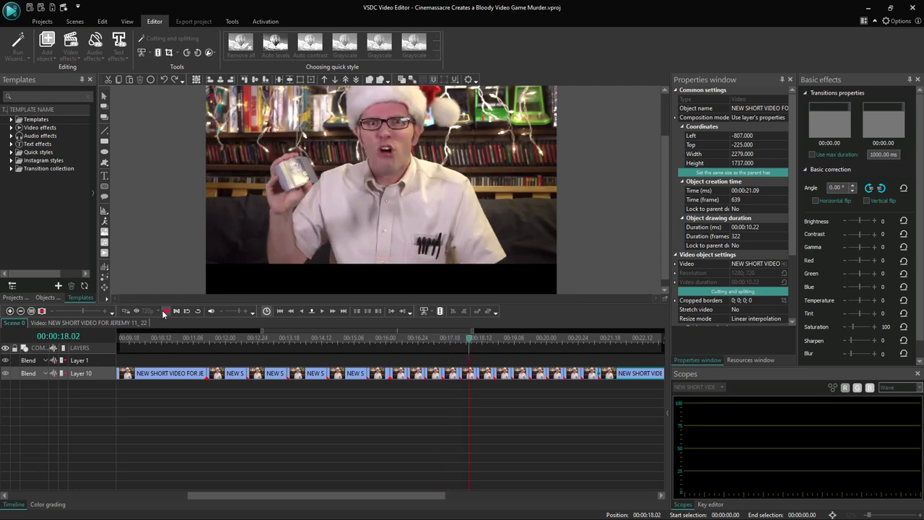
left_click(165, 311)
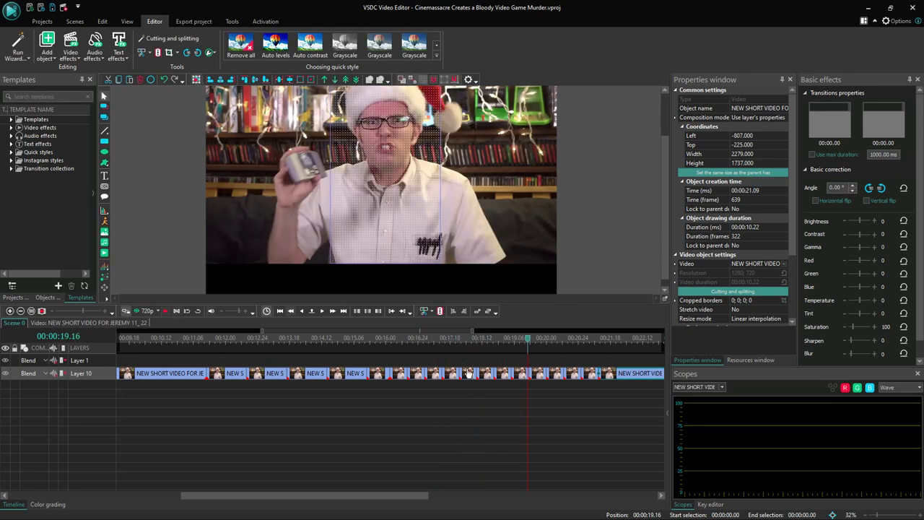
Split the 13-frame piece at 00:00:19.23, delete its rest and the copies after it, and move the remaining footage to 00:00:26.17
left_click_drag(382, 495, 466, 495)
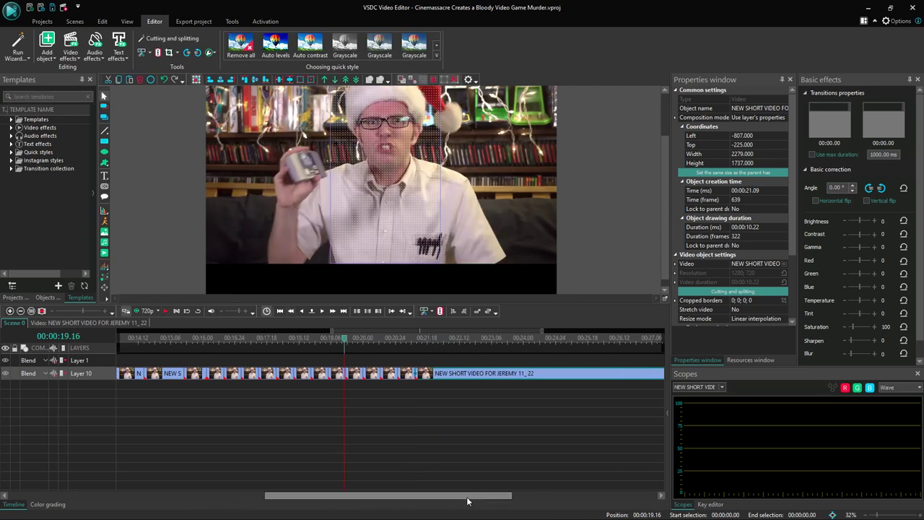
left_click(354, 341)
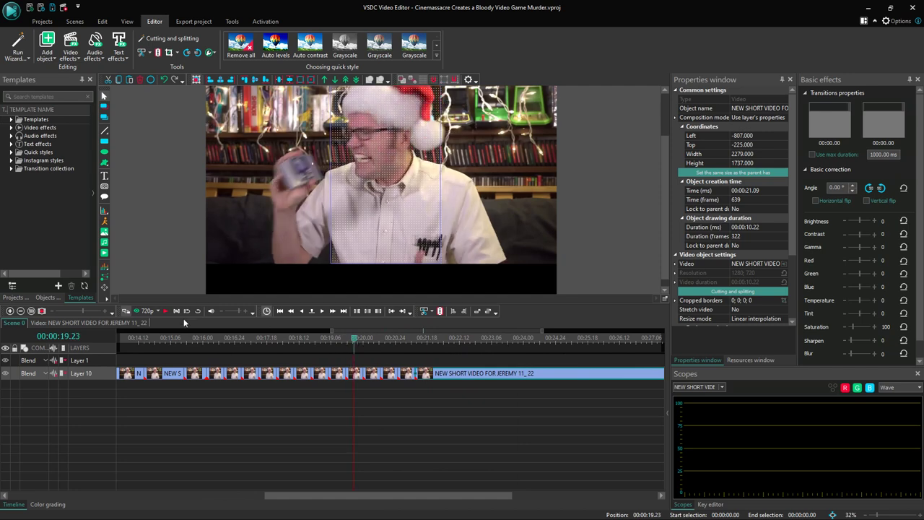
left_click(361, 379)
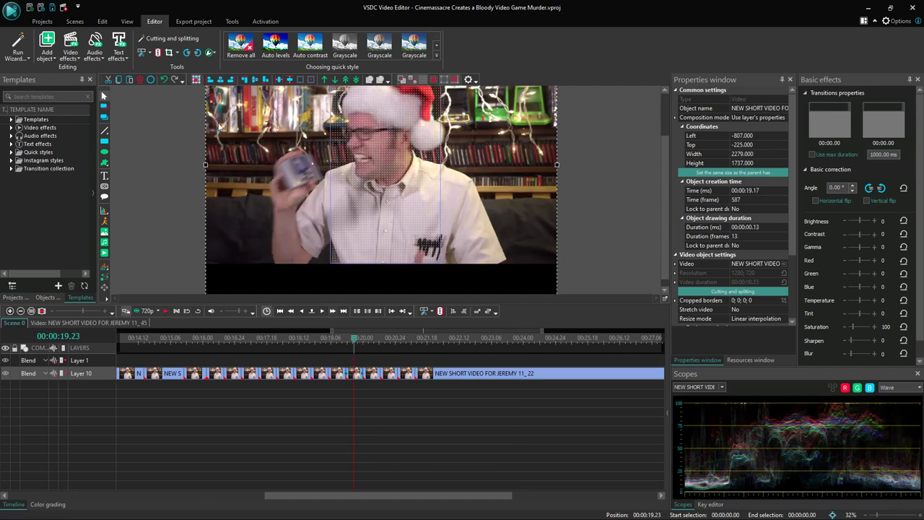
left_click(357, 310)
left_click(364, 384)
left_click(361, 376)
key("Delete")
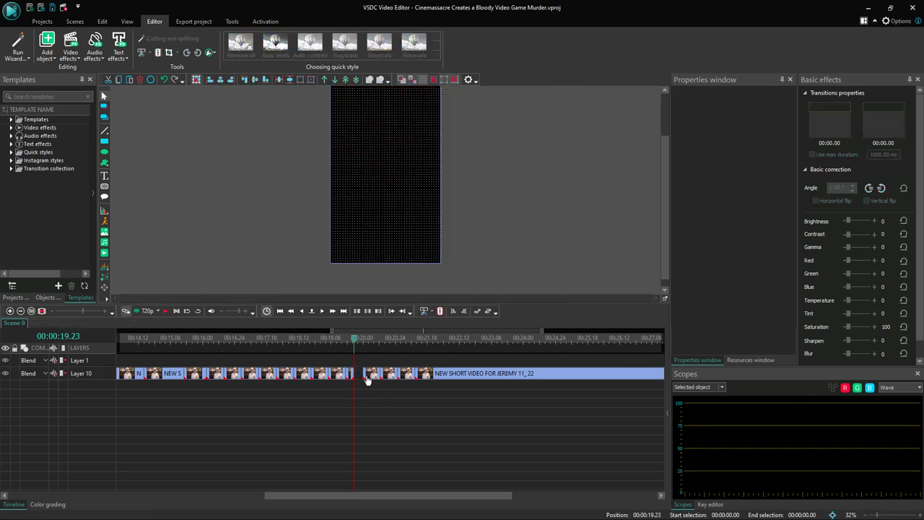
left_click_drag(373, 381, 638, 378)
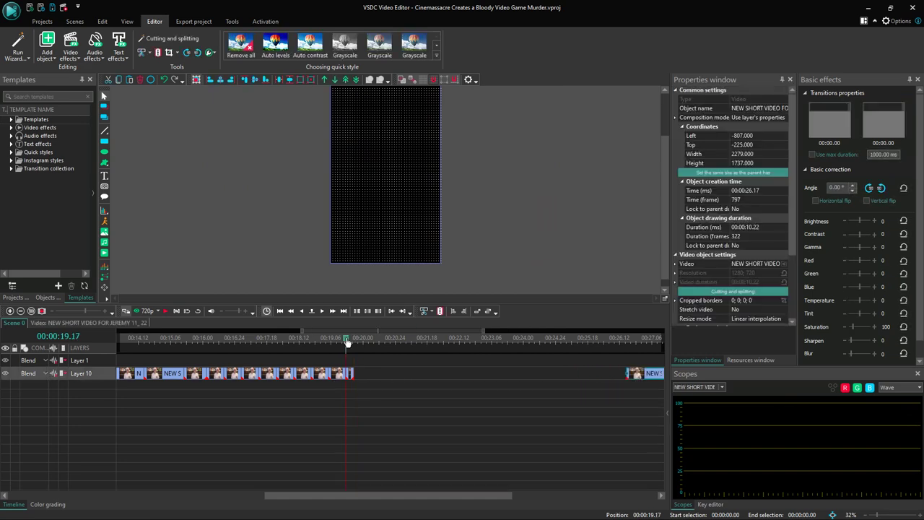
Place copies of the 6-frame scream piece end to end on Layer 10, from 00:00:19.23 to 00:00:23.23
left_click(347, 342)
left_click(166, 311)
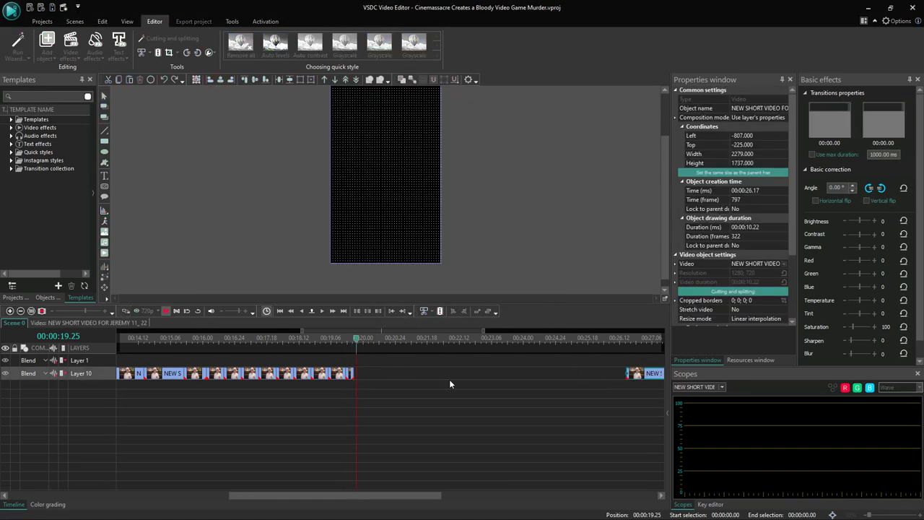
left_click_drag(350, 374, 383, 374)
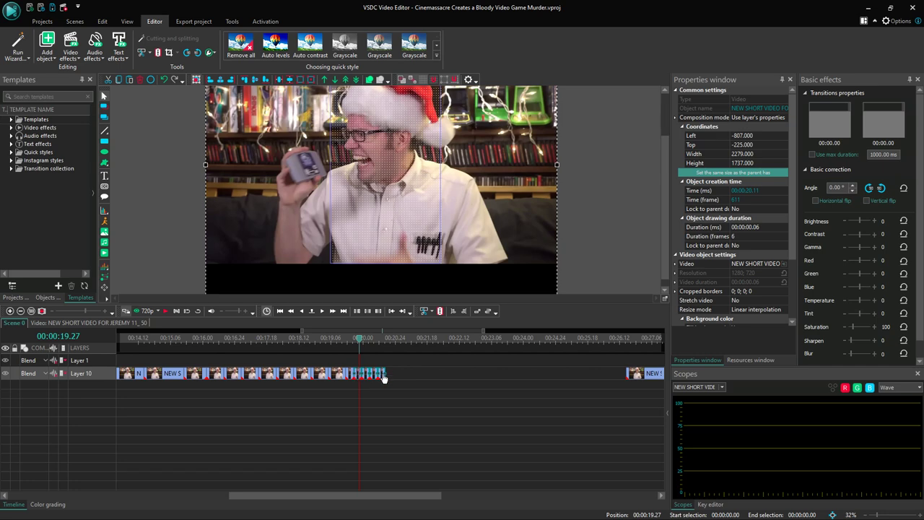
left_click_drag(366, 370, 458, 383)
key("ctrl+v")
left_click_drag(363, 367, 483, 387)
Play the 6-frame repeats up to 00:00:21.22, and set the speed of all copies from 00:00:21.23 onward to 200%
left_click(143, 310)
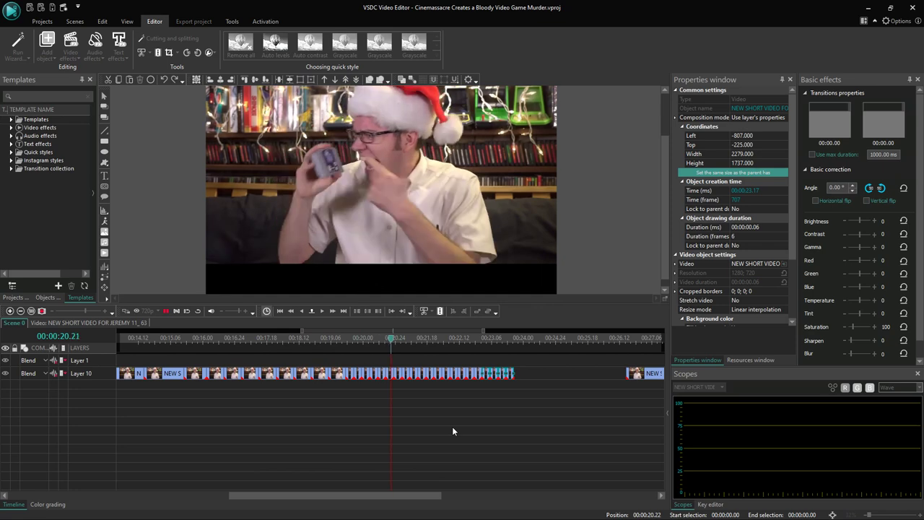
left_click(165, 312)
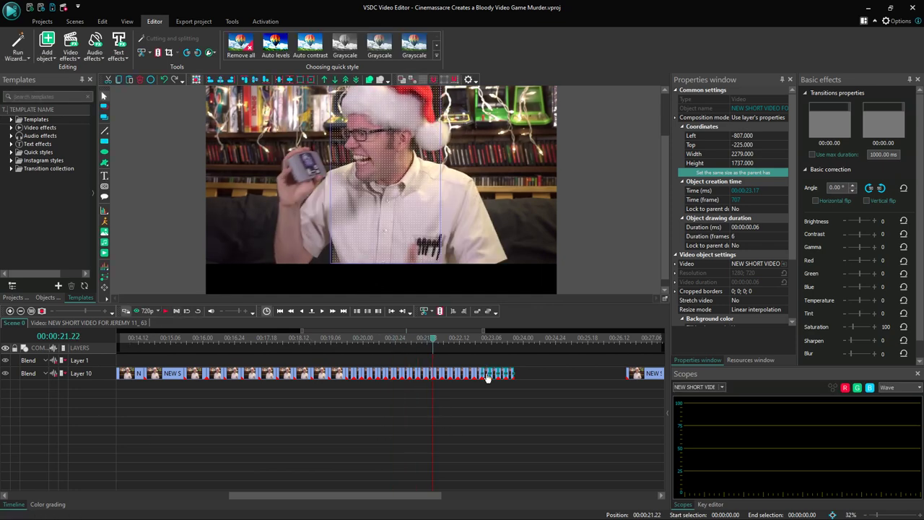
left_click(440, 376)
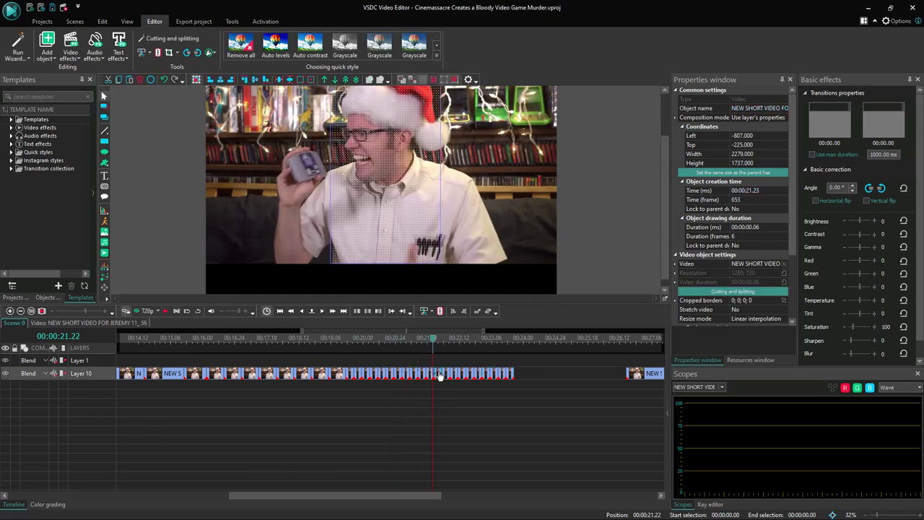
left_click_drag(438, 388, 523, 358)
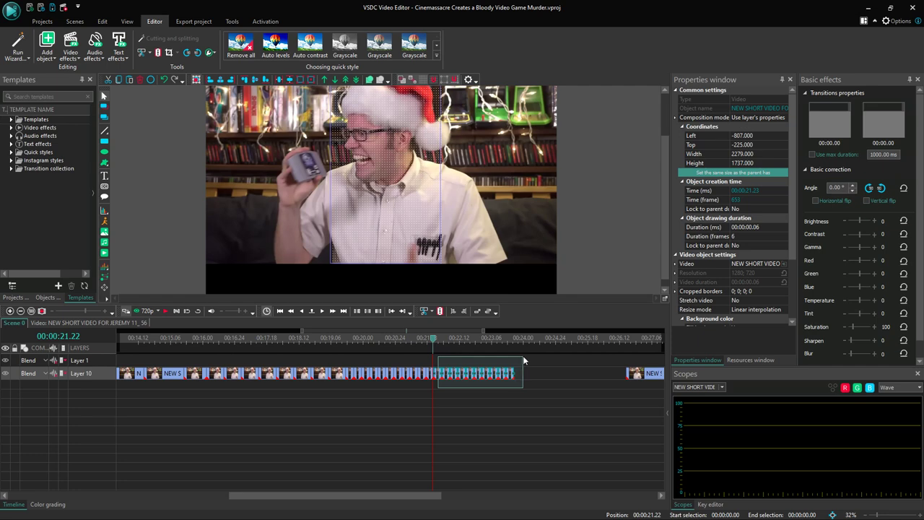
scroll(767, 268, "down", 2)
scroll(766, 281, "down", 1)
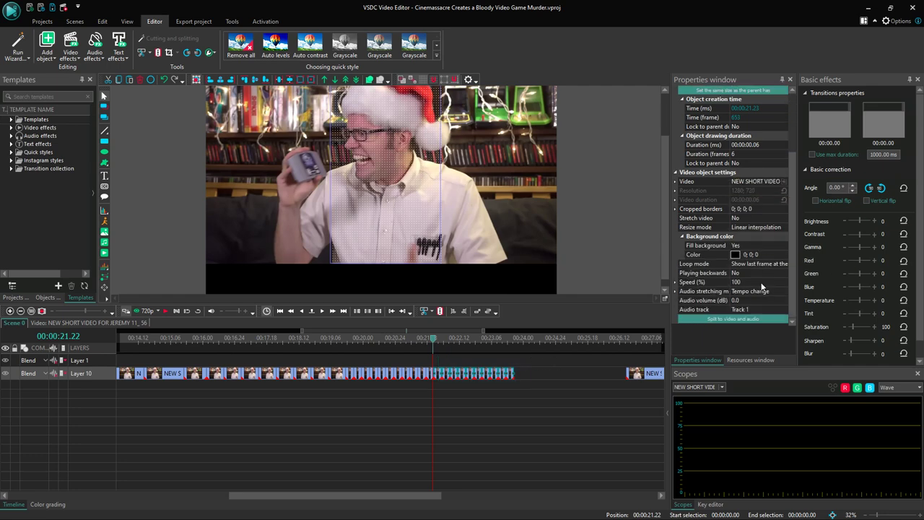
left_click(753, 282)
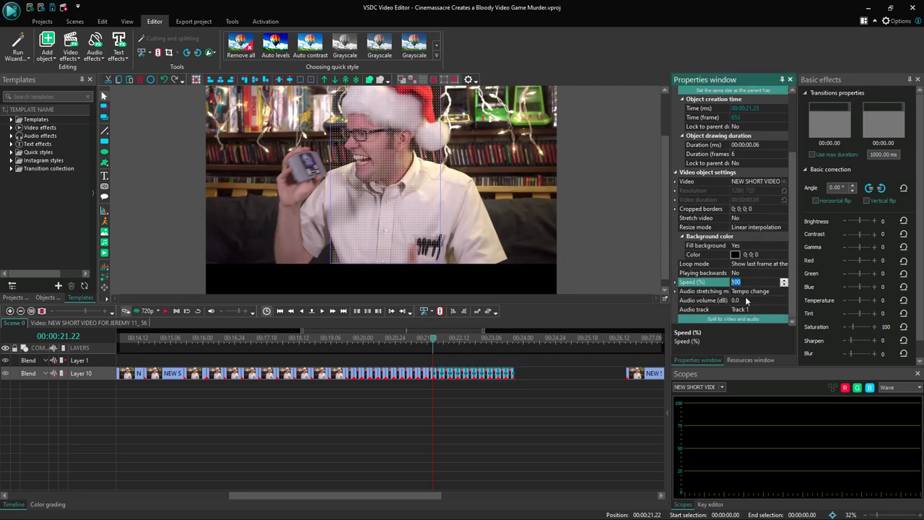
type("200")
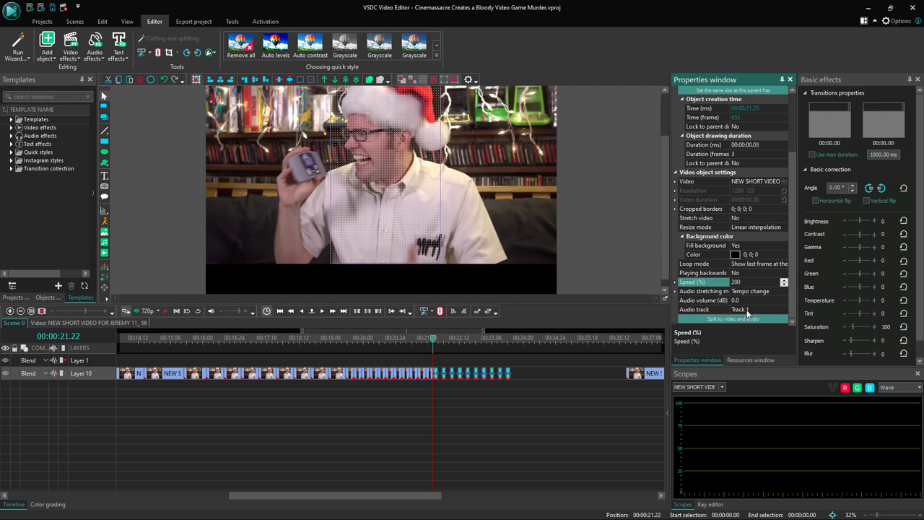
Close the gaps between the sped-up 3-frame pieces on Layer 10 so that they run end to end
left_click_drag(78, 307, 93, 311)
left_click(434, 425)
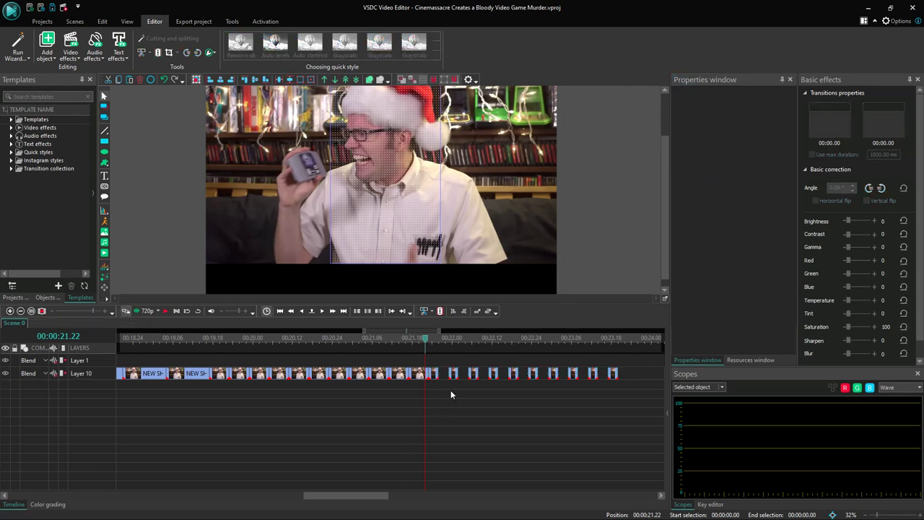
left_click_drag(454, 375, 497, 377)
left_click_drag(553, 377, 504, 377)
left_click_drag(594, 379, 512, 376)
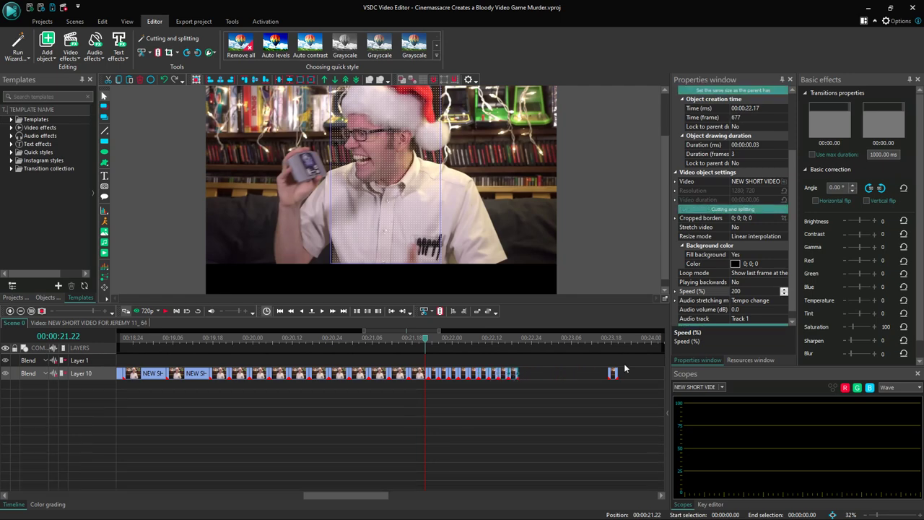
left_click_drag(615, 374, 527, 373)
left_click(555, 382)
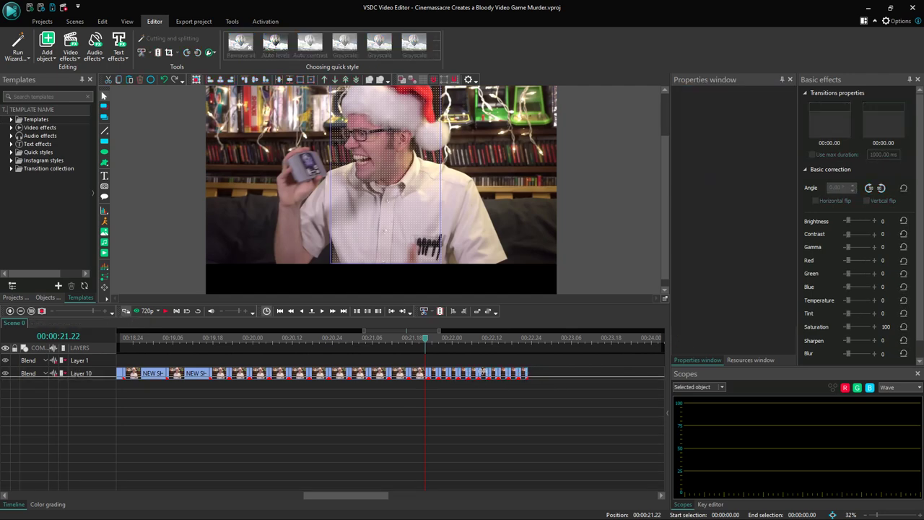
Paste two batches of the 200% speed pieces end to end on Layer 10, from 00:00:22.23 to 00:00:24.11
left_click(525, 374)
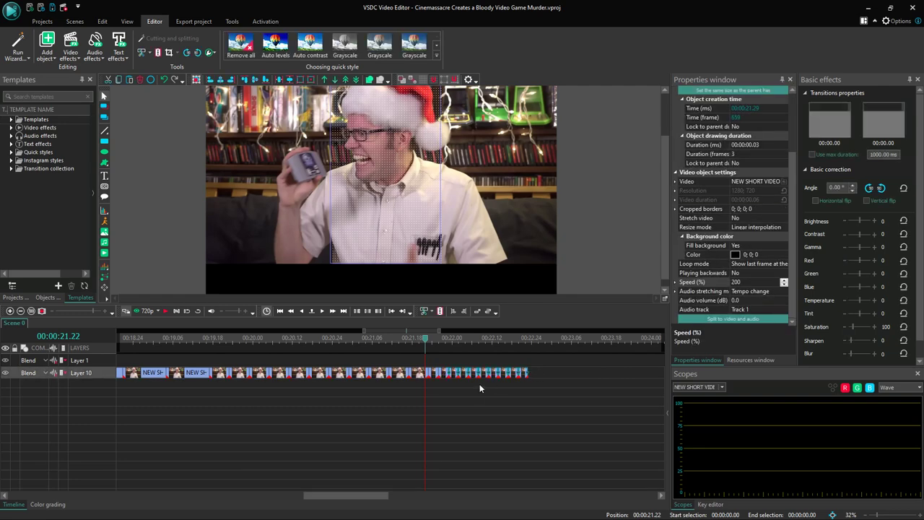
key("ctrl+v")
left_click_drag(455, 374, 509, 385)
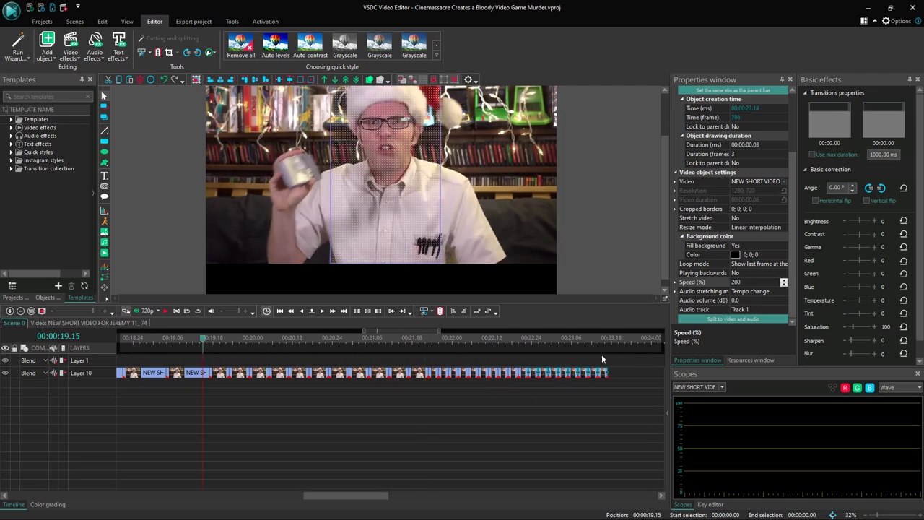
key("ctrl+v")
left_click_drag(456, 361, 598, 372)
left_click_drag(370, 497, 420, 497)
left_click_drag(303, 359, 310, 373)
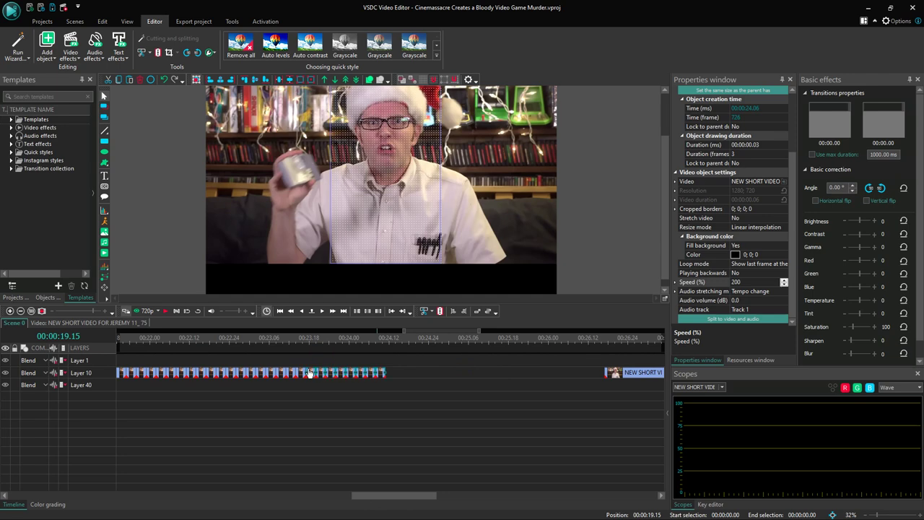
Play the accelerating scream repeats from 00:00:19.15 to 00:00:24.09
left_click_drag(376, 500, 313, 498)
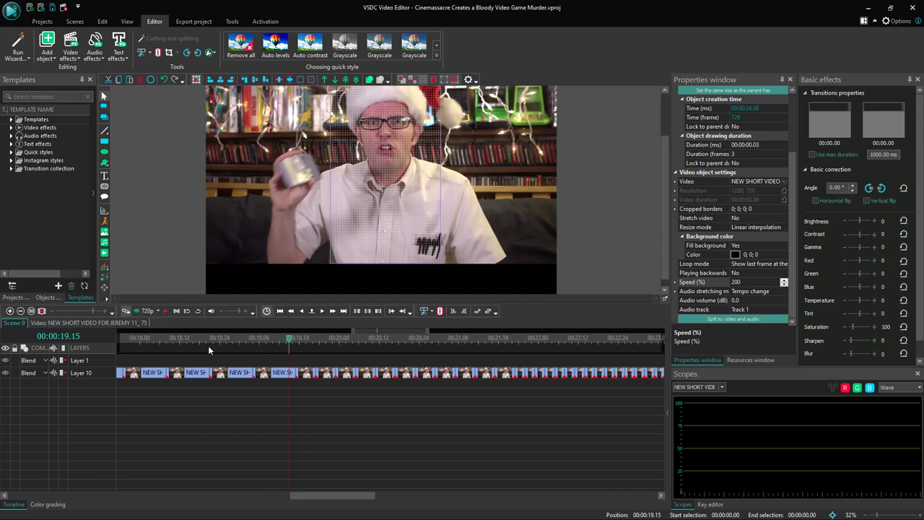
left_click(164, 311)
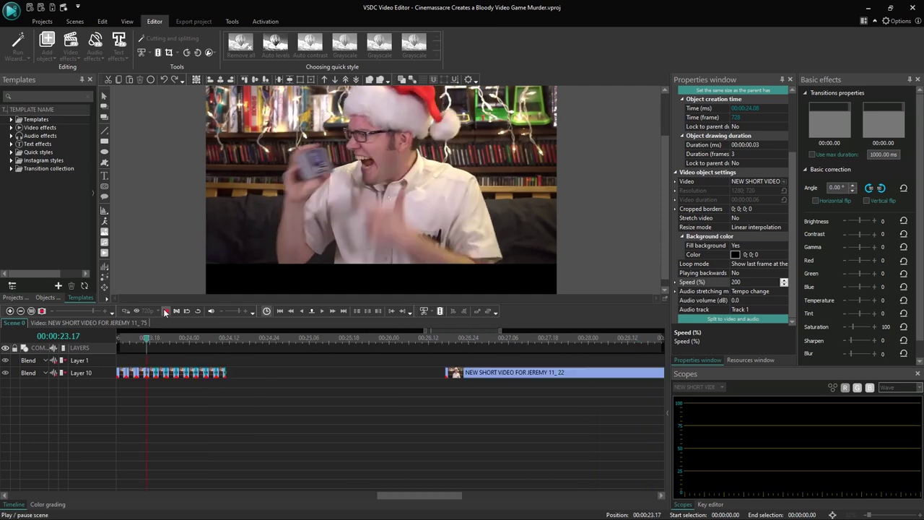
left_click(164, 312)
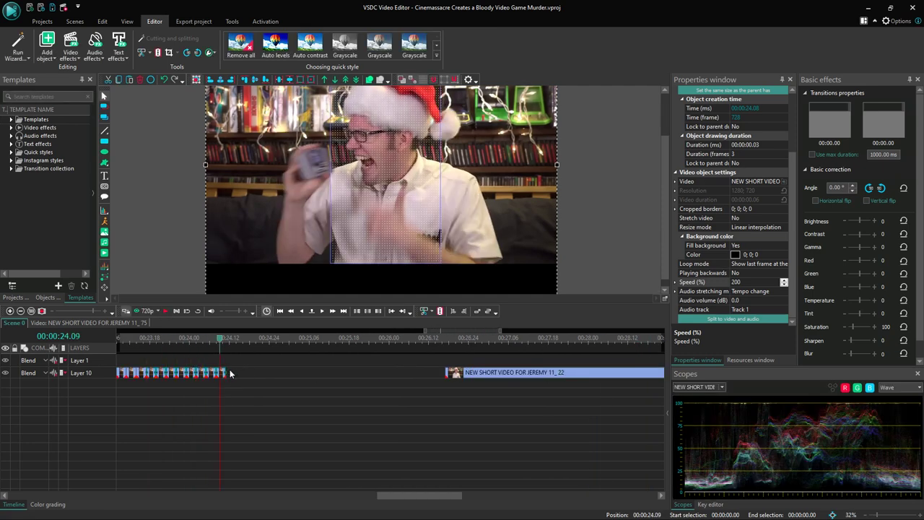
Add two further batches of the 200% speed pieces from 00:00:24.11 to 00:00:25.29 on Layer 10, and play them through
key("ctrl+v")
left_click_drag(177, 363, 415, 384)
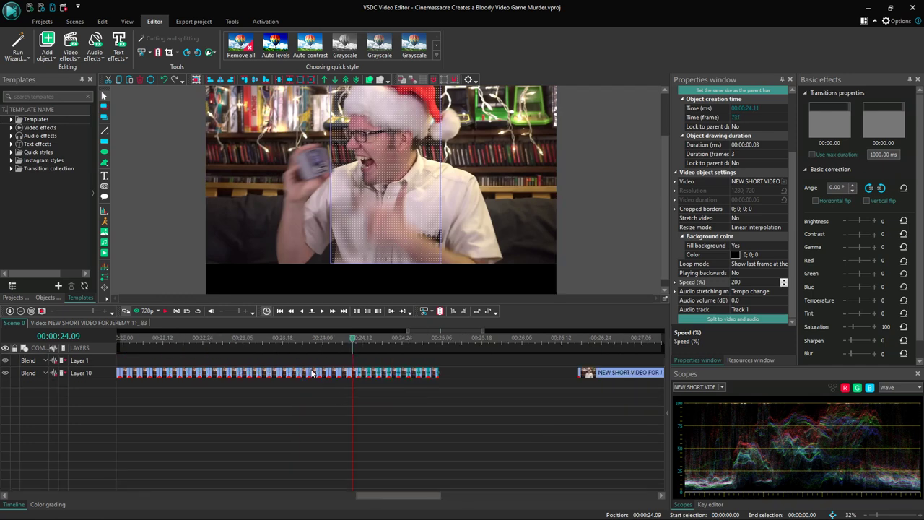
key("ctrl+z")
left_click_drag(172, 363, 492, 378)
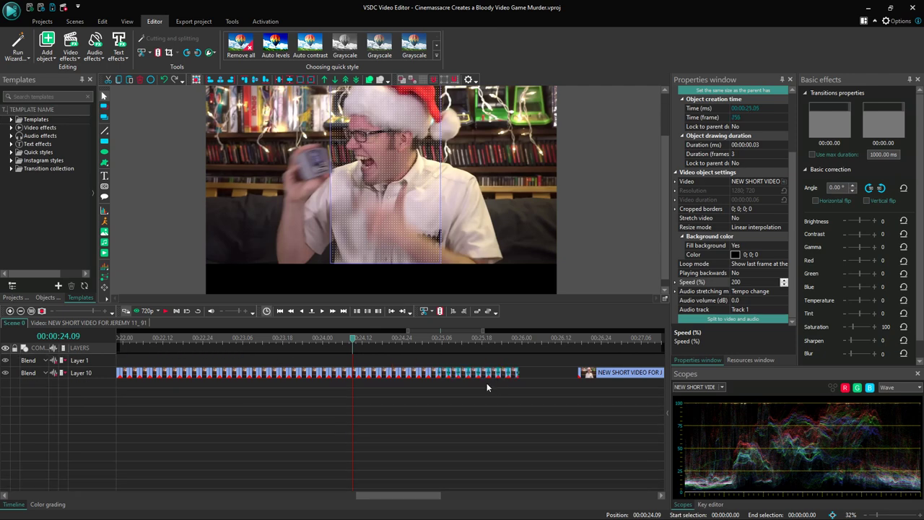
left_click(165, 311)
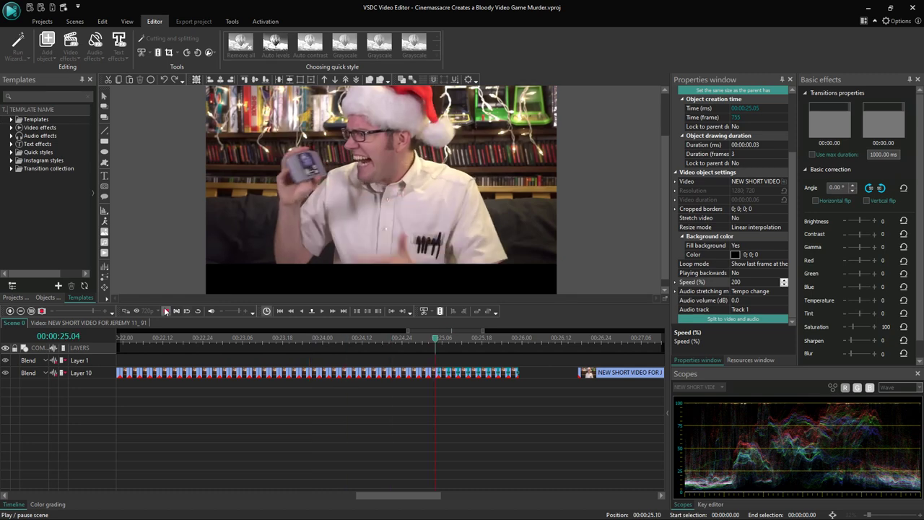
left_click(166, 311)
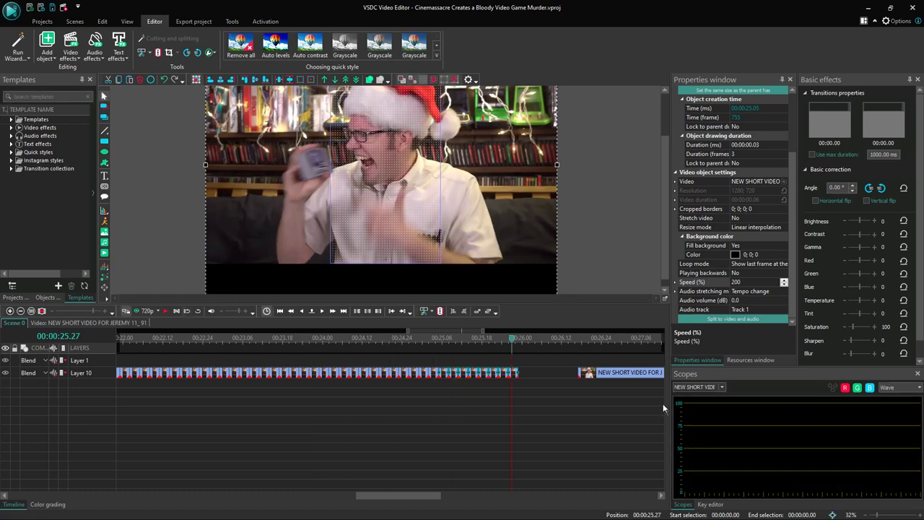
Insert the video "Explosion sound effect.mkv" from the 4K Video Downloader1 folder on New Volume (D:) at 00:00:25.27
left_click(106, 253)
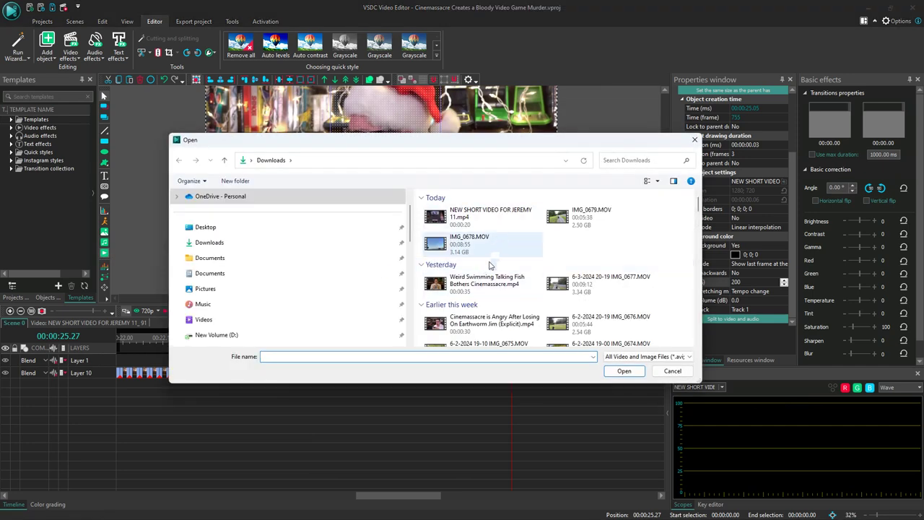
left_click(204, 319)
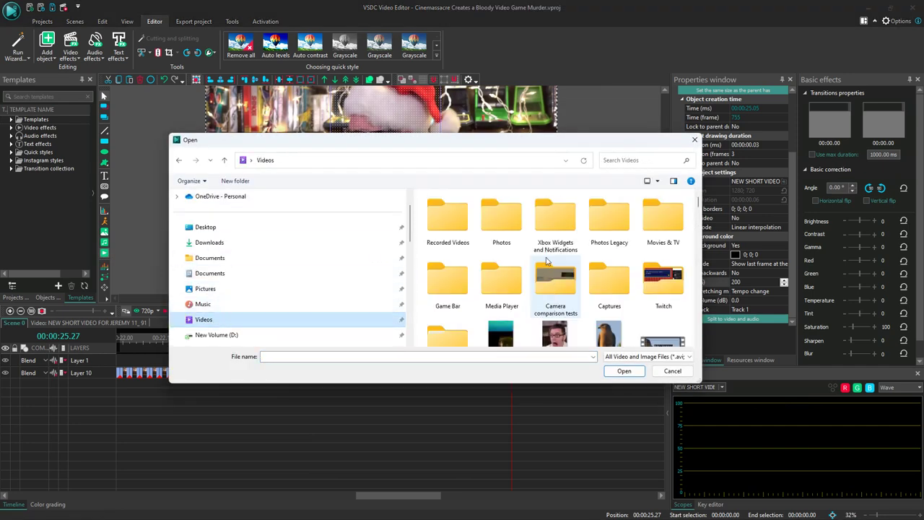
scroll(543, 278, "down", 1)
scroll(542, 278, "up", 1)
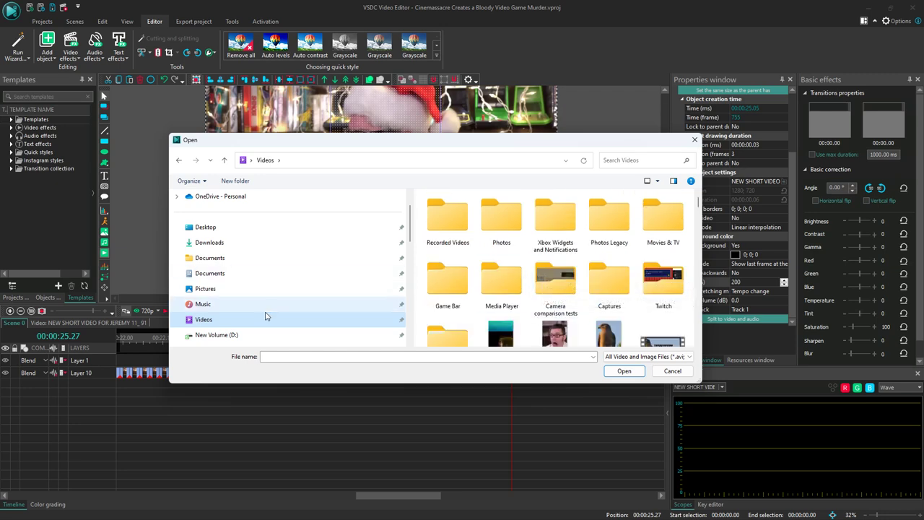
left_click(216, 336)
scroll(522, 260, "down", 2)
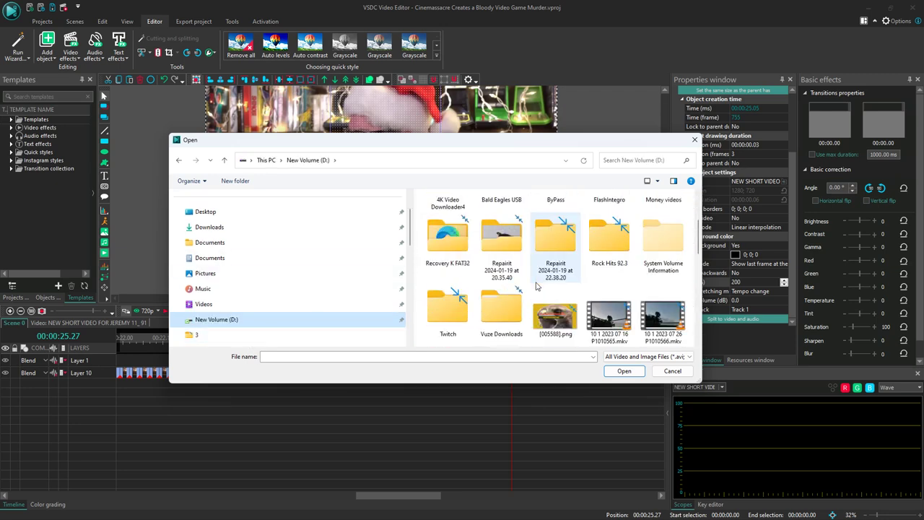
scroll(537, 287, "down", 2)
scroll(537, 286, "up", 5)
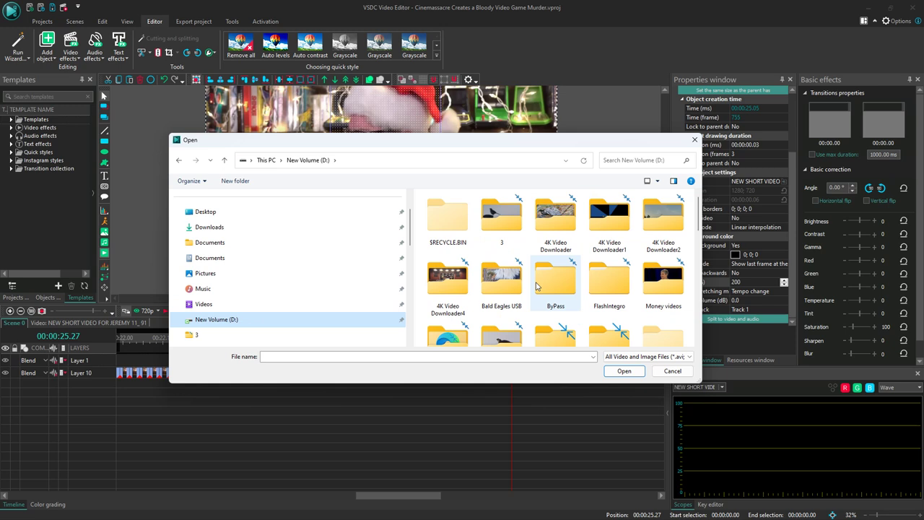
double_click(572, 245)
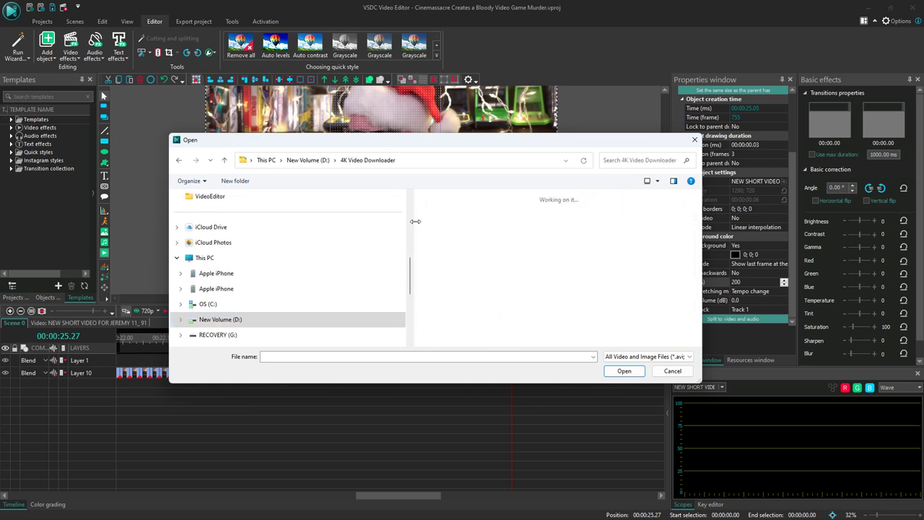
left_click(177, 164)
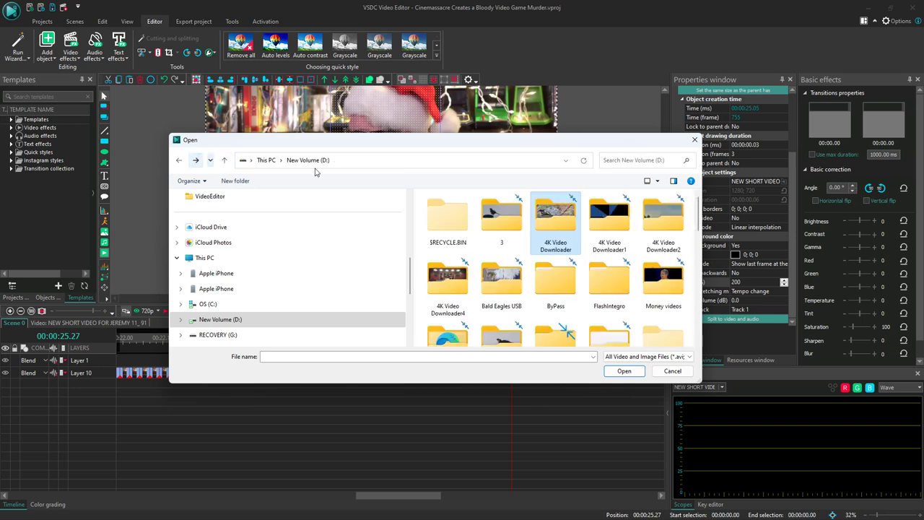
double_click(598, 241)
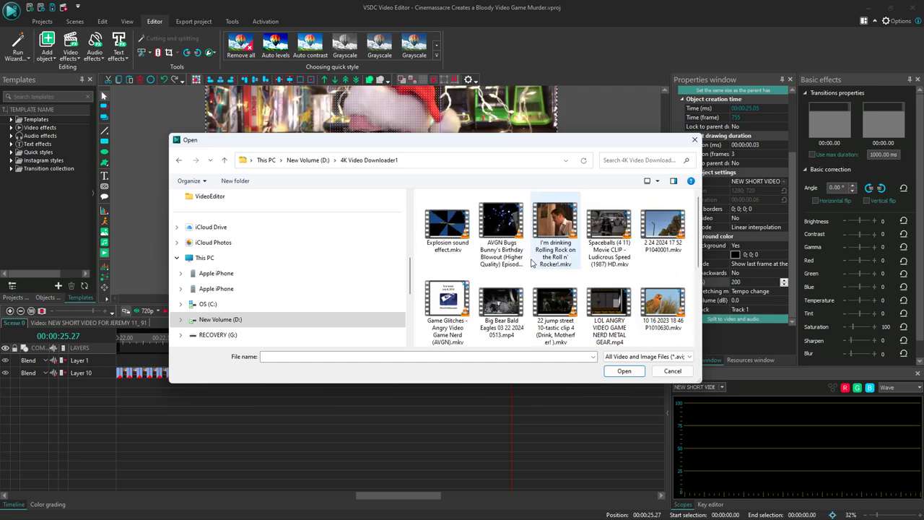
left_click(454, 238)
key("Return")
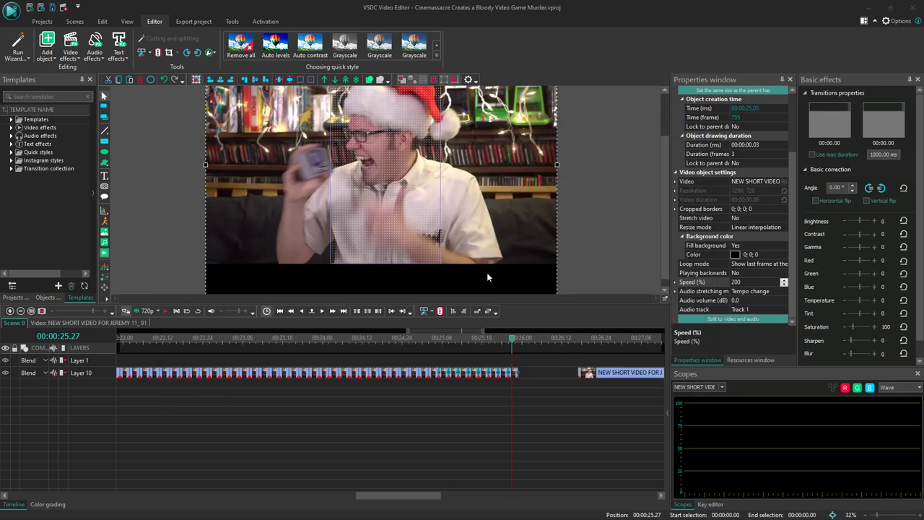
left_click(541, 313)
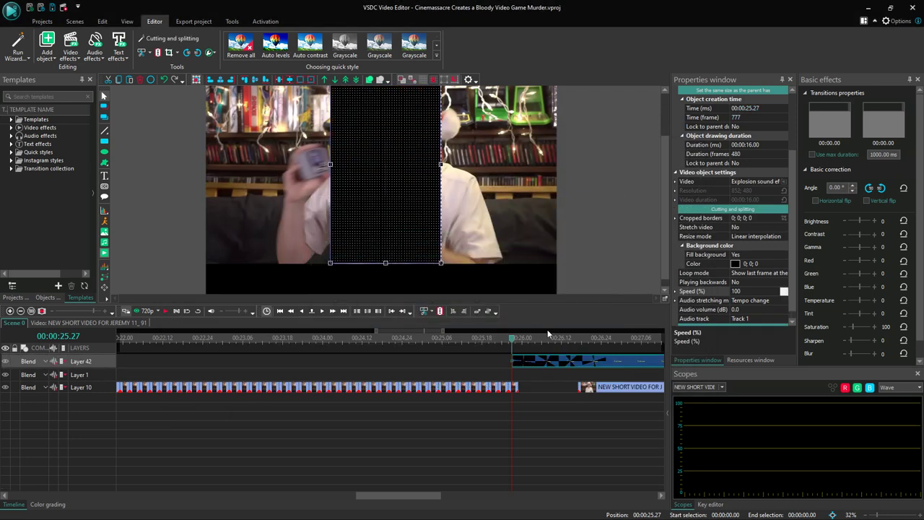
Cut the explosion clip's intro from its start to 00:00:05.353, so that it begins with the blast
right_click(562, 363)
left_click(173, 38)
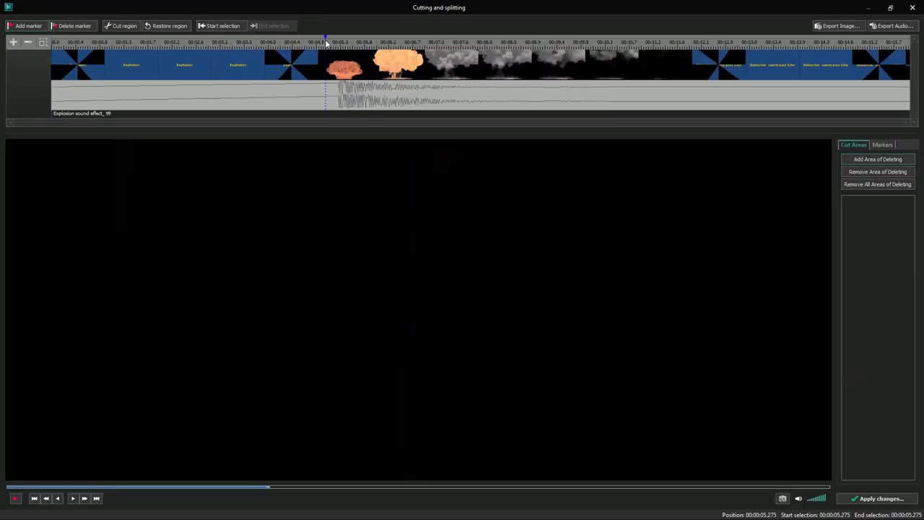
left_click(338, 41)
left_click_drag(337, 43, 2, 26)
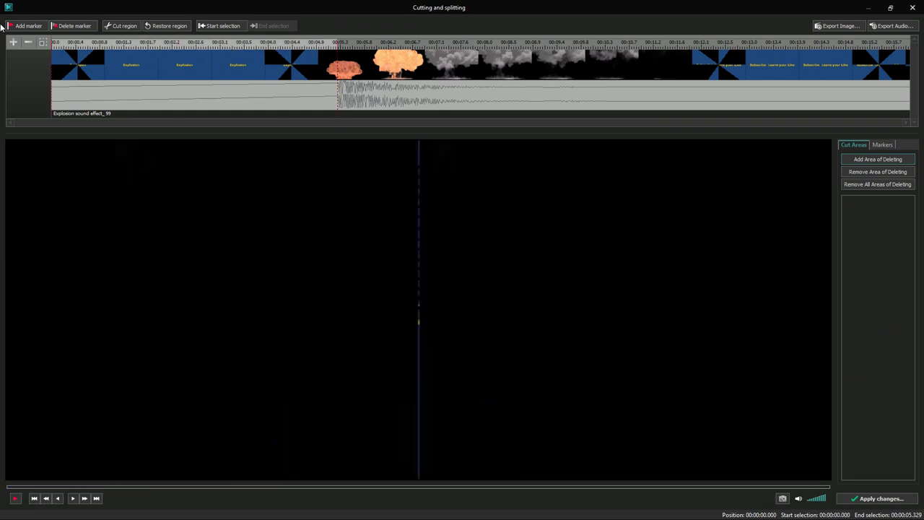
key("Delete")
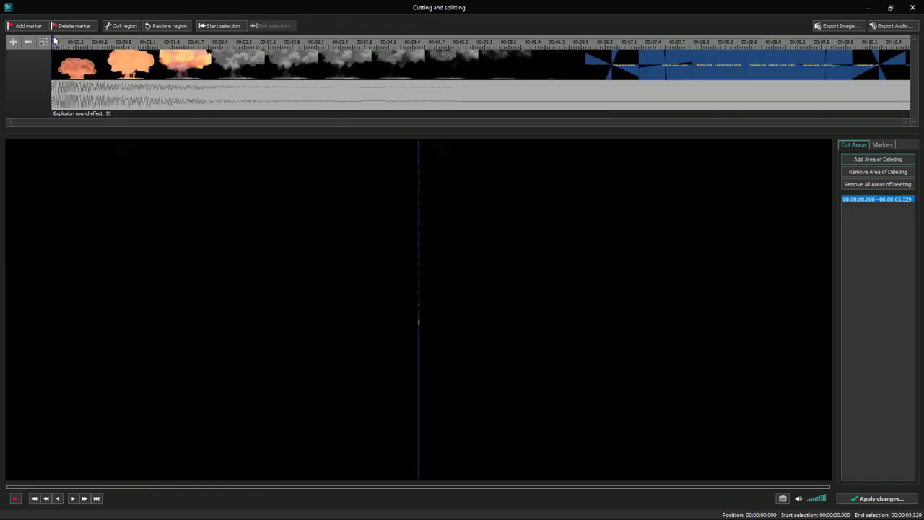
left_click(54, 41)
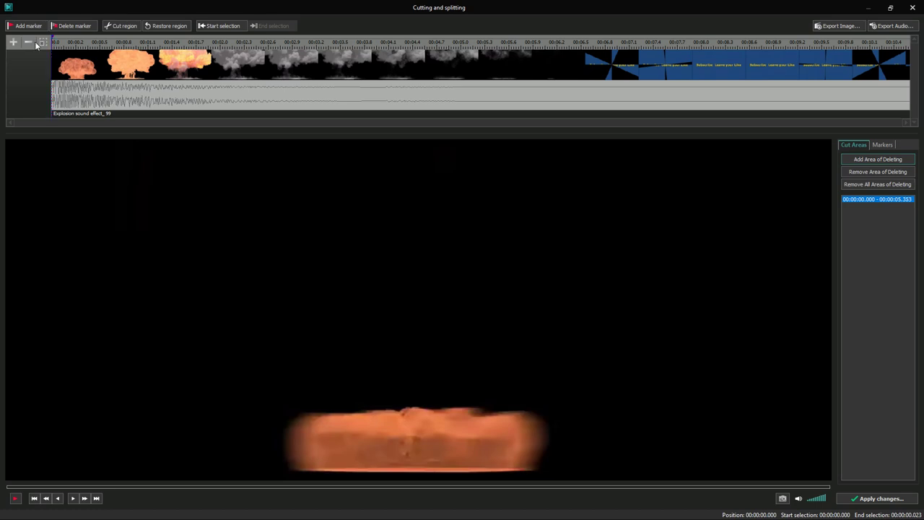
key("Delete")
Cut the rest of the explosion clip from 00:00:02.113 to its end and apply the cuts
left_click_drag(222, 41, 860, 41)
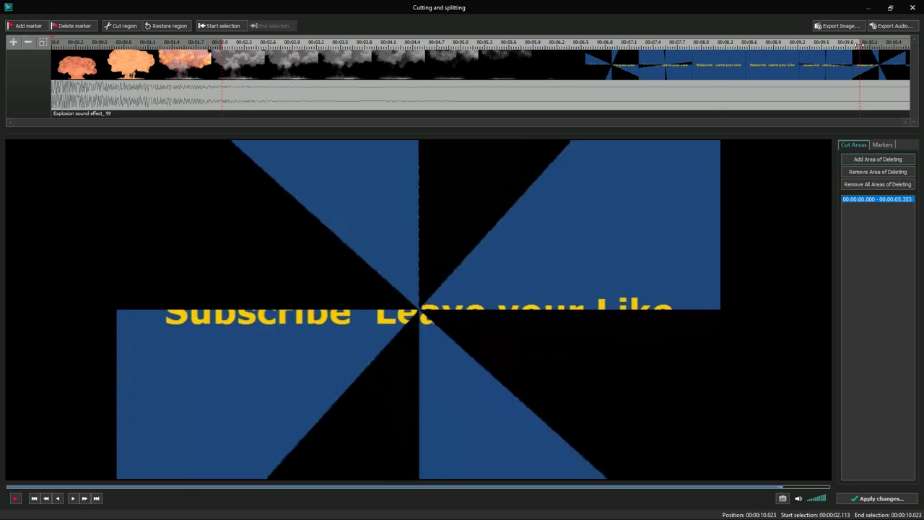
left_click_drag(861, 42, 921, 40)
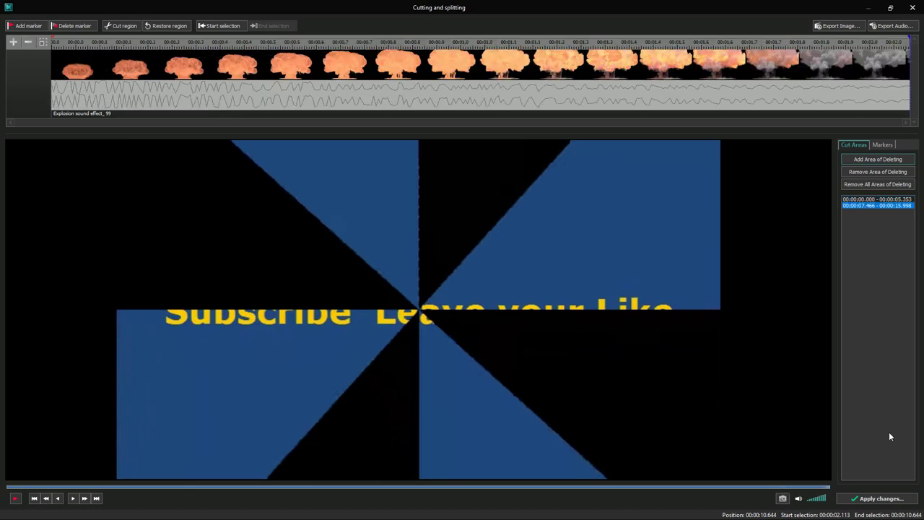
left_click(878, 498)
left_click(491, 263)
Make room on Layer 10, move the explosion there at 00:00:25.29 directly after the scream repeats, and play it through
left_click_drag(423, 500, 484, 498)
left_click_drag(91, 310, 76, 312)
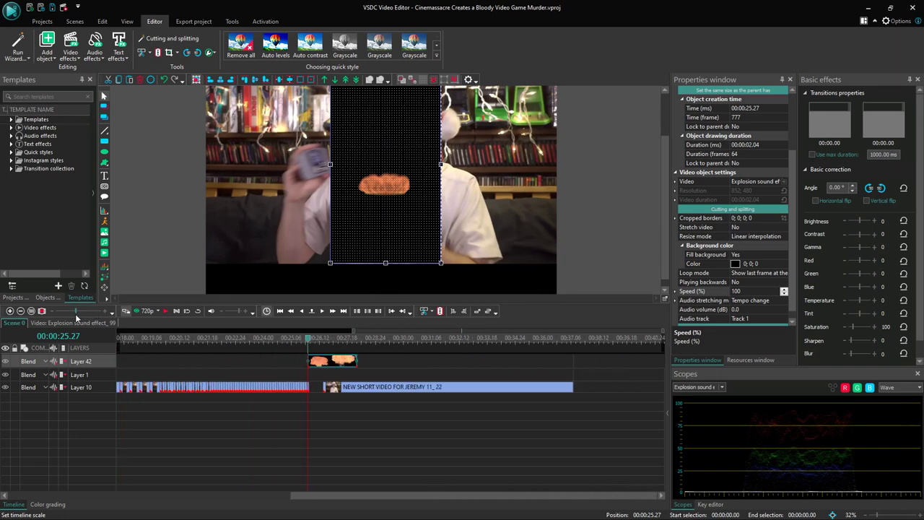
left_click(353, 390)
left_click_drag(353, 393, 415, 391)
left_click_drag(331, 363, 331, 389)
left_click(326, 340)
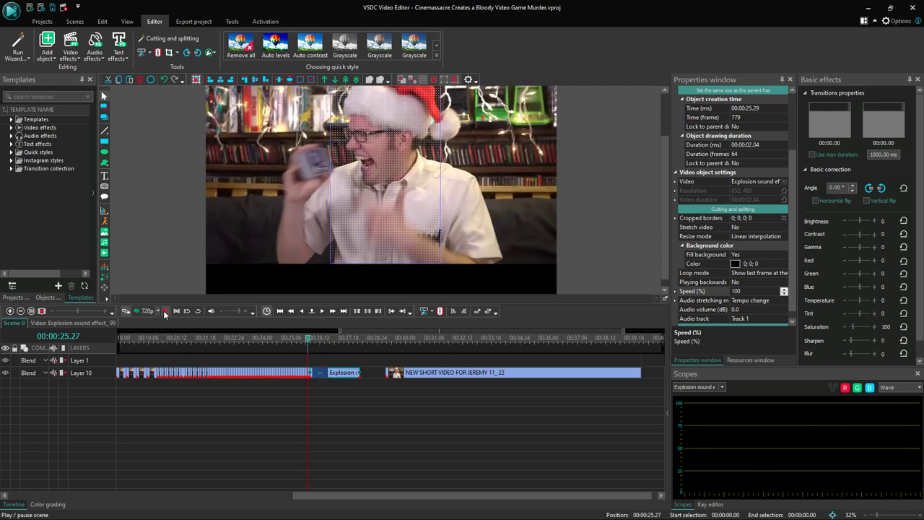
left_click(165, 311)
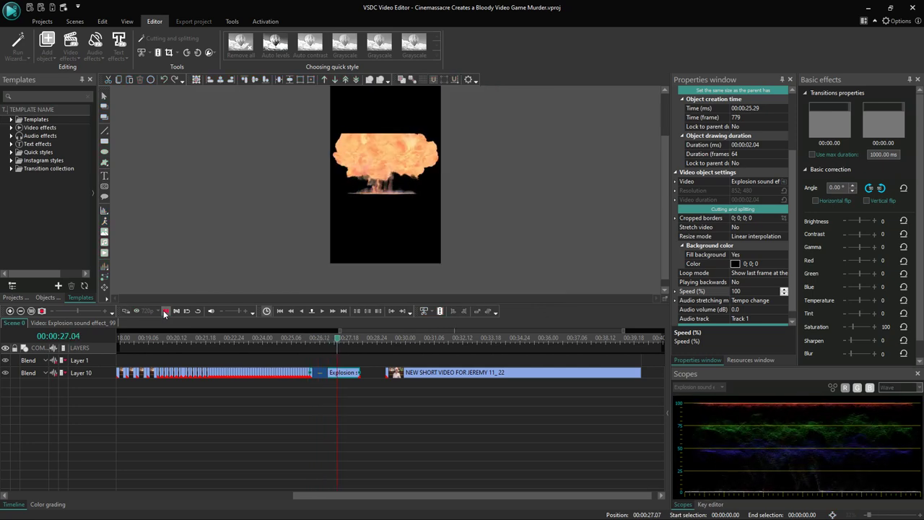
left_click(165, 314)
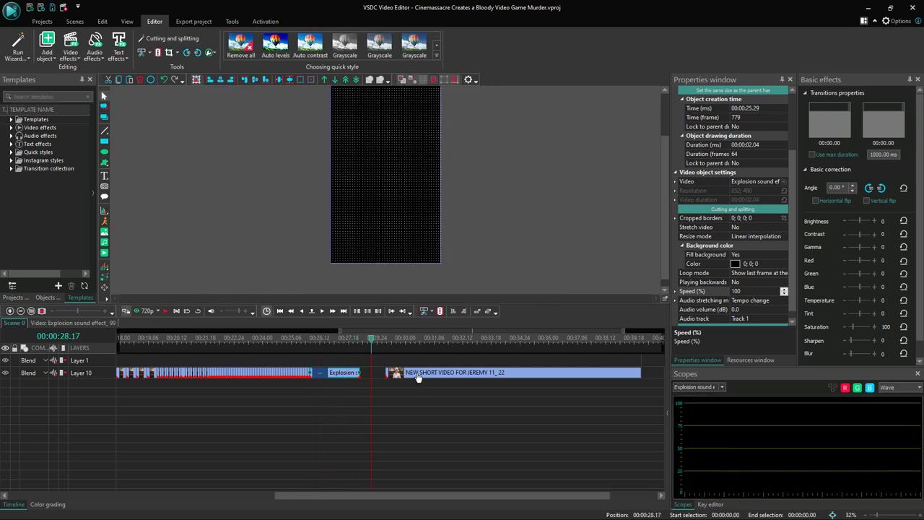
Move the remaining clip against the explosion's end at 00:00:28.03 on Layer 10 and play the transition
left_click_drag(418, 376, 390, 378)
left_click(352, 343)
left_click(167, 311)
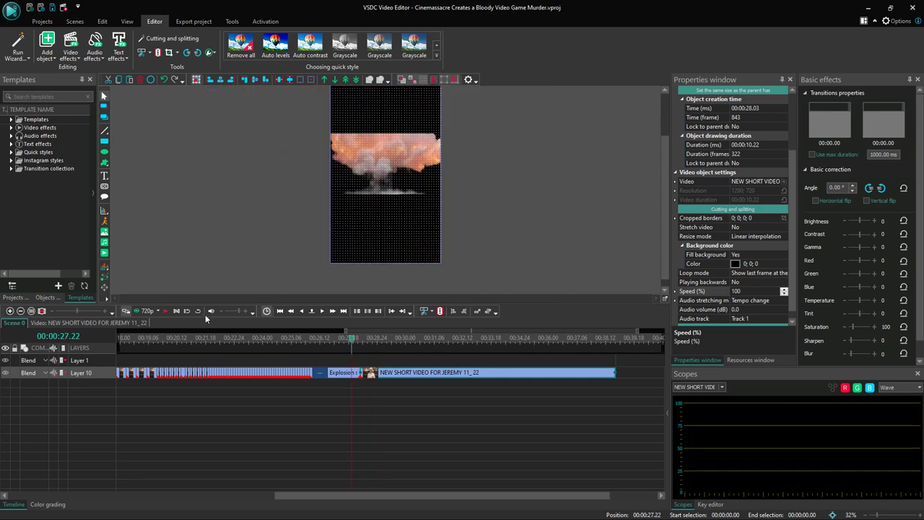
left_click(167, 311)
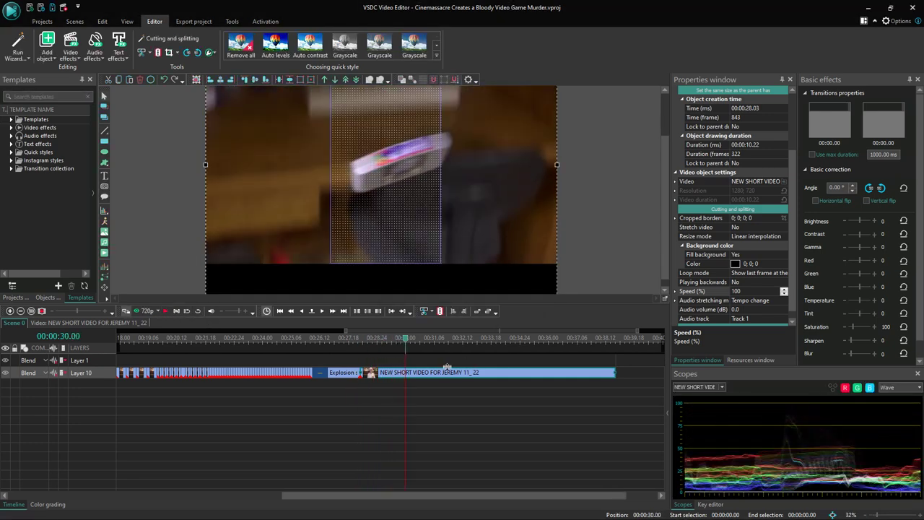
left_click(167, 312)
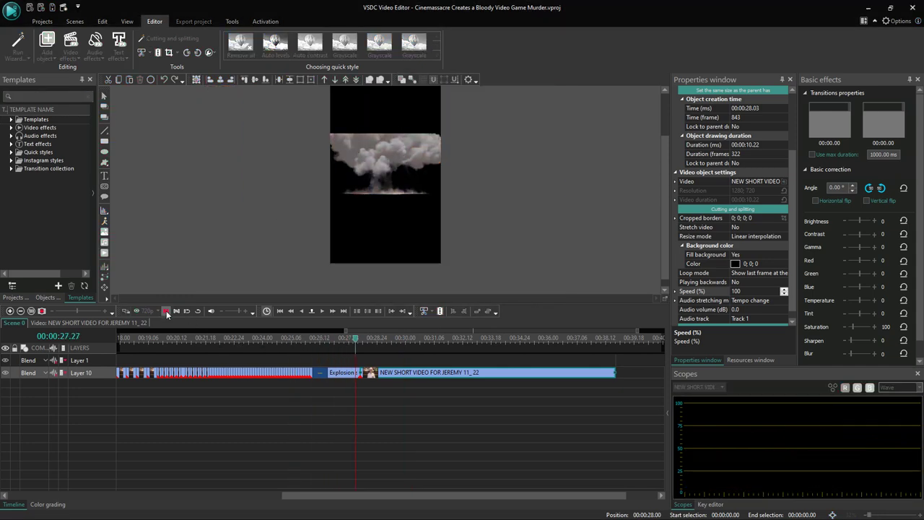
key("space")
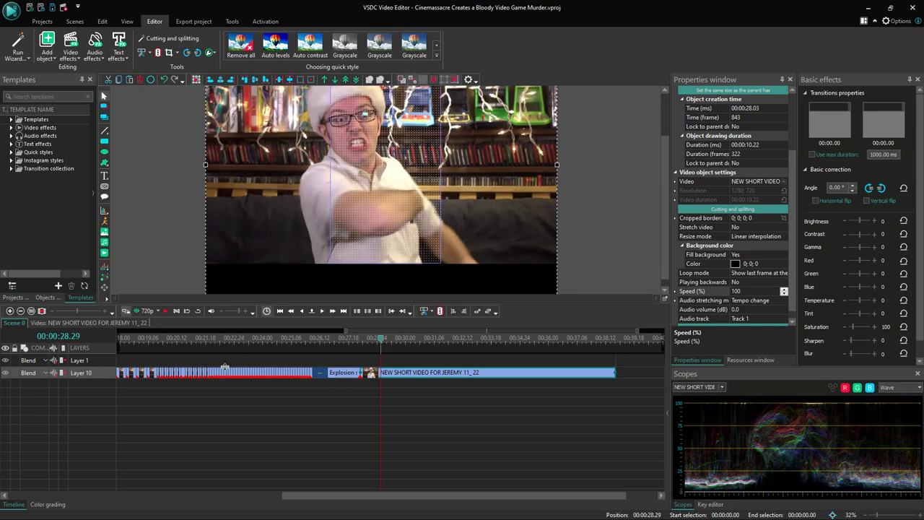
Play the first scream from 00:00:11.15 and copy the 30-frame clip starting at 00:00:11.16 on Layer 10
left_click_drag(334, 498, 170, 507)
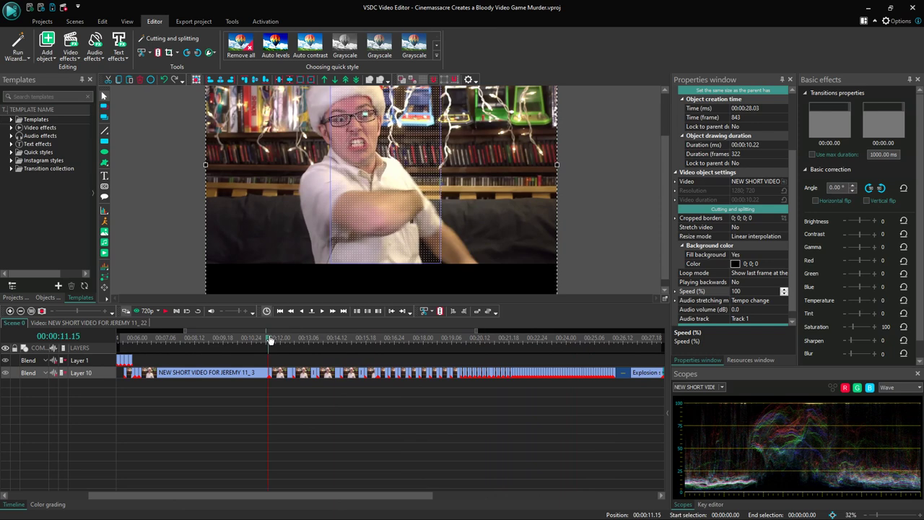
left_click(165, 312)
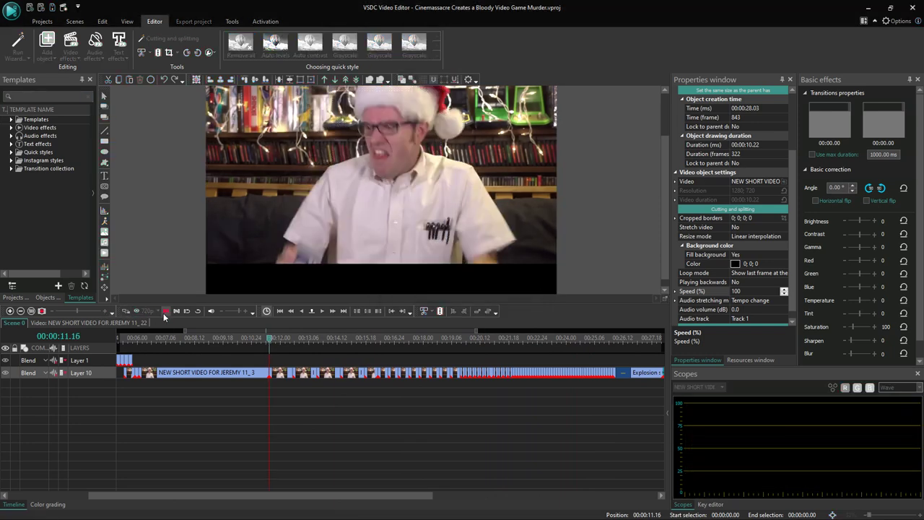
key("space")
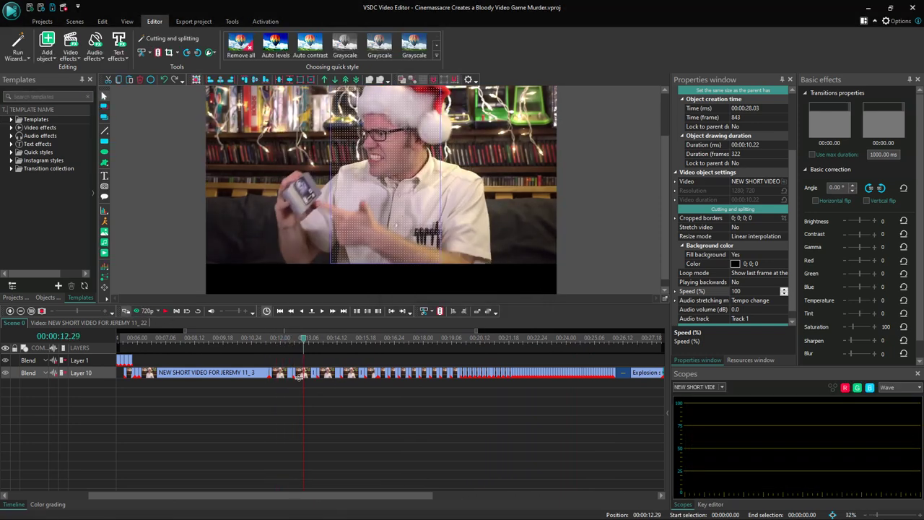
left_click_drag(320, 499, 512, 501)
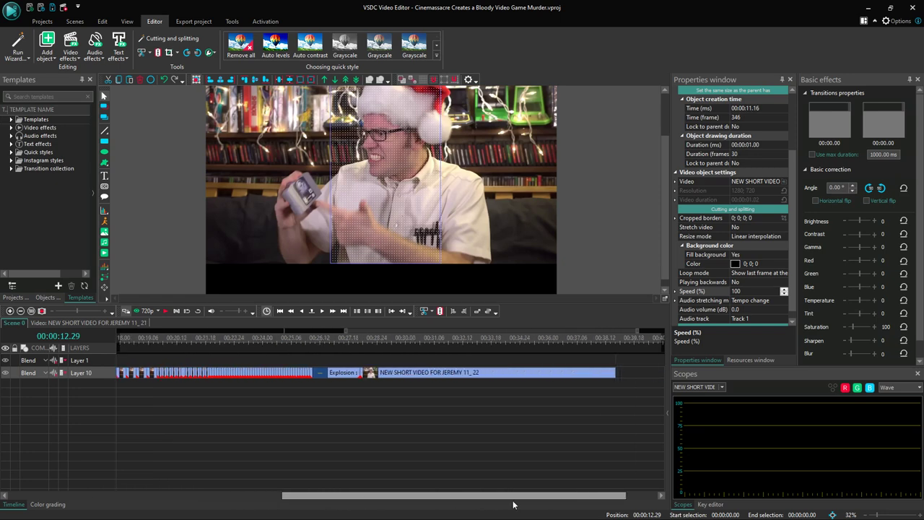
Insert the copied scream clip directly after the explosion on Layer 10 and butt the remaining clip against it at 00:00:29.03
left_click(381, 377)
left_click_drag(381, 376, 439, 375)
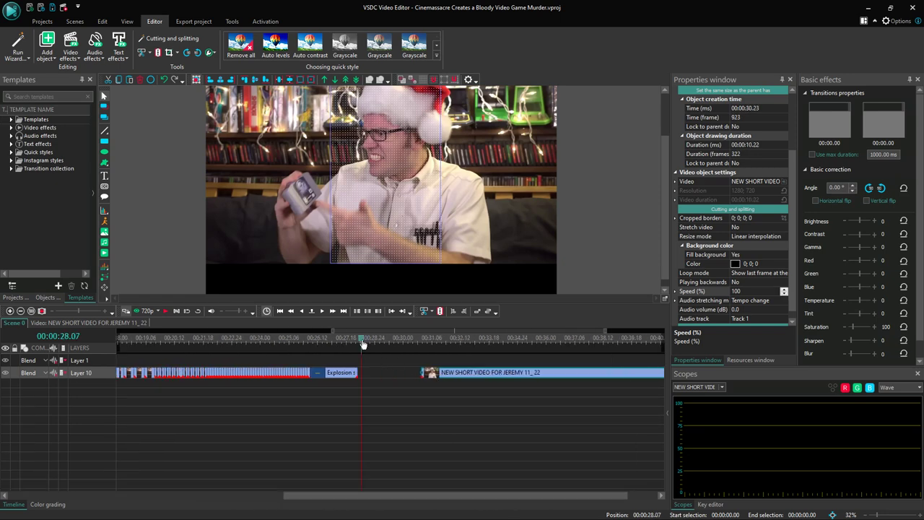
key("ctrl+v")
left_click_drag(138, 374, 535, 384)
left_click_drag(599, 376, 528, 377)
Play from the inserted scream into the final clip and split that clip at 00:00:34.22
left_click(166, 312)
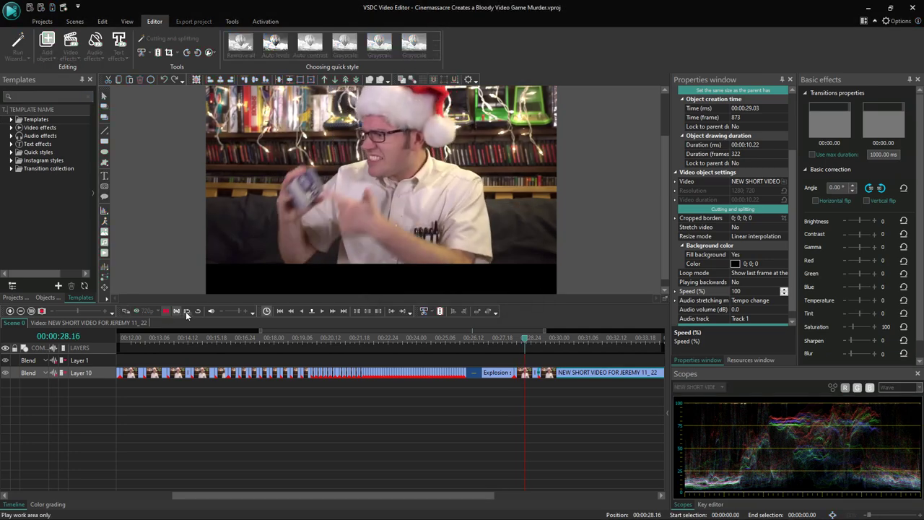
left_click(80, 310)
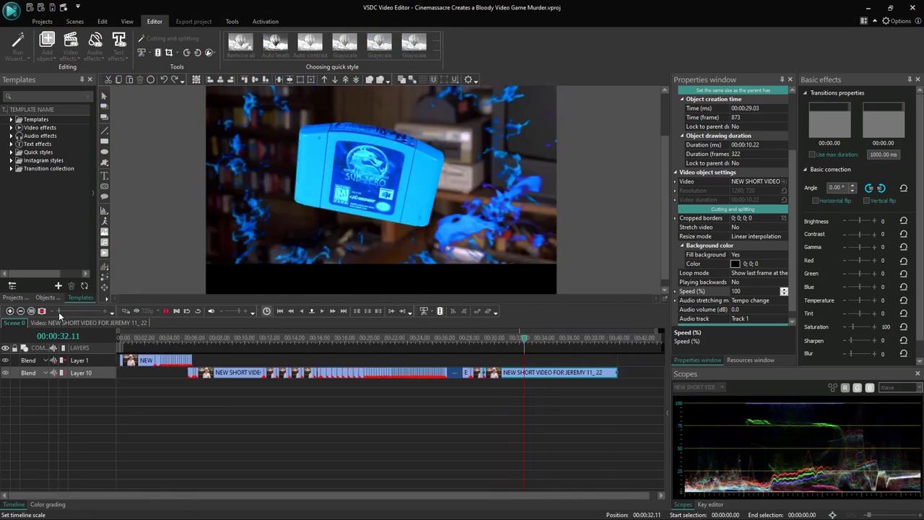
left_click(166, 311)
left_click(552, 344)
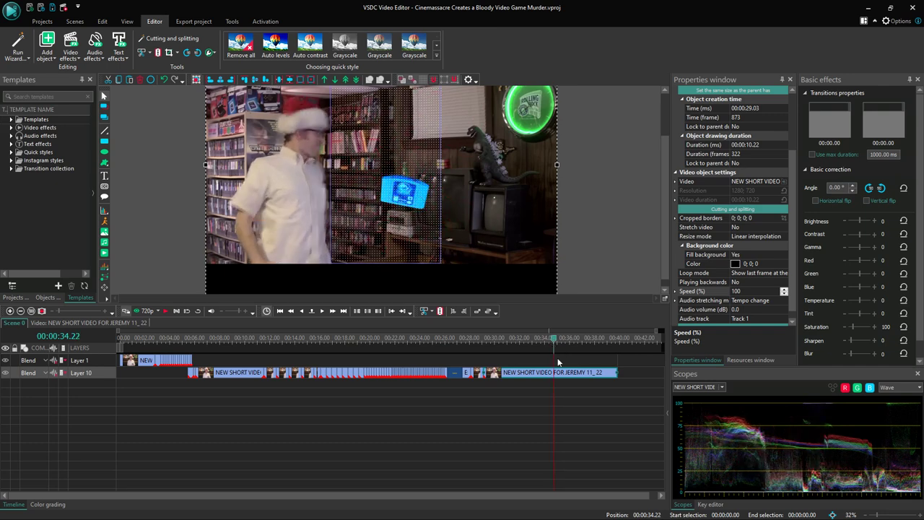
left_click(158, 52)
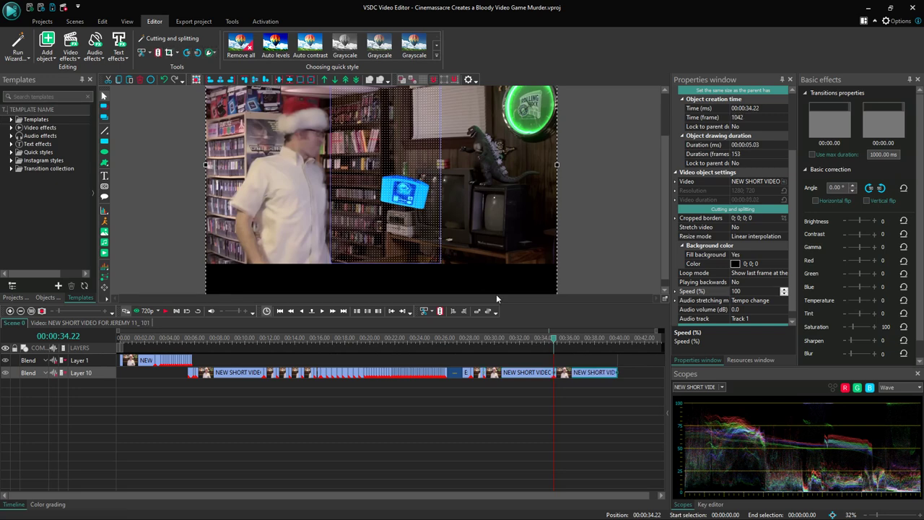
Split the final piece on Layer 10 again at 00:00:35.19, where the blood splatters, and clear the selection
key("Right")
key("Right")
key("Right")
key("Right")
key("Right")
key("Right")
key("Right")
key("Right")
key("Right")
key("Right")
key("Right")
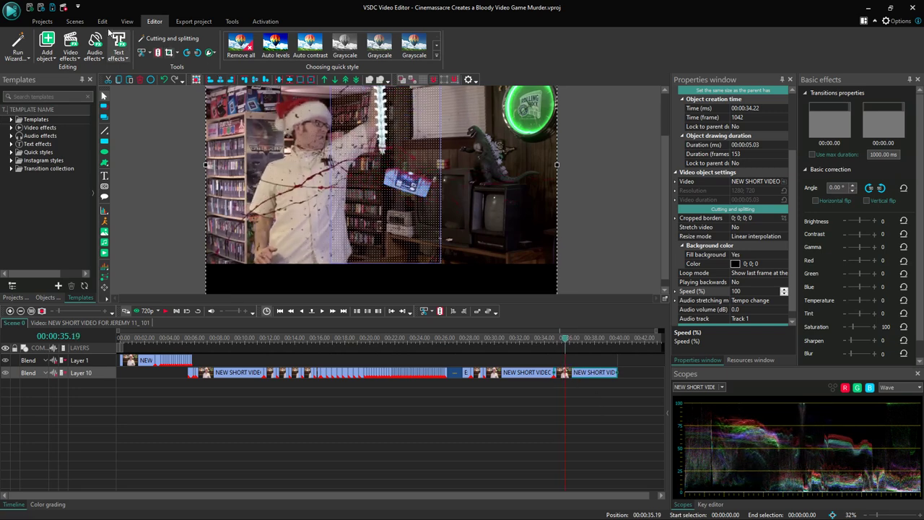
left_click(158, 53)
left_click(622, 437)
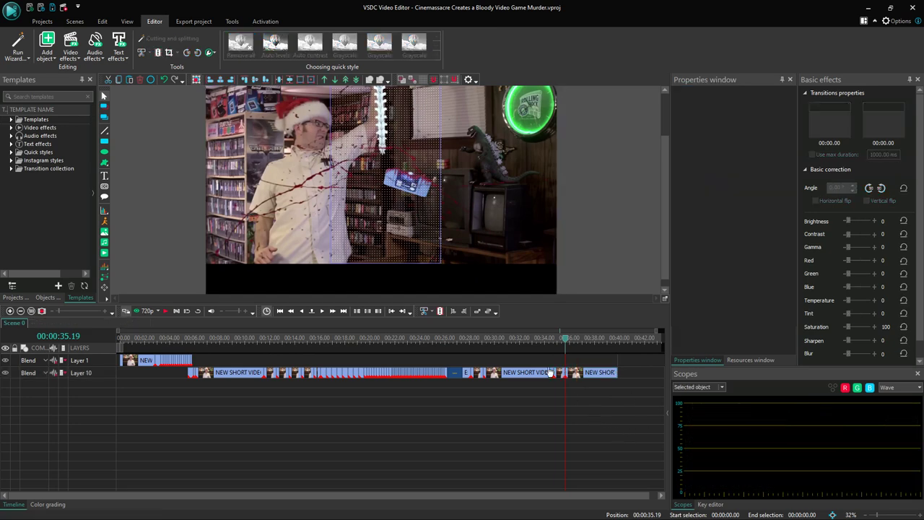
Copy the 27-frame clip starting at 00:00:34.22 on Layer 10 and set the original clip's speed to 10%
left_click(562, 373)
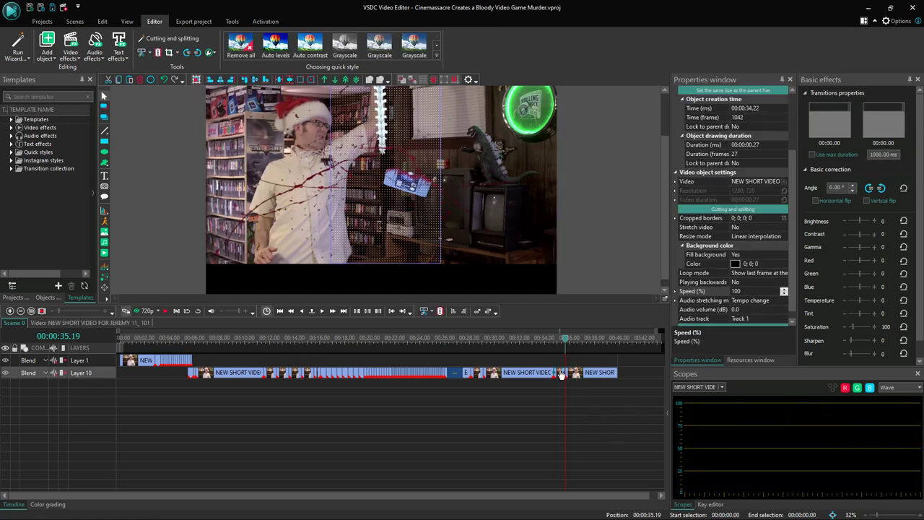
left_click(747, 289)
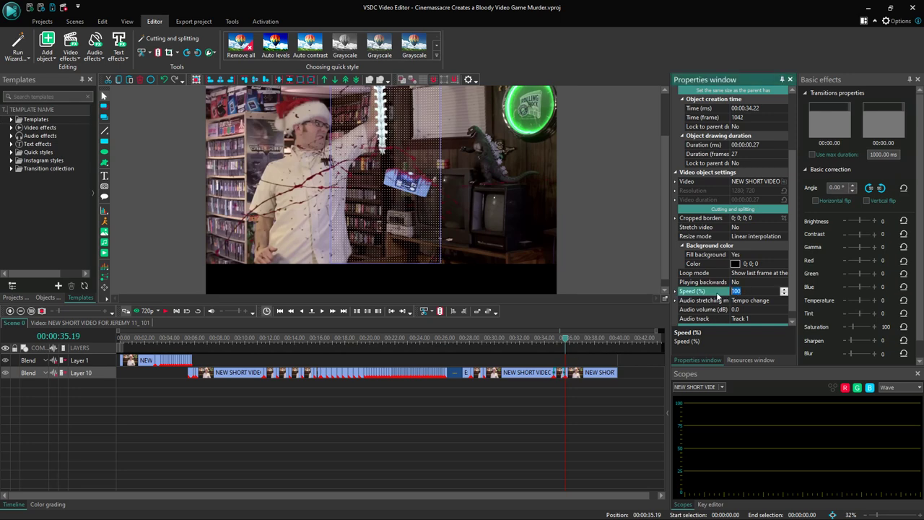
left_click(571, 378)
left_click(563, 378)
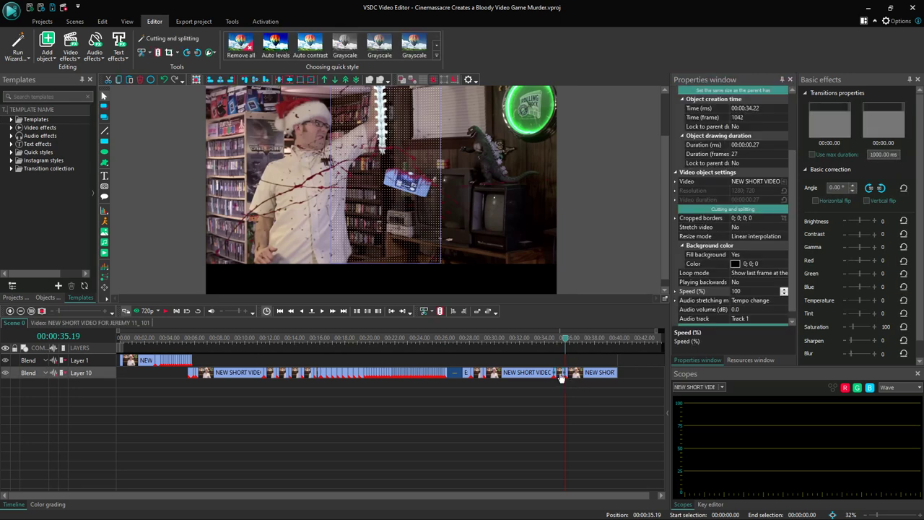
left_click(741, 291)
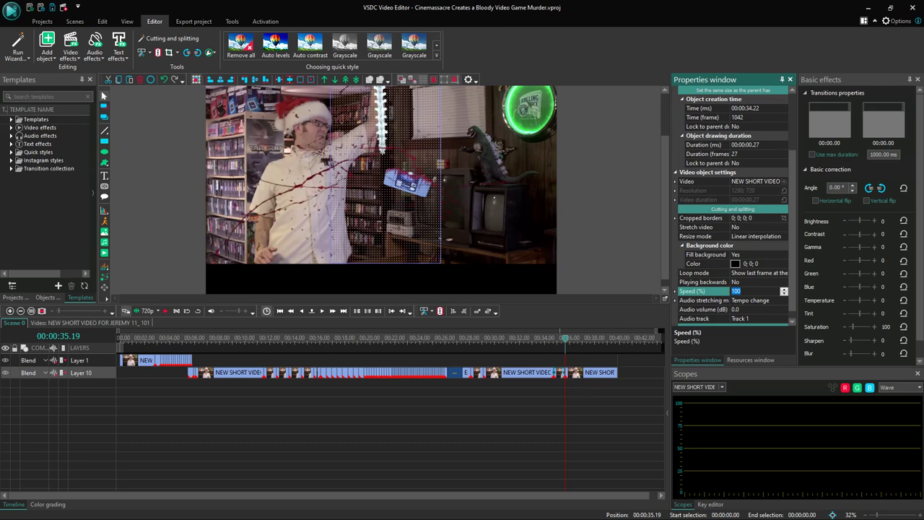
type("10")
key("Return")
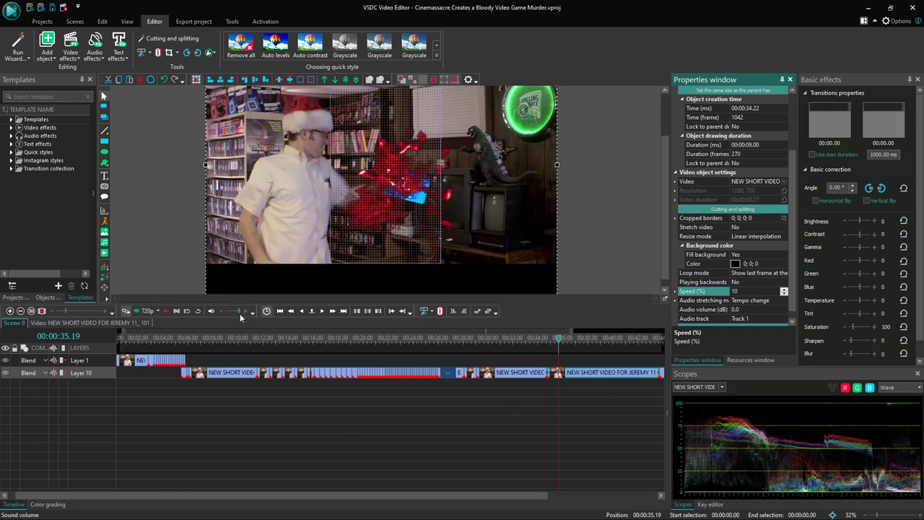
Paste two copies of the 27-frame clip above Layer 10, the second starting at 00:00:35.19, and play them
left_click_drag(521, 496, 632, 496)
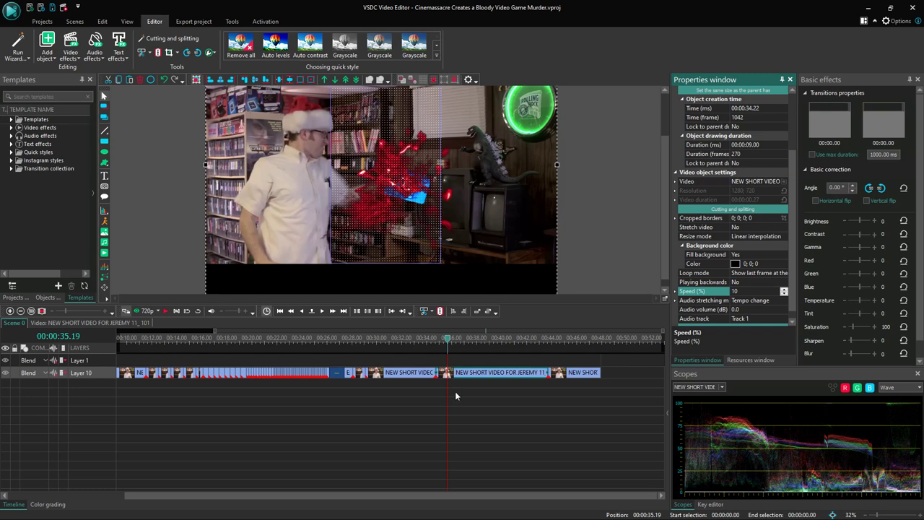
key("ctrl+v")
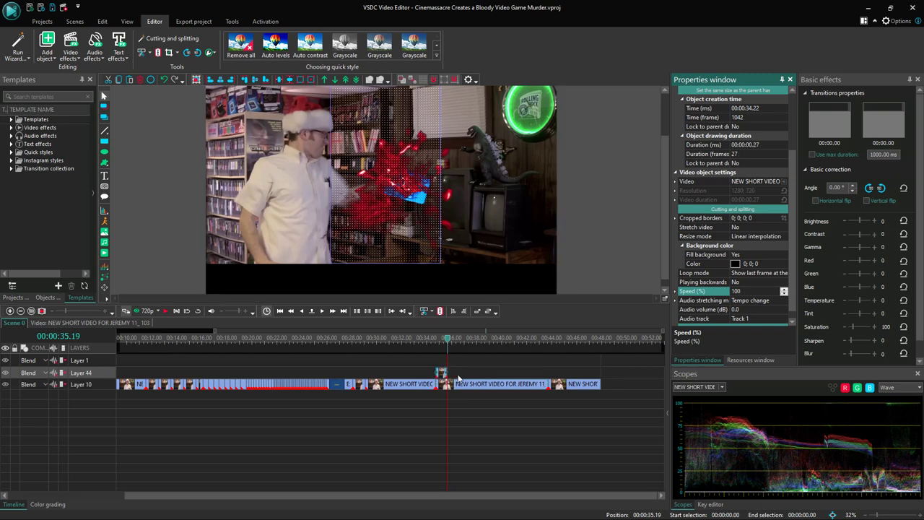
key("ctrl+v")
left_click_drag(441, 379, 452, 386)
left_click(437, 339)
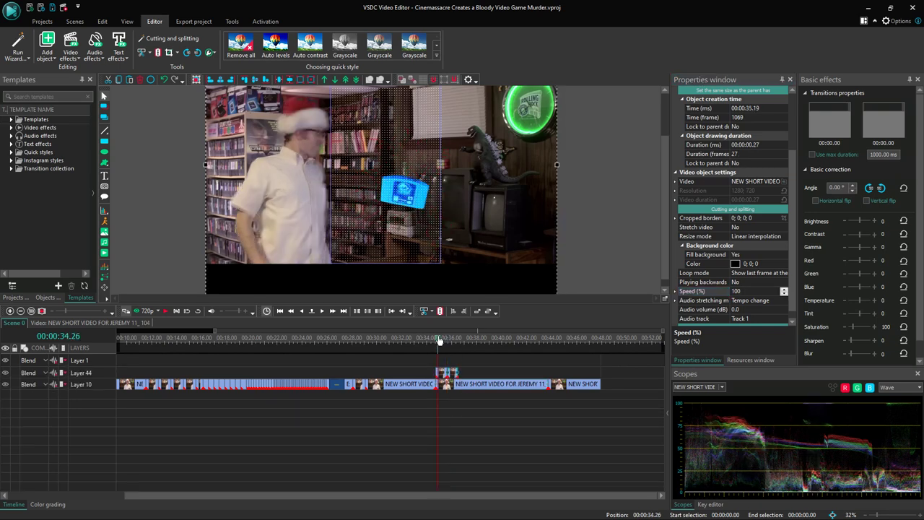
left_click(166, 312)
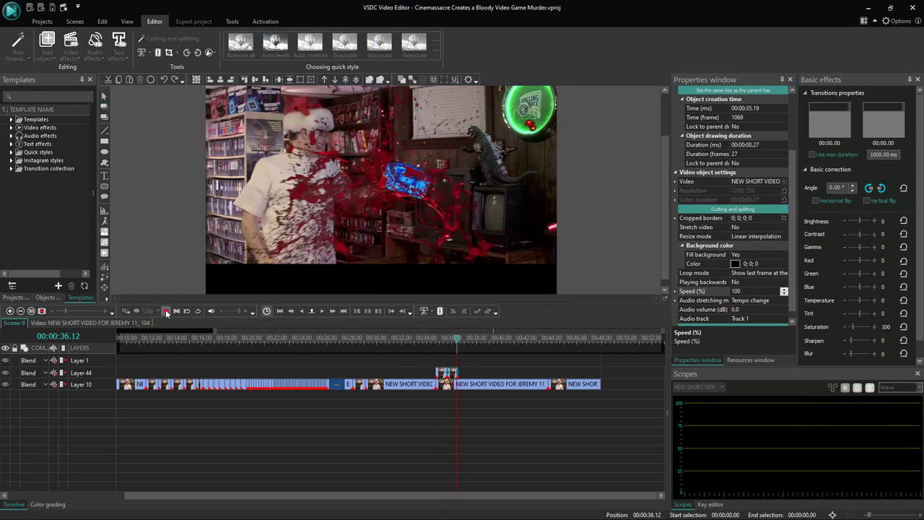
left_click(166, 312)
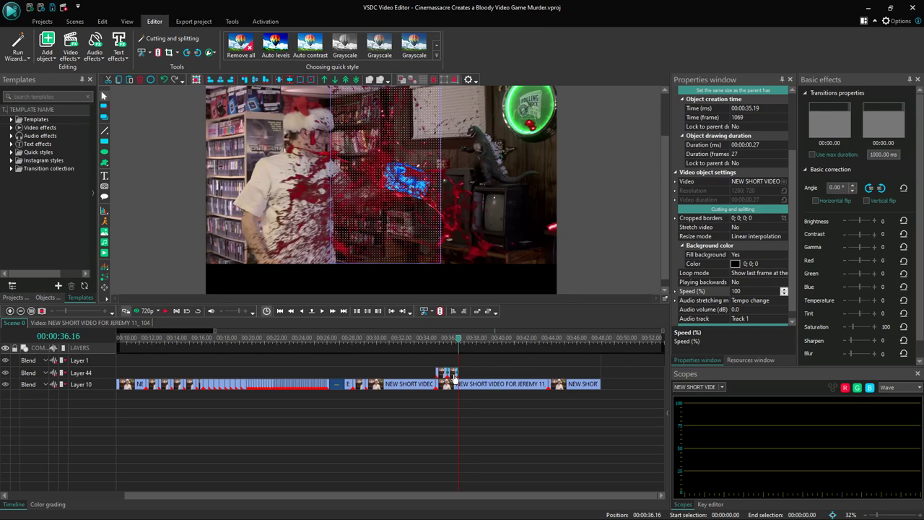
Paste further copies back to back on Layer 44 until they run past the end of the slowed clip
key("ctrl+c")
key("ctrl+v")
left_click_drag(455, 364, 569, 374)
left_click(444, 377)
key("ctrl+c")
key("ctrl+v")
key("ctrl+v")
left_click(575, 374)
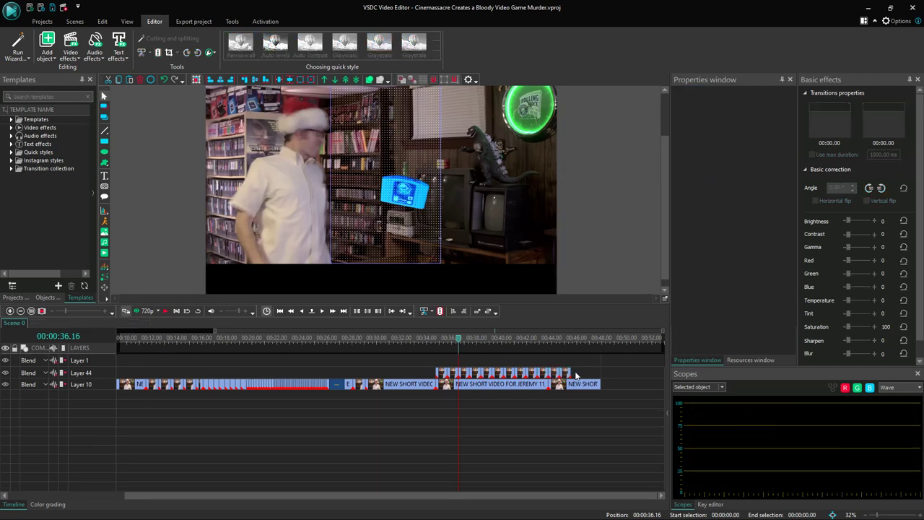
Delete the surplus copies on Layer 44 from 00:00:43.22 onward so the row ends with the slowed clip
left_click(557, 376)
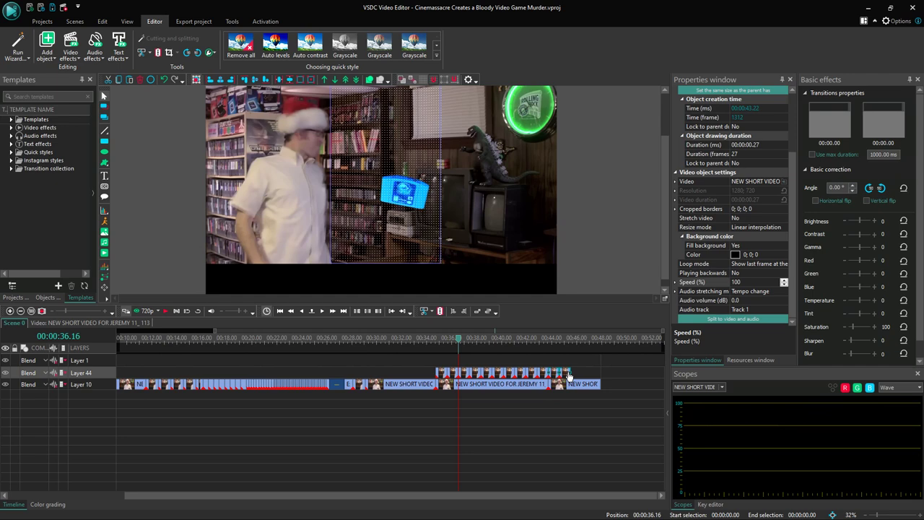
key("Delete")
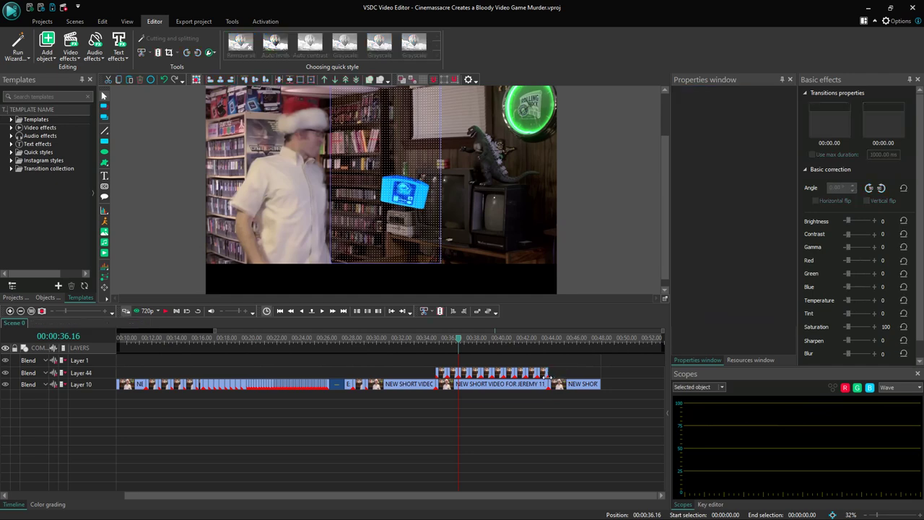
left_click(547, 387)
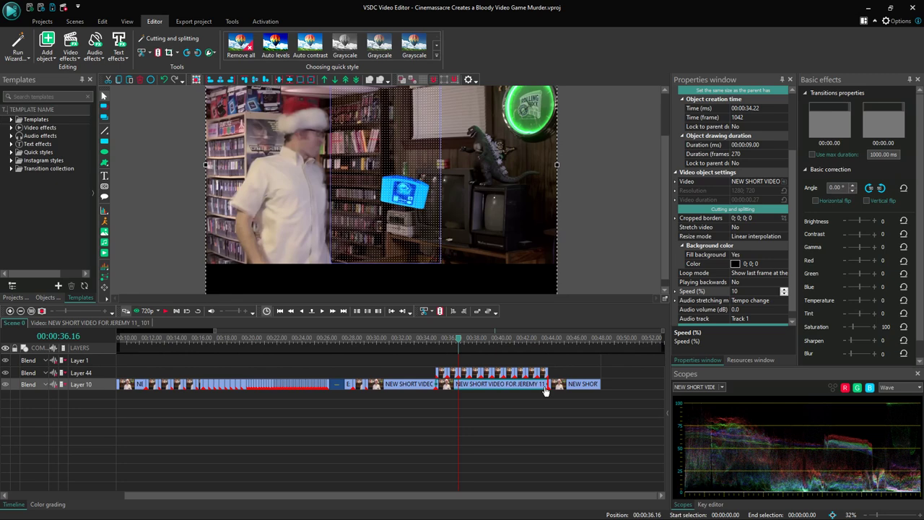
mouse_move(556, 386)
left_mouse_down()
mouse_move(572, 387)
mouse_move(554, 386)
left_mouse_up()
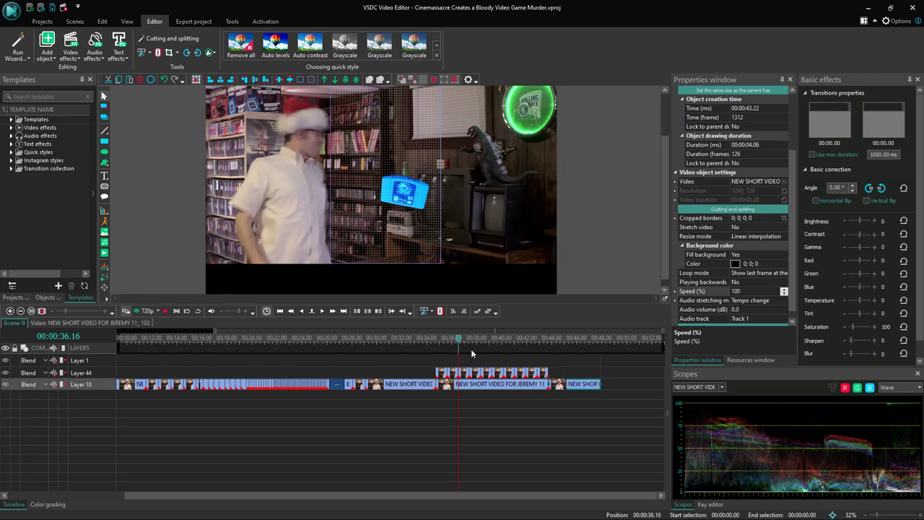
Add a Silence audio effect over the slowed clip's whole duration and return to the main scene
double_click(452, 383)
right_click(453, 383)
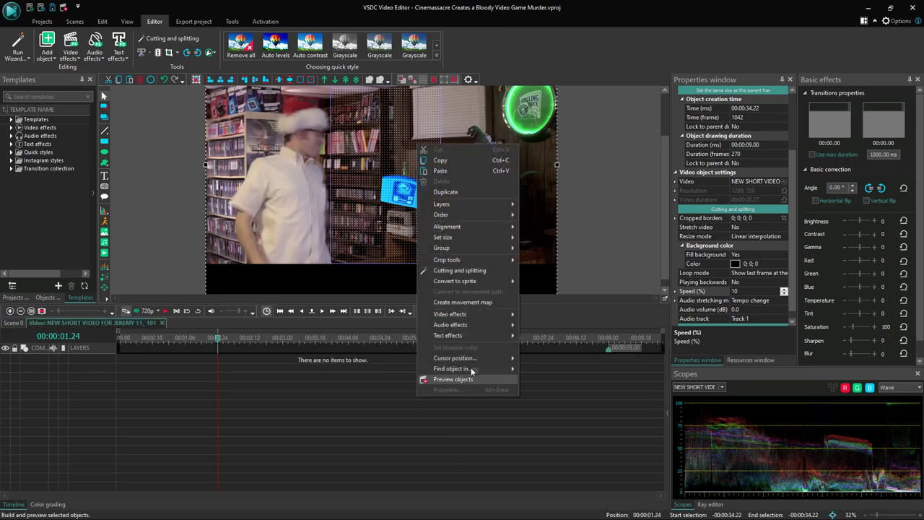
left_click(653, 359)
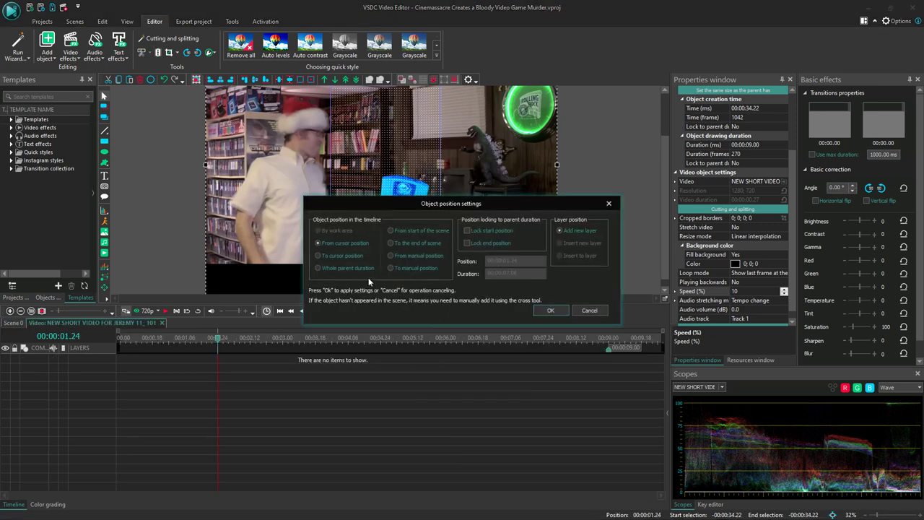
left_click(551, 310)
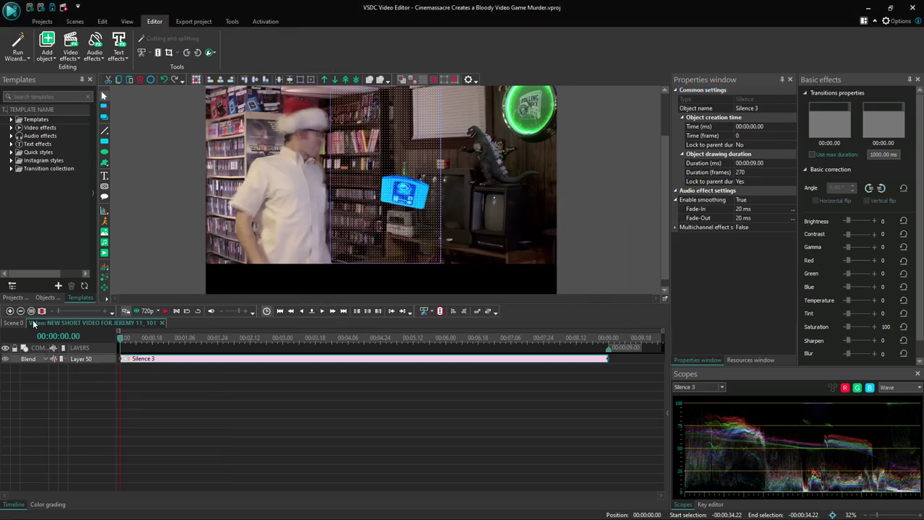
left_click(19, 322)
Move all the repeated copies to a layer beneath Layer 10 and align their start with the slowed clip at 00:00:34.22
left_click(482, 372)
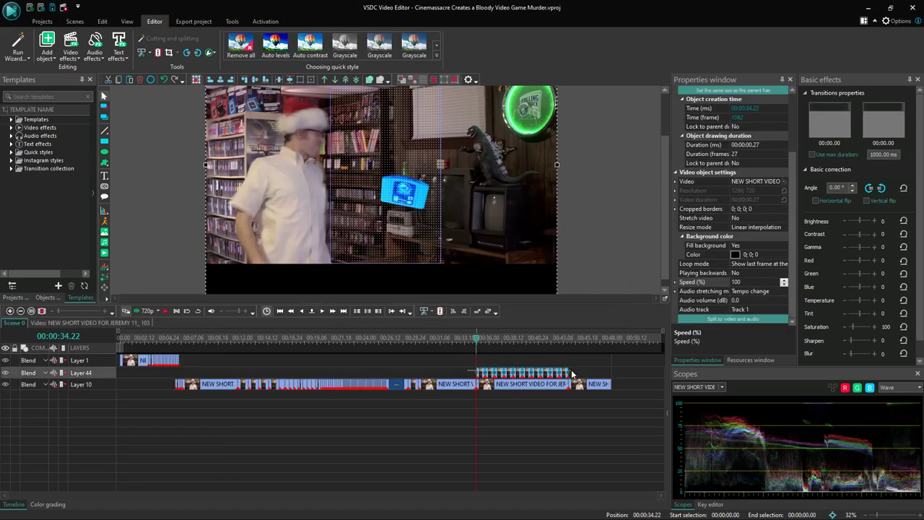
left_click_drag(564, 374, 566, 399)
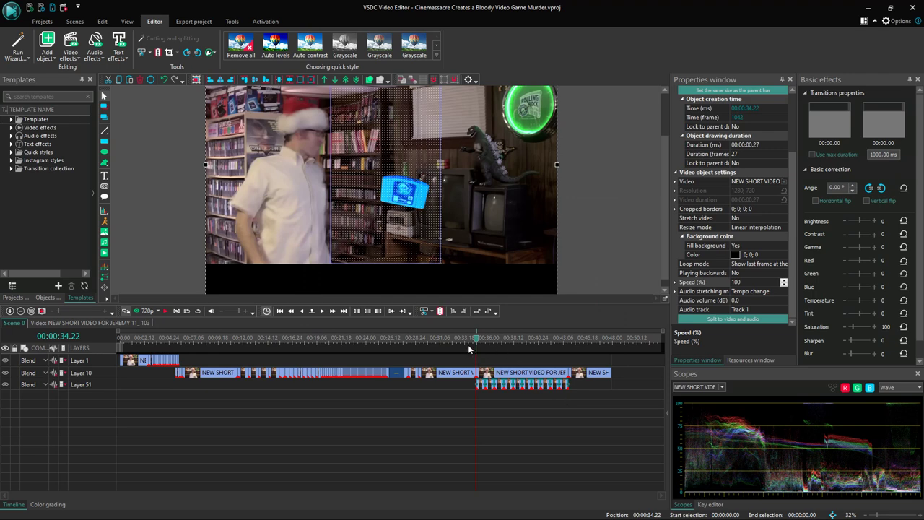
left_click_drag(565, 390, 570, 392)
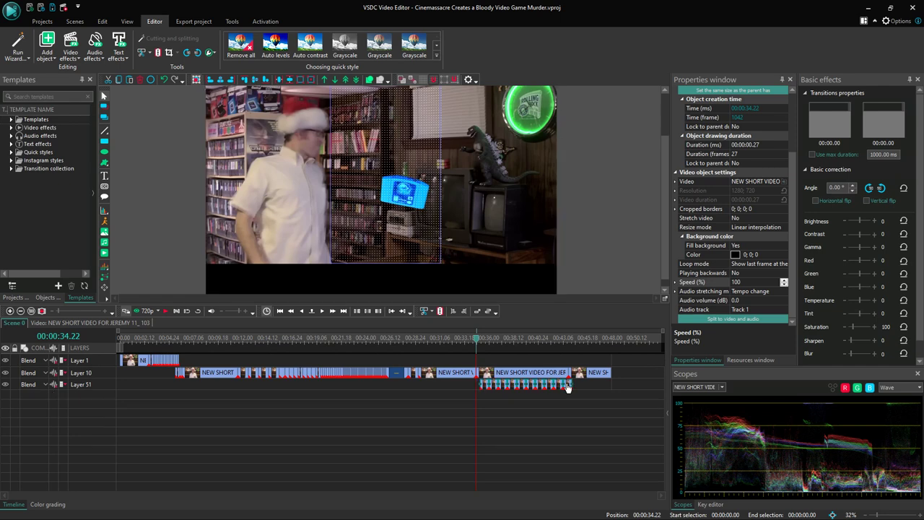
left_click_drag(64, 311, 90, 313)
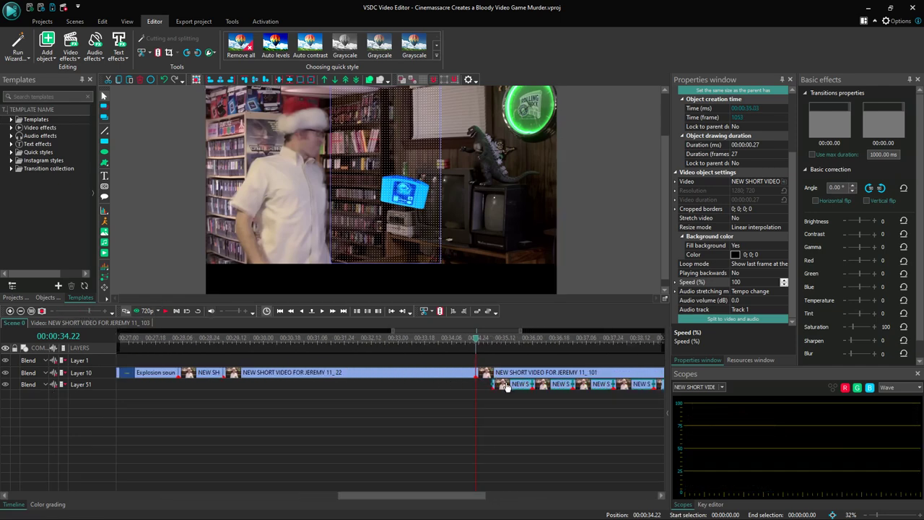
left_click_drag(508, 388, 493, 389)
left_click_drag(451, 496, 479, 486)
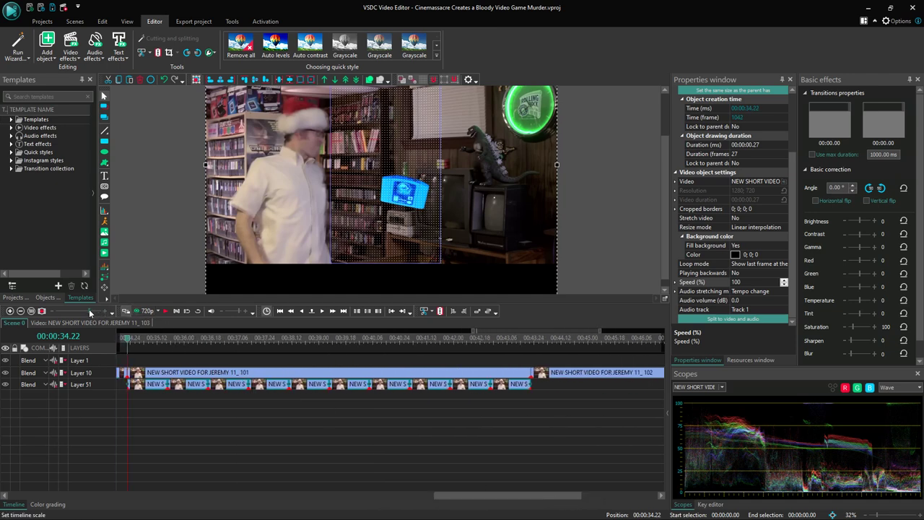
Play the silenced slow-motion clip with the repeated screams and examine how the sequence runs into the final clip
left_click_drag(91, 311, 73, 310)
left_click(165, 310)
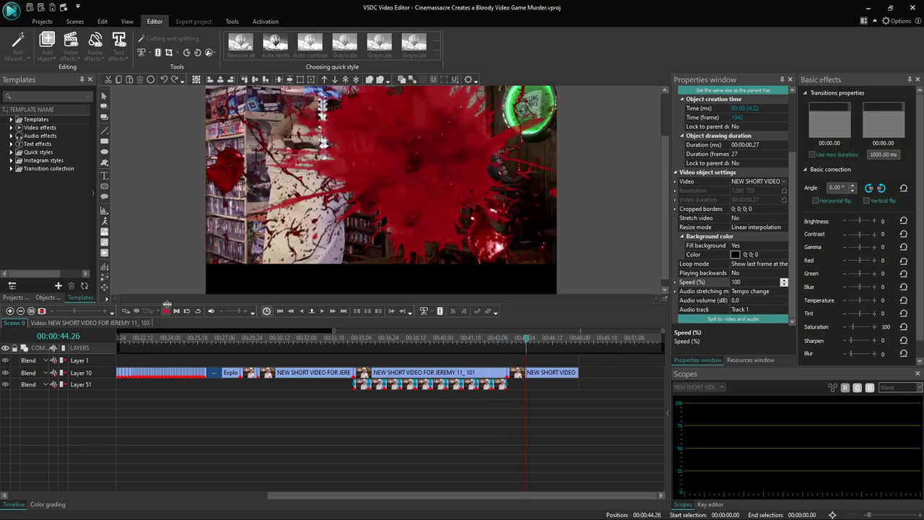
left_click(348, 342)
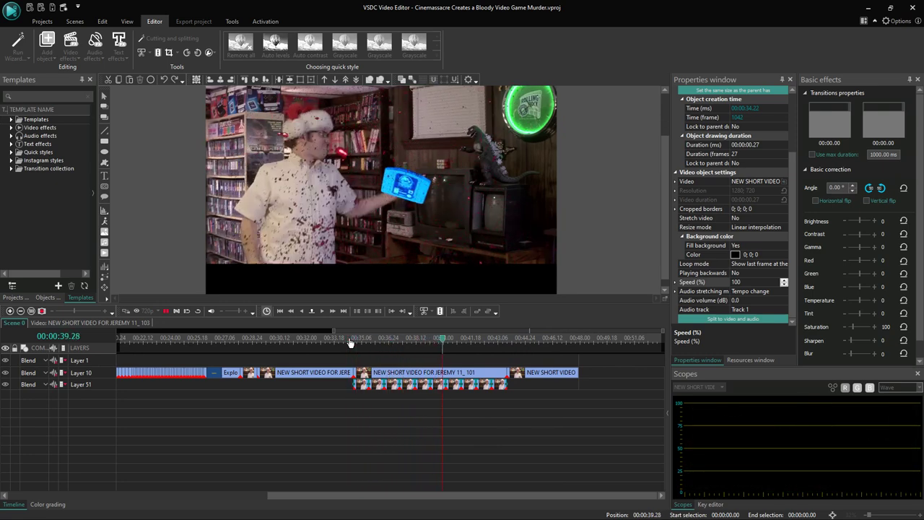
left_click(165, 311)
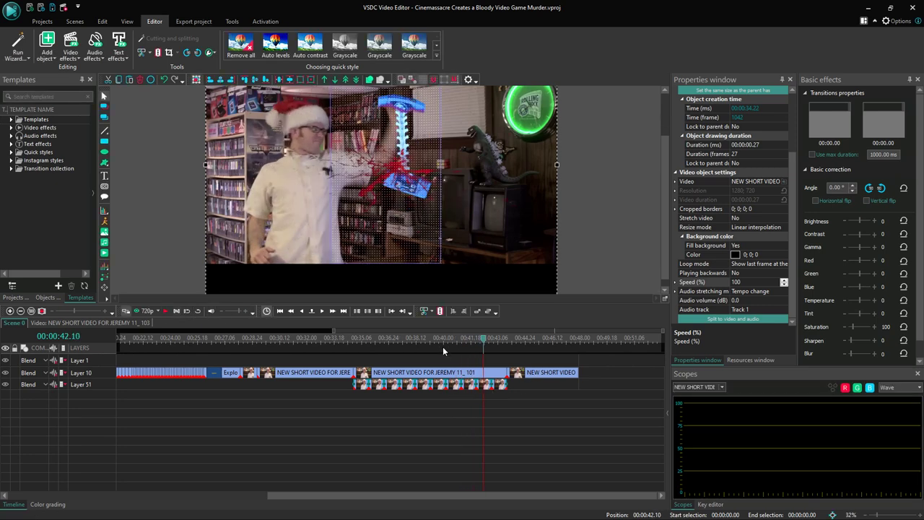
left_click_drag(443, 344, 435, 341)
left_click(165, 311)
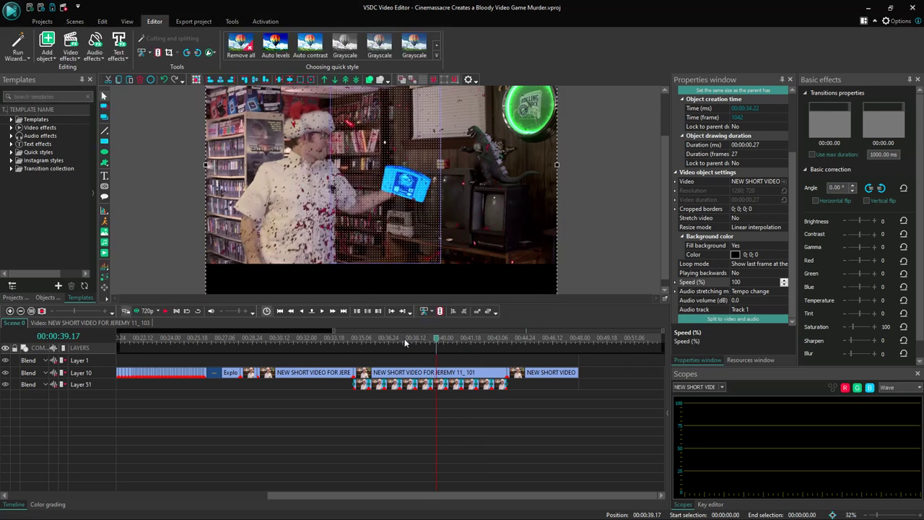
left_click(166, 311)
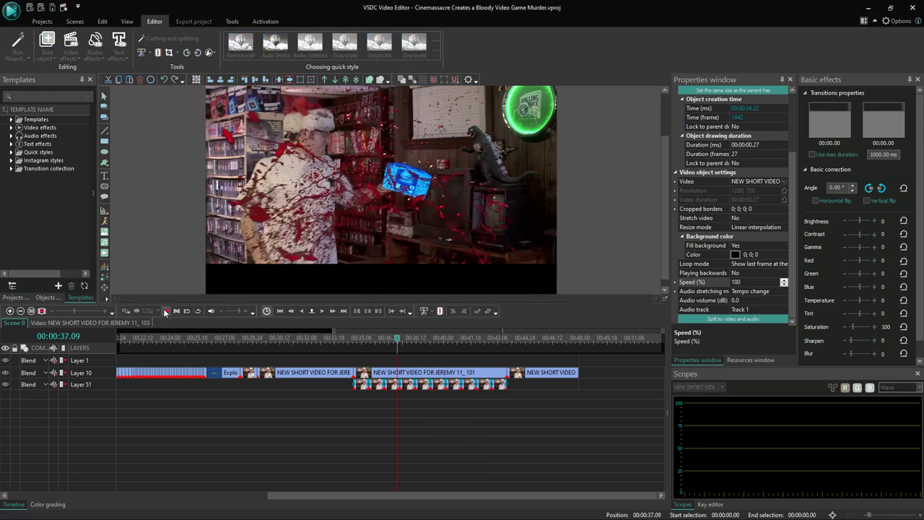
left_click(165, 311)
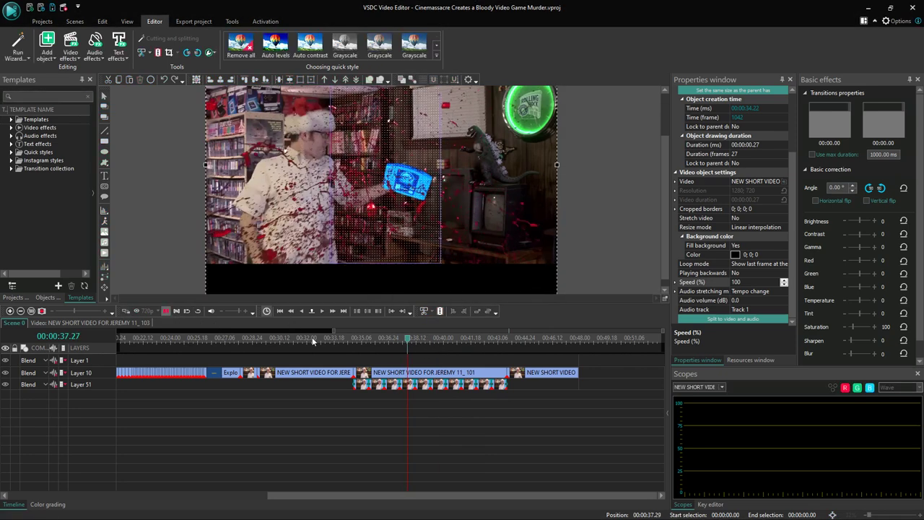
Delete the Layer 51 copies from 00:00:38.10 onward and open the last remaining copy for cutting and splitting
left_click(425, 390)
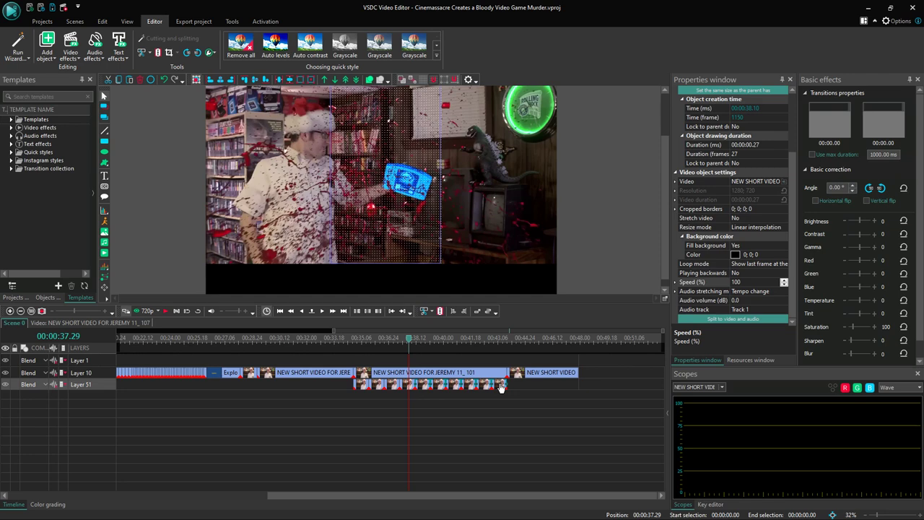
left_click_drag(502, 388, 432, 376)
left_click(409, 385)
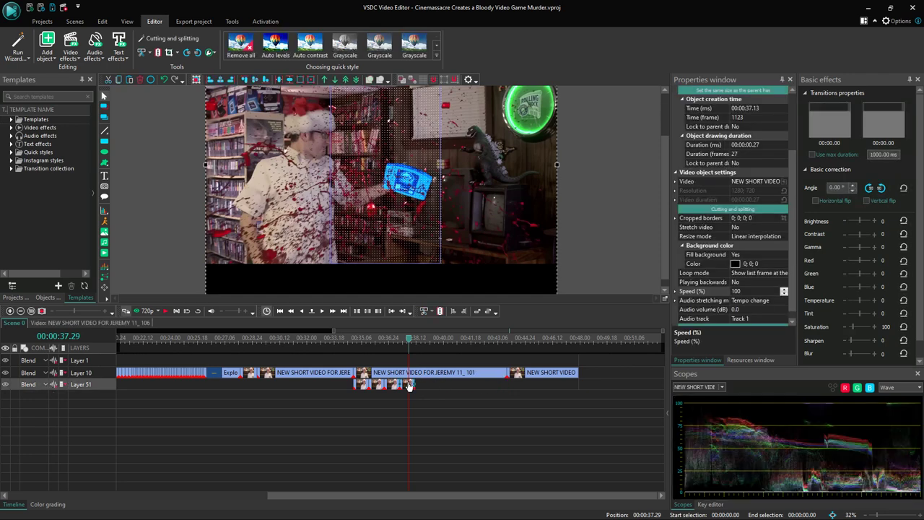
right_click(410, 386)
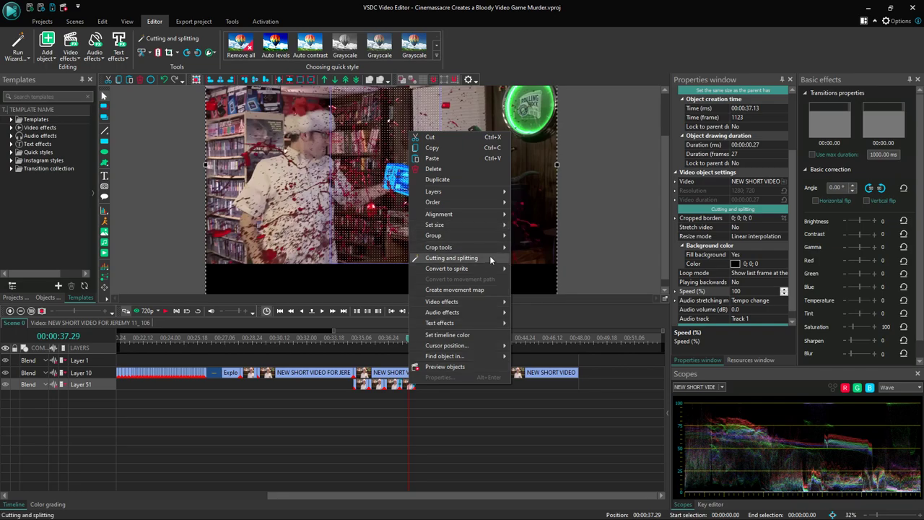
left_click(490, 255)
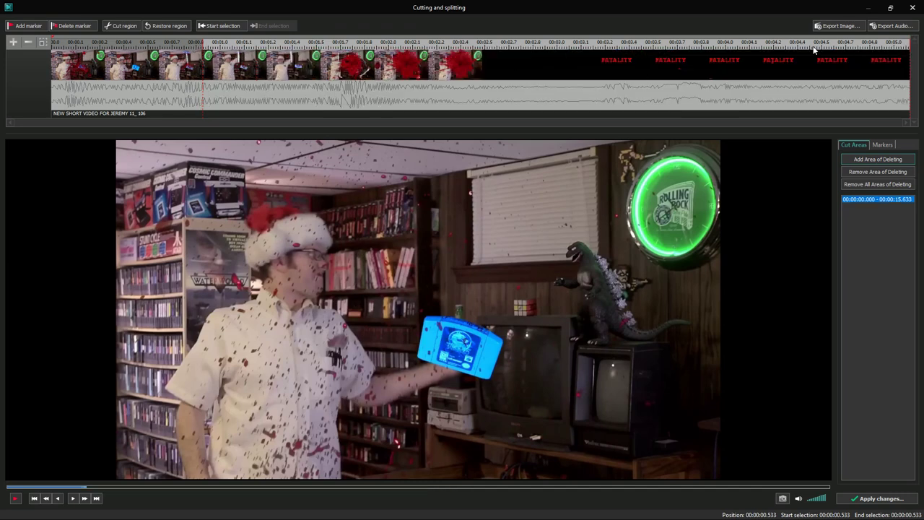
Cut the opening region up to 00:00:00.899 from the clip and play the remaining footage into the FATALITY screen
left_click_drag(908, 45, 1, 40)
key("Delete")
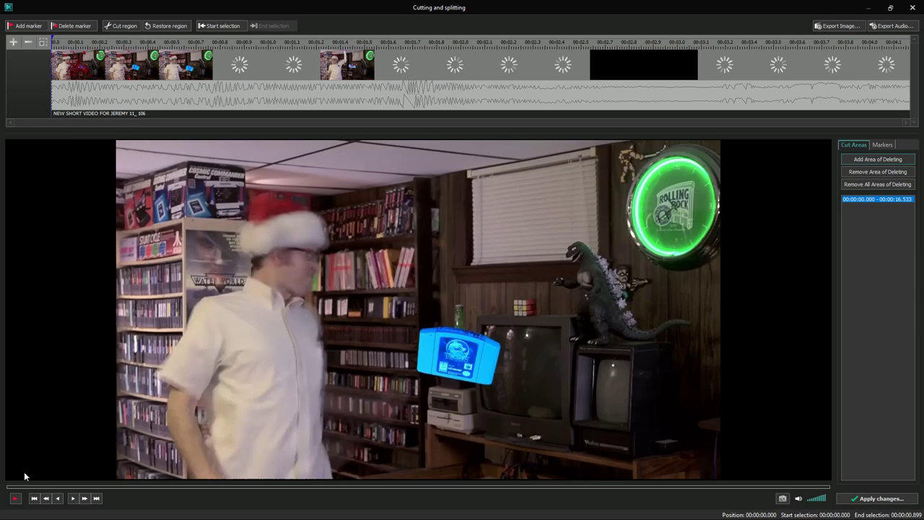
left_click(16, 498)
key("space")
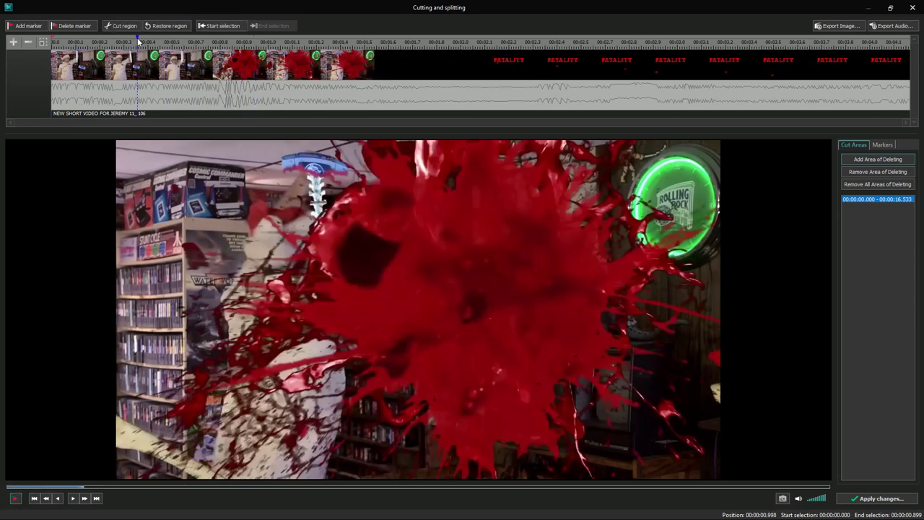
left_click(124, 40)
left_click(20, 498)
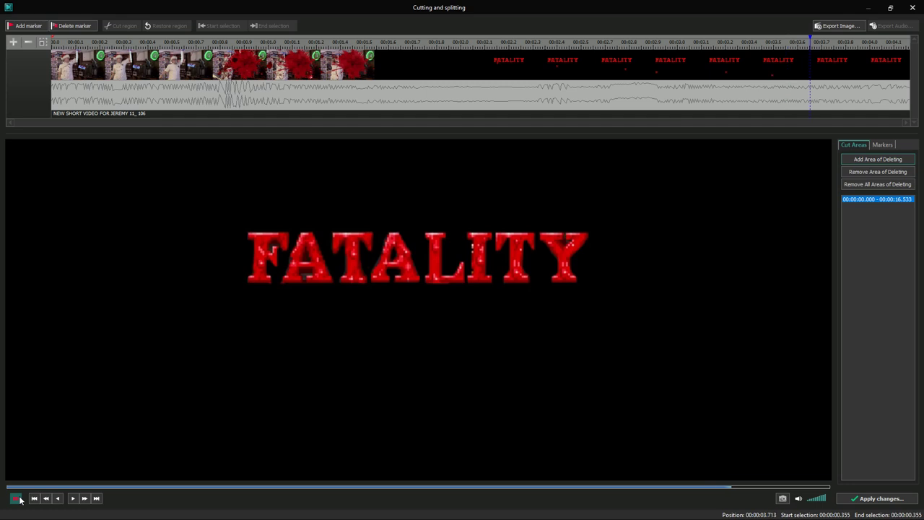
Play the FATALITY section, cut the region from the start to 00:00:03.436, and apply the cuts to the Layer 51 copy
left_click(698, 42)
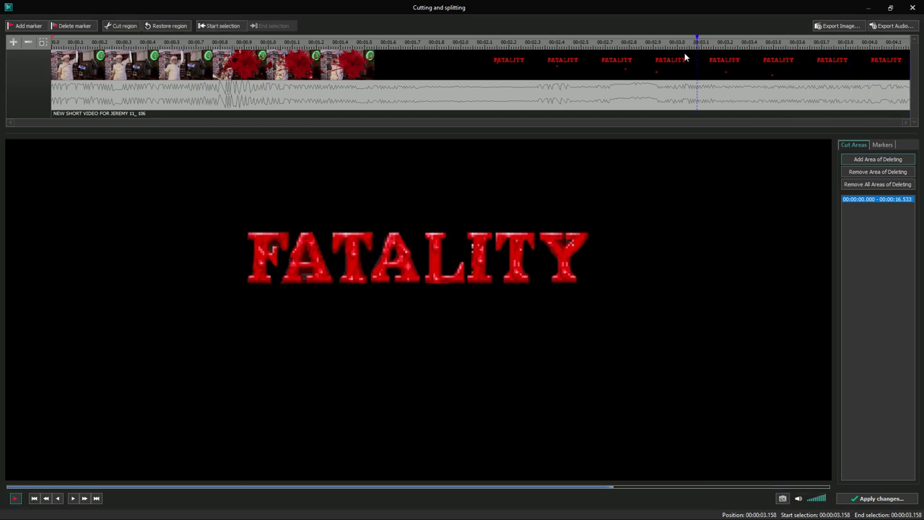
left_click(15, 499)
left_click(14, 499)
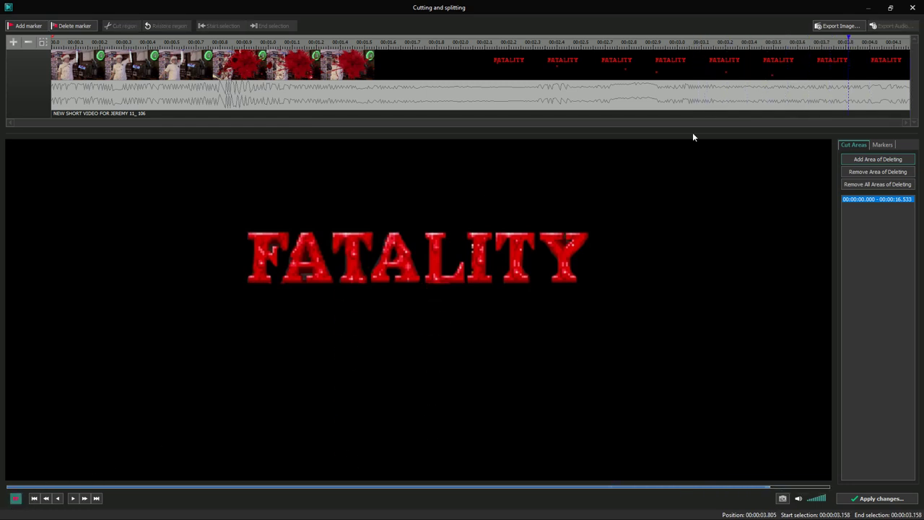
left_click_drag(753, 45, 51, 44)
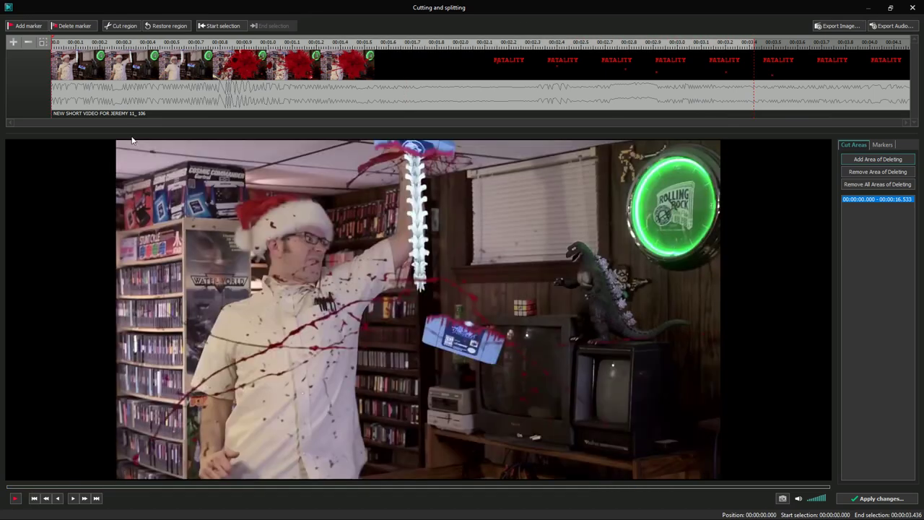
left_click(120, 25)
left_click(14, 498)
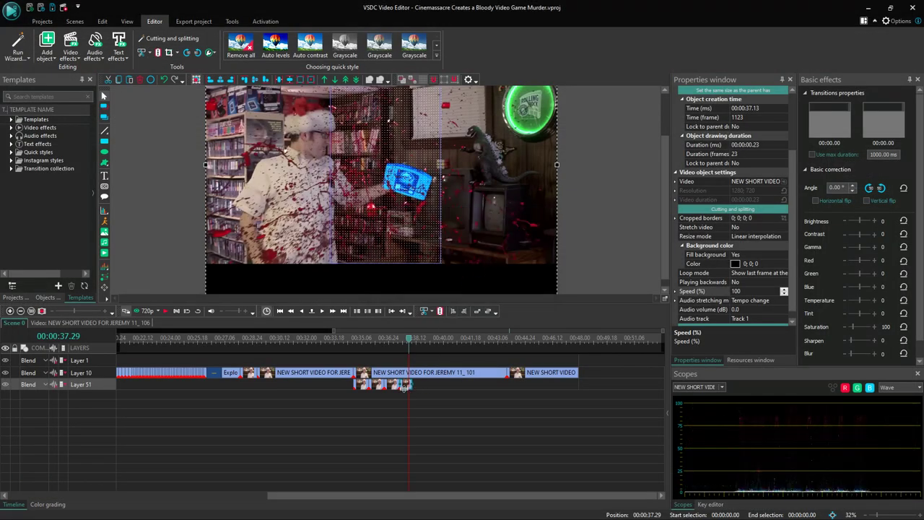
Fill Layer 51 with copies of the short clips beneath the long Layer 10 clip, trimming the last copy to 5 frames
left_click_drag(404, 389, 417, 392)
key("ctrl+v")
left_click_drag(409, 359, 491, 388)
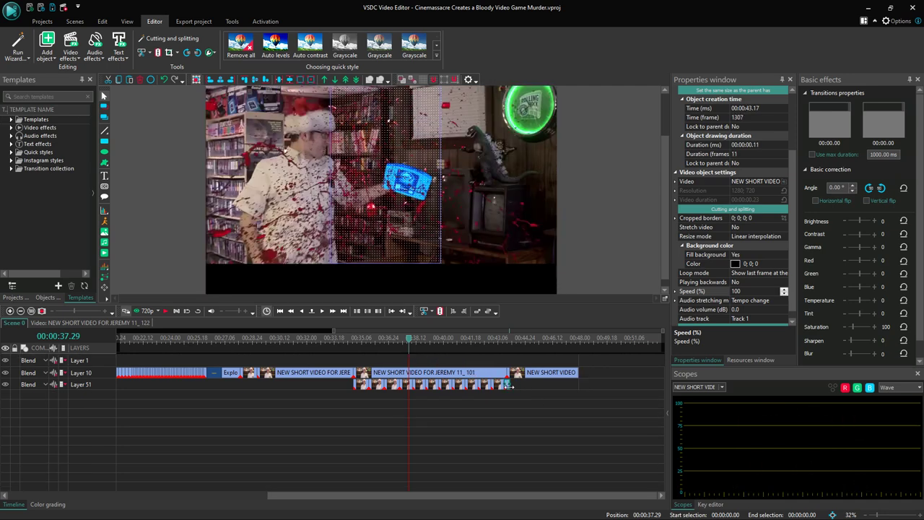
left_click_drag(508, 387, 509, 387)
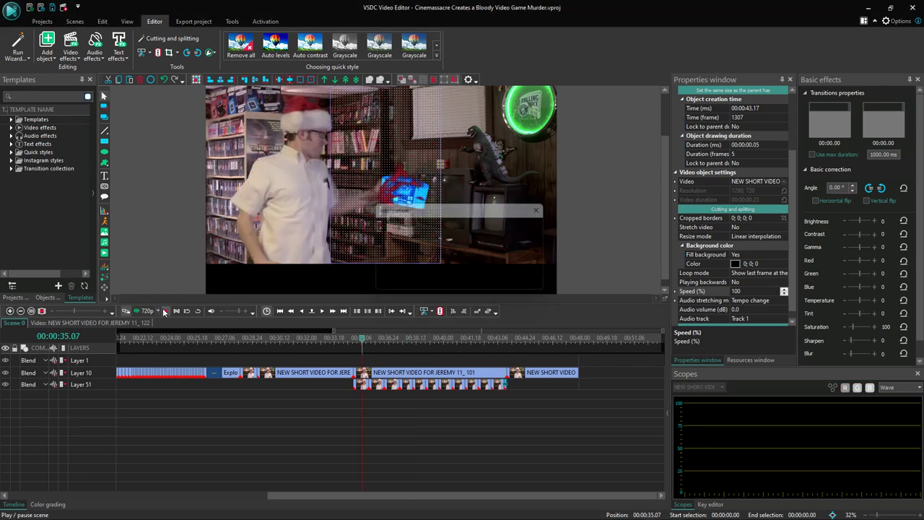
Play back the section from about 00:00:35 to review the repeated clips on Layer 51
left_click(166, 311)
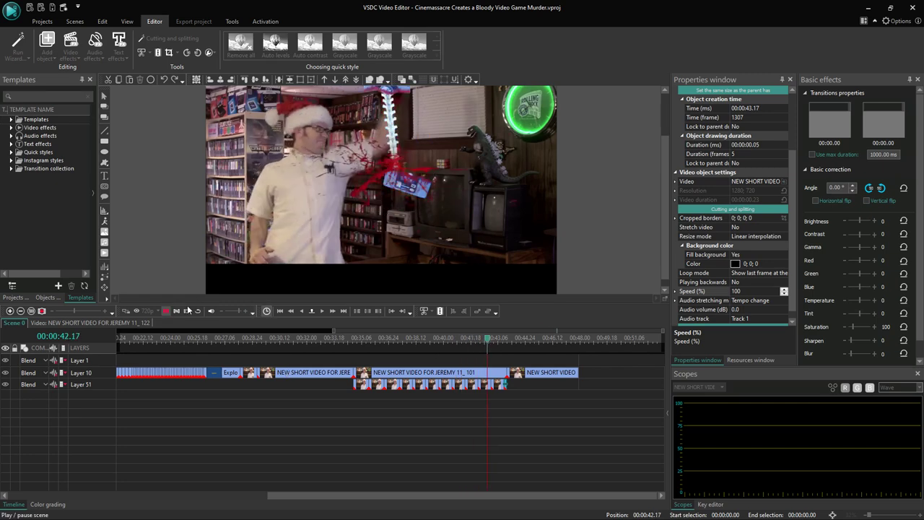
left_click(405, 385)
left_click(393, 387)
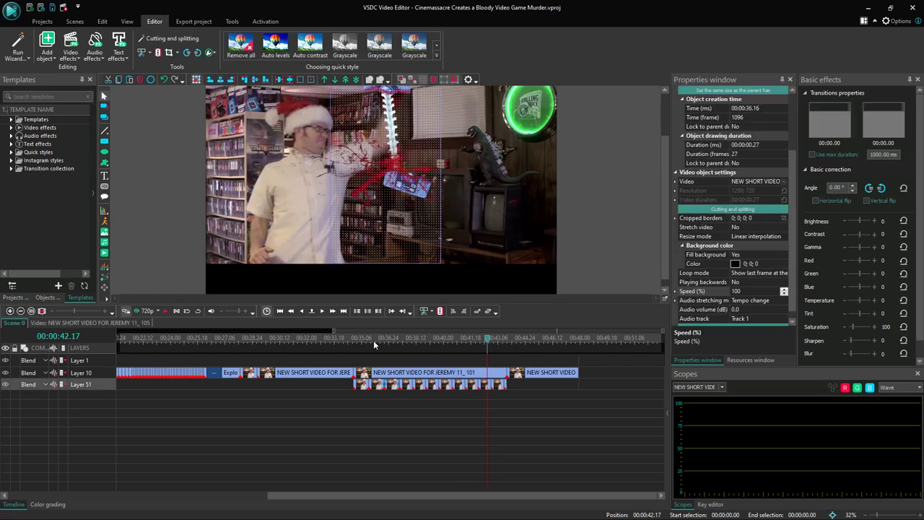
left_click(166, 312)
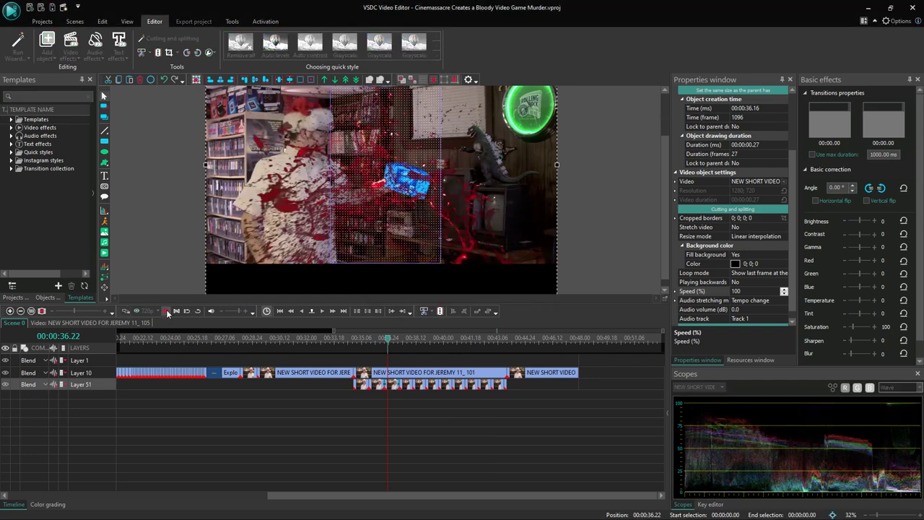
left_click(167, 312)
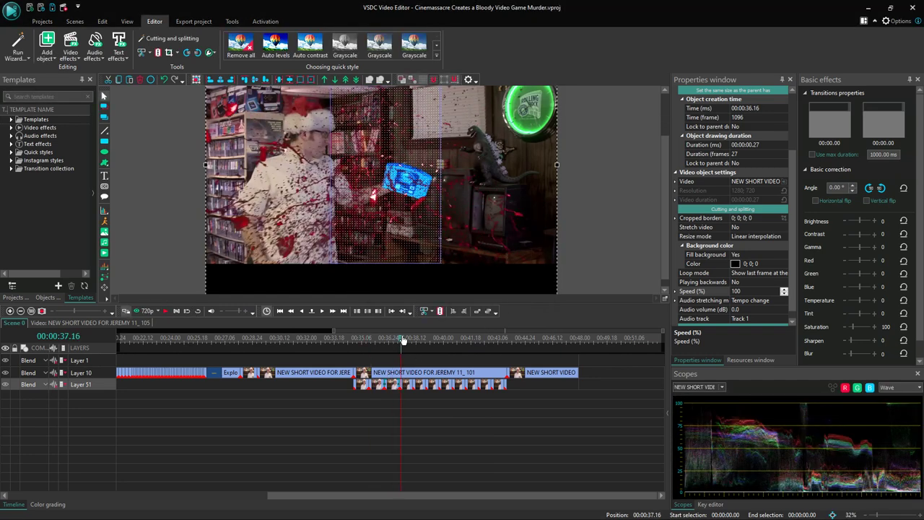
left_click(164, 312)
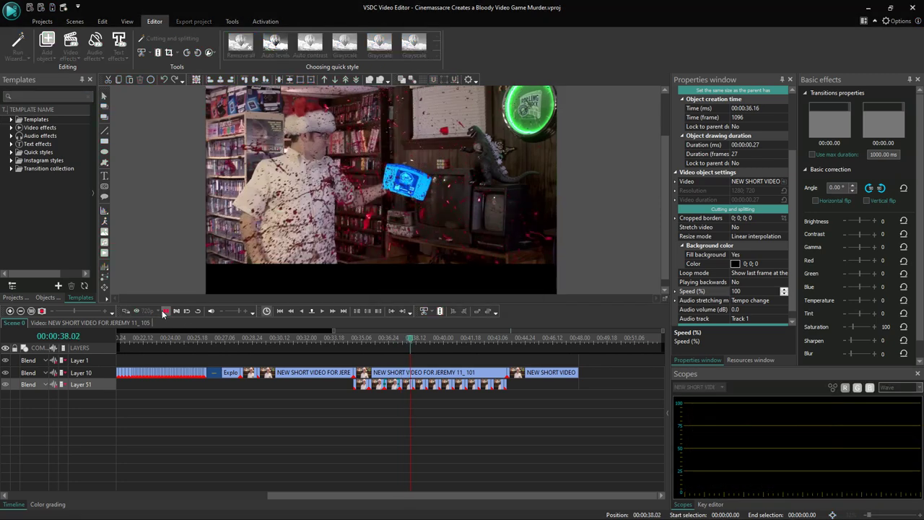
Set the Layer 51 clips starting at 00:00:38.06 and 00:00:39.22 to play backwards
left_click(421, 387)
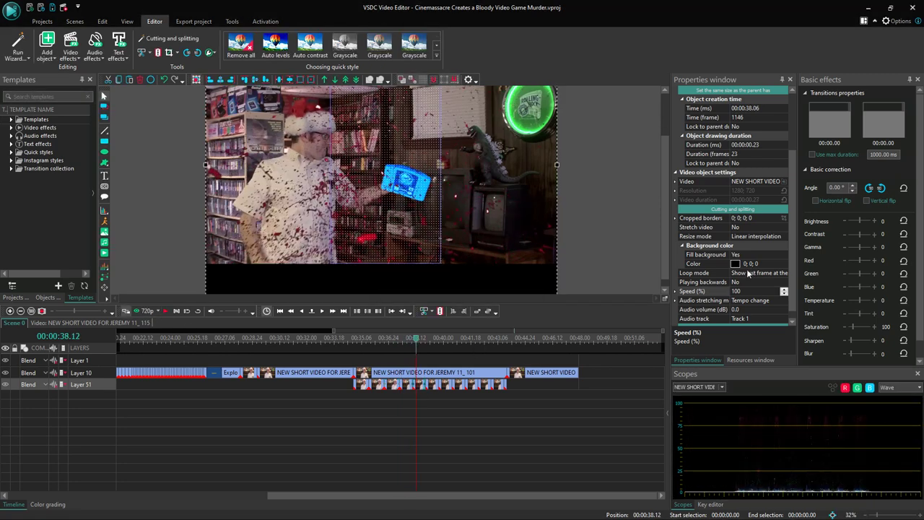
scroll(743, 289, "down", 2)
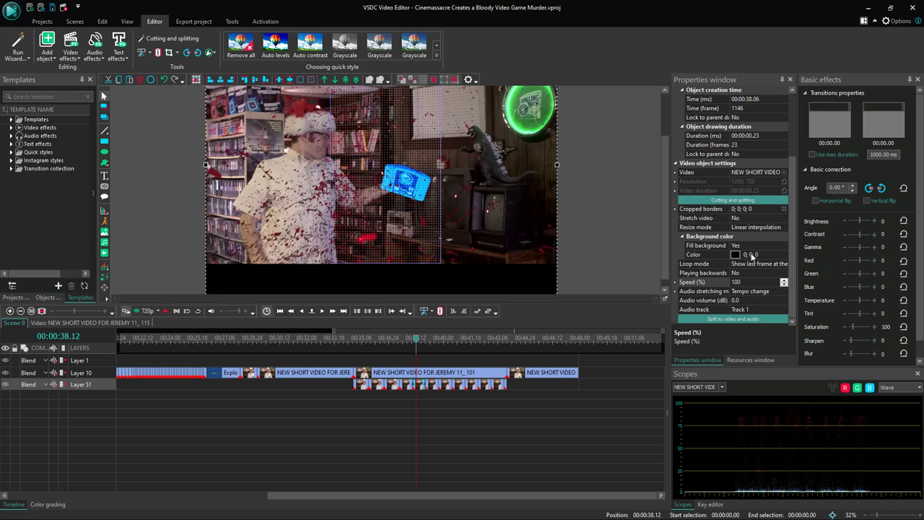
left_click(755, 273)
left_click(758, 273)
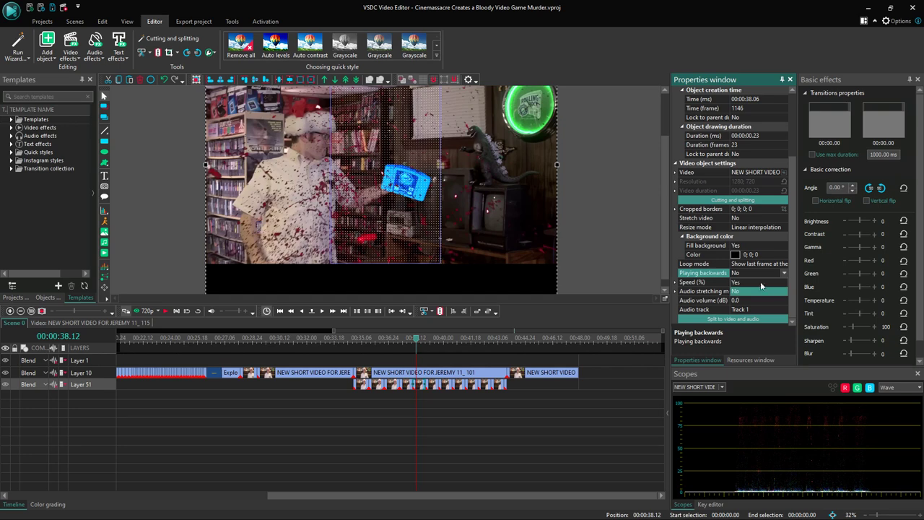
left_click(751, 283)
left_click(448, 391)
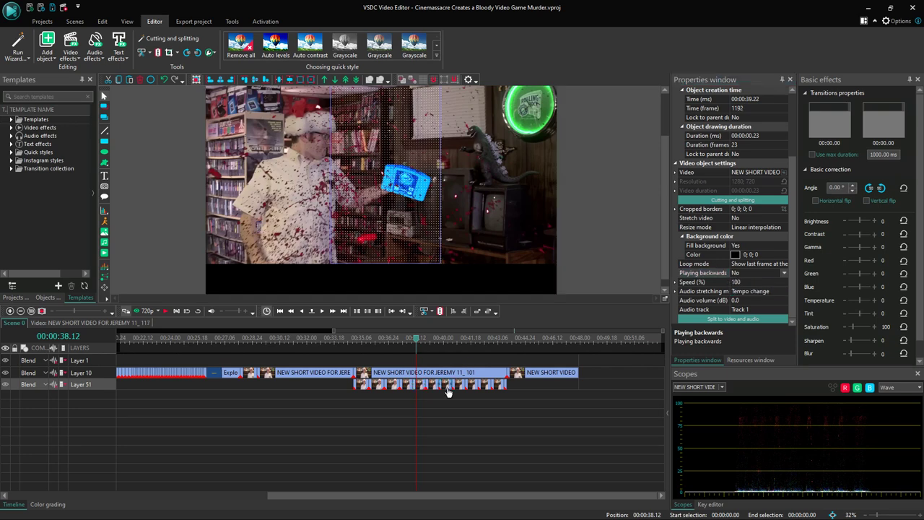
left_click(784, 274)
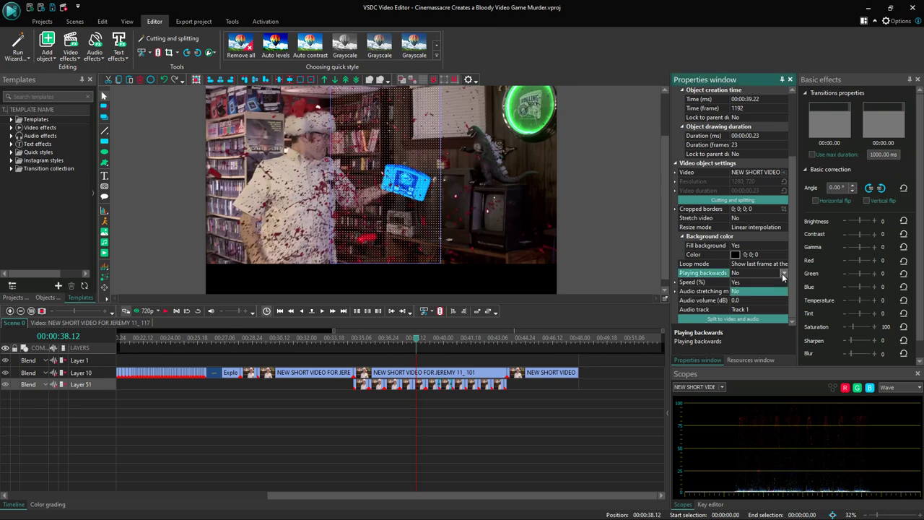
left_click(755, 282)
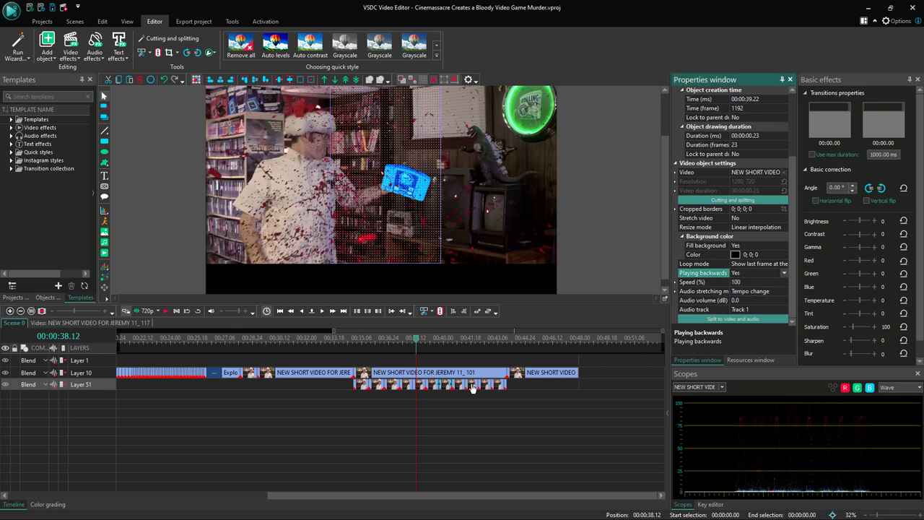
Set the Layer 51 clip near 00:00:41 and the one starting at 00:00:42.24 to play backwards
left_click(474, 387)
left_click(781, 274)
left_click(760, 284)
left_click(500, 385)
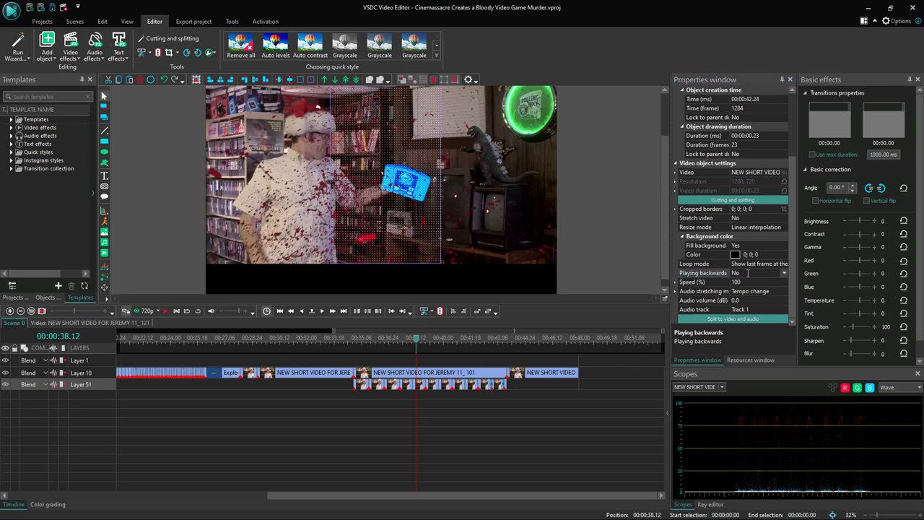
left_click(786, 275)
left_click(757, 284)
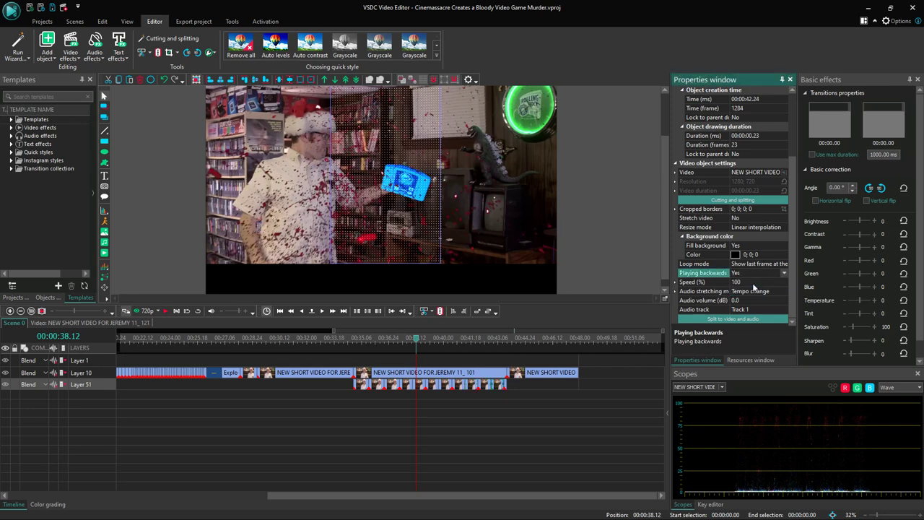
Play back from 00:00:36.19 to review the reversed clips and the transition into the final clip
left_click(387, 342)
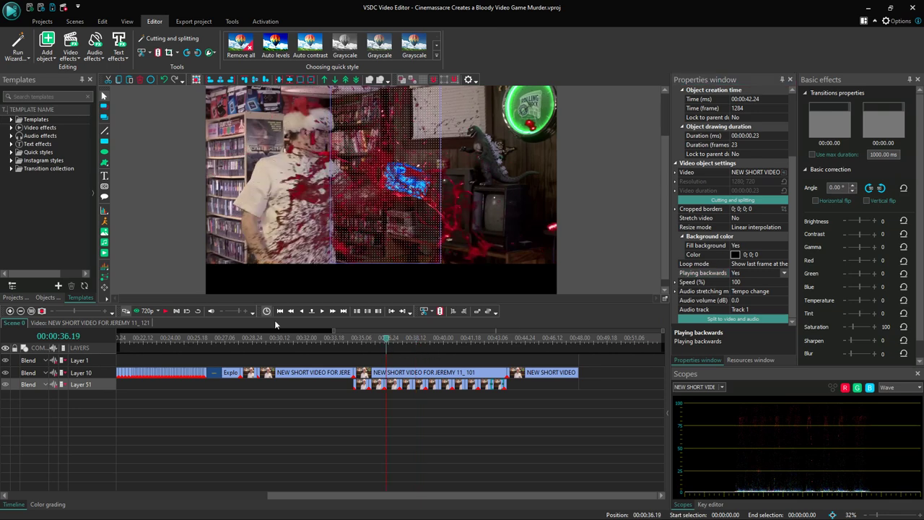
left_click(167, 314)
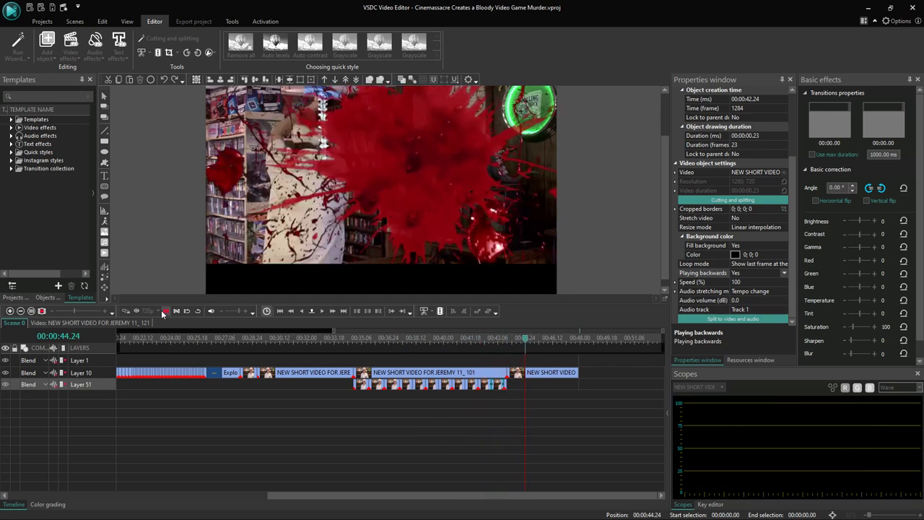
left_click(165, 312)
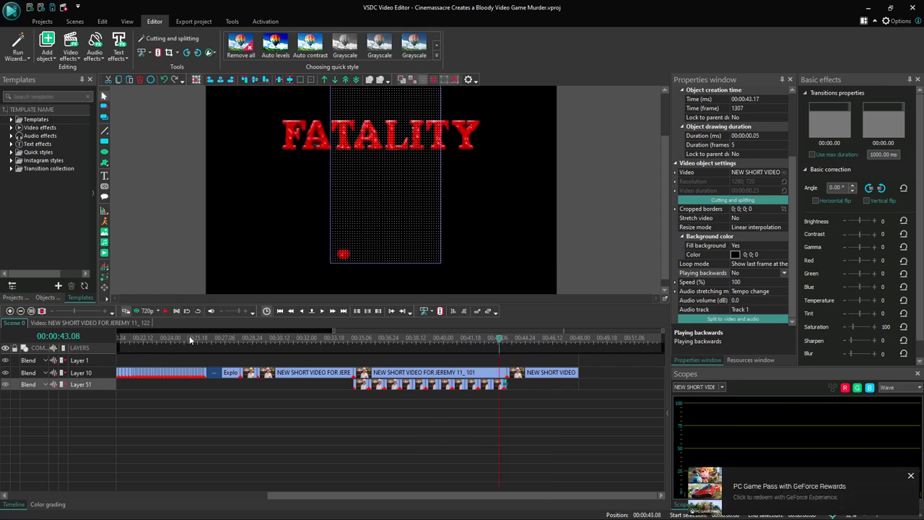
key("space")
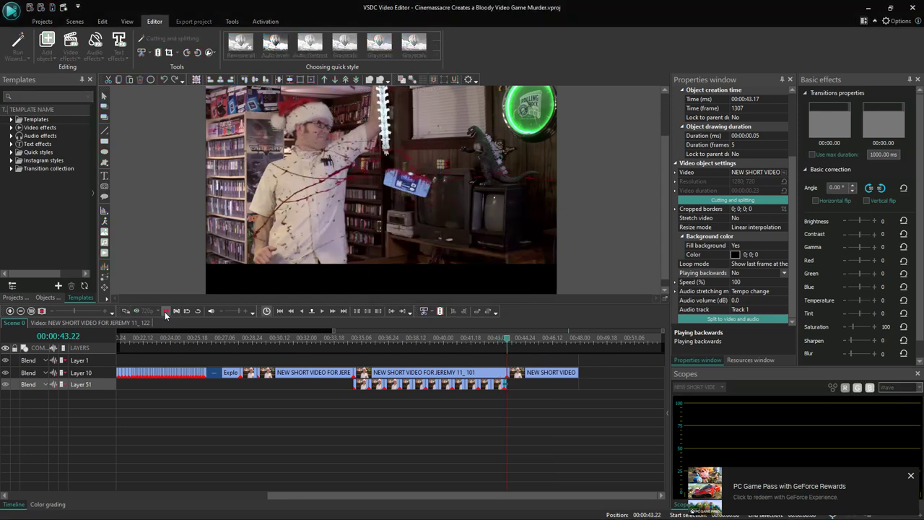
left_click(166, 312)
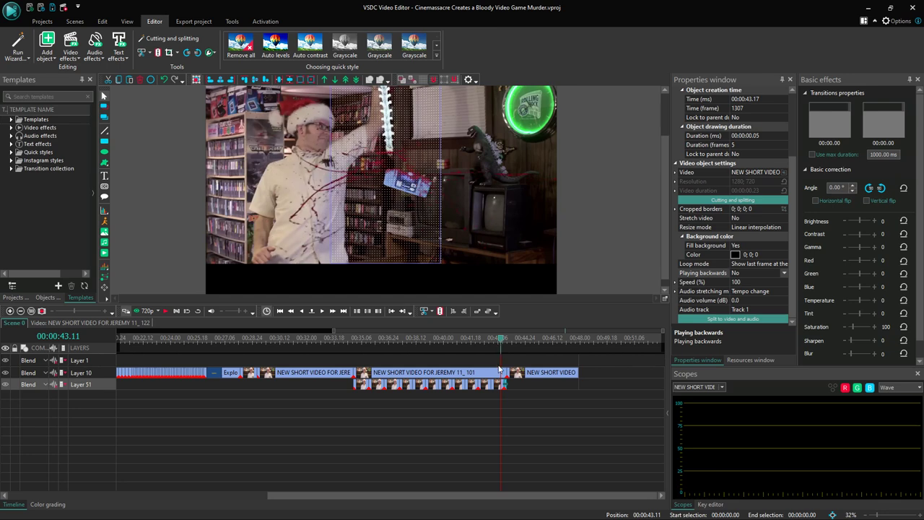
Split the long Layer 10 clip at 00:00:43.11 and set the remaining piece's speed to 100%
left_click(501, 374)
left_click(157, 54)
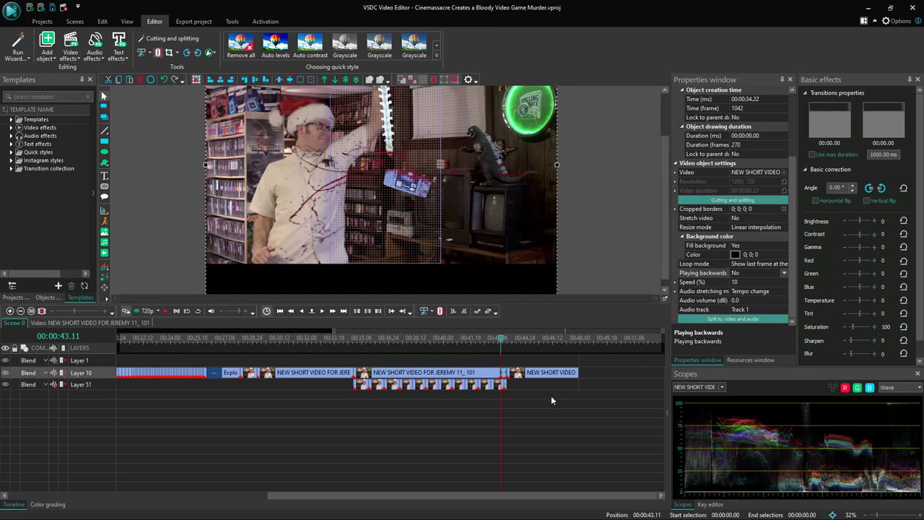
left_click(765, 283)
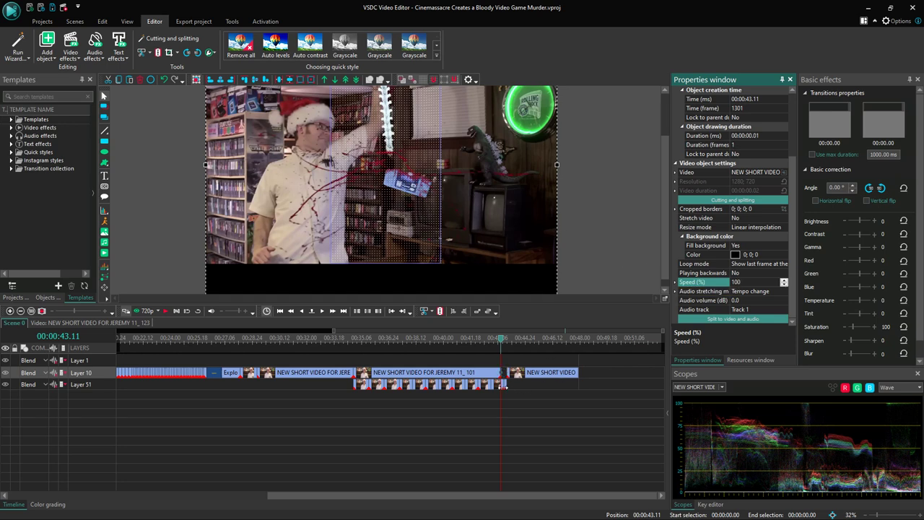
Delete the last short clip on Layer 51 and move the final Layer 10 clip to start at 00:00:43.12
left_click(503, 385)
key("Delete")
left_click_drag(517, 374, 510, 375)
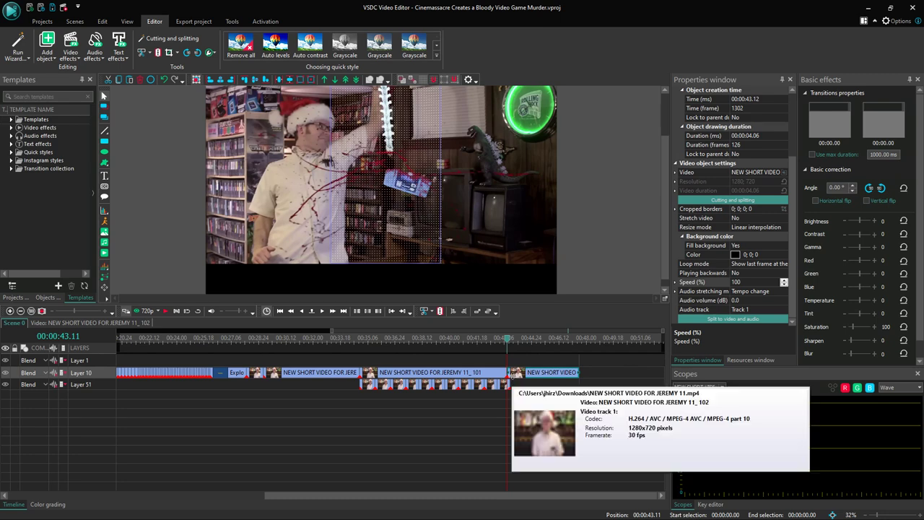
Play back the joined ending and the earlier scene around 00:00:30 to review the pacing
left_click(165, 310)
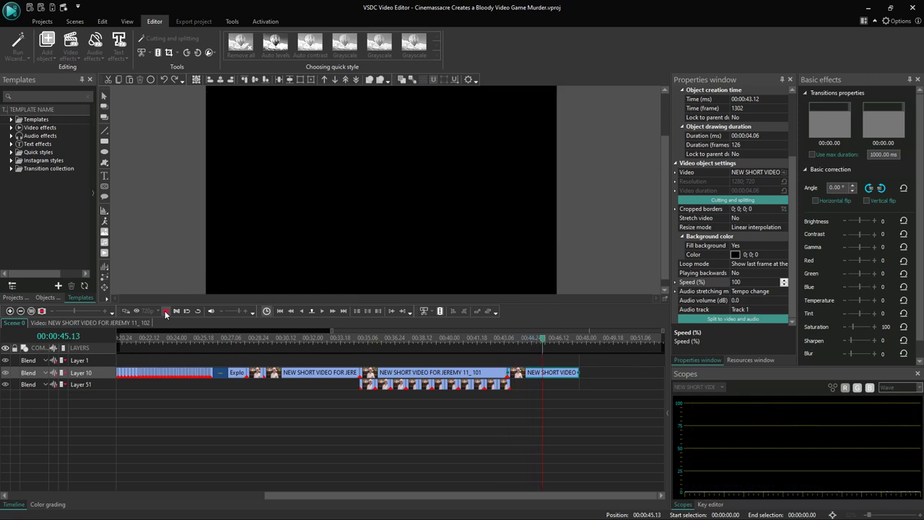
left_click(165, 311)
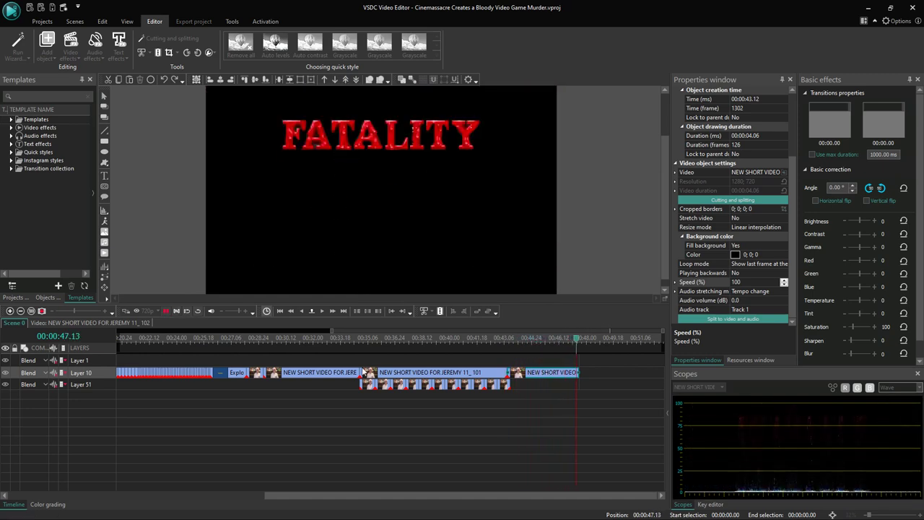
left_click(167, 311)
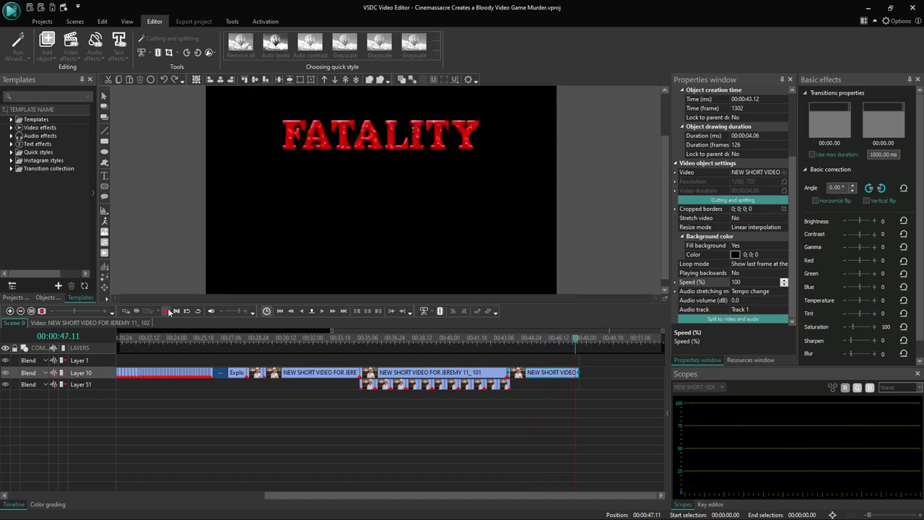
left_click(167, 310)
left_click(166, 311)
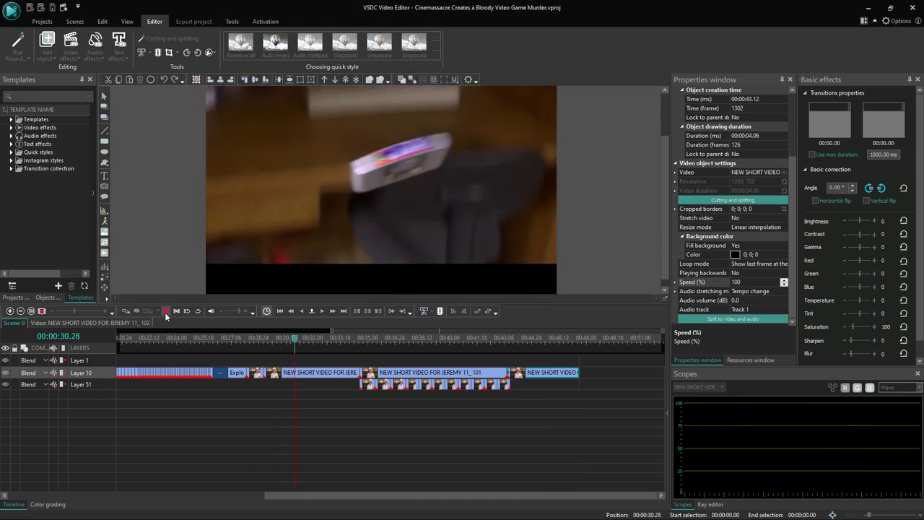
Split the Layer 10 hand-gesture clip at 00:00:31.06 and again at 00:00:31.19 to isolate a 13-frame piece
left_click(280, 337)
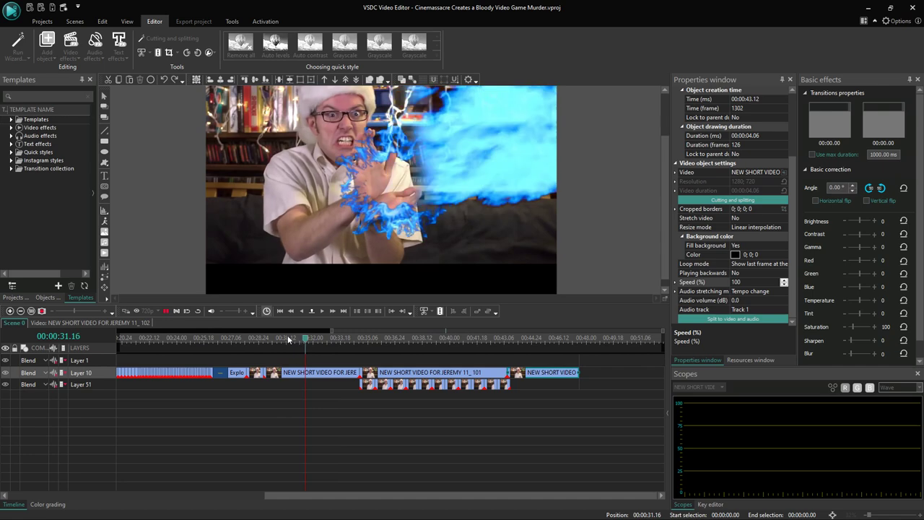
left_click(164, 312)
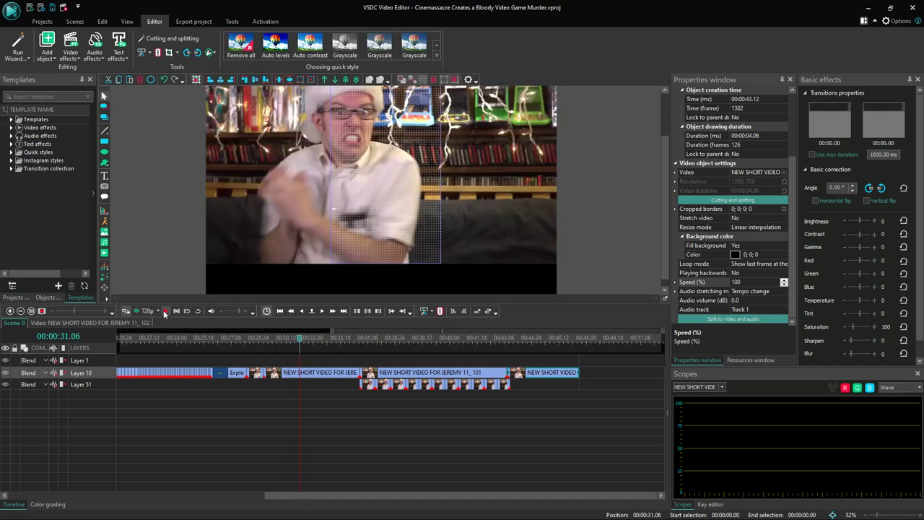
left_click(158, 52)
left_click(166, 312)
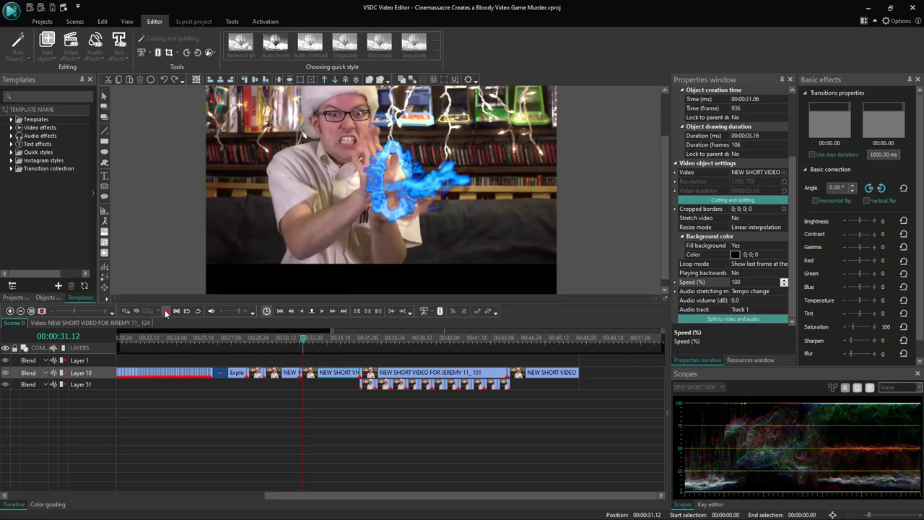
left_click_drag(314, 344, 308, 344)
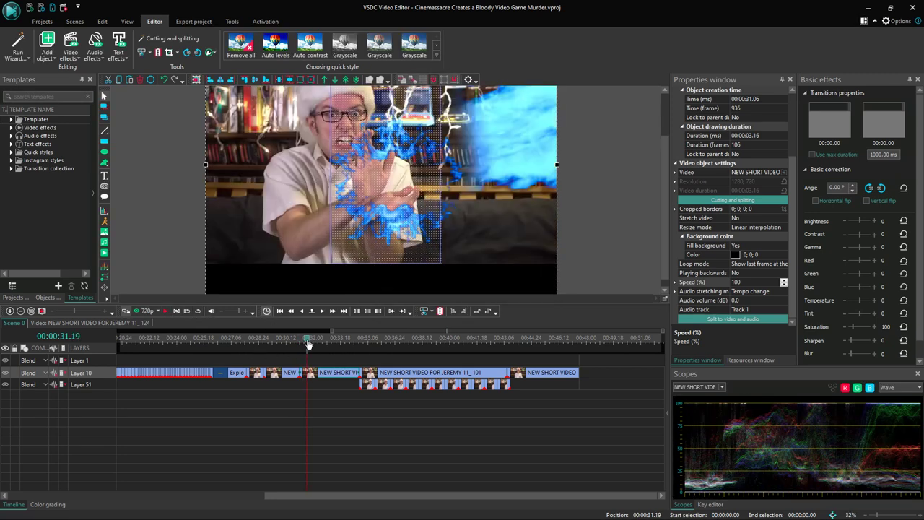
left_click_drag(309, 344, 307, 344)
left_click(158, 53)
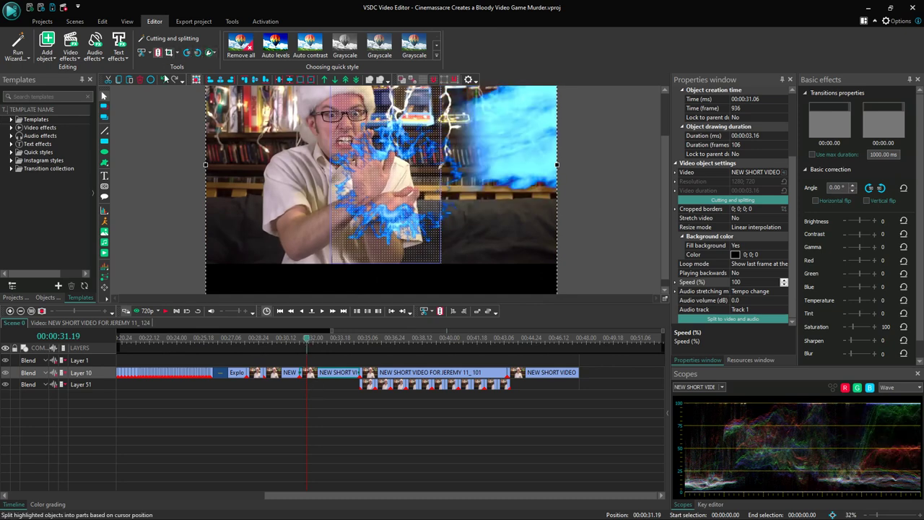
Shift all clips after 00:00:31.19 about 6 seconds along the timeline and start filling the gap with copies of the 13-frame clip
left_click(327, 434)
left_click_drag(343, 375, 449, 377)
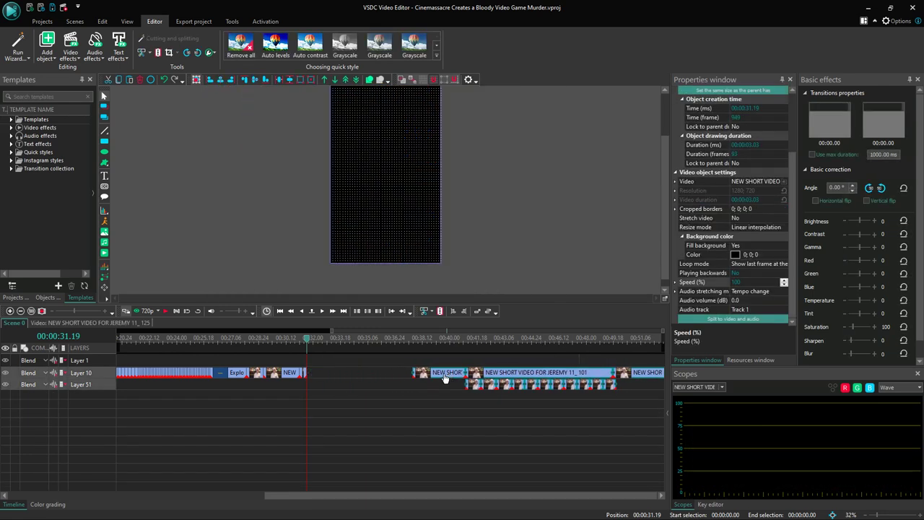
left_click_drag(300, 372, 336, 376)
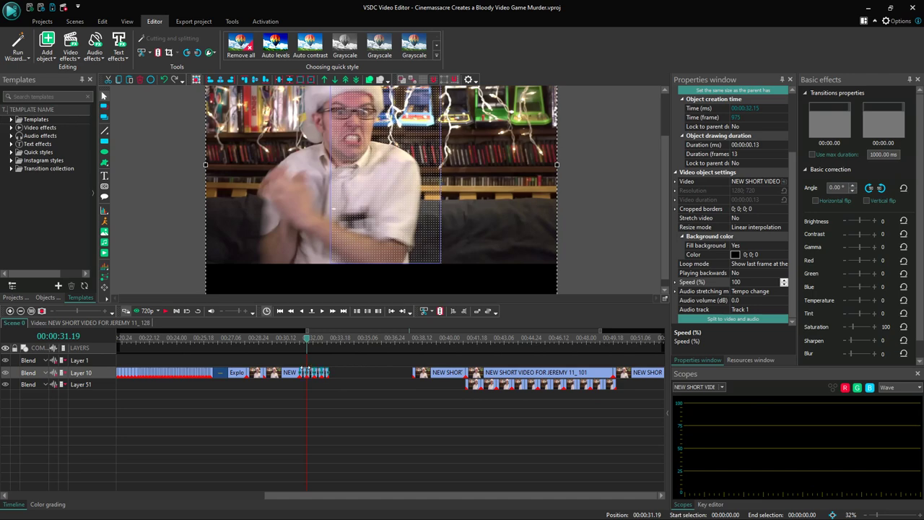
Fill the Layer 10 gap with more copies of the 13-frame clip, shifting the following clips another 3 seconds or so along the timeline
left_click_drag(304, 374, 597, 350)
left_click(421, 394)
left_click_drag(450, 376, 503, 376)
left_click_drag(431, 361, 393, 373)
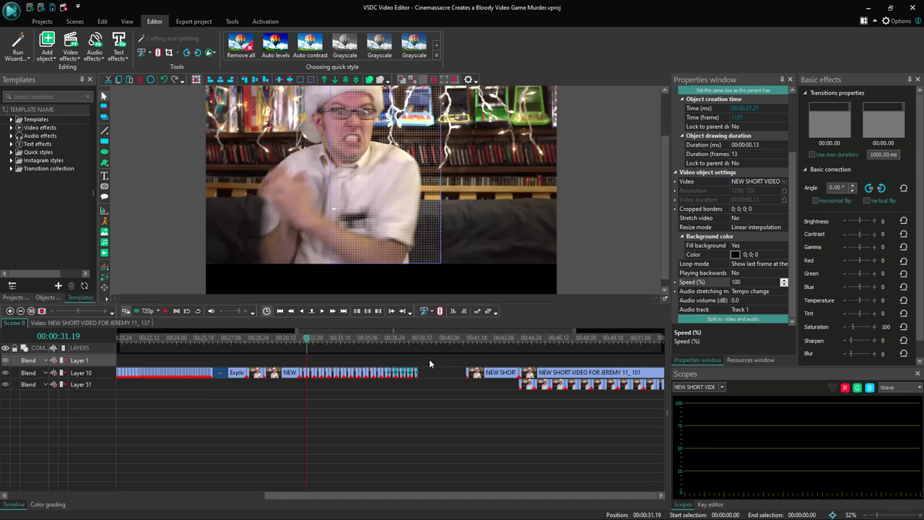
Move all clips after the repeated 13-frame pieces back so they start directly after the last copy
left_click_drag(247, 496, 434, 488)
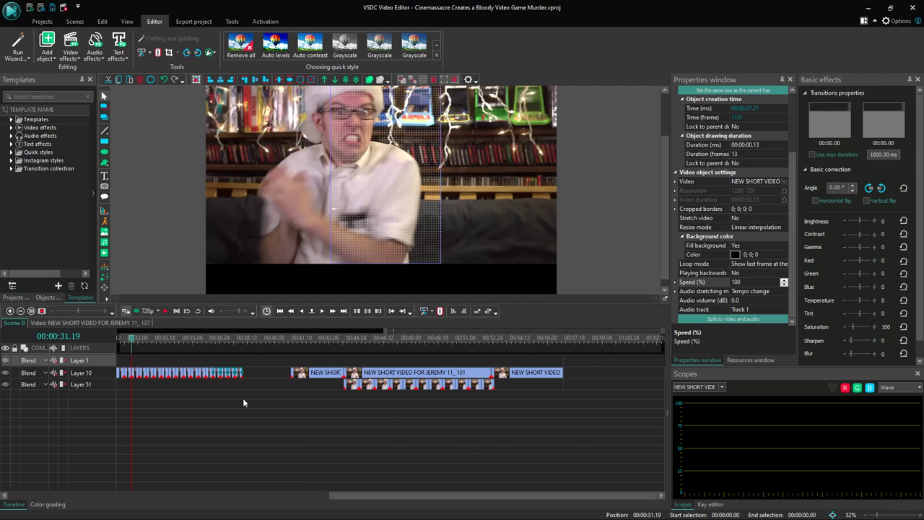
left_click_drag(372, 495, 321, 496)
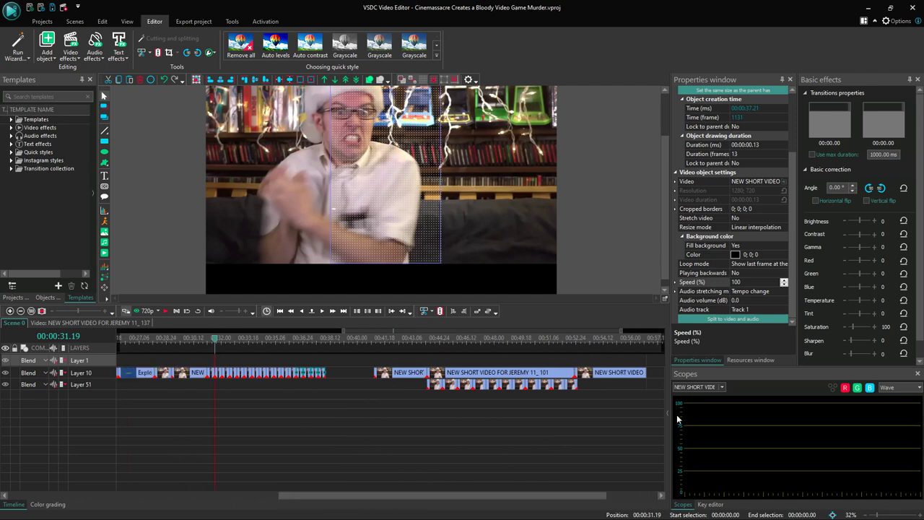
left_click(530, 373)
left_click_drag(596, 376, 246, 359)
Play back the extended hand-gesture scene through to the ending, reviewing the blood burst around 00:00:51.00 again
key("space")
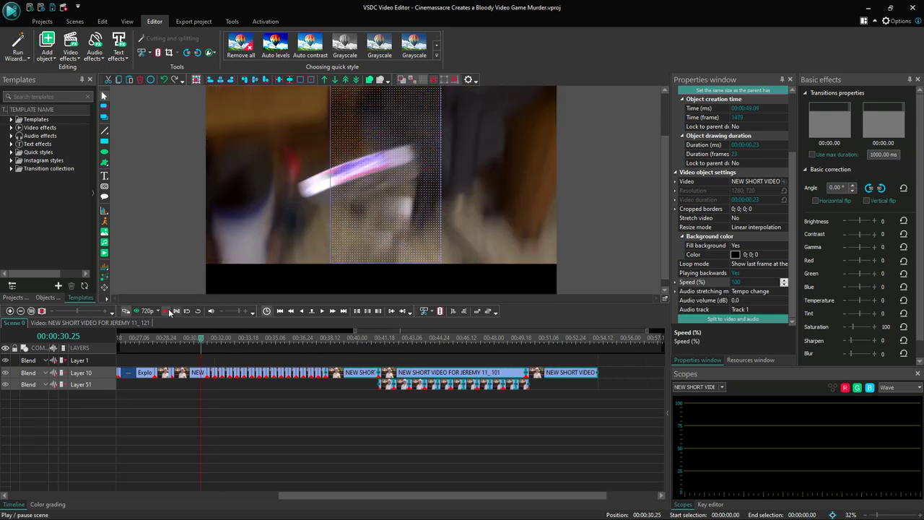
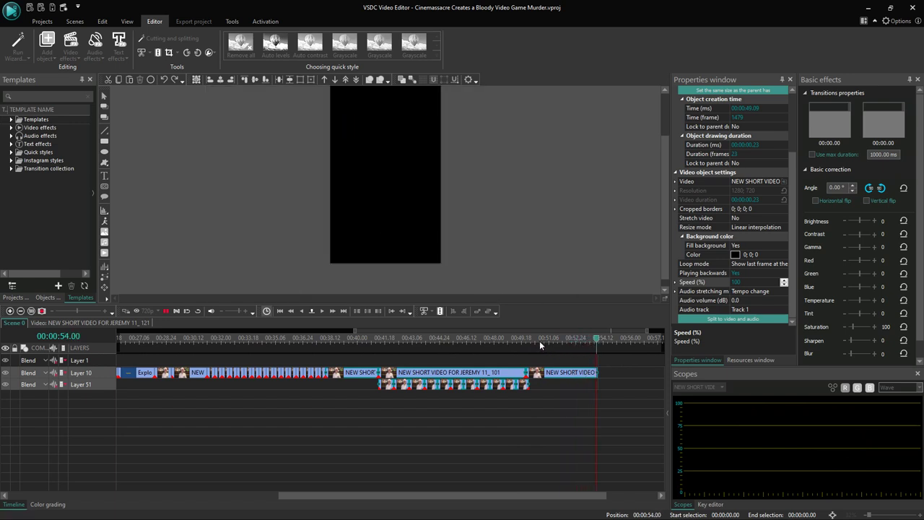
left_click_drag(521, 340, 546, 343)
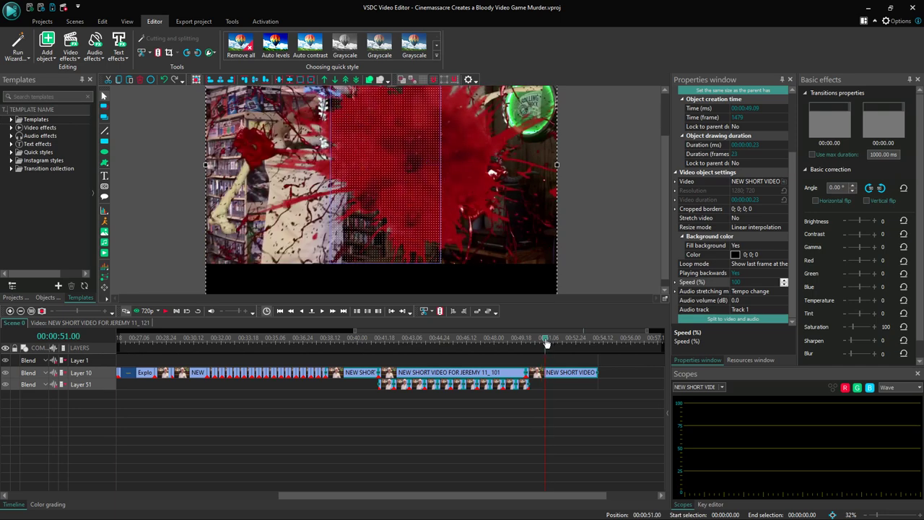
left_click(164, 311)
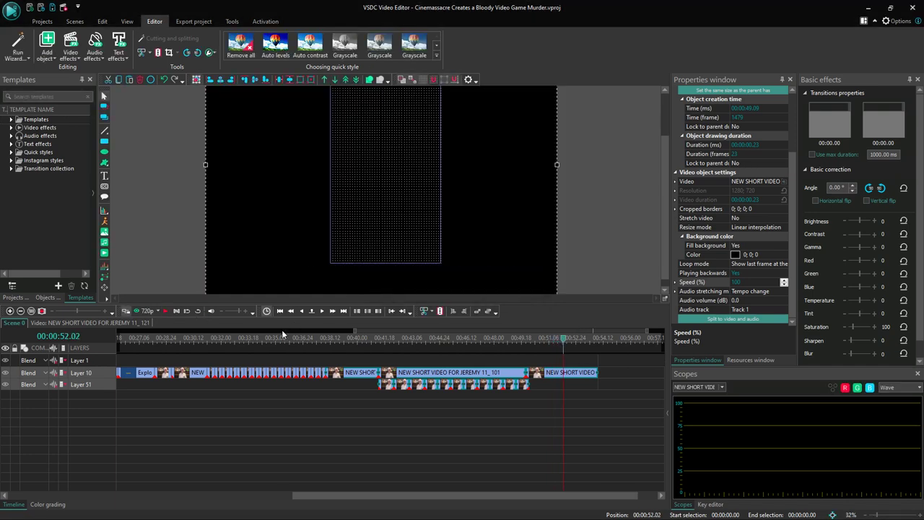
left_click(166, 311)
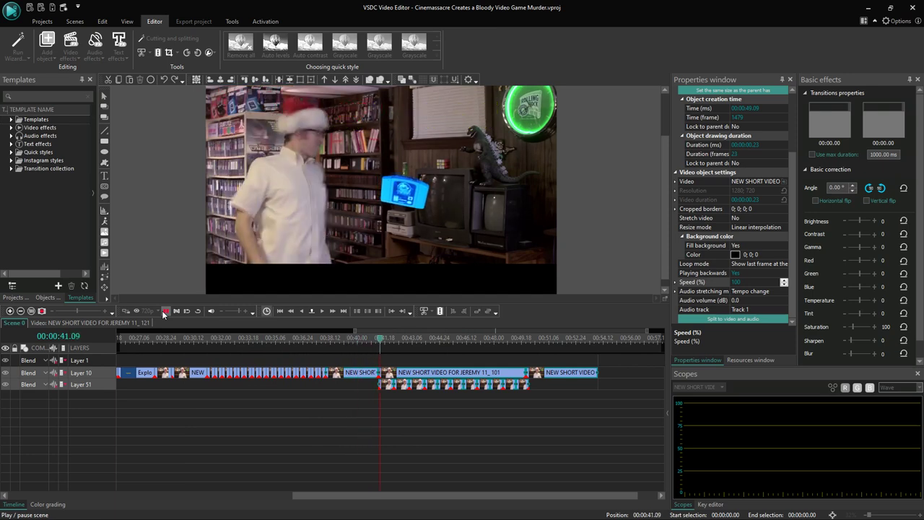
key("space")
Play back the earlier scenes from about 00:00:07.16 and the opening from about 00:00:01.10 to review the repeated clips
left_click_drag(384, 496, 158, 492)
left_click(155, 345)
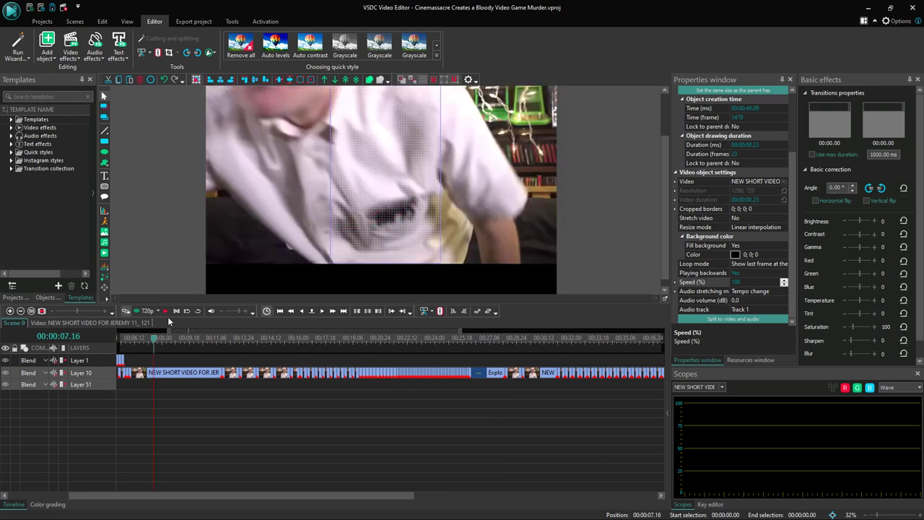
left_click(166, 312)
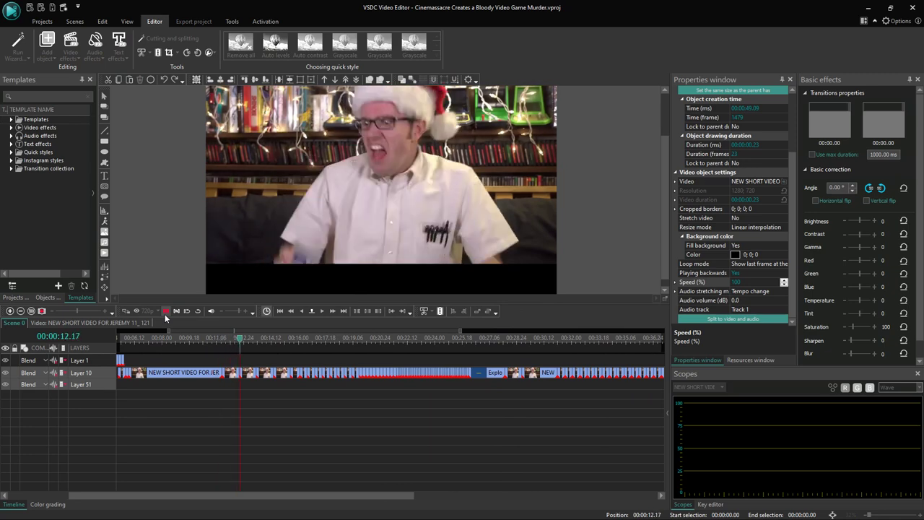
left_click(165, 314)
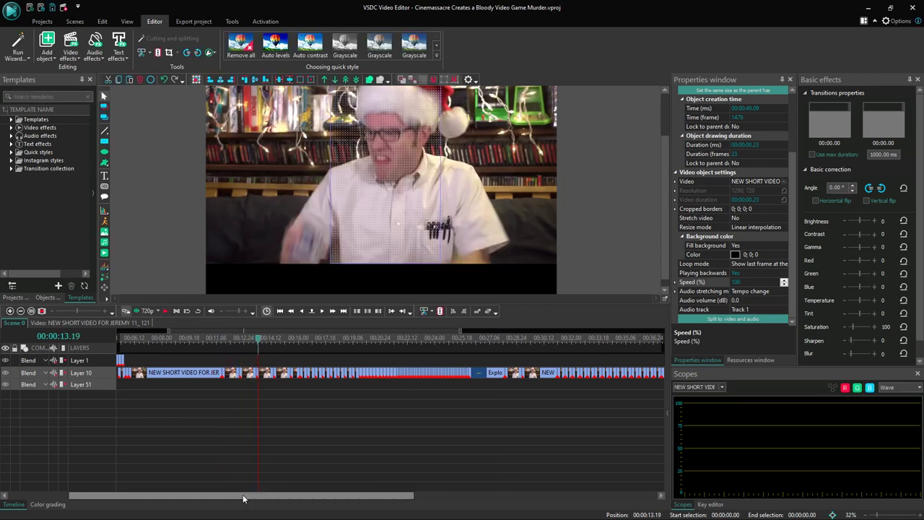
left_click_drag(244, 495, 185, 496)
left_click(145, 339)
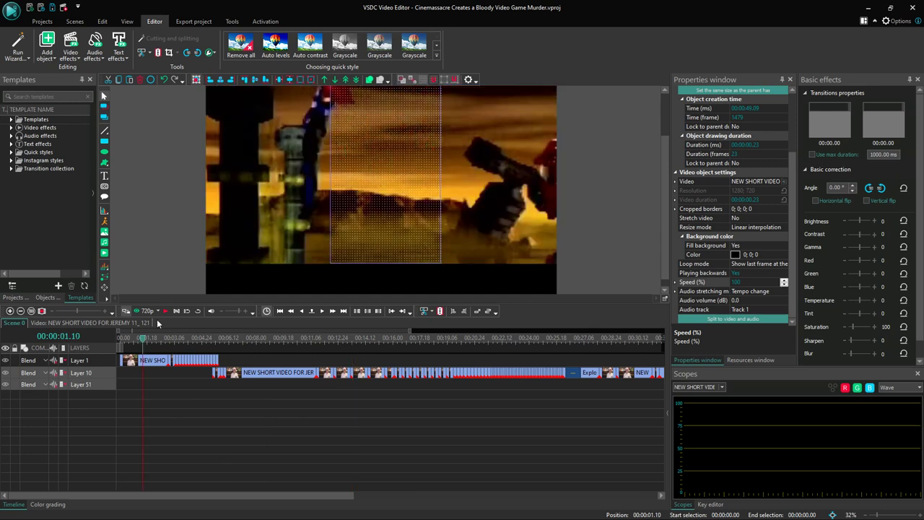
left_click(165, 311)
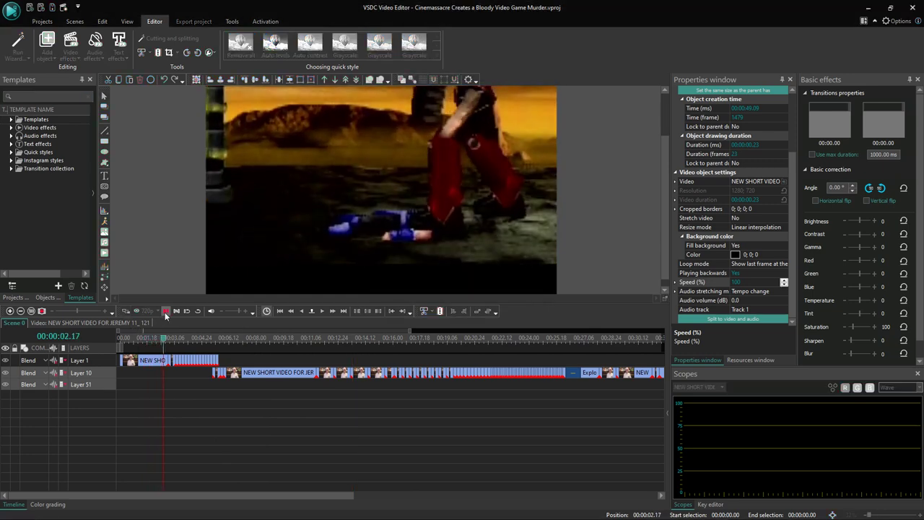
left_click(165, 313)
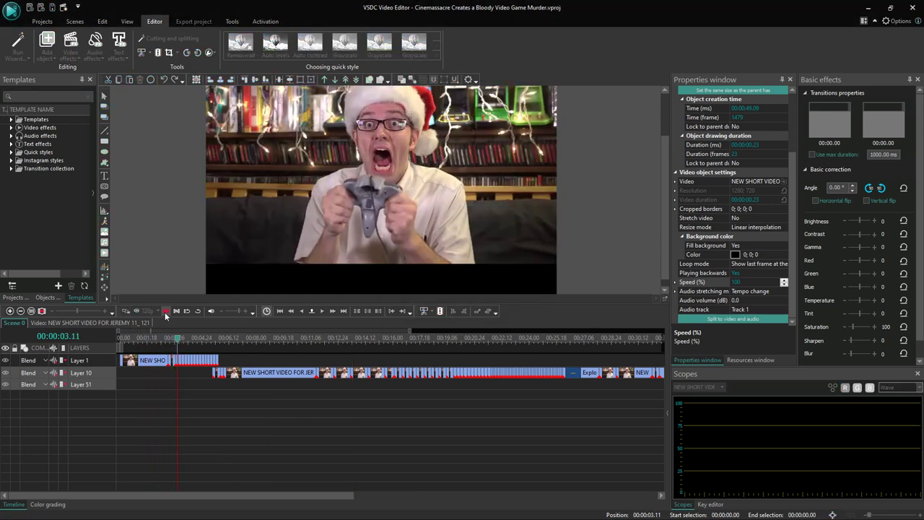
left_click(165, 313)
mouse_move(282, 495)
left_mouse_down()
mouse_move(420, 496)
mouse_move(282, 496)
left_mouse_up()
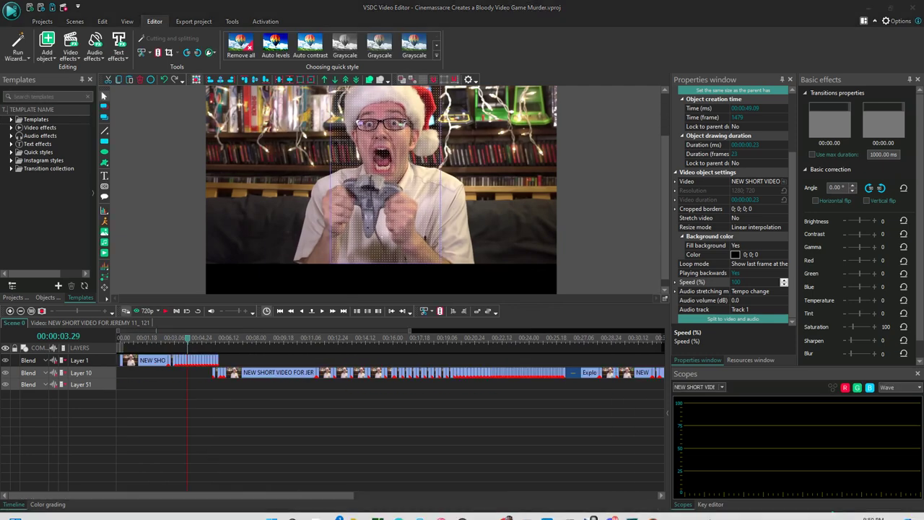
Split the final Layer 10 clip at 00:00:50.19 and 00:00:51.16 to isolate the 27-frame blood-burst piece
left_click(547, 495)
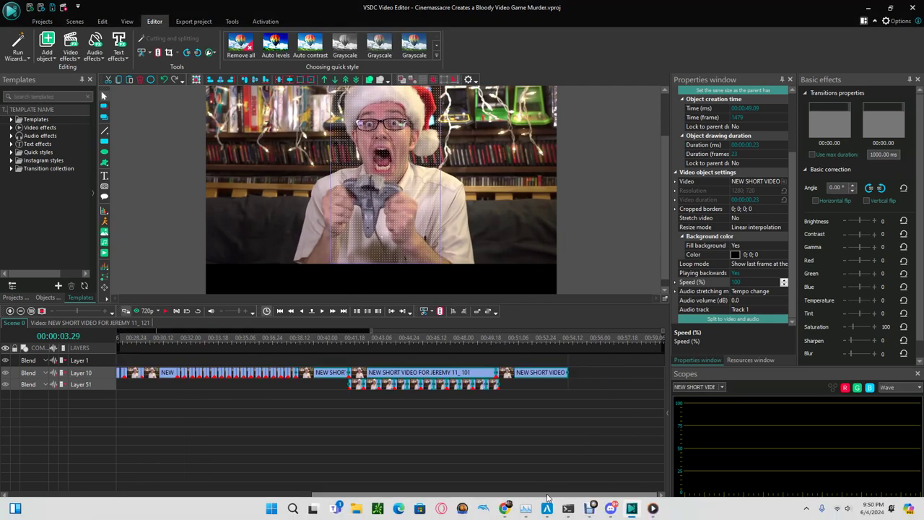
mouse_move(517, 341)
left_mouse_down()
mouse_move(538, 343)
mouse_move(509, 341)
left_mouse_up()
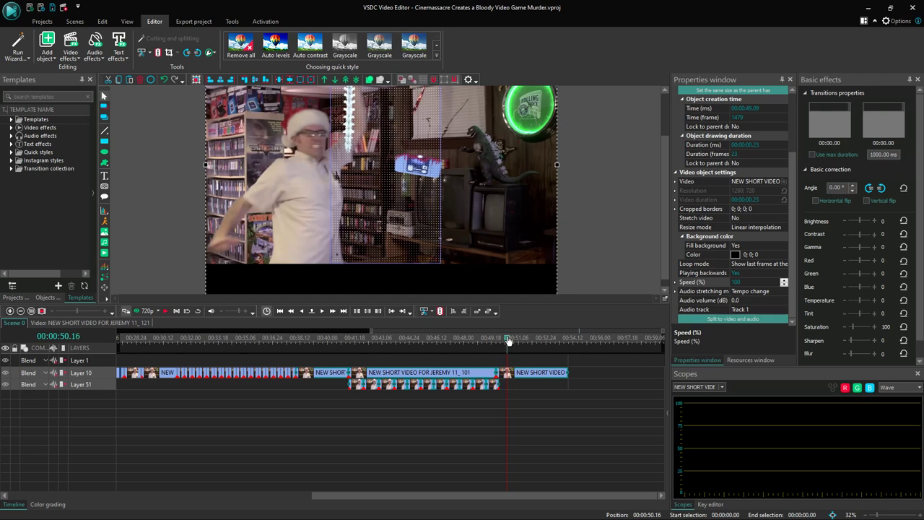
left_click_drag(510, 341, 510, 341)
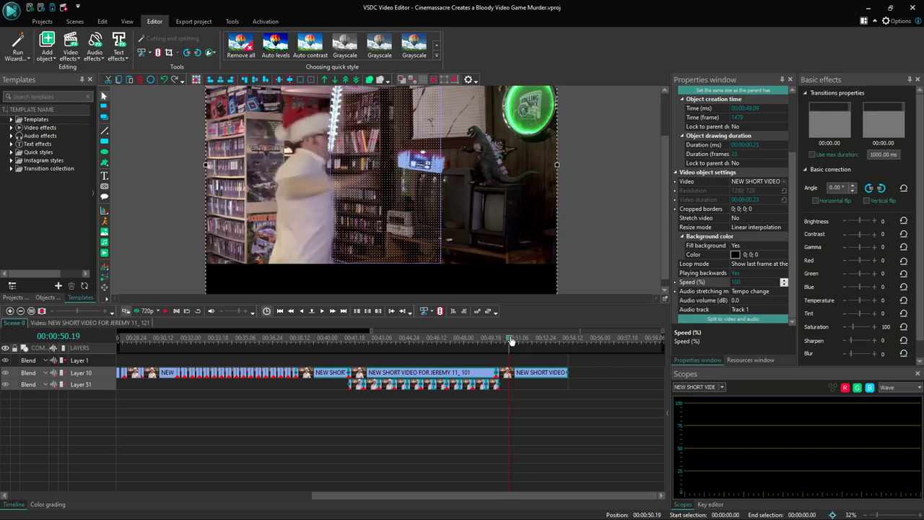
left_click(158, 52)
left_click(521, 345)
left_click_drag(526, 345, 524, 346)
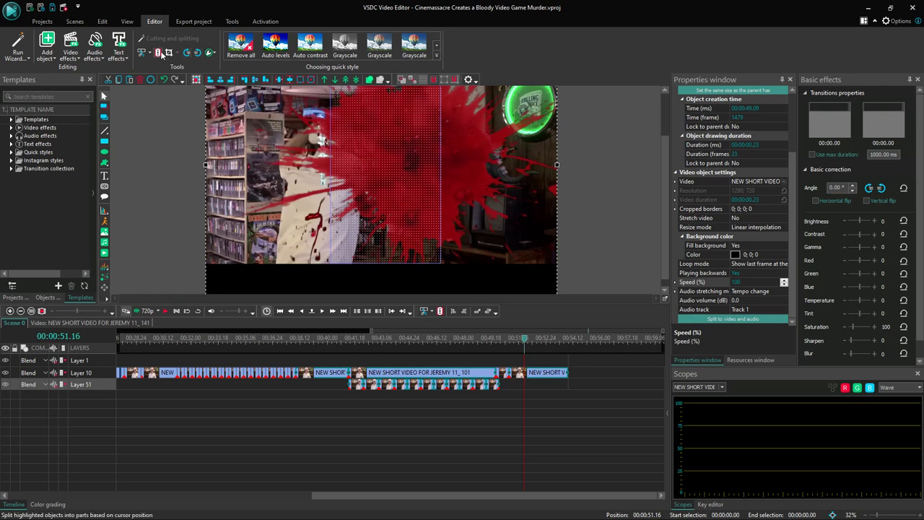
Slow the 27-frame blood-burst piece to 10% speed and place the final Layer 10 clip directly after it at 00:00:59.19
left_click(533, 400)
left_click(532, 372)
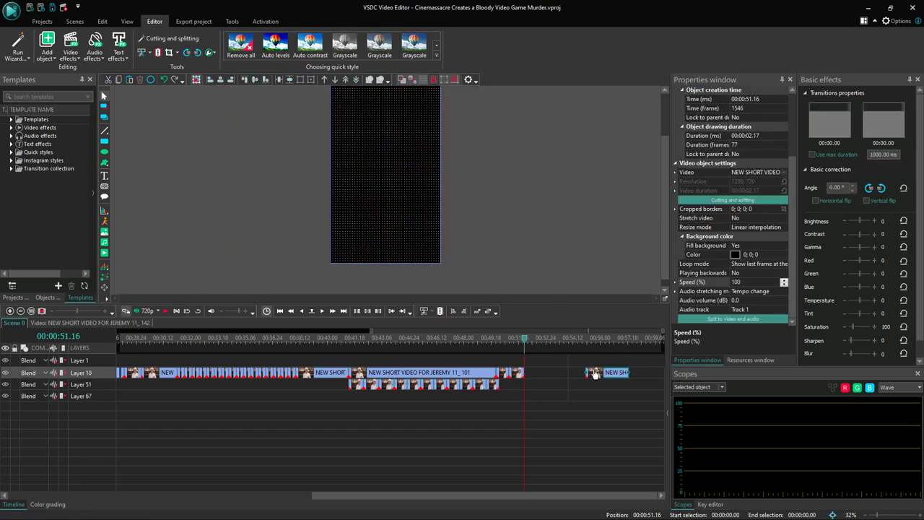
left_click(746, 282)
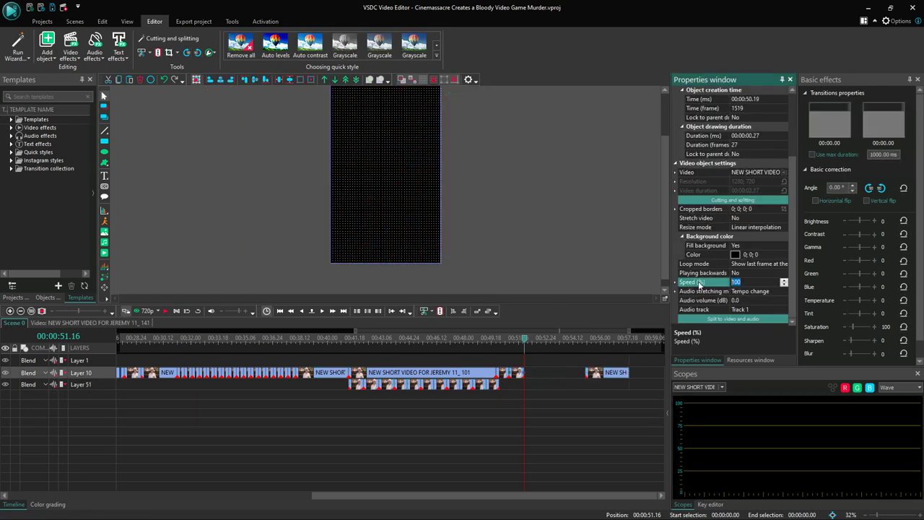
type("10")
key("Return")
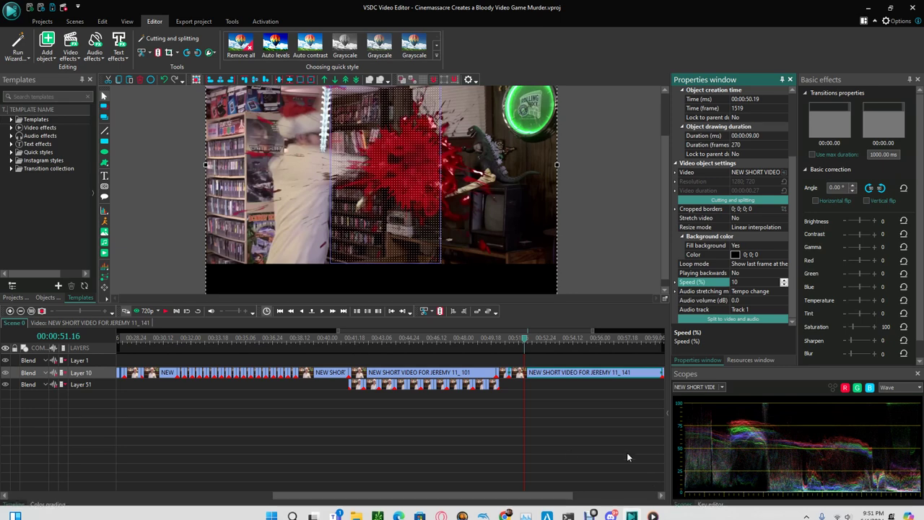
left_click_drag(558, 499, 614, 499)
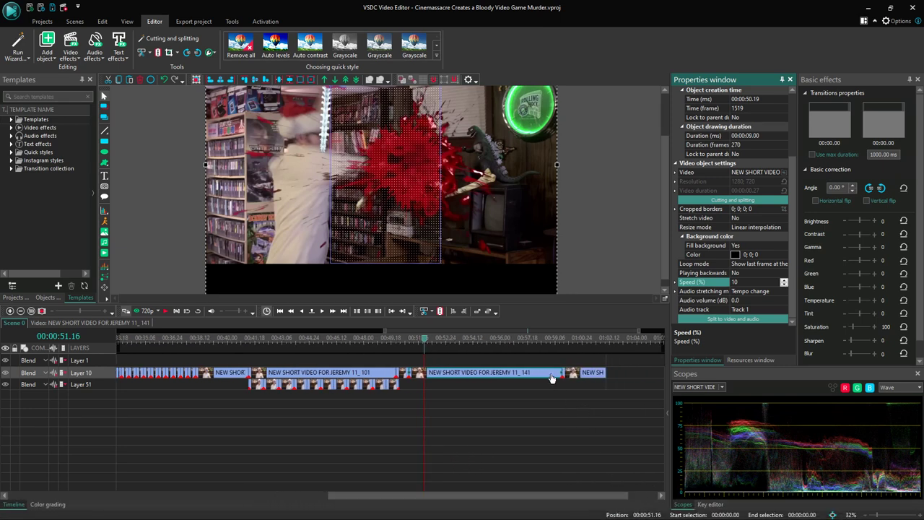
left_click(533, 374)
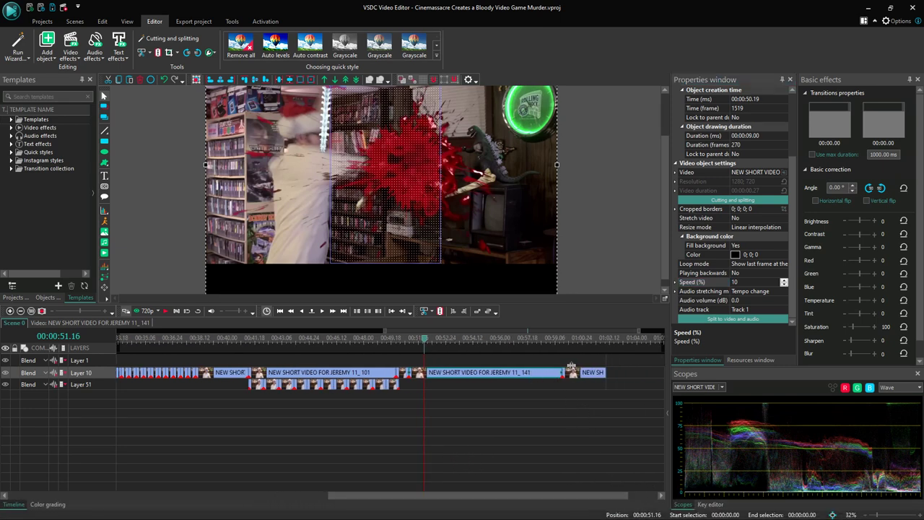
Play back the slowed blood burst and the final clip to check the new pacing
left_click(167, 310)
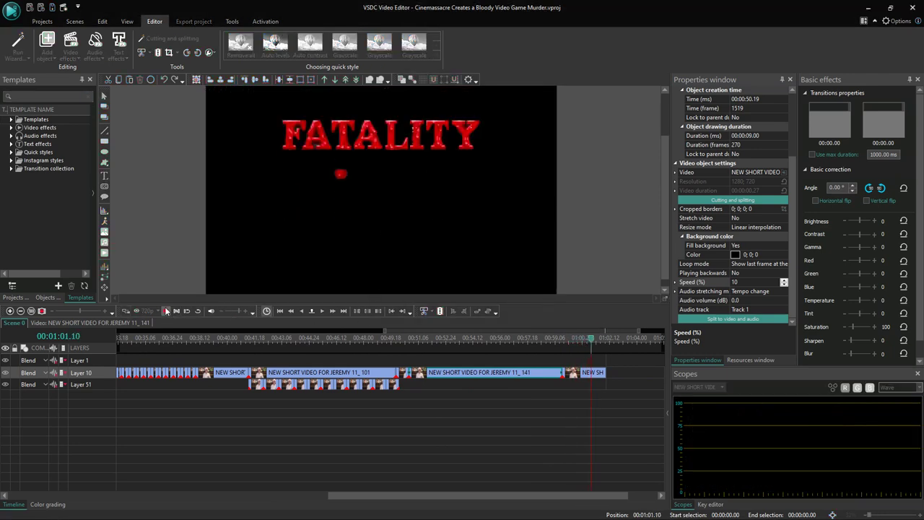
left_click(167, 310)
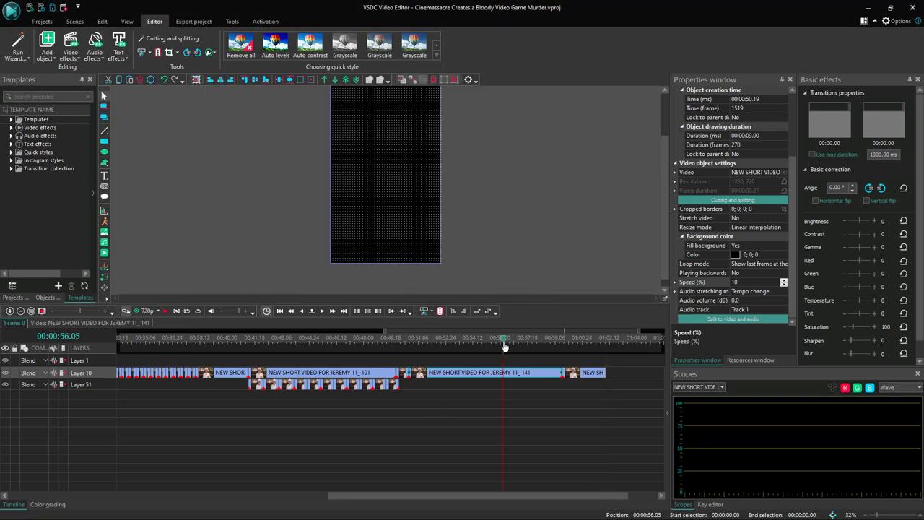
left_click(167, 310)
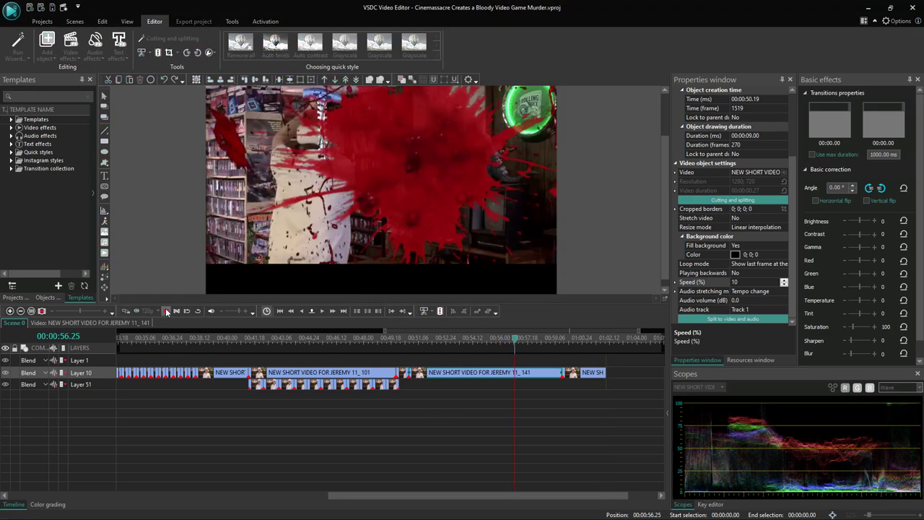
left_click(167, 311)
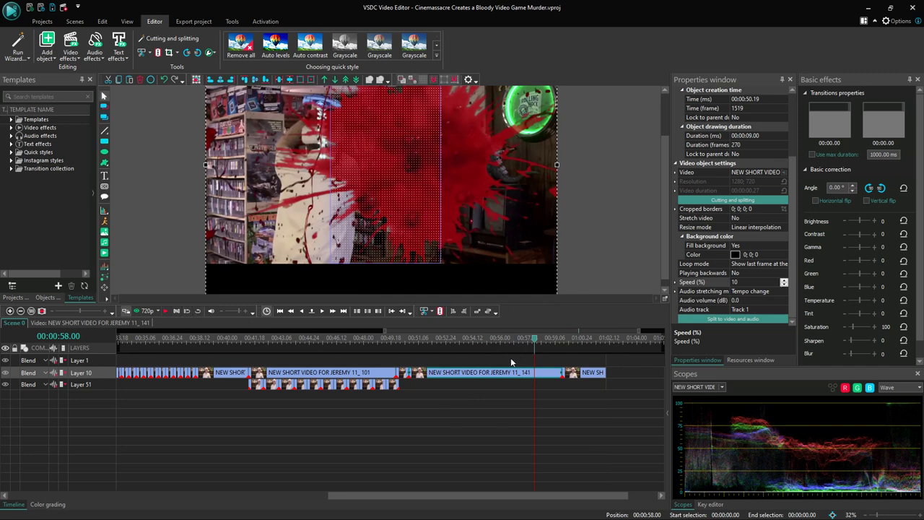
Split the slowed clip at 00:00:56.20, set its second part to 100% speed, and move the final clip to 00:00:56.29
left_click(519, 373)
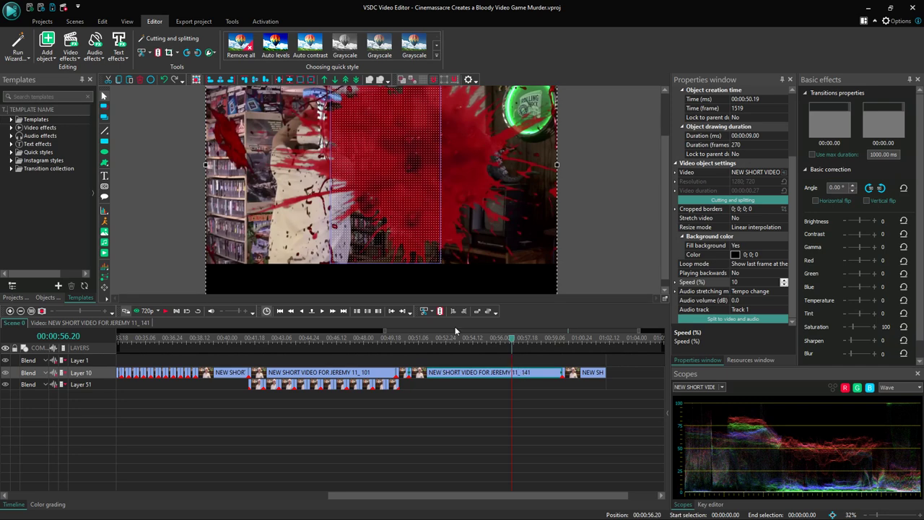
left_click(161, 53)
left_click(545, 410)
left_click(530, 371)
left_click(756, 282)
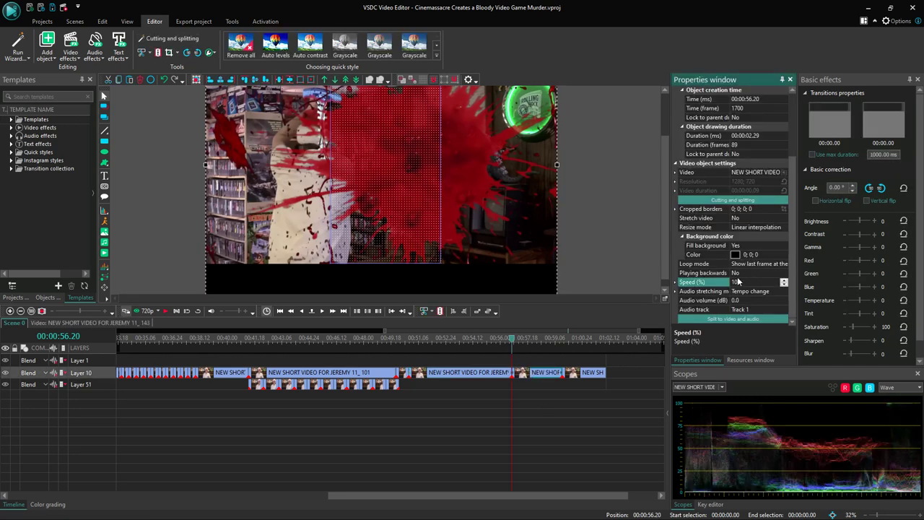
type("0")
key("Return")
left_click_drag(567, 377, 520, 376)
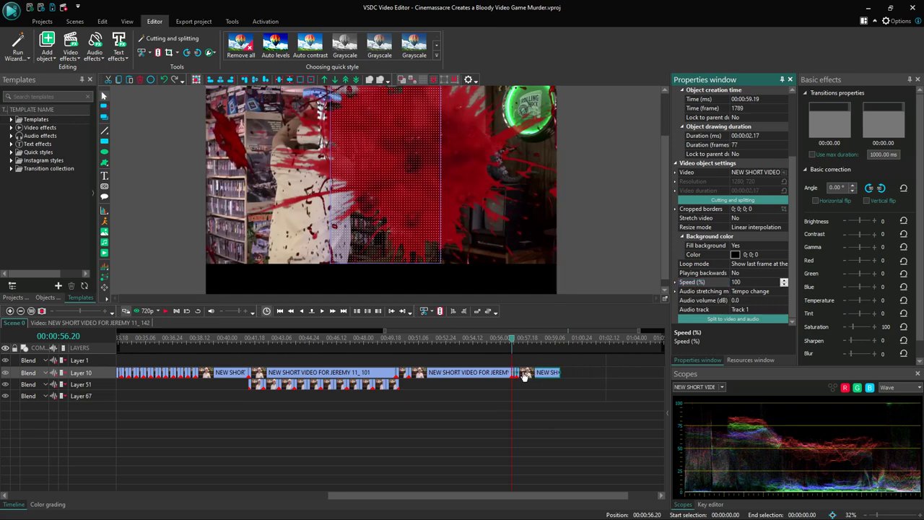
Play back the retimed ending to check the blood burst's pacing
left_click(564, 339)
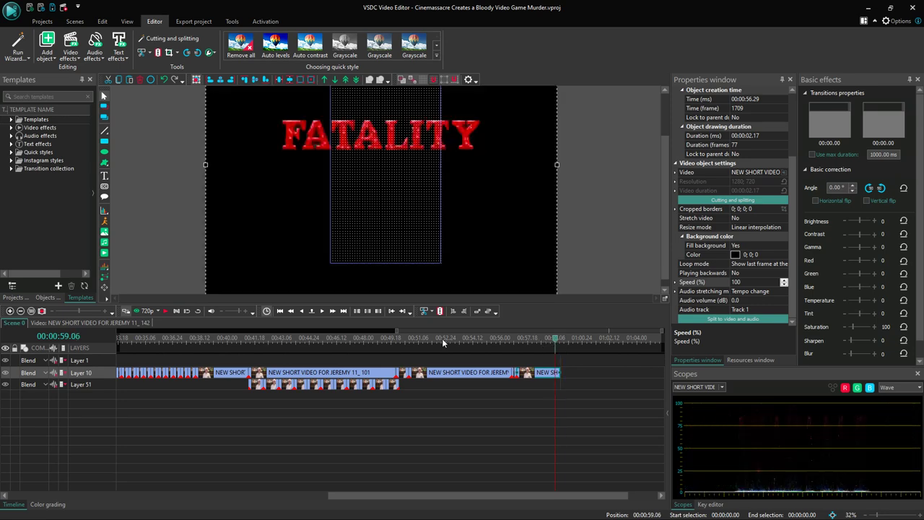
left_click(166, 310)
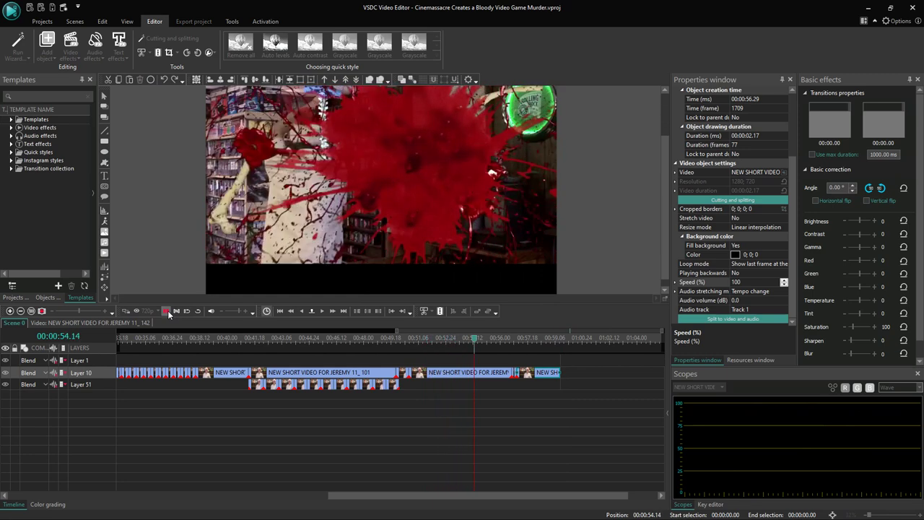
left_click(168, 312)
Place a copy of the last reversed 23-frame Layer 51 clip at 00:00:50.19 on the same layer and play back the result
left_click(393, 388)
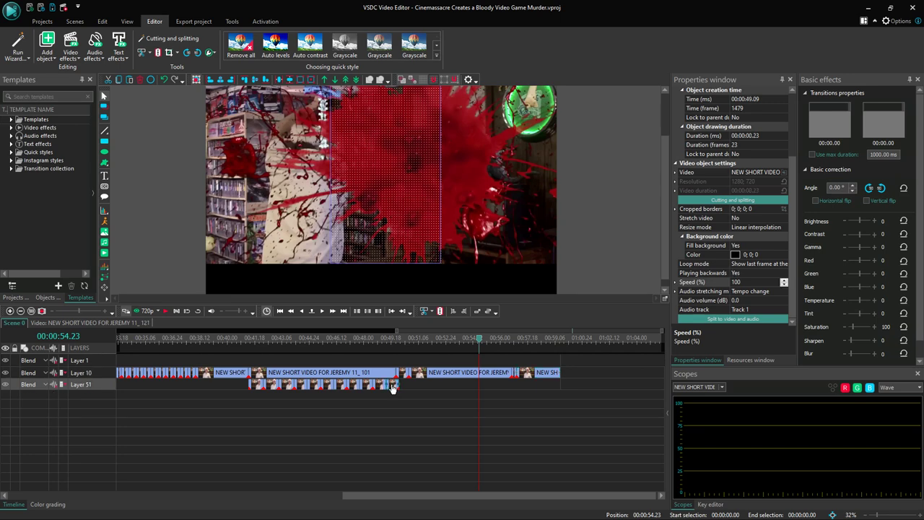
key("ctrl+v")
left_click_drag(393, 386, 416, 396)
left_click(165, 311)
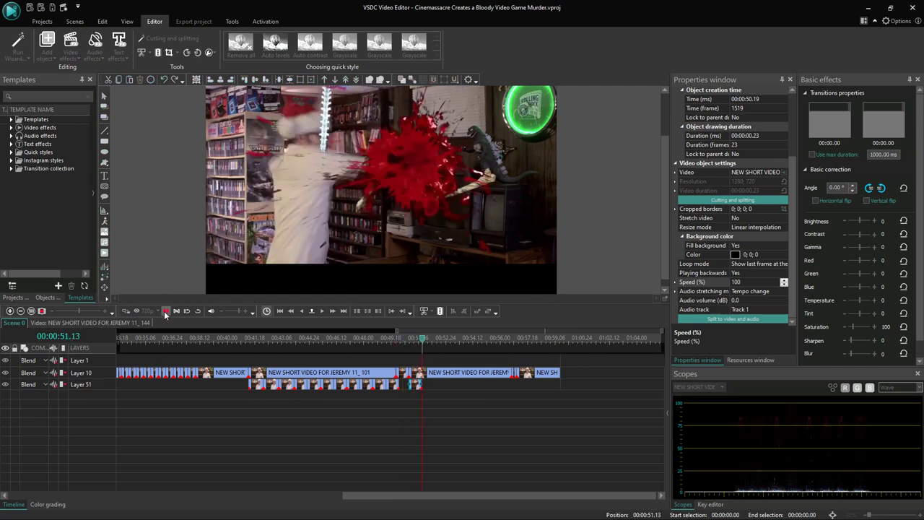
Replace the 23-frame Layer 51 clip at 00:00:50.19 with a copy of the eight preceding alternately reversed 23-frame clips from that layer
left_click(165, 312)
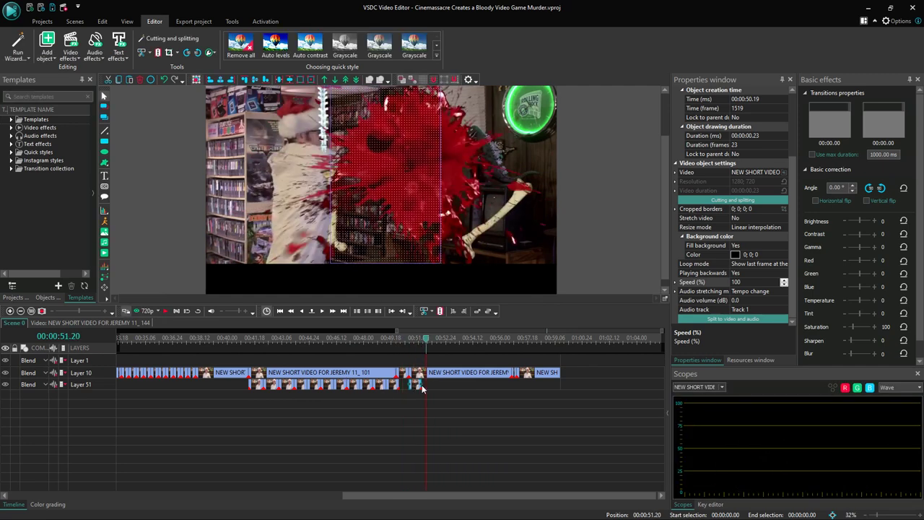
key("Delete")
left_click_drag(412, 384, 307, 385)
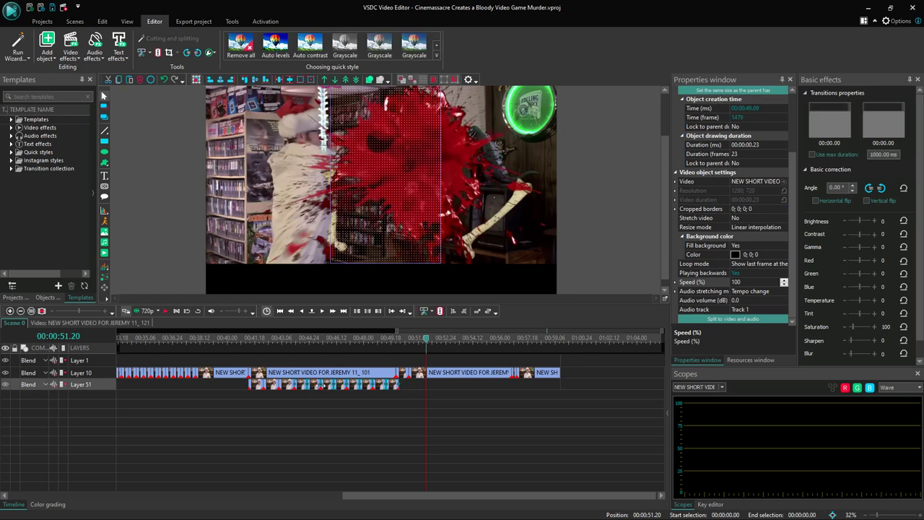
left_click_drag(306, 387, 456, 390)
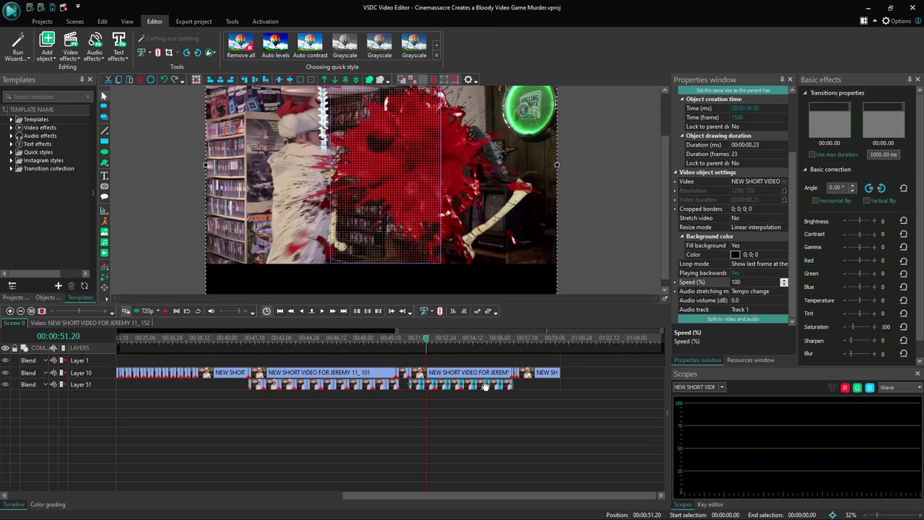
Play back the newly placed run of repeated clips up to the start of the final clip
left_click(165, 311)
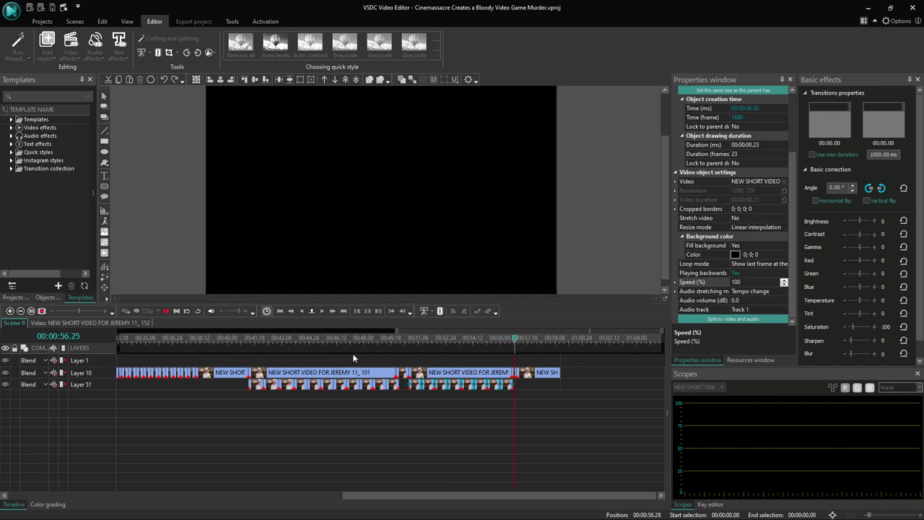
left_click_drag(508, 341, 488, 343)
left_click(166, 311)
key("space")
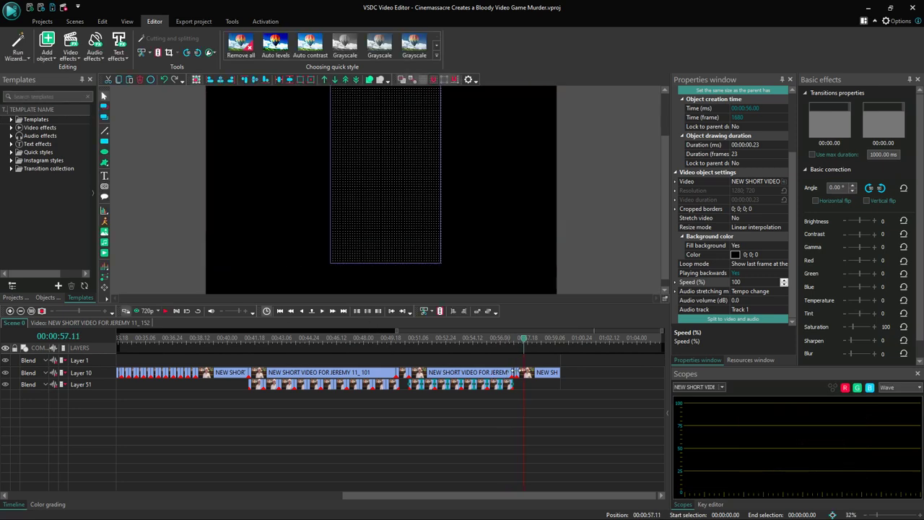
left_click(515, 373)
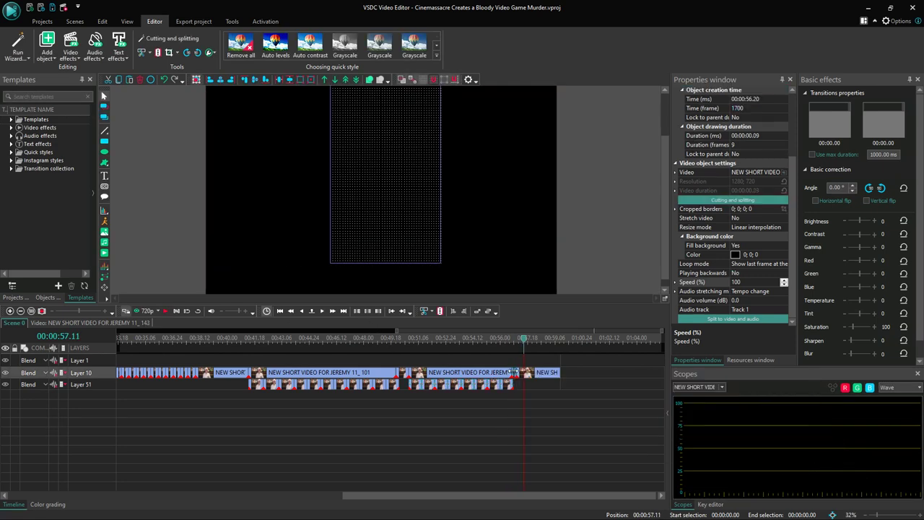
double_click(514, 373)
right_click(499, 385)
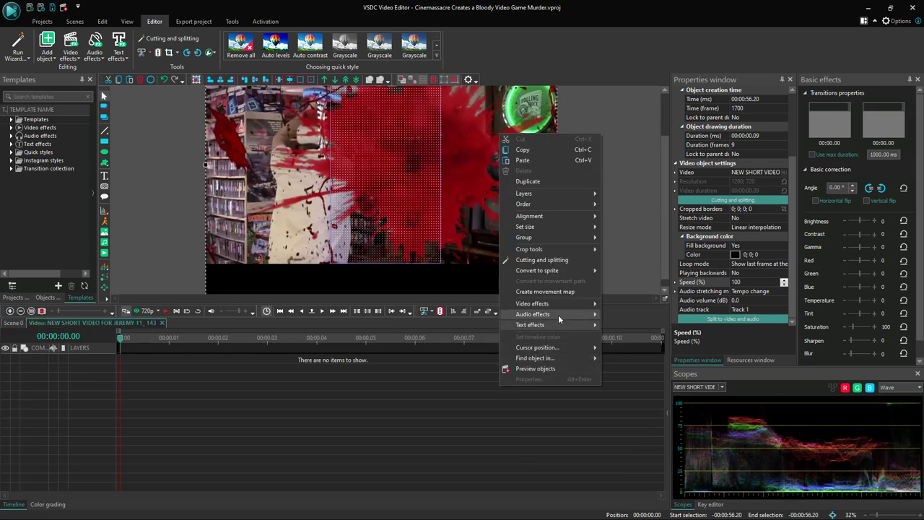
mouse_move(559, 316)
mouse_move(628, 316)
left_click(731, 351)
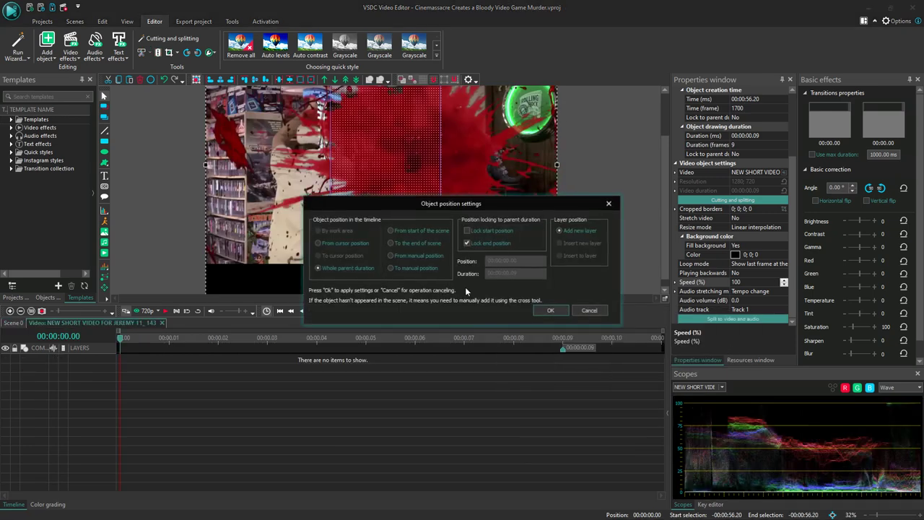
left_click(551, 311)
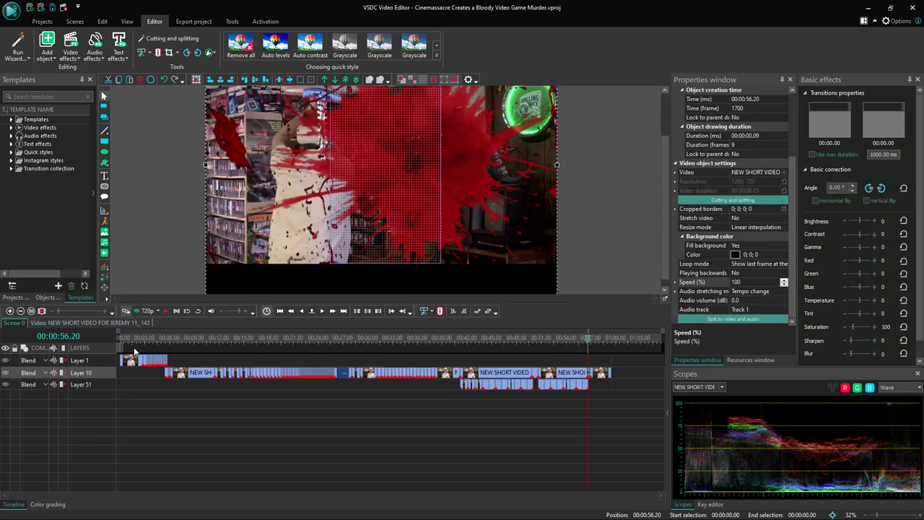
Copy the 9-frame Layer 10 clip at 00:00:56.20 and place the copy at 00:00:50.19 on a new layer below Layer 51
left_click_drag(59, 313, 87, 313)
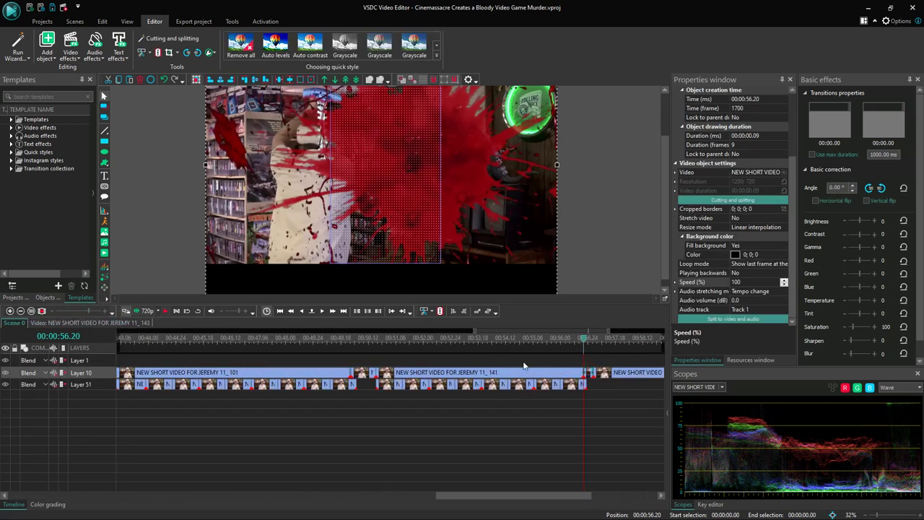
left_click(593, 387)
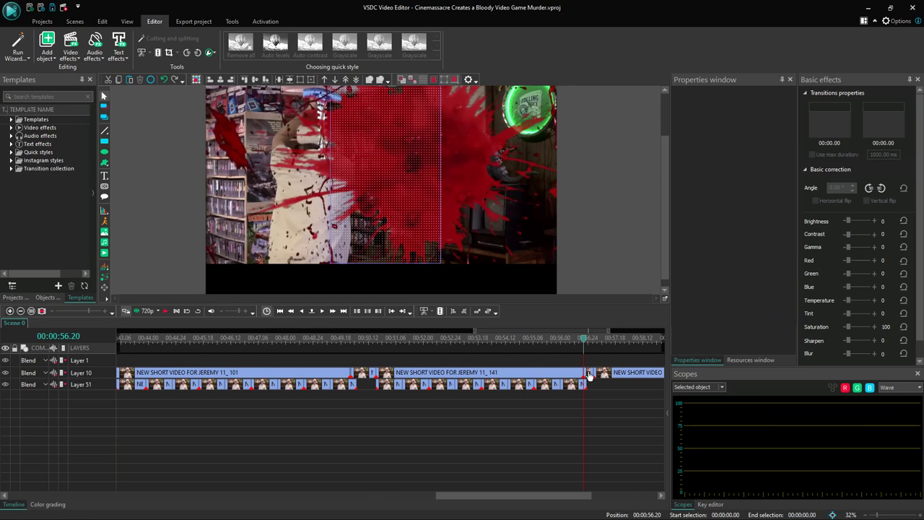
left_click(590, 375)
key("ctrl+v")
left_click_drag(590, 377, 519, 397)
left_click_drag(395, 417, 383, 415)
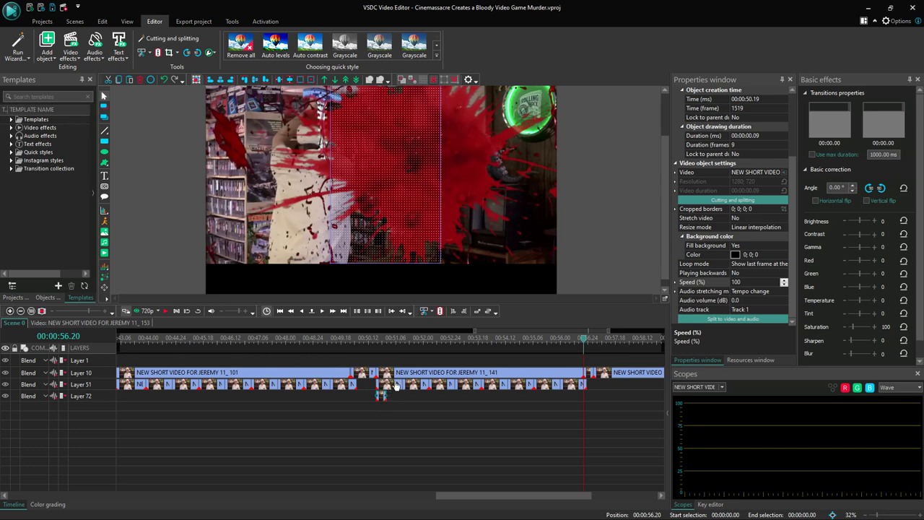
Shift the eight-clip run on Layer 51 nine frames later and move the copied 9-frame clip into the gap at 00:00:50.19
left_click(373, 385)
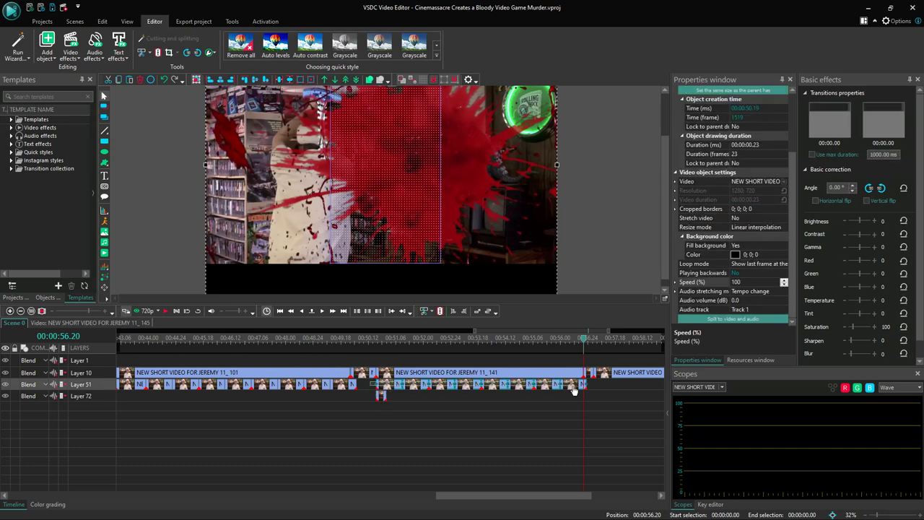
left_click_drag(569, 388, 589, 387)
left_click_drag(381, 396, 381, 387)
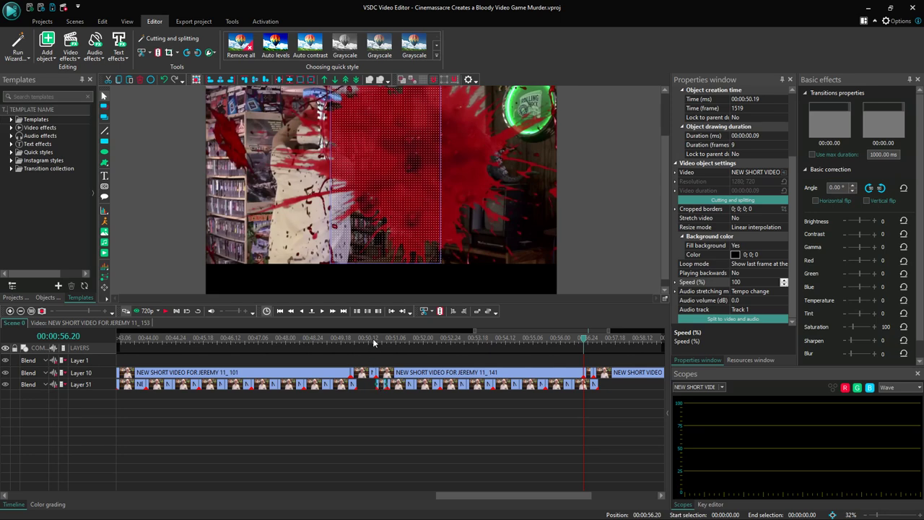
Play back the sequence from the inserted 9-frame clip and the start of the final clip to check their pacing
left_click(166, 311)
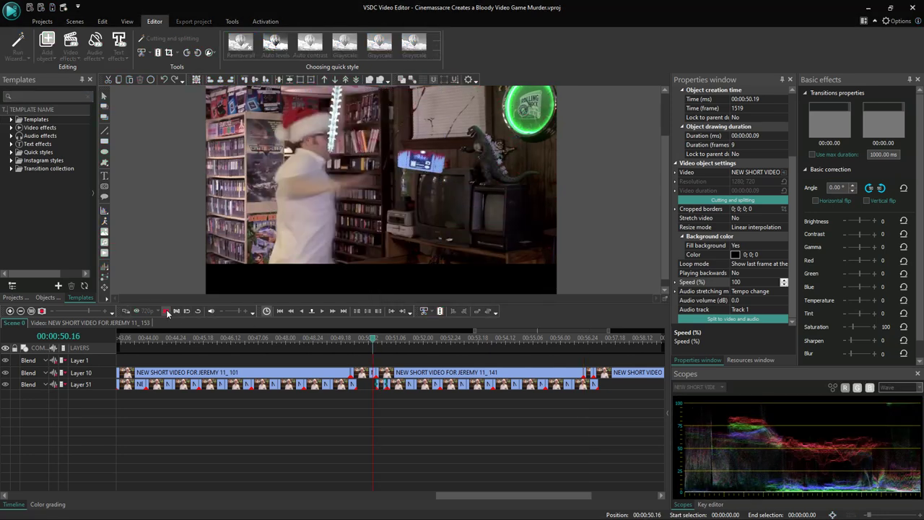
left_click(373, 339)
left_click(372, 339)
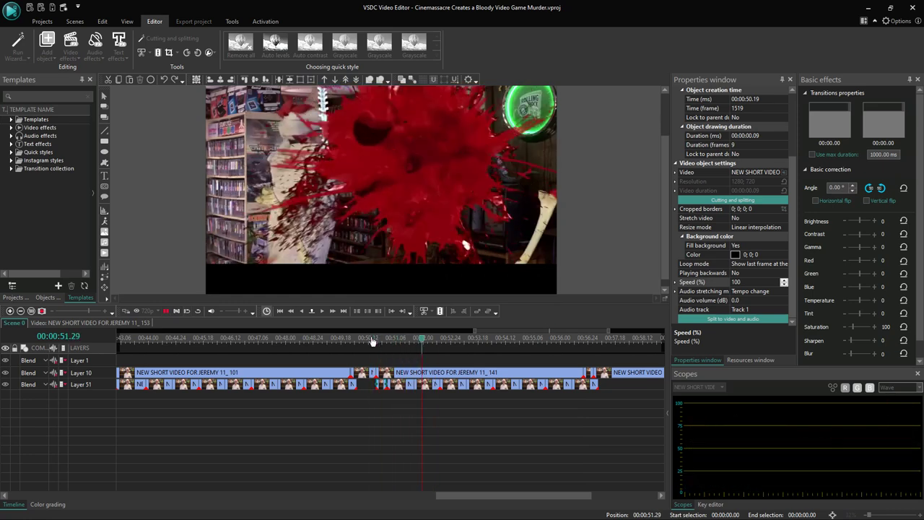
left_click(597, 338)
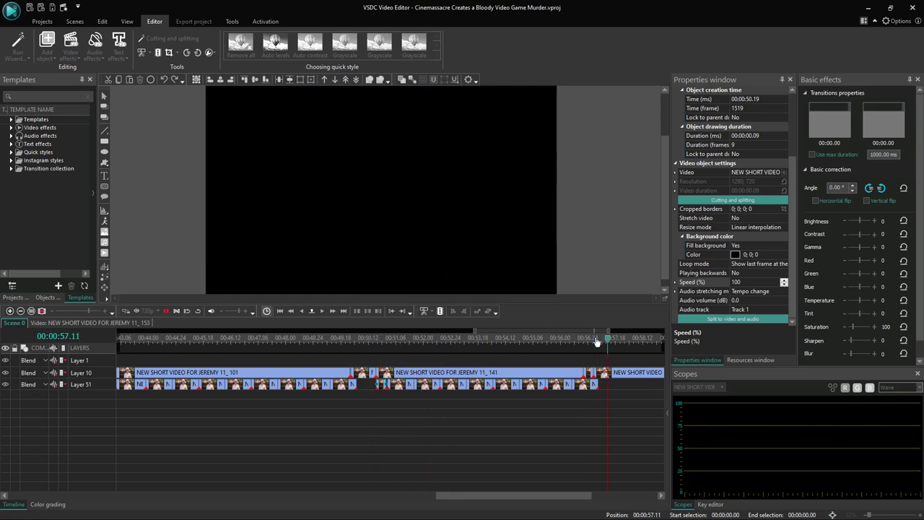
left_click(167, 312)
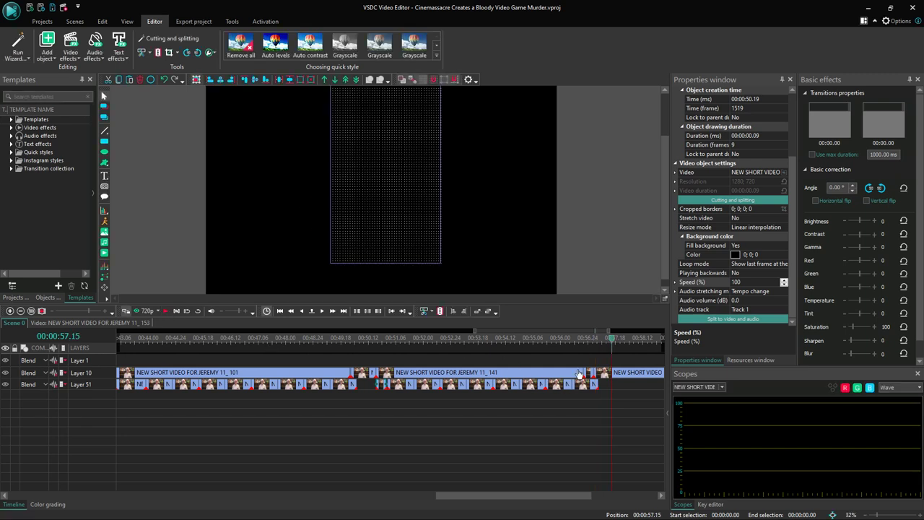
Split the final Layer 10 clip at 00:00:57.13 and select its first 14-frame part
left_click(613, 371)
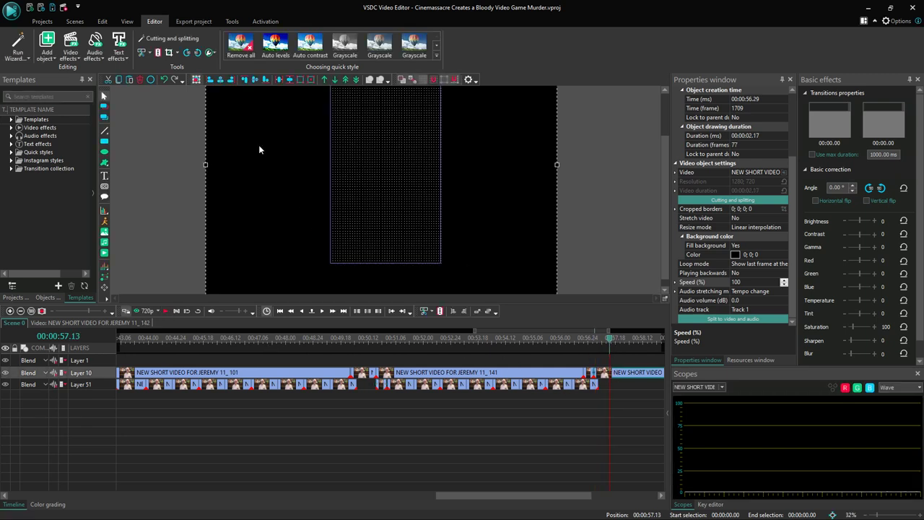
left_click(159, 54)
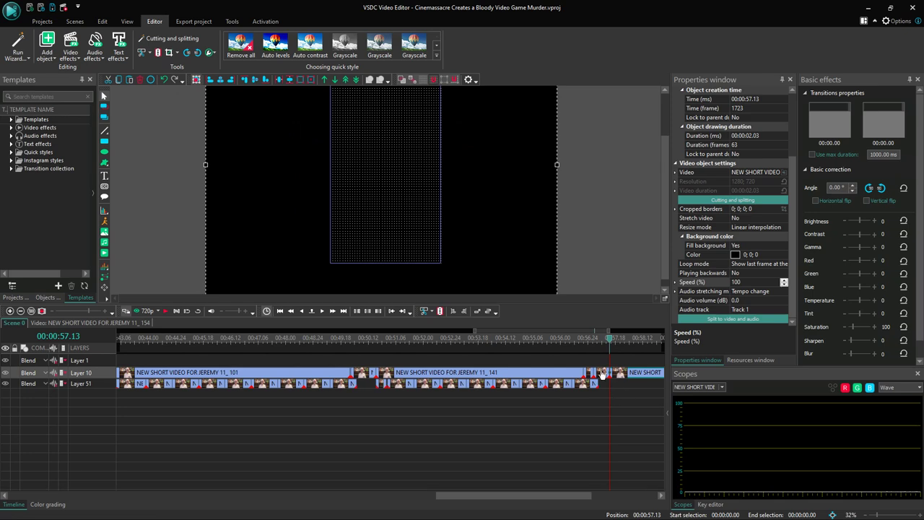
left_click(604, 375)
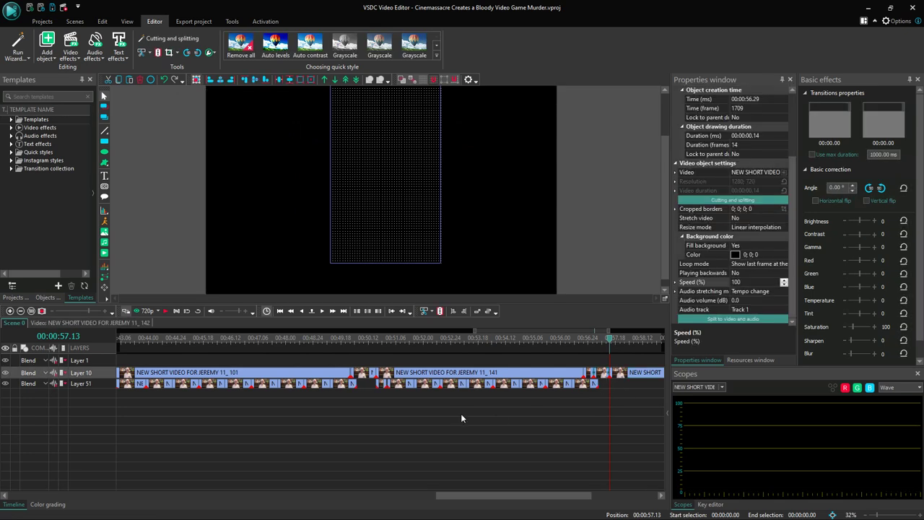
Move the eight-clip run on Layer 51 to 00:00:52.22 and place a copy of the 14-frame clip directly after the 9-frame clip
left_click(396, 384)
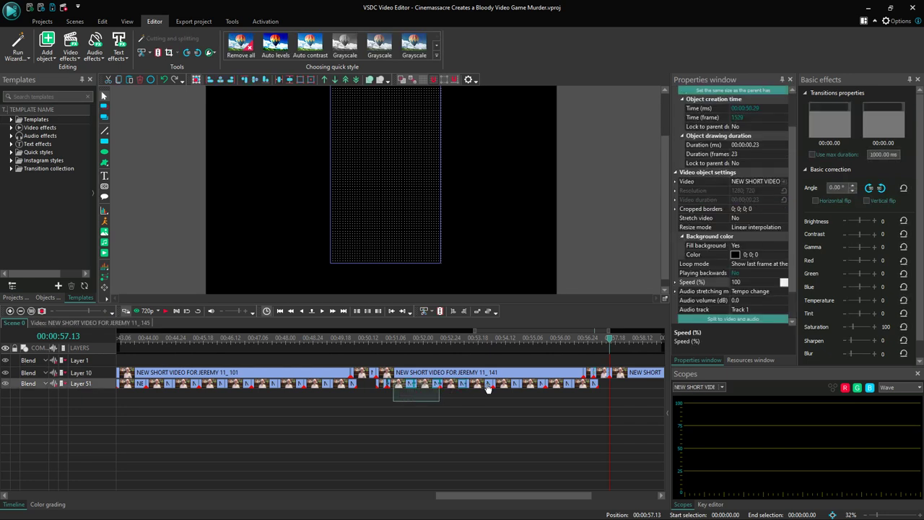
left_click_drag(414, 385, 473, 387)
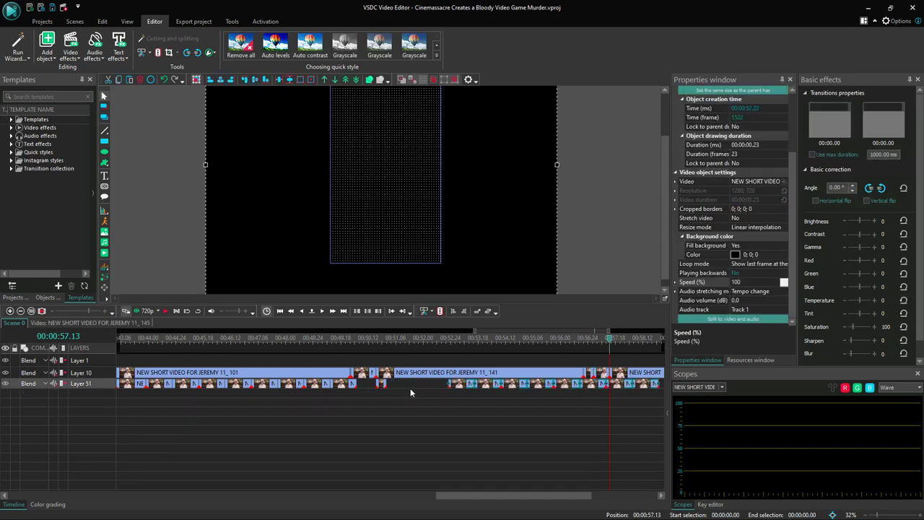
left_click(409, 392)
key("ctrl+v")
left_click_drag(601, 360, 586, 368)
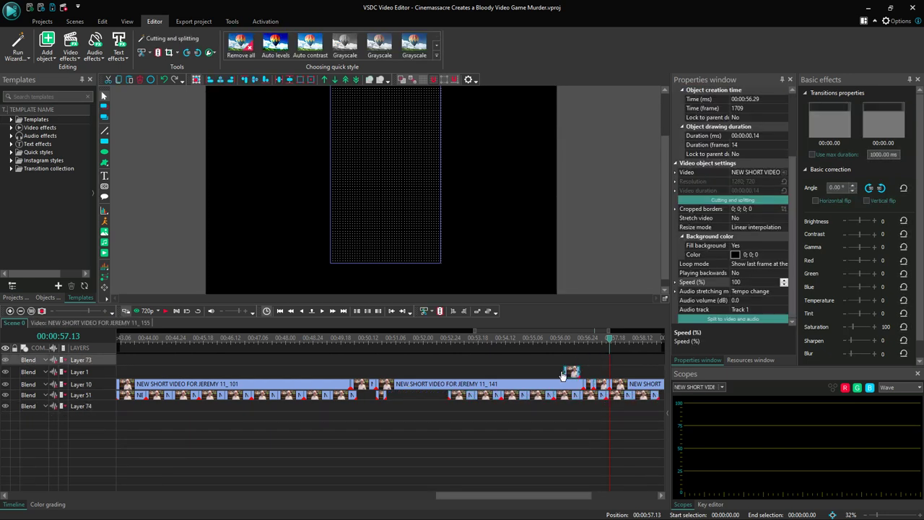
left_click_drag(394, 398, 387, 397)
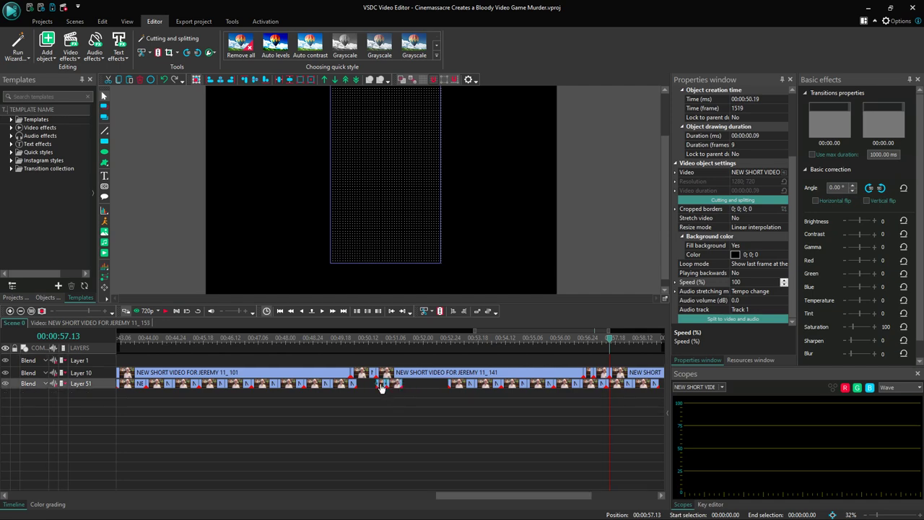
double_click(388, 397)
left_click(220, 359)
key("Delete")
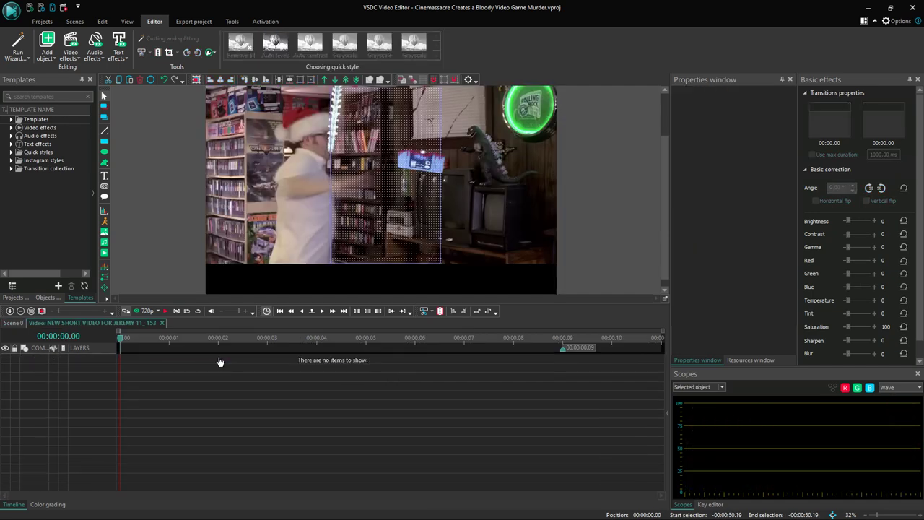
left_click(15, 323)
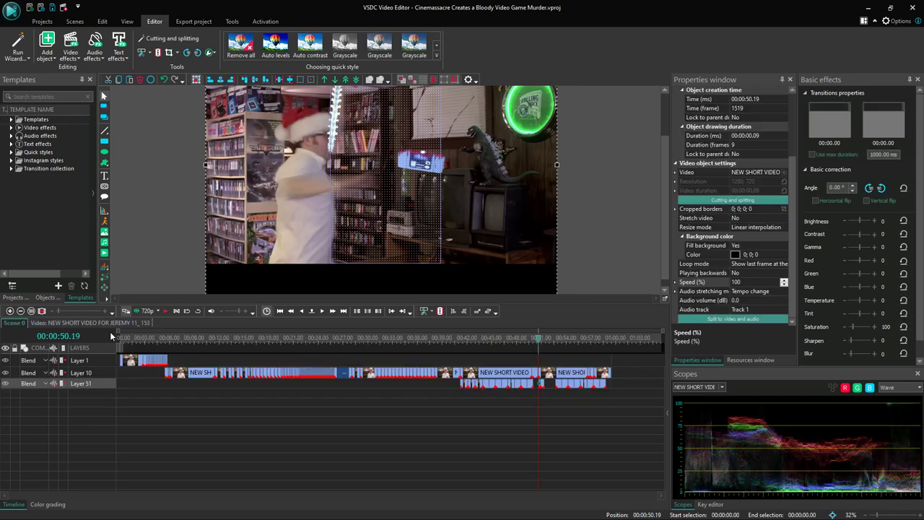
Play back the inserted 9-frame and 14-frame clips on Layer 51 from 00:00:50.19
left_click_drag(52, 316, 89, 312)
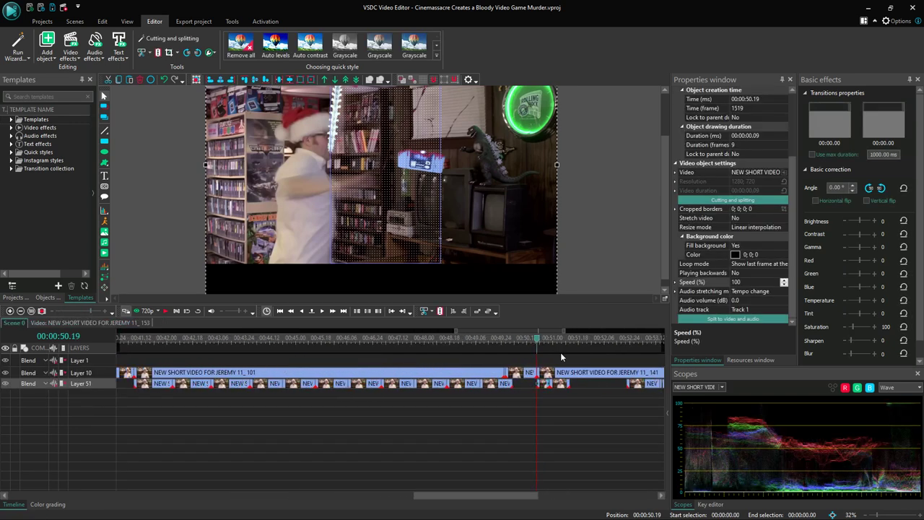
left_click(166, 311)
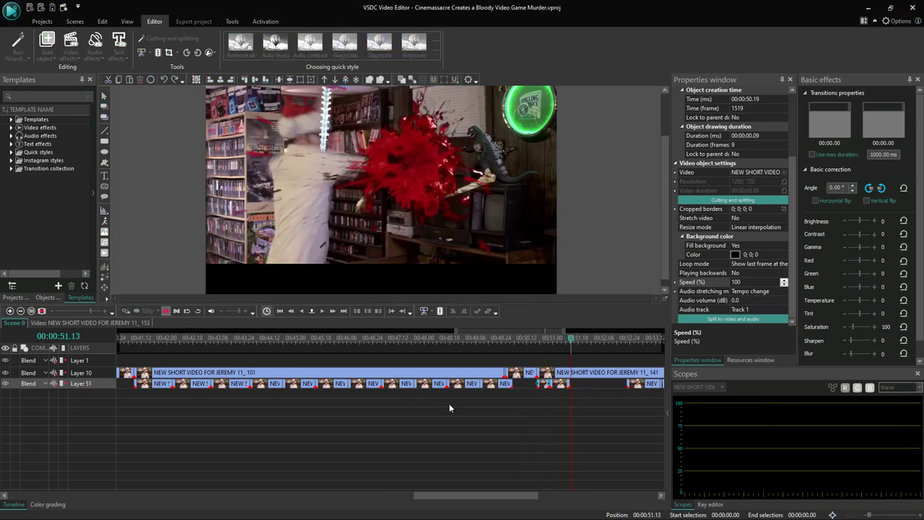
key("space")
Move the eight 23-frame clips on Layer 51 back to directly follow the inserted 14-frame clip, closing the gap
left_click_drag(503, 497, 570, 496)
left_click(613, 404)
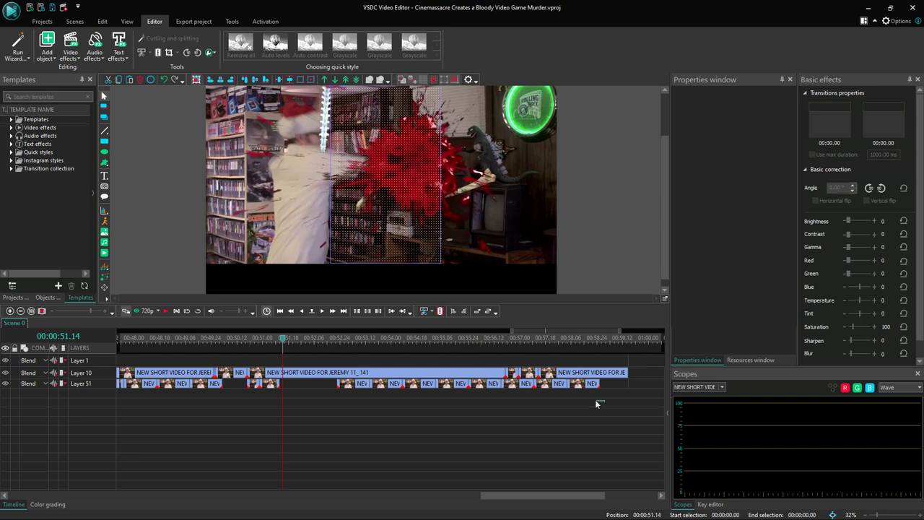
left_click(364, 384)
left_click_drag(362, 385, 312, 385)
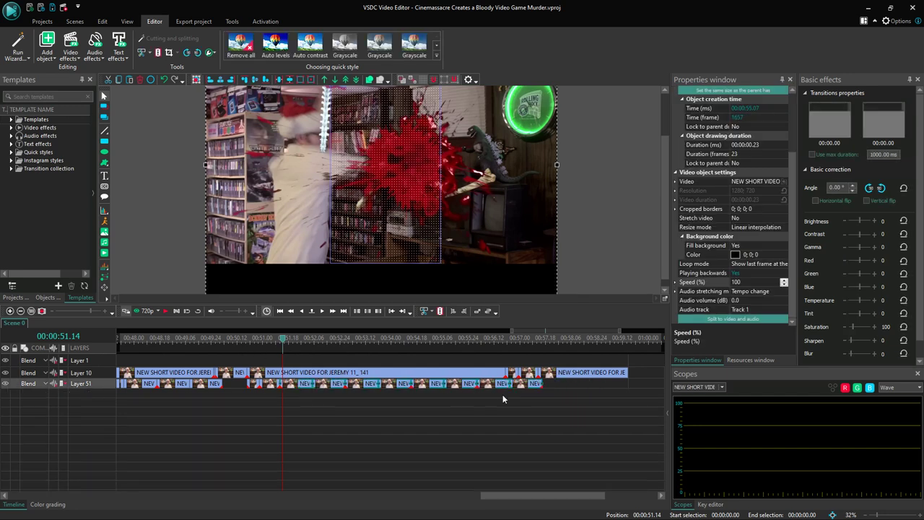
Play back the closed-up Layer 51 sequence to check the transition into the repeated blood burst
left_click(165, 311)
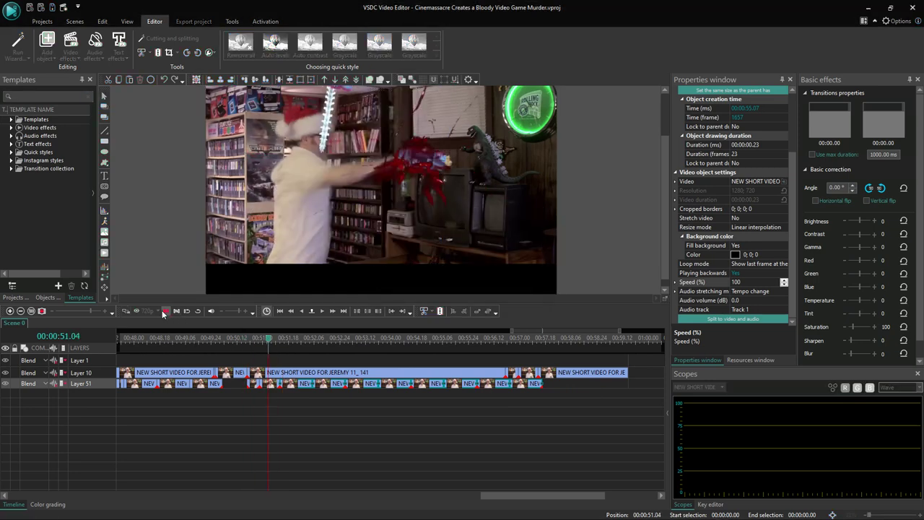
left_click(228, 339)
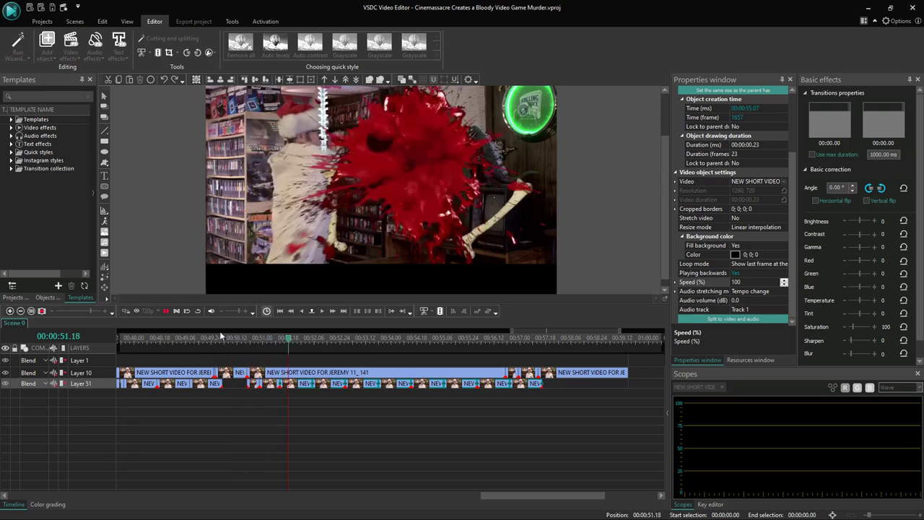
left_click(166, 311)
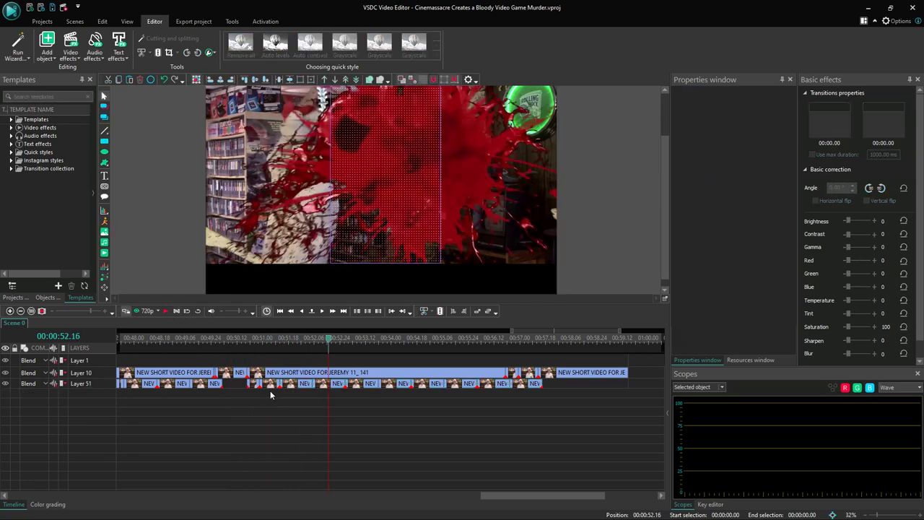
Open the 14-frame clip on Layer 51 for cutting and splitting and restore its previously cut opening region
left_click(254, 387)
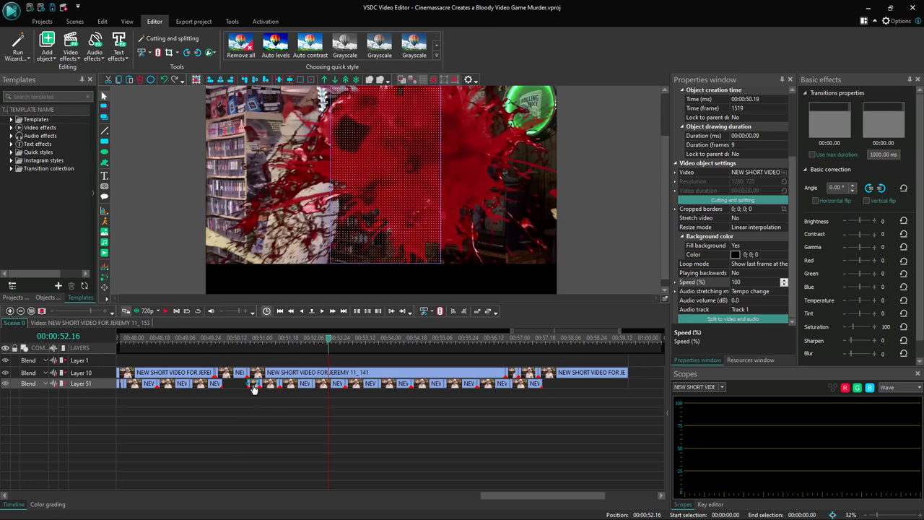
left_click(266, 388)
right_click(265, 388)
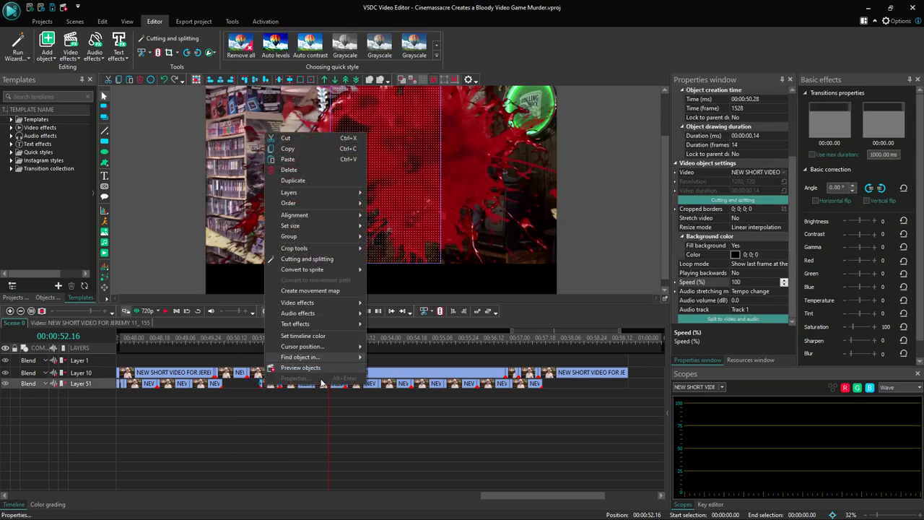
left_click(321, 259)
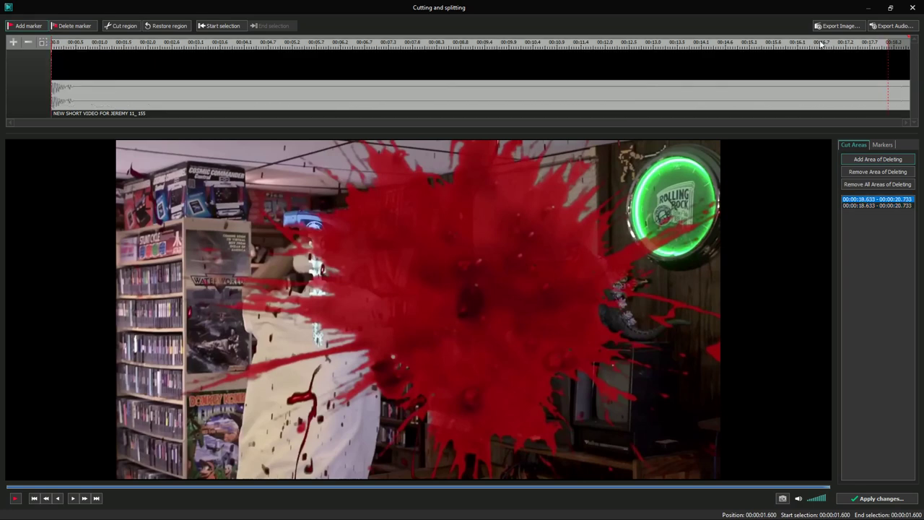
left_click(887, 44)
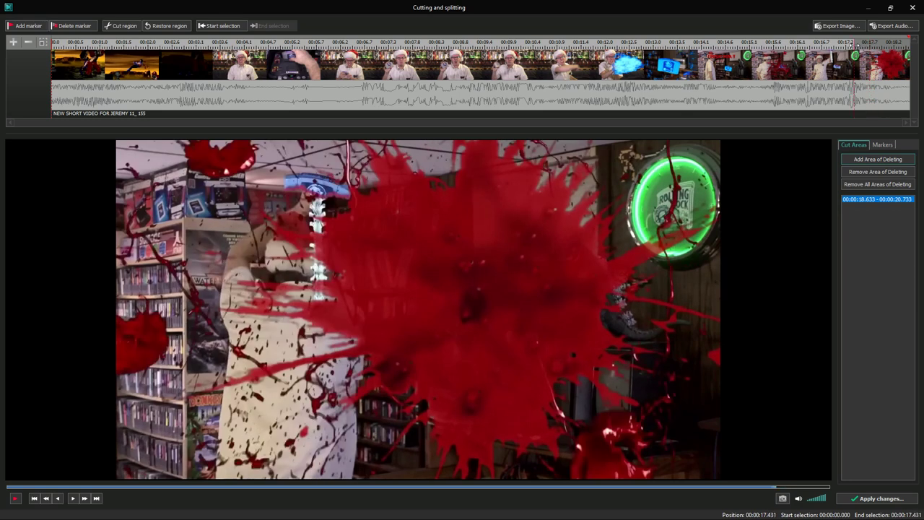
Cut 00:00:00.000 to 00:00:17.295 from the clip, preview the remaining burst and apply the changes
mouse_move(843, 45)
left_mouse_down()
mouse_move(823, 46)
mouse_move(836, 46)
left_mouse_up()
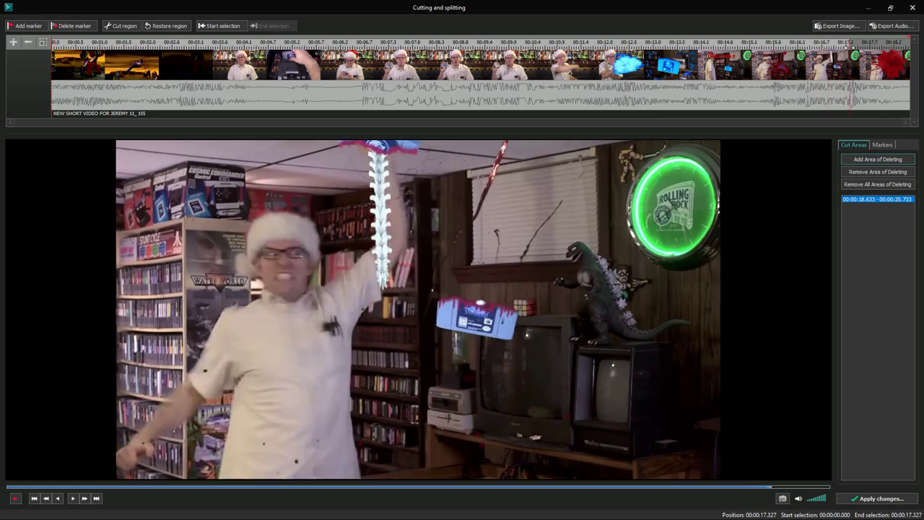
left_click_drag(849, 44, 849, 44)
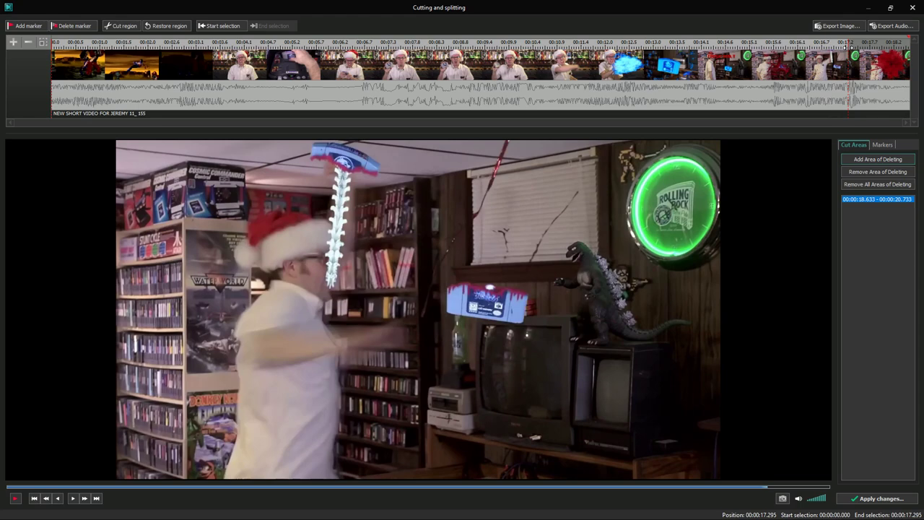
key("Delete")
left_click(15, 499)
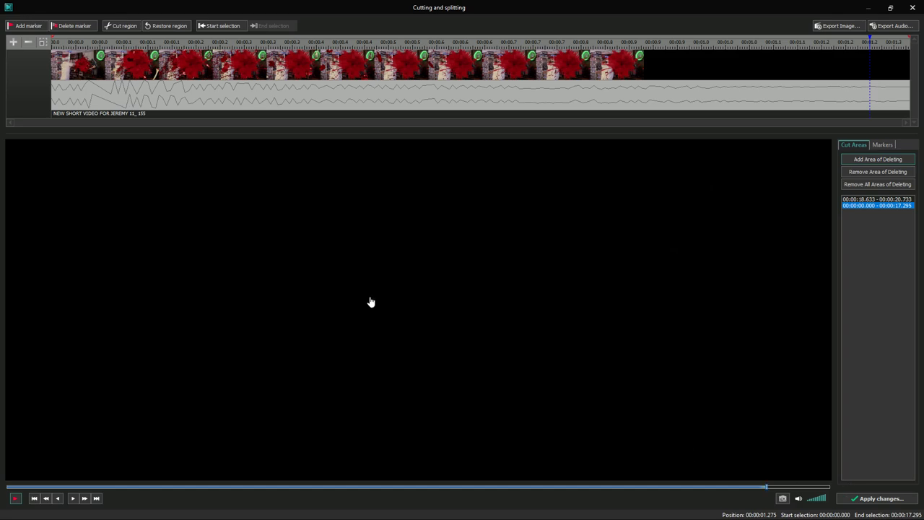
left_click(878, 498)
left_click(500, 257)
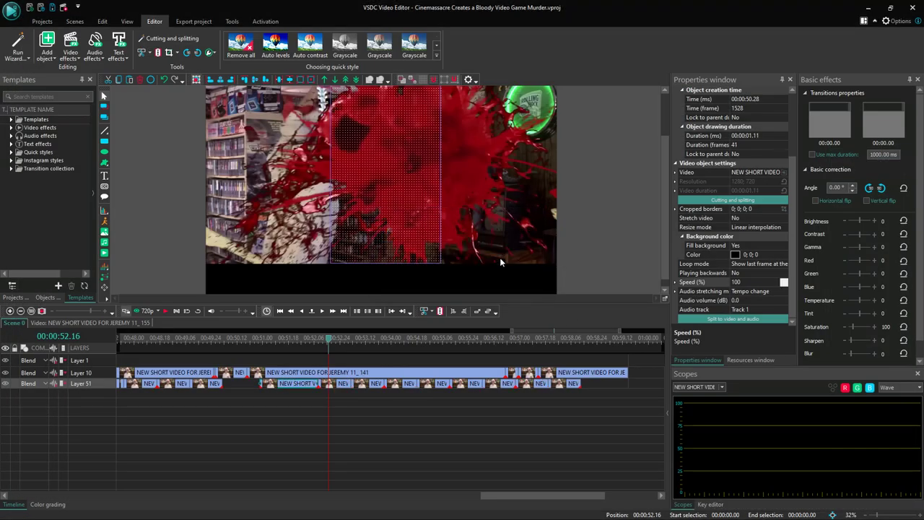
Put the recut clip in place of the 9-frame clip at 00:00:50.19 on Layer 51 and play it back from 00:00:50.11
left_click_drag(280, 387, 267, 388)
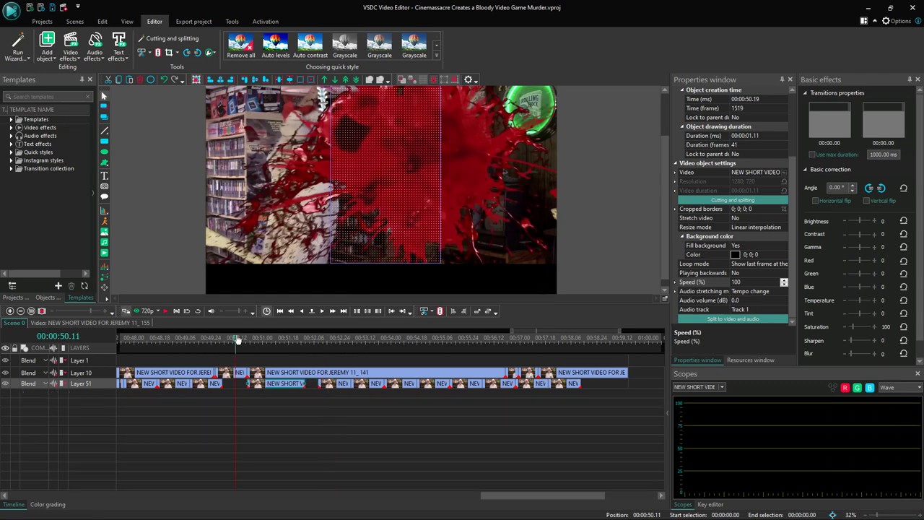
left_click(159, 310)
left_click(165, 311)
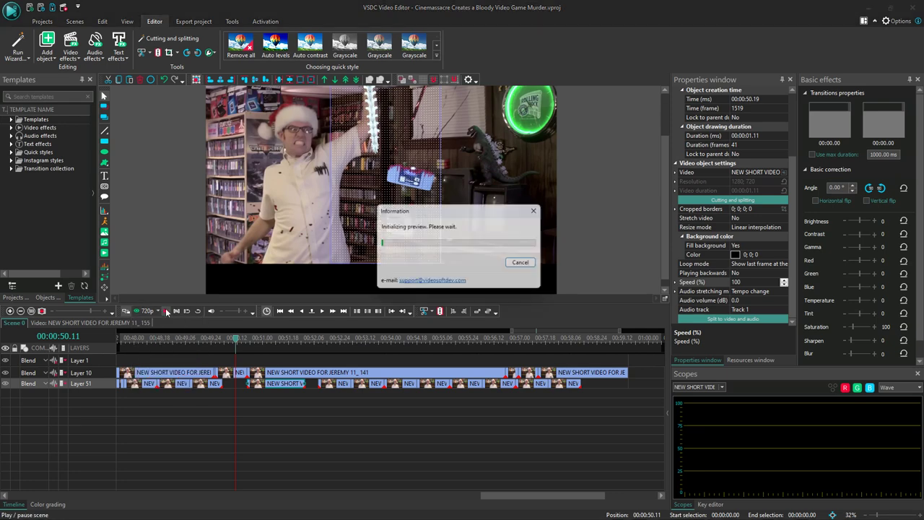
left_click(166, 311)
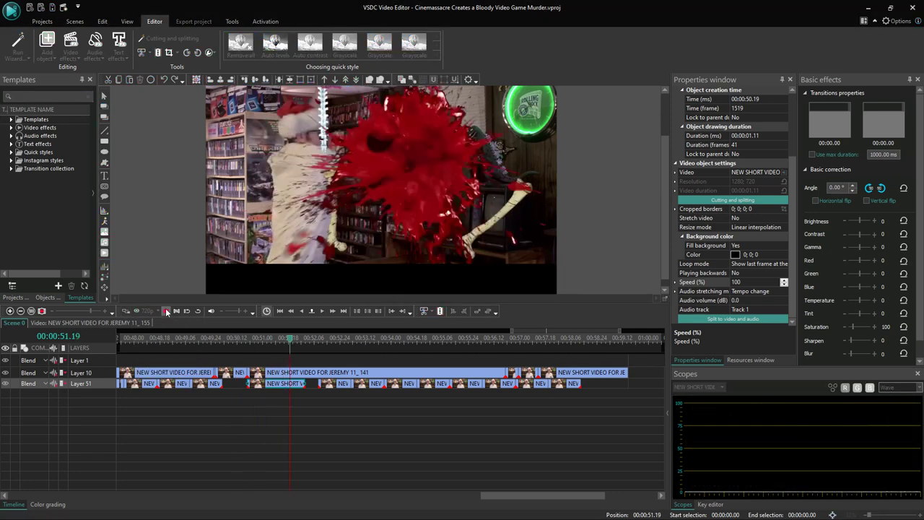
left_click(166, 311)
Move the eight 23-frame clips on Layer 51 to 00:00:52.00, directly after the recut clip, and delete the last one
left_click_drag(601, 403, 325, 388)
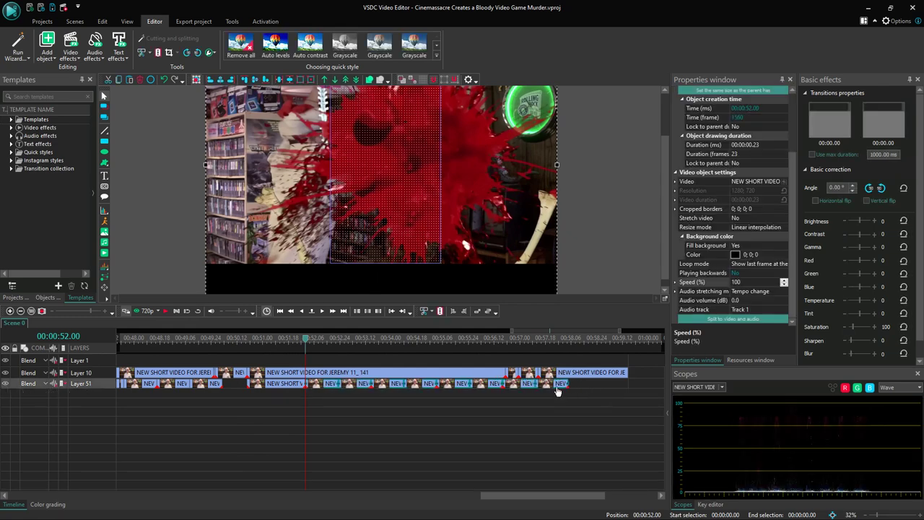
mouse_move(567, 390)
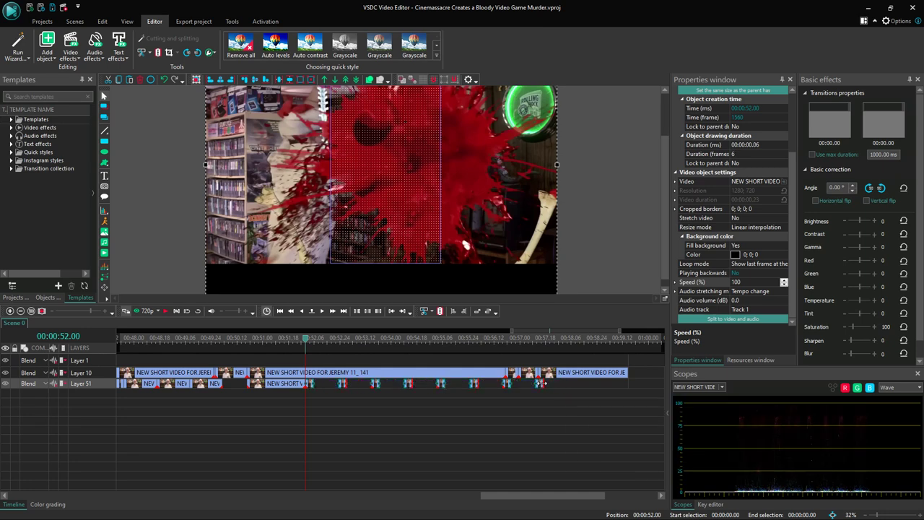
left_click(103, 21)
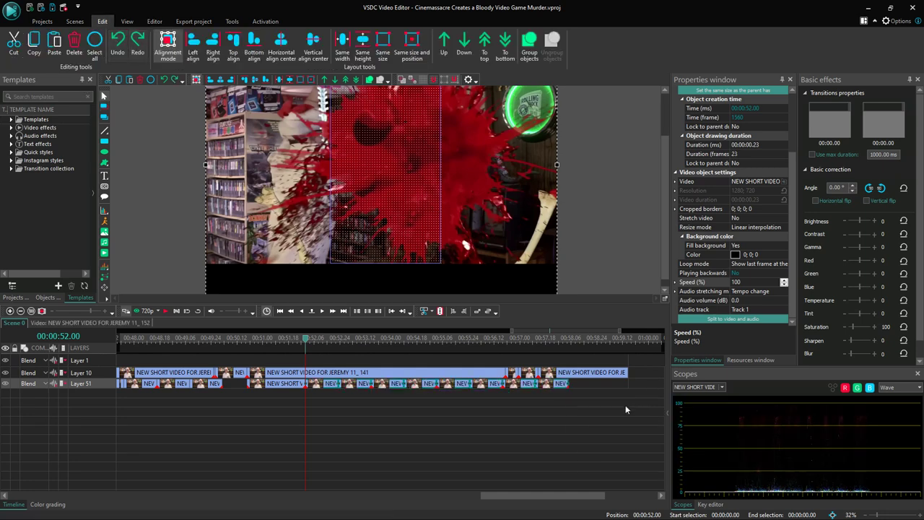
left_click(569, 410)
left_click(556, 387)
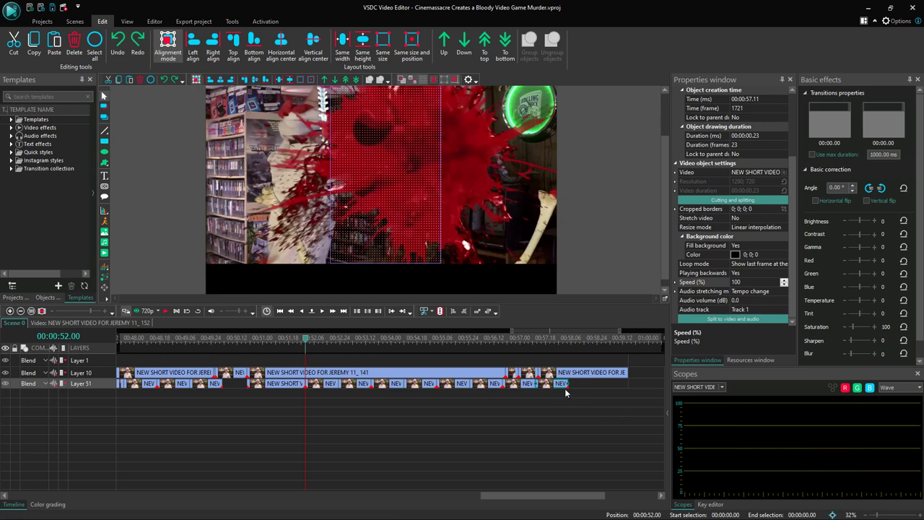
key("Delete")
Play back the end of the scene from about 00:00:56 to check the transition from the blood burst into the FATALITY title
double_click(530, 374)
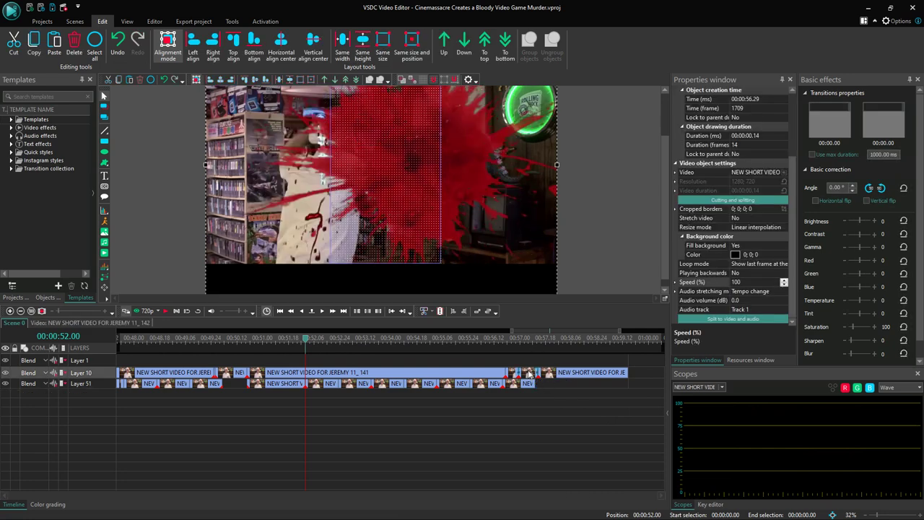
left_click(17, 323)
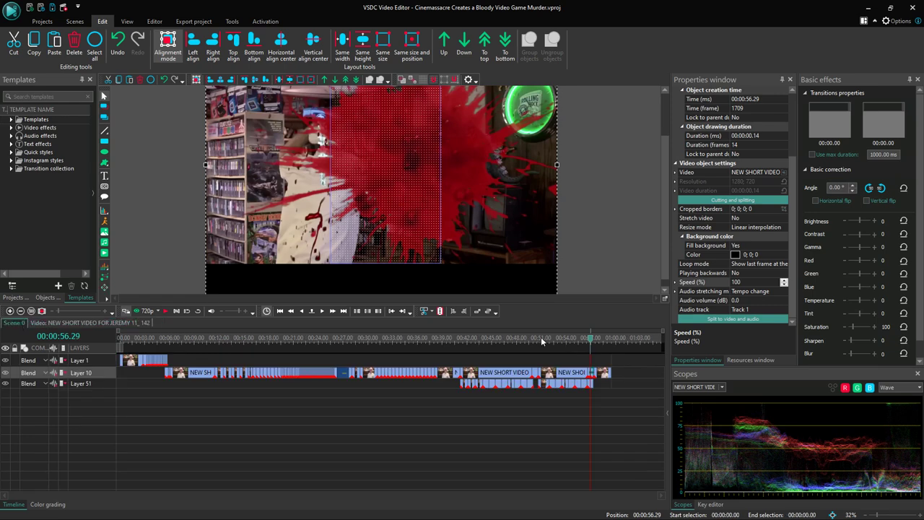
left_click(583, 338)
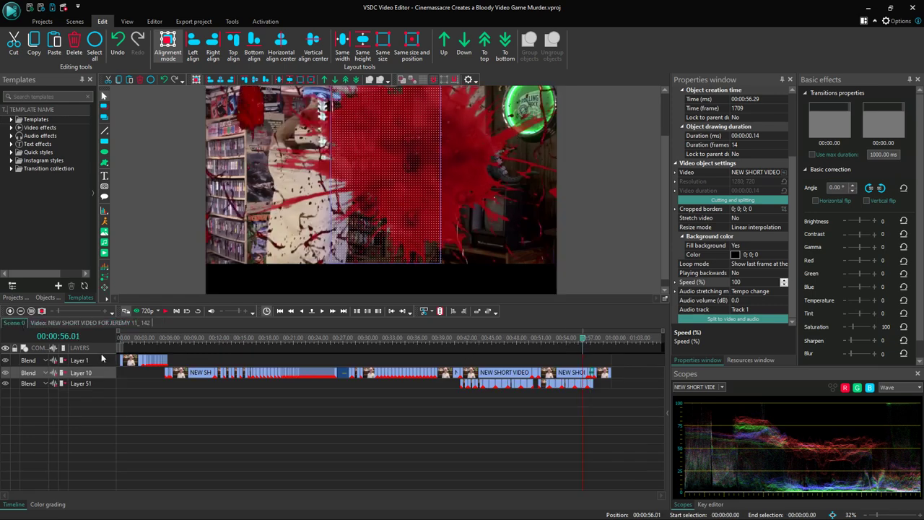
left_click(166, 312)
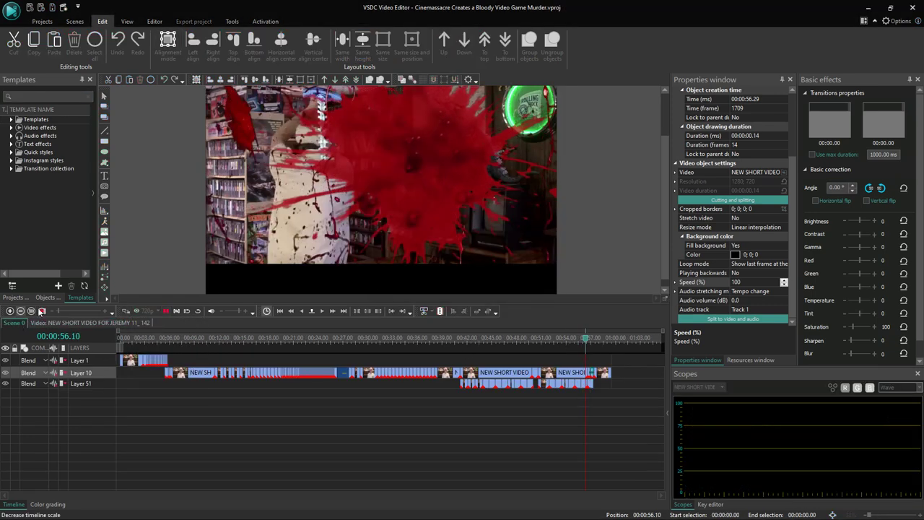
left_click(70, 312)
left_click_drag(70, 312, 89, 312)
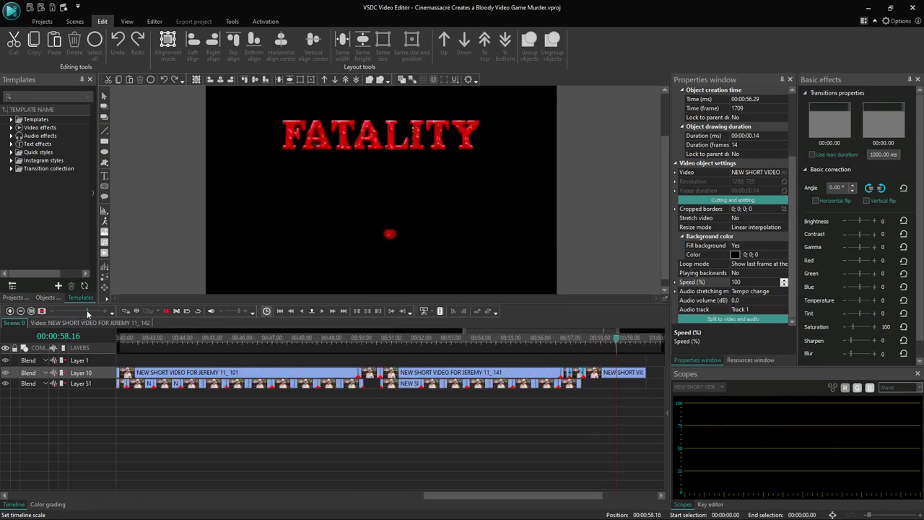
left_click(547, 343)
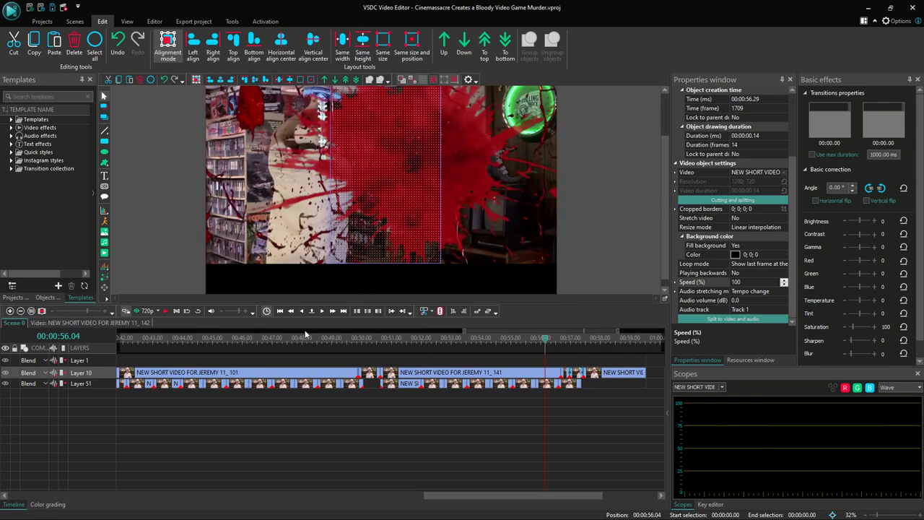
left_click(165, 311)
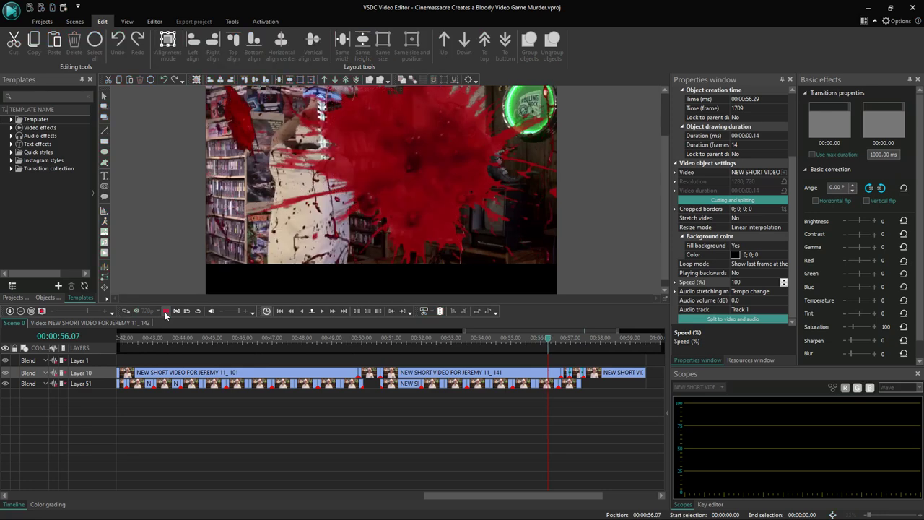
left_click(165, 312)
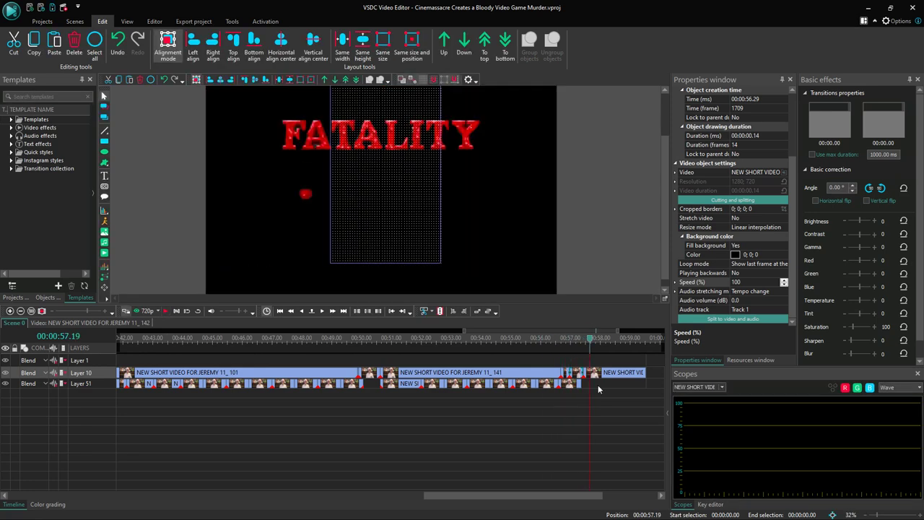
Add a 10-frame Silence audio effect on a new layer at the start of the 14-frame clip on Layer 10
left_click(578, 343)
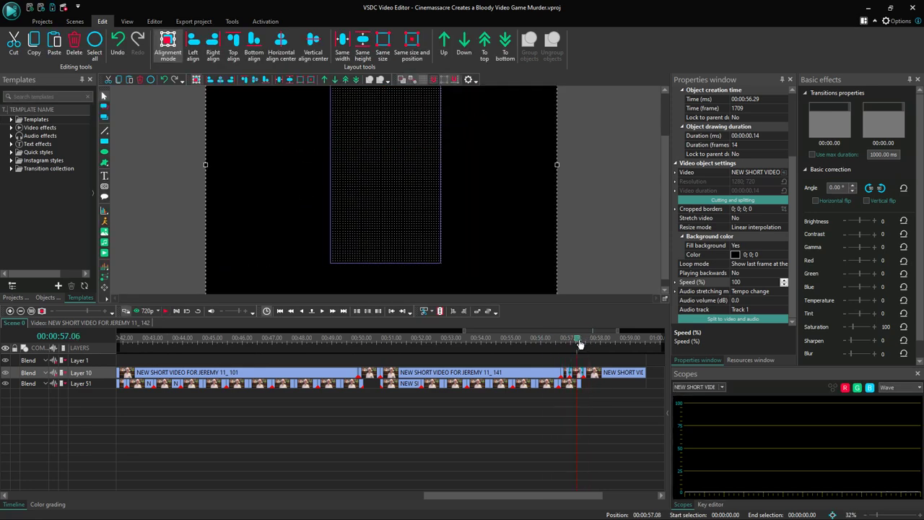
double_click(579, 380)
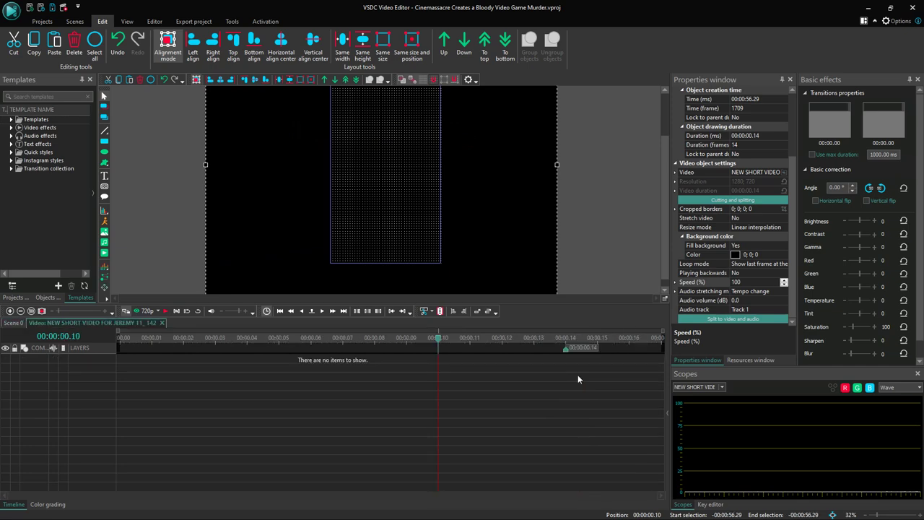
right_click(506, 403)
mouse_move(579, 335)
left_click(704, 359)
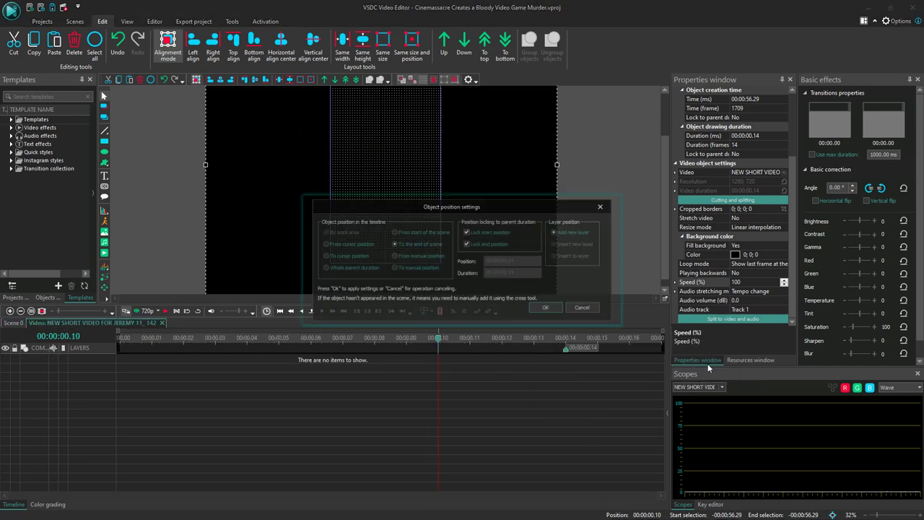
left_click(593, 311)
right_click(581, 394)
mouse_move(672, 323)
mouse_move(701, 328)
left_click(798, 346)
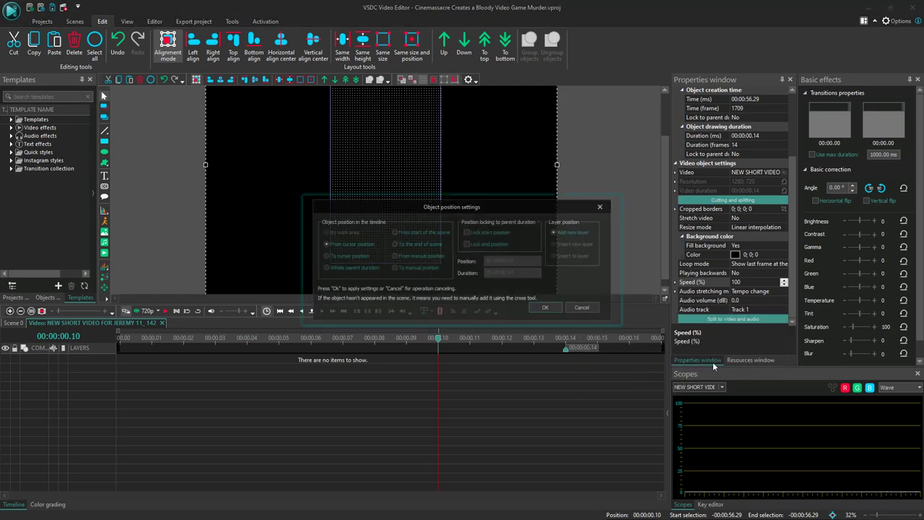
left_click(550, 311)
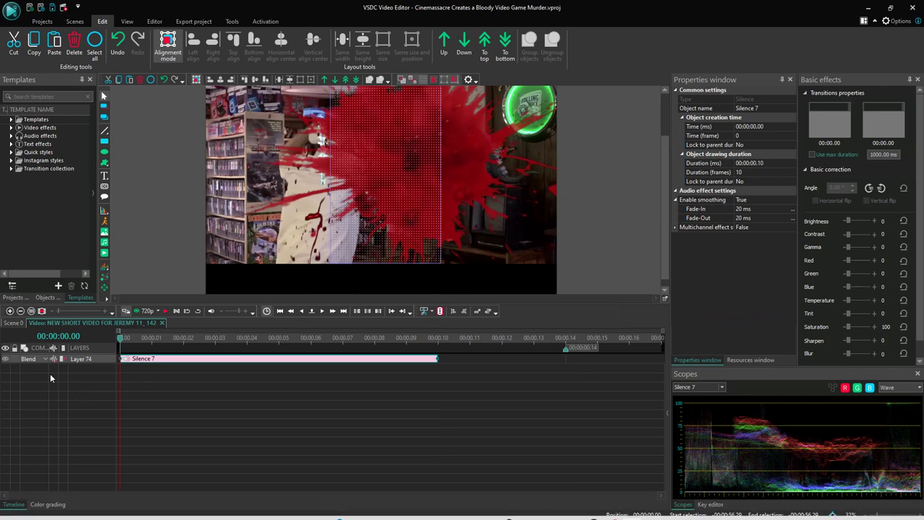
Return to the main scene and play back the ending, followed by the finishing sequence from 00:00:40.09
left_click(12, 322)
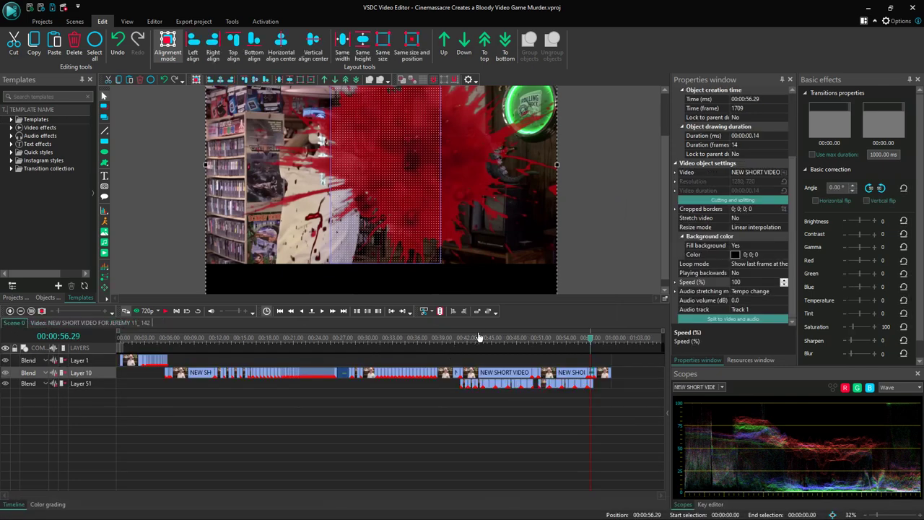
left_click(166, 311)
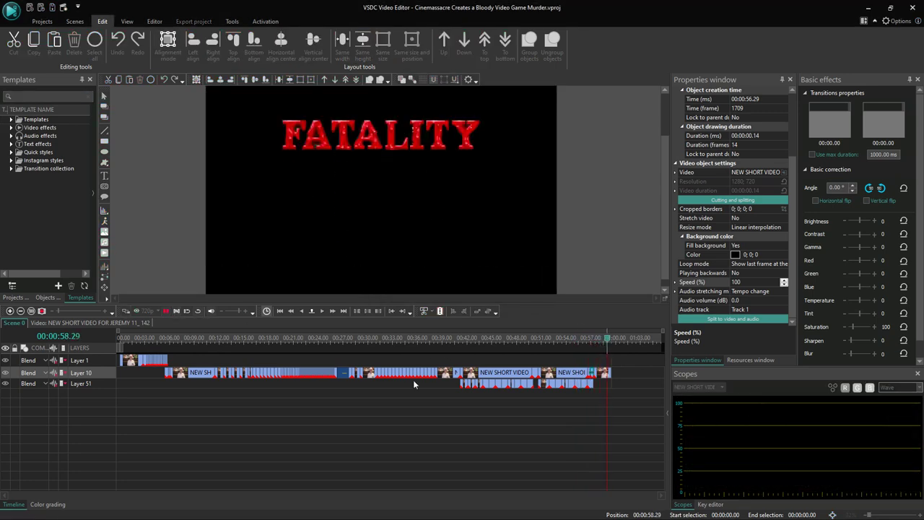
left_click(455, 338)
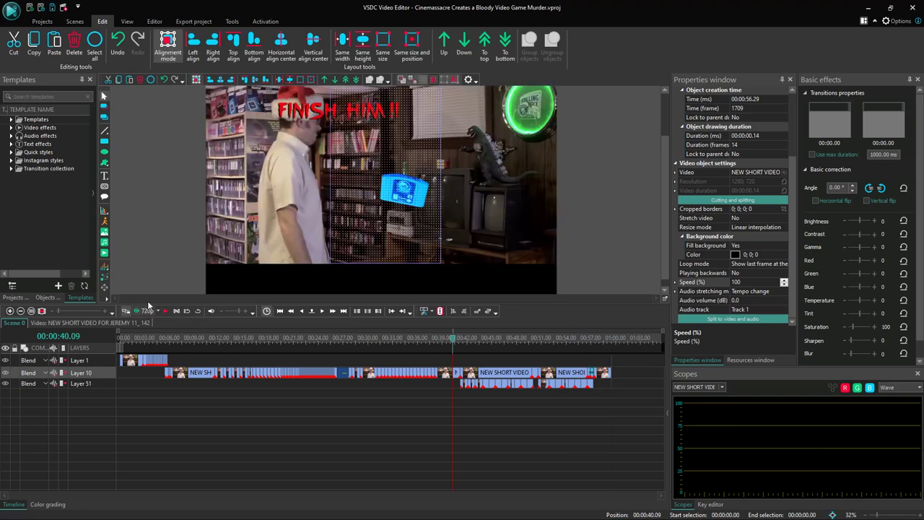
left_click(165, 311)
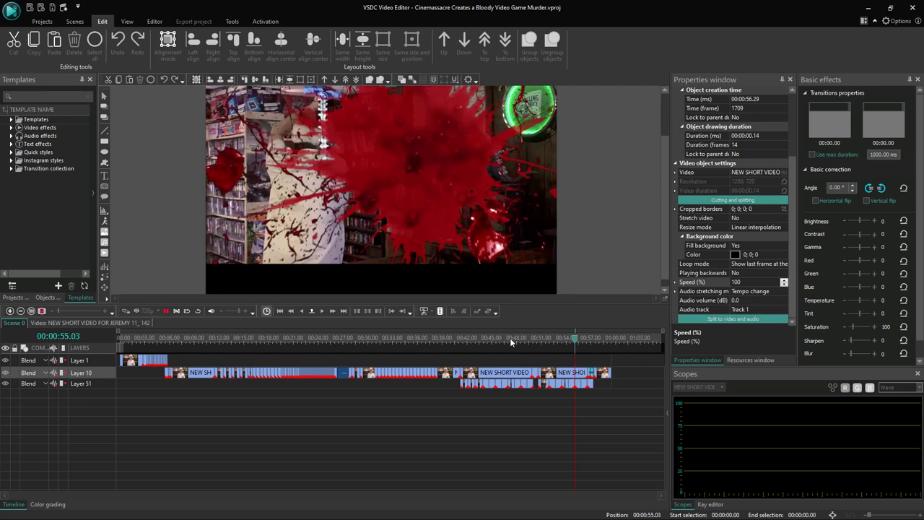
left_click(173, 311)
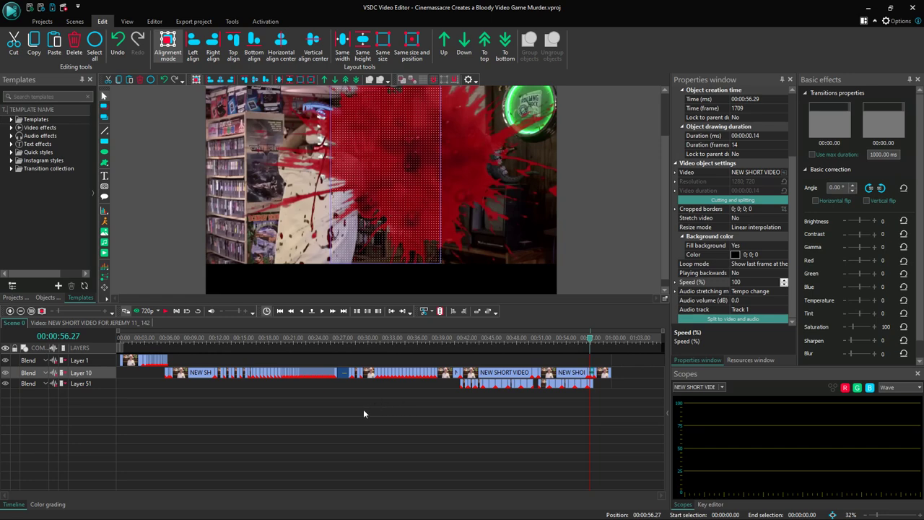
Save the edited project using Save as project
left_click(42, 21)
left_click(162, 60)
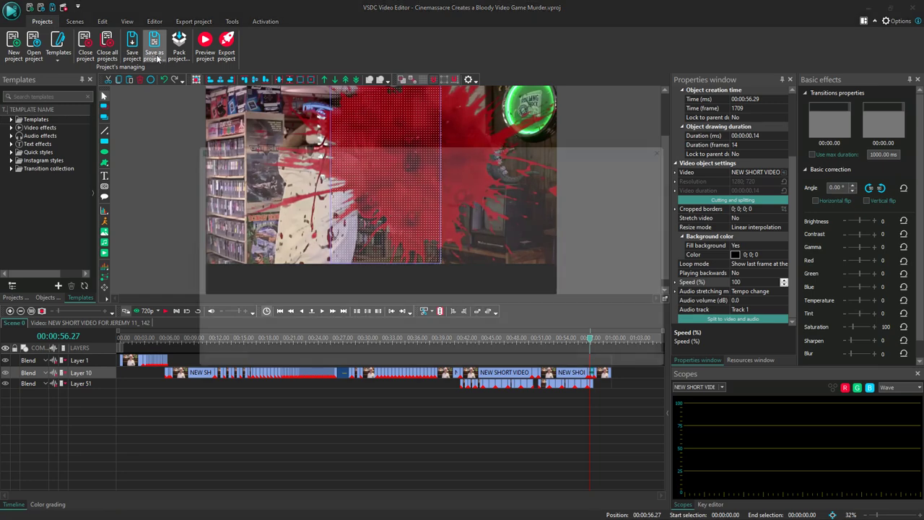
left_click(623, 371)
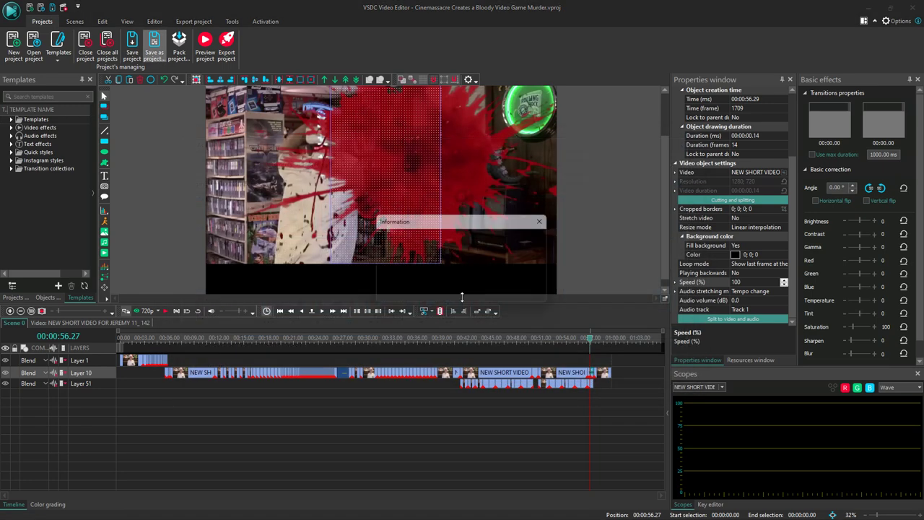
Edit the MP4 export profile: set the audio frequency and channels to Original and the framerate to 1 fps
left_click(193, 21)
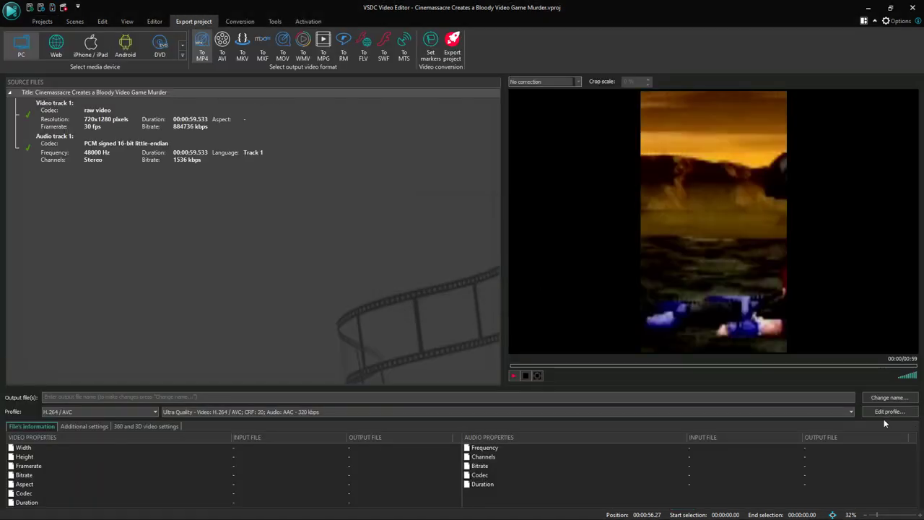
left_click(888, 412)
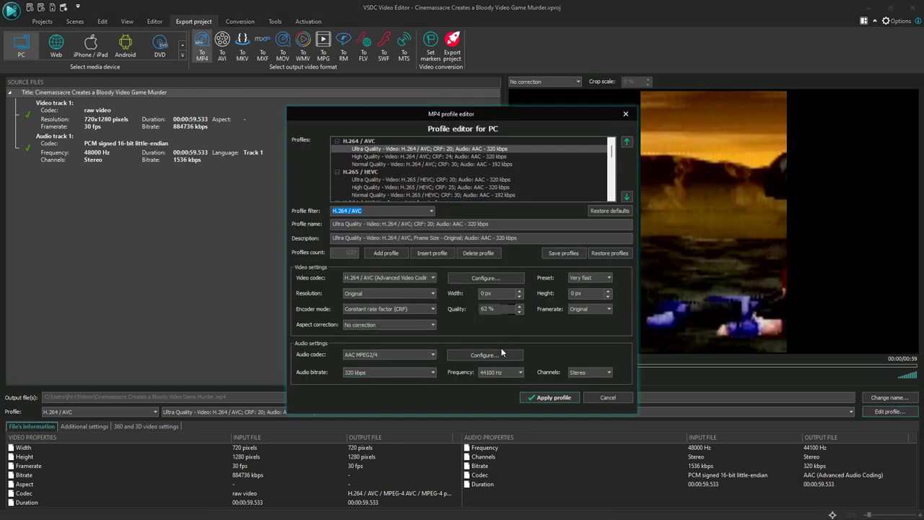
left_click(495, 373)
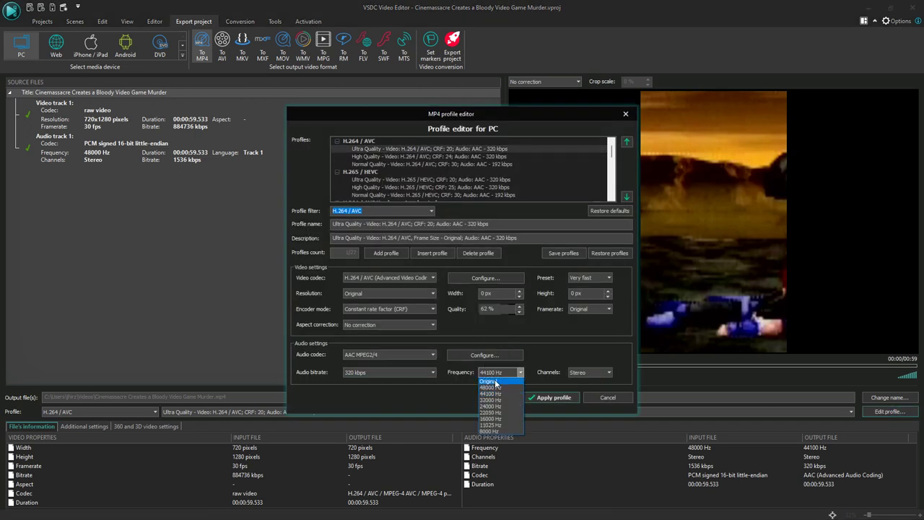
left_click(495, 379)
left_click(588, 374)
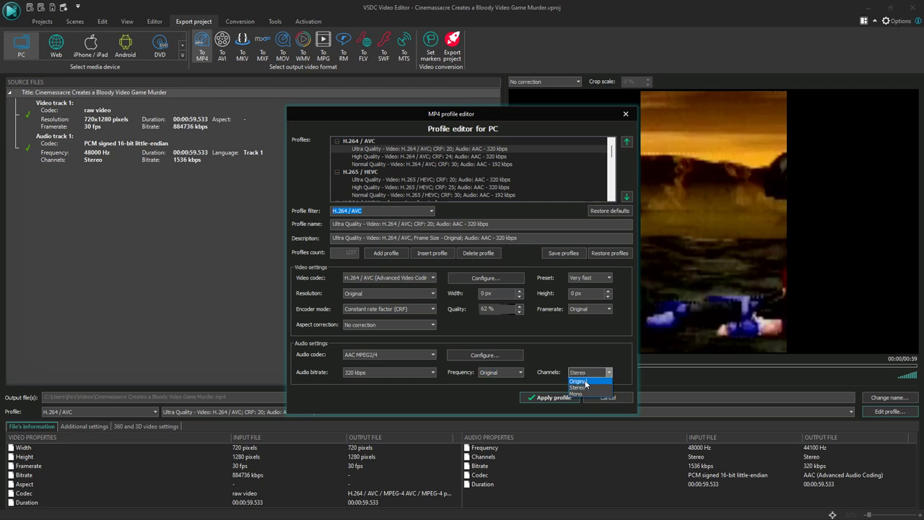
left_click(589, 309)
left_click(580, 327)
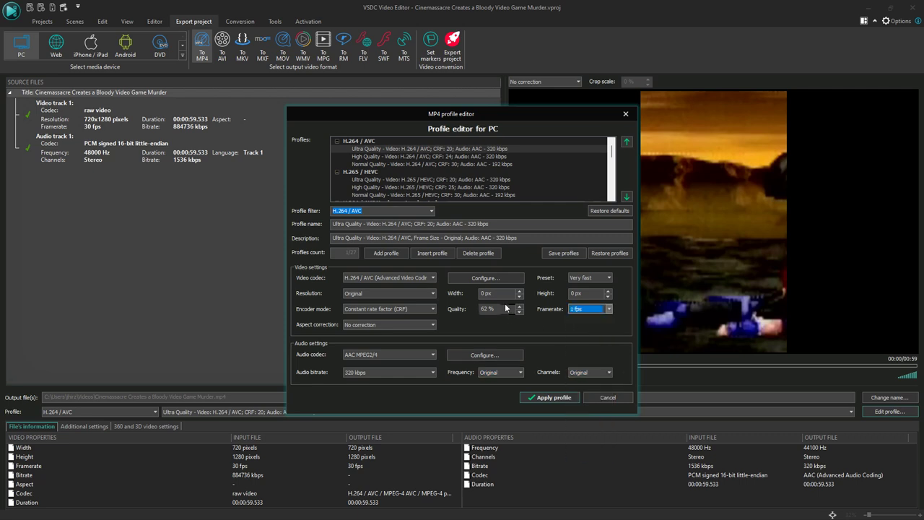
Keep the profile's aspect ratio uncorrected and set the H.264 codec's constant quantizer (QP) to 14
left_click(409, 324)
left_click(390, 325)
left_click(485, 278)
left_click(489, 267)
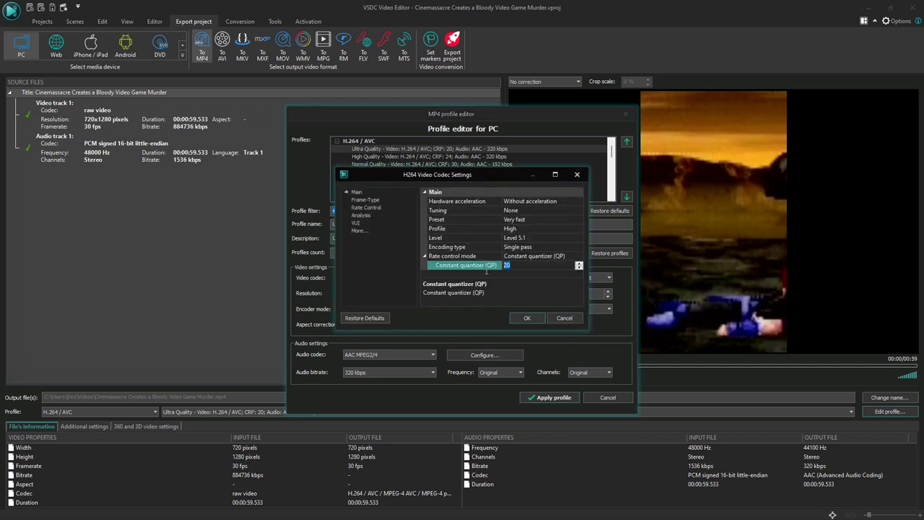
type("154")
key("BackSpace")
key("BackSpace")
type("4")
left_click(532, 317)
Set the profile's resolution to 160 x 120 pixels and export the project with it
left_click(381, 296)
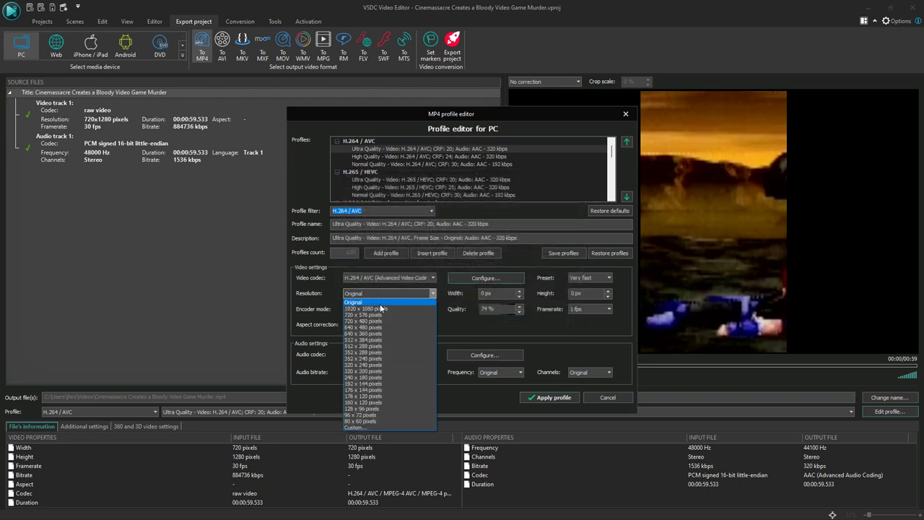
left_click(368, 402)
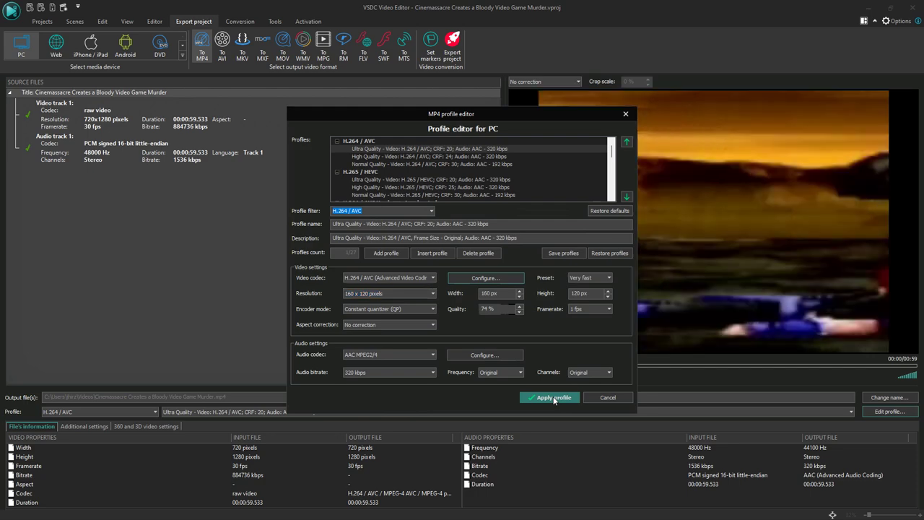
left_click(555, 399)
left_click(452, 47)
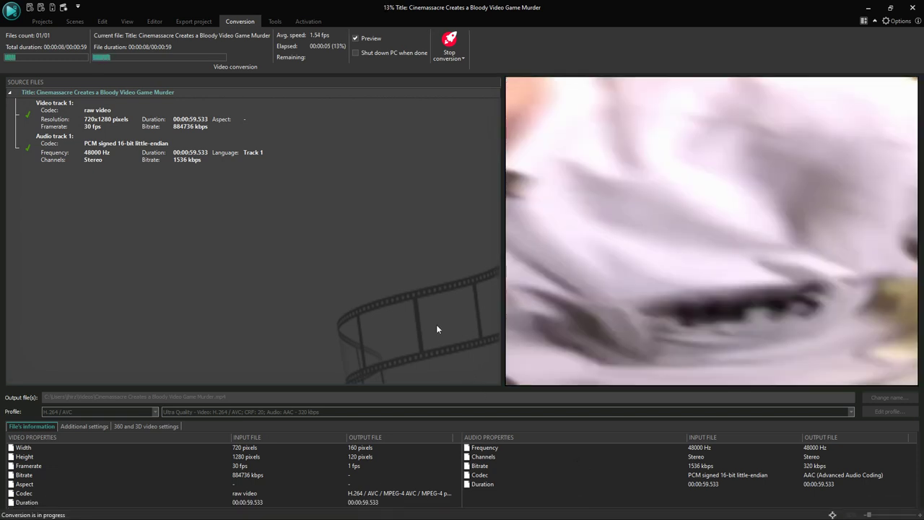
Launch Audacity and dismiss its welcome window
mouse_move(848, 513)
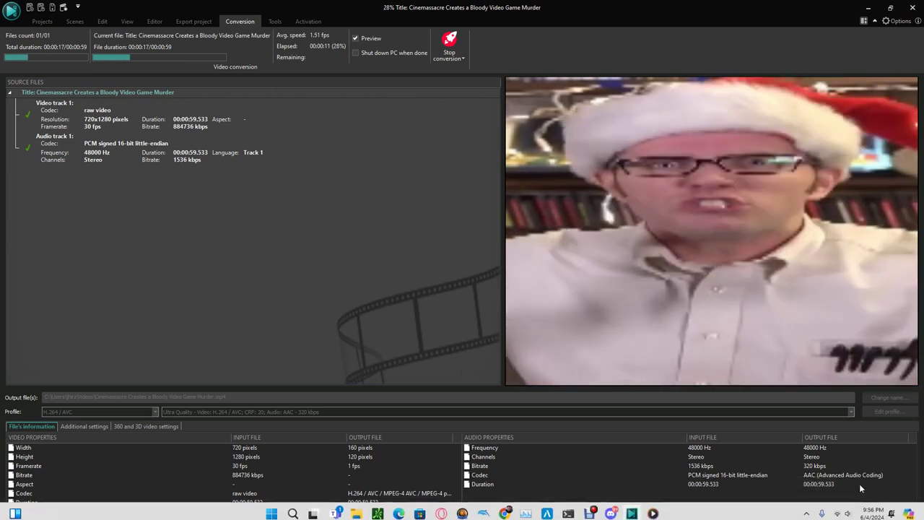
left_click(807, 509)
left_click(293, 508)
type("audacity")
key("Return")
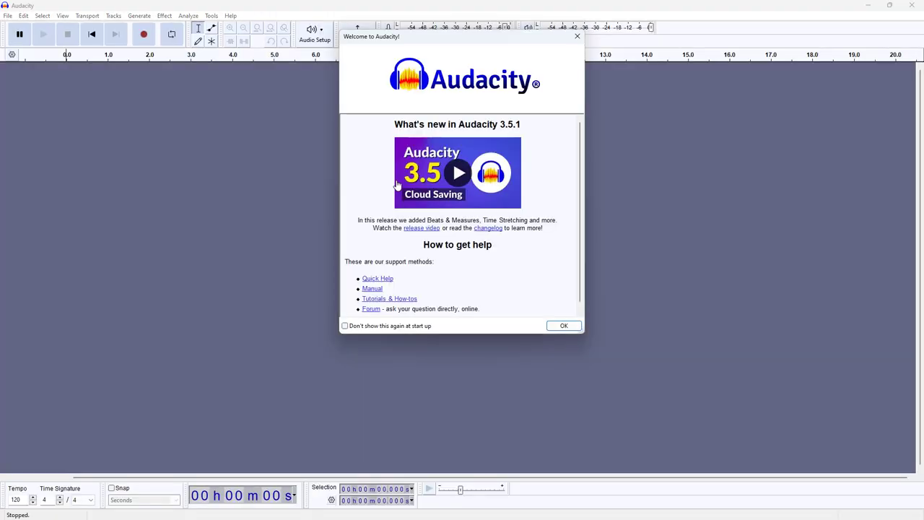
left_click(570, 325)
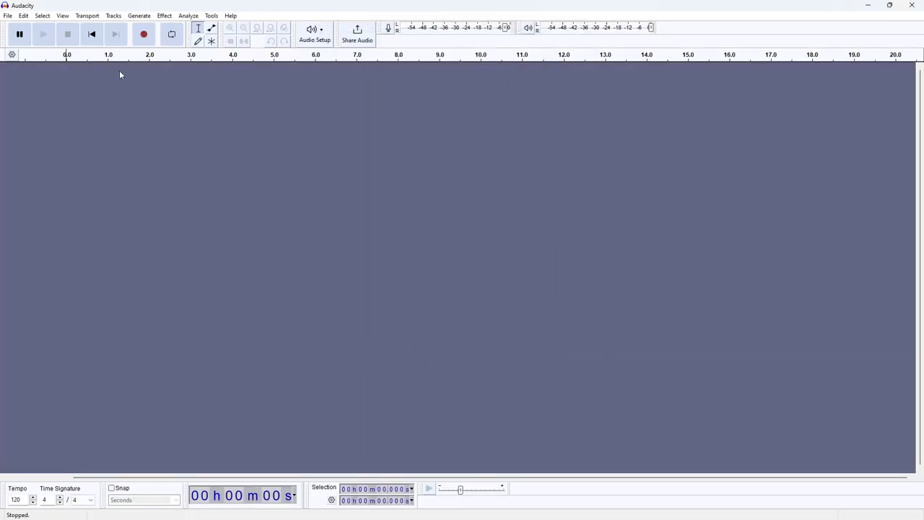
Choose Cinemassacre Creates a Bloody Video Game Murder.mp4 in Audacity's open dialog, then switch to VSDC Video Editor to check the export progress
left_click(6, 16)
left_click(18, 35)
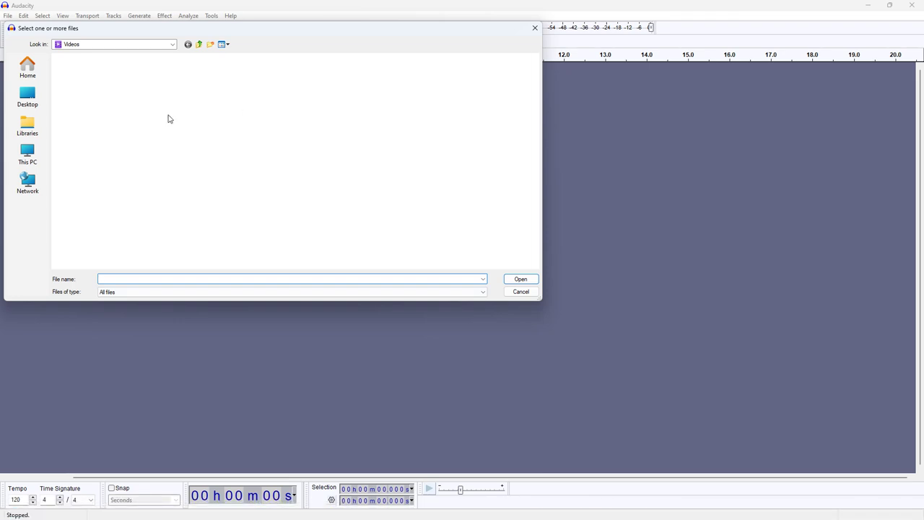
left_click(178, 166)
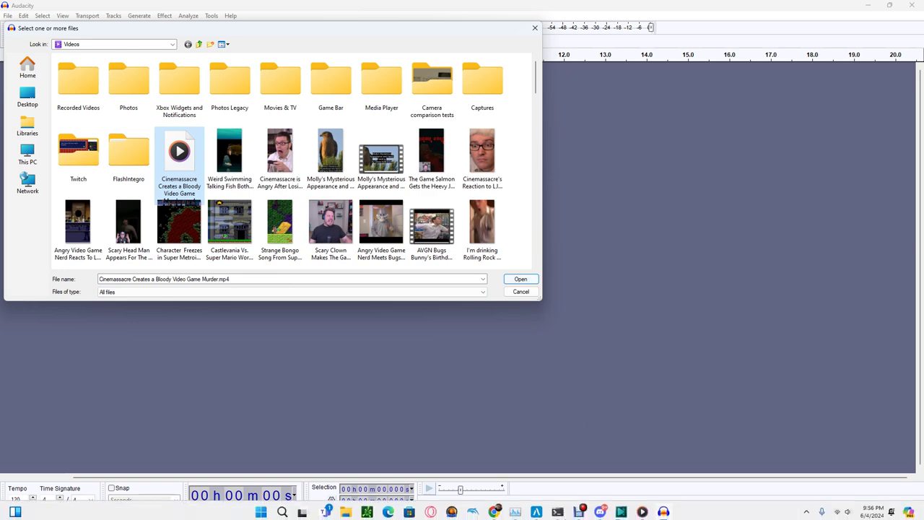
mouse_move(621, 509)
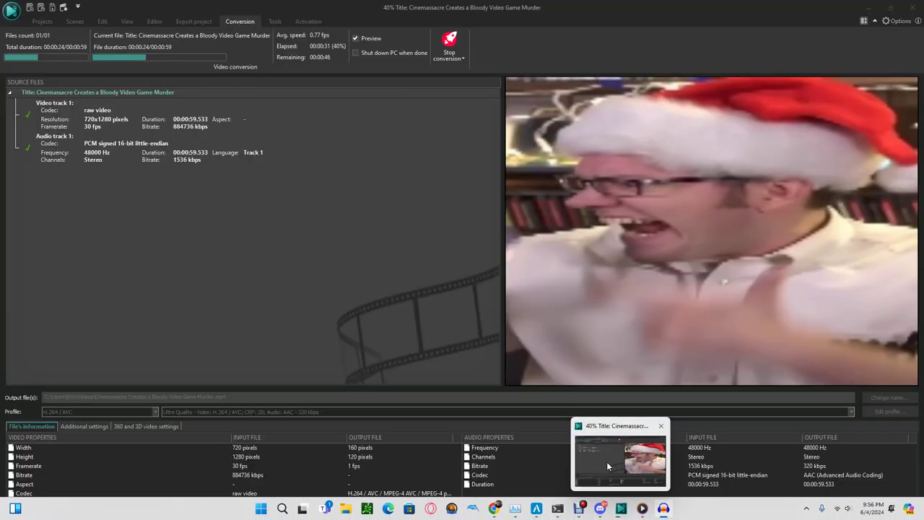
left_click(608, 464)
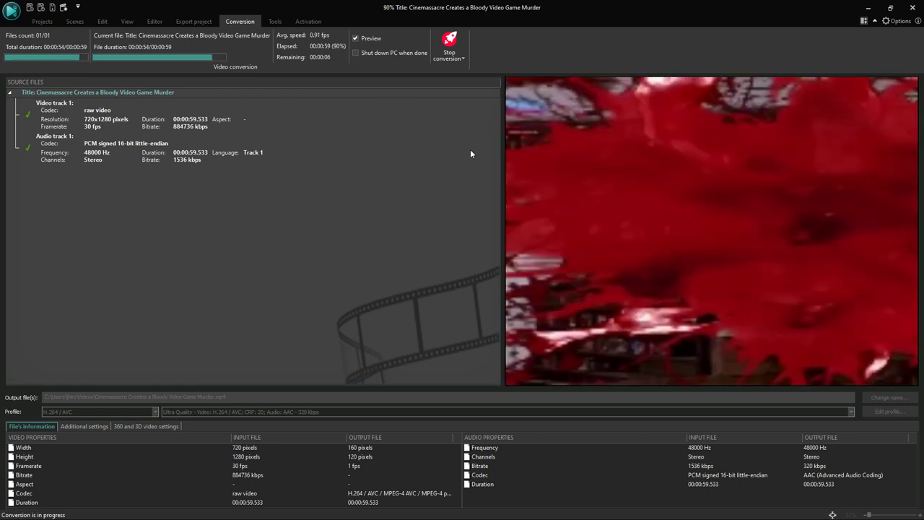
Switch back to Audacity and open the exported Cinemassacre Creates a Bloody Video Game Murder.mp4
mouse_move(626, 513)
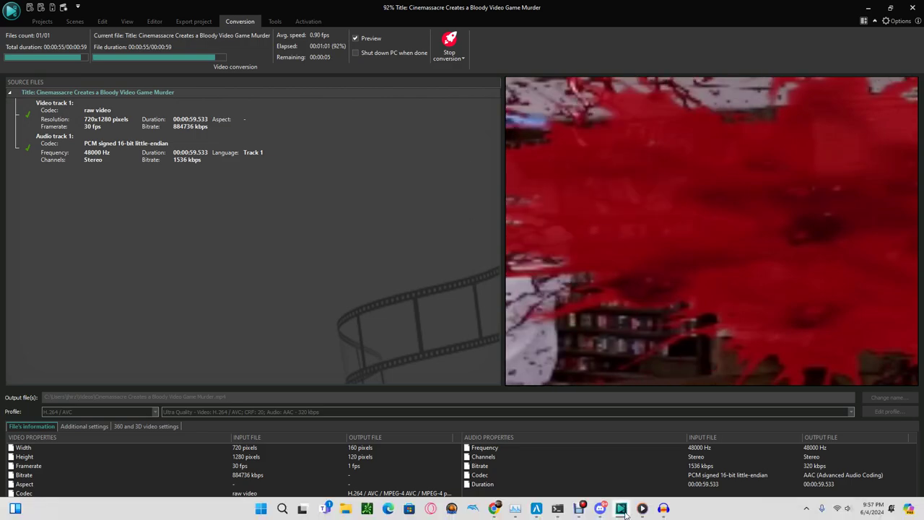
left_click(664, 508)
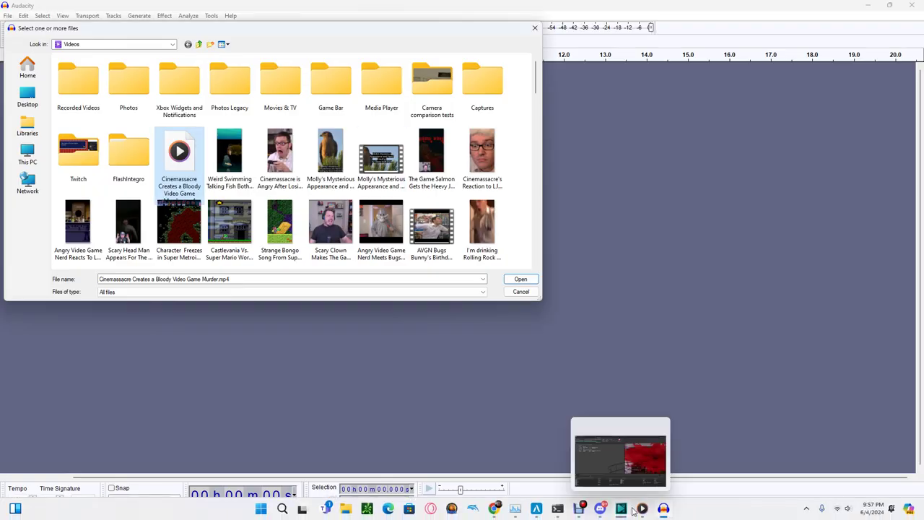
left_click(642, 509)
left_click(708, 66)
left_click(230, 153)
left_click(179, 153)
left_click(510, 280)
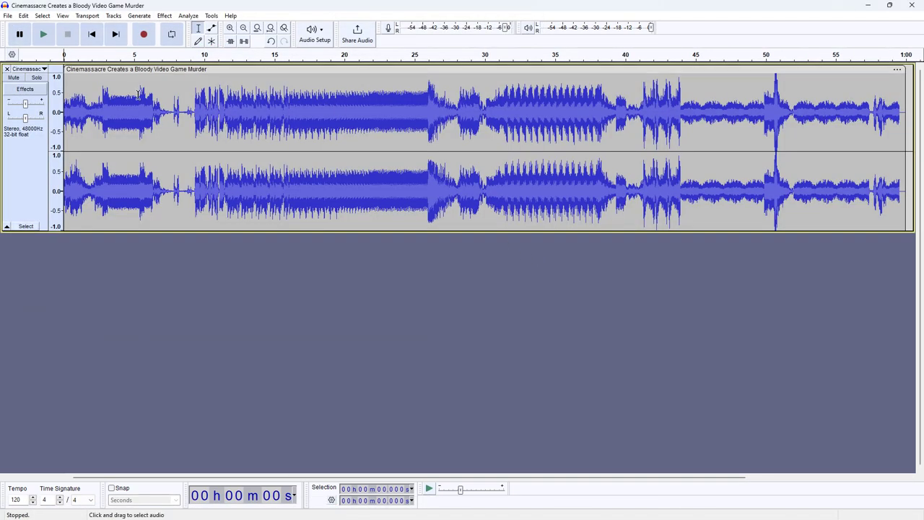
left_click(162, 16)
mouse_move(196, 74)
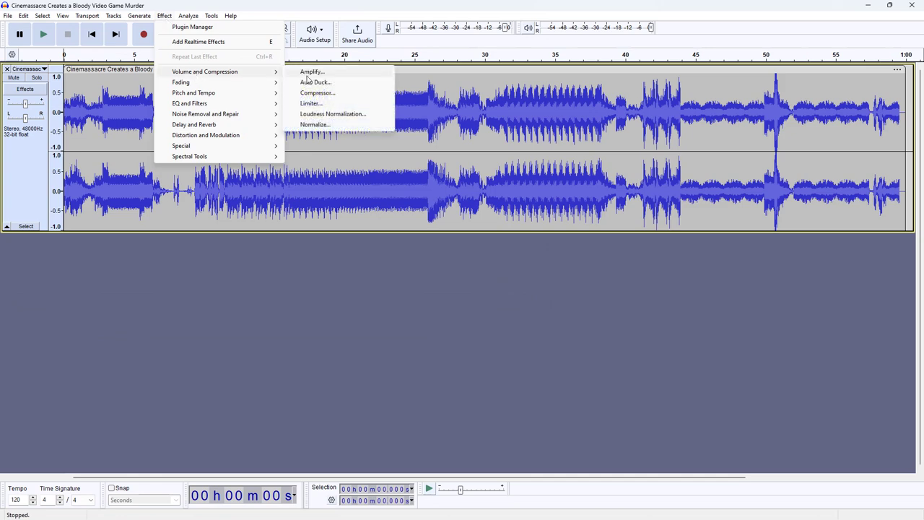
left_click(316, 92)
left_click(557, 281)
Select the whole audio track and apply the Compressor with a -60 dB threshold, -20 dB noise floor and 3.9:1 ratio
left_click(43, 16)
left_click(52, 26)
left_click(188, 16)
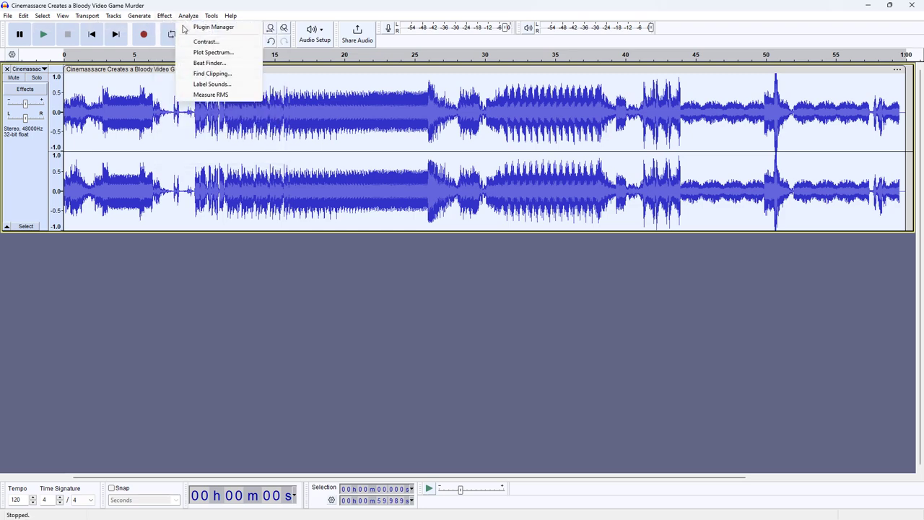
mouse_move(163, 16)
mouse_move(196, 70)
left_click(317, 92)
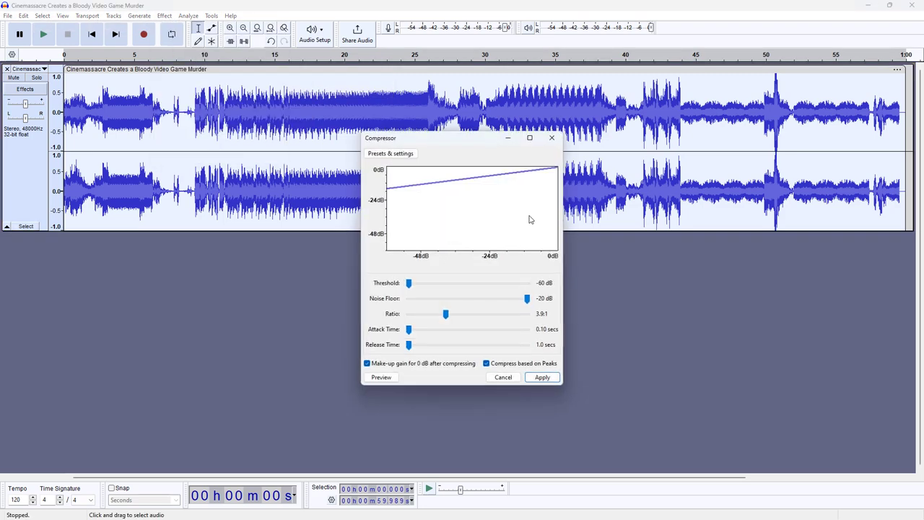
left_click(542, 376)
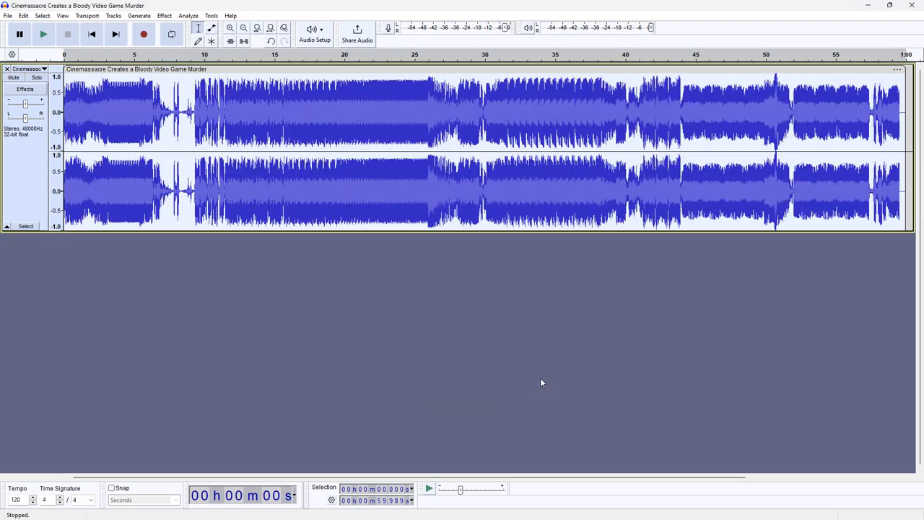
Undo the Compressor effect and redo it to compare the waveforms
left_click(24, 16)
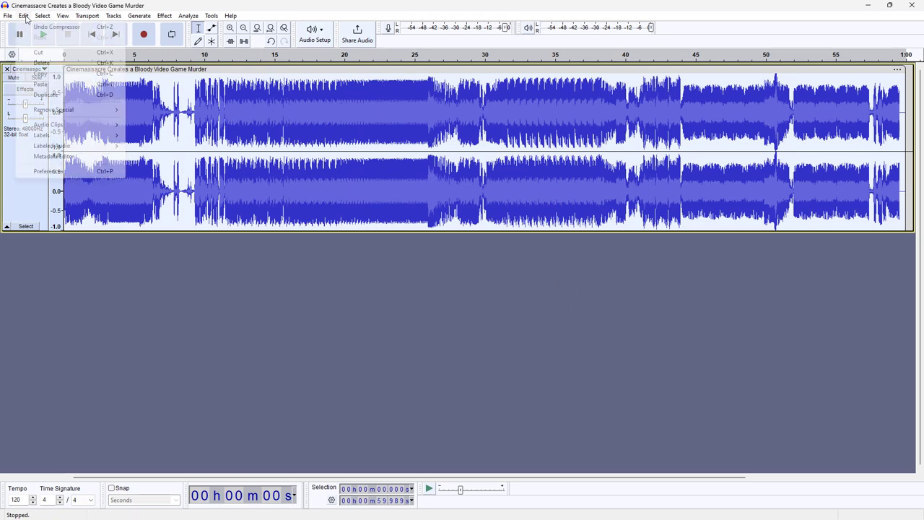
left_click(57, 26)
left_click(24, 16)
left_click(29, 37)
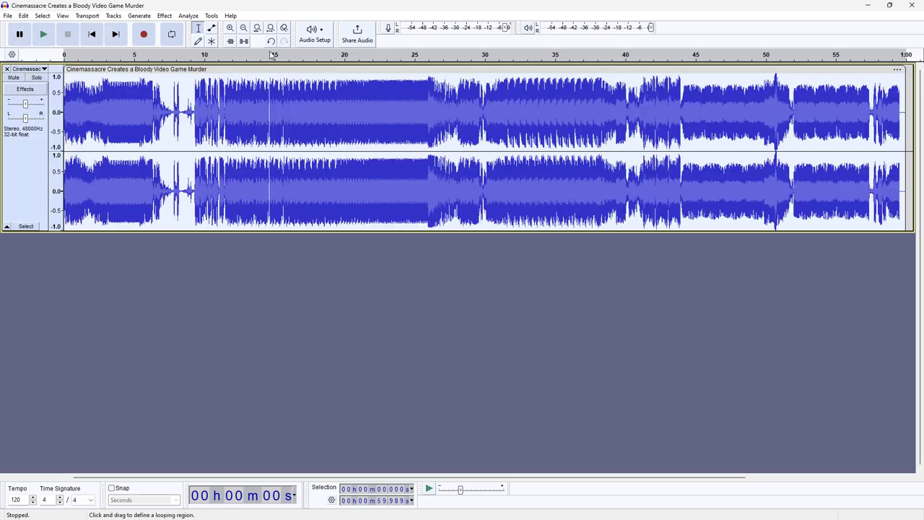
Select the loud peak from about 50.592 s to 50.837 s and lower it by about 2.6 dB with Amplify
left_click_drag(773, 81, 779, 82)
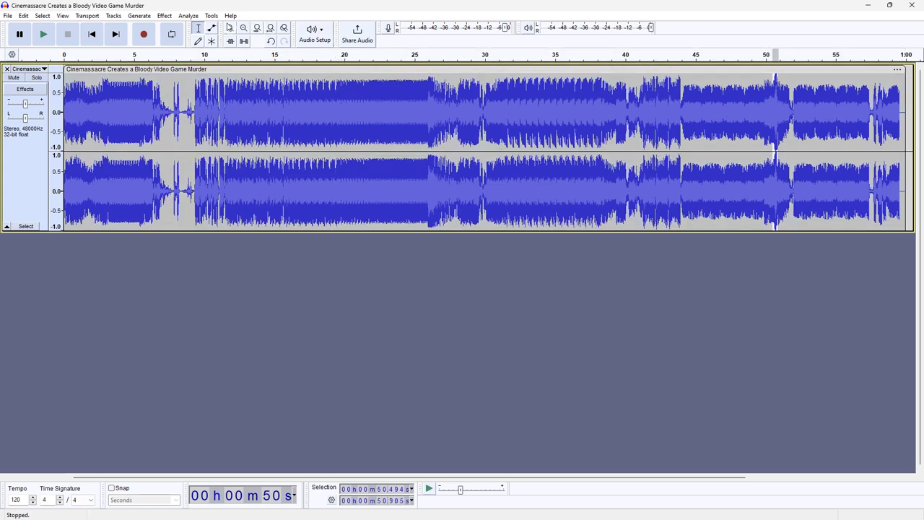
key("ctrl+1")
key("ctrl+1")
key("ctrl+1")
left_click(476, 85)
left_click_drag(477, 85, 503, 85)
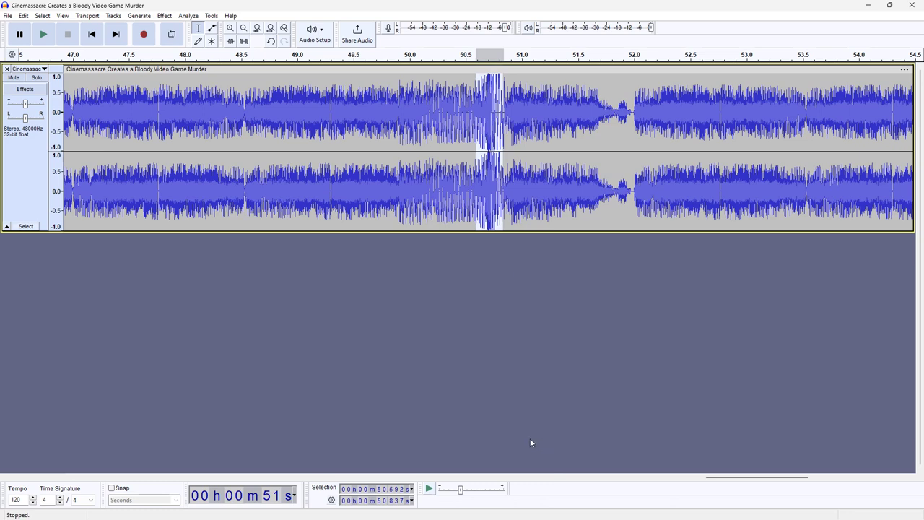
left_click(165, 15)
mouse_move(206, 70)
left_click(339, 73)
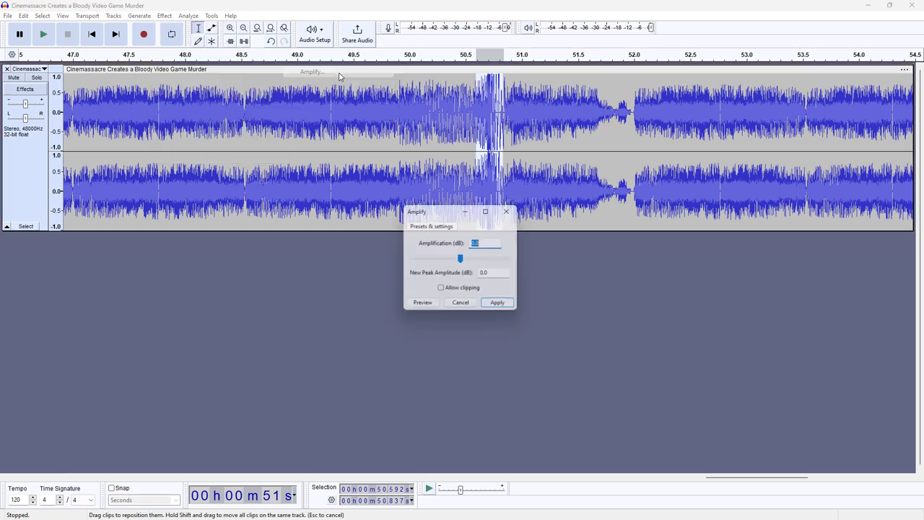
left_click_drag(465, 261, 459, 263)
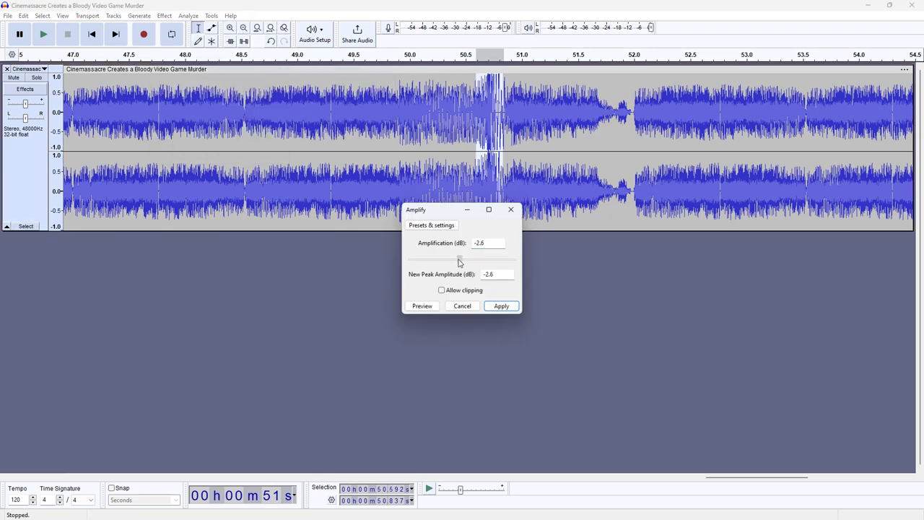
left_click(492, 306)
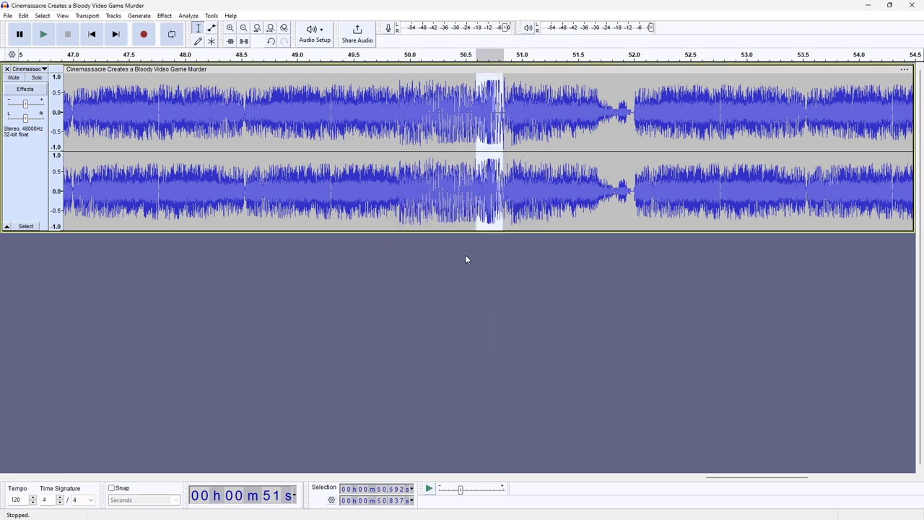
Select the short remaining peak from about 50.832 s to 50.871 s and reduce its volume with Amplify
left_click(505, 96)
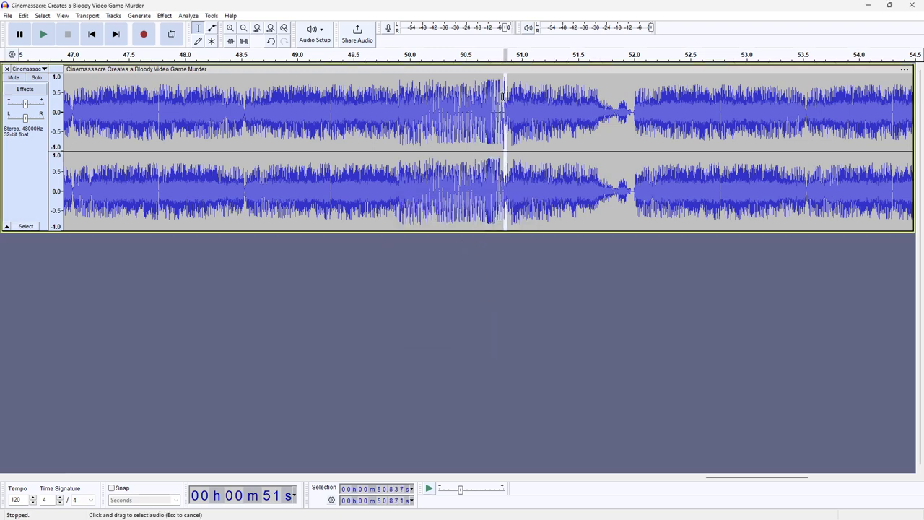
left_click(165, 15)
mouse_move(216, 71)
left_click(312, 72)
left_click_drag(465, 261, 460, 263)
left_click(487, 307)
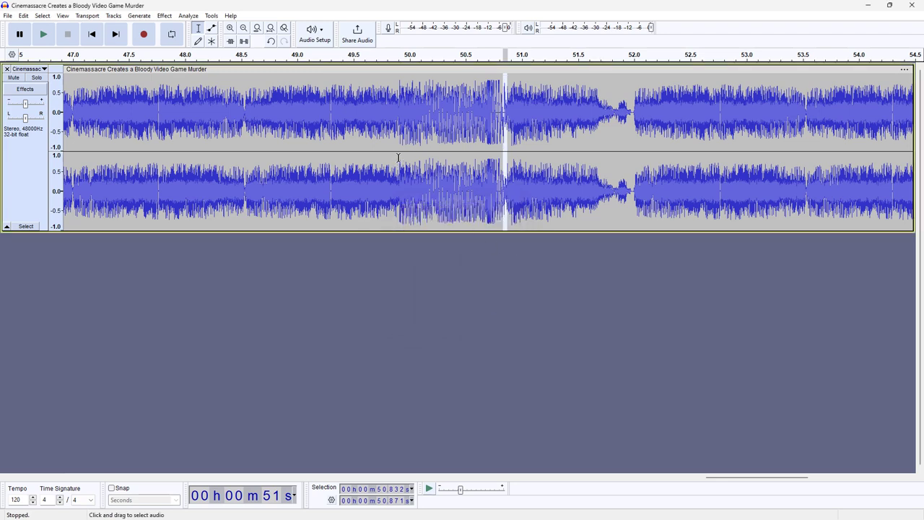
Play back the audio briefly from about 50.340 s to check the lowered peak
left_click(487, 141)
left_click(448, 141)
left_click(43, 34)
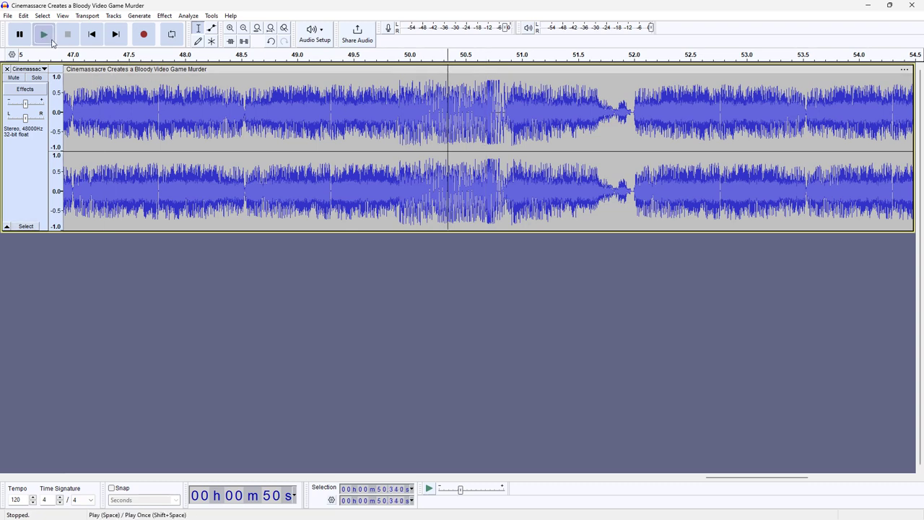
left_click(67, 34)
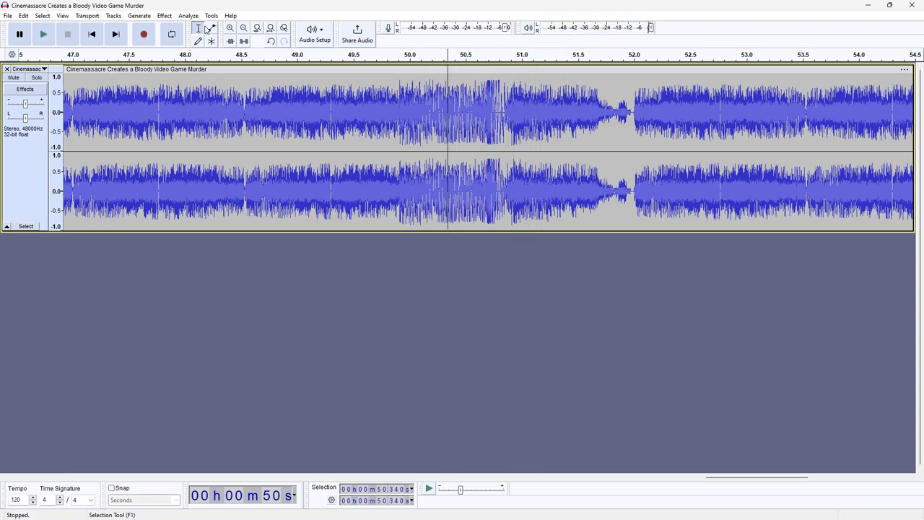
left_click(244, 28)
left_click(244, 28)
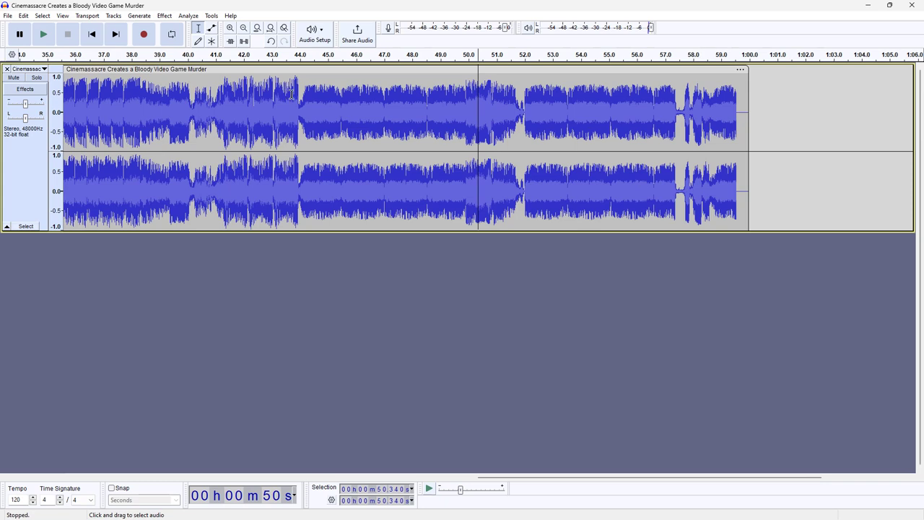
Select the loud section from about 41.307 s to 43.981 s and reduce its volume with Amplify
left_click_drag(300, 93, 222, 106)
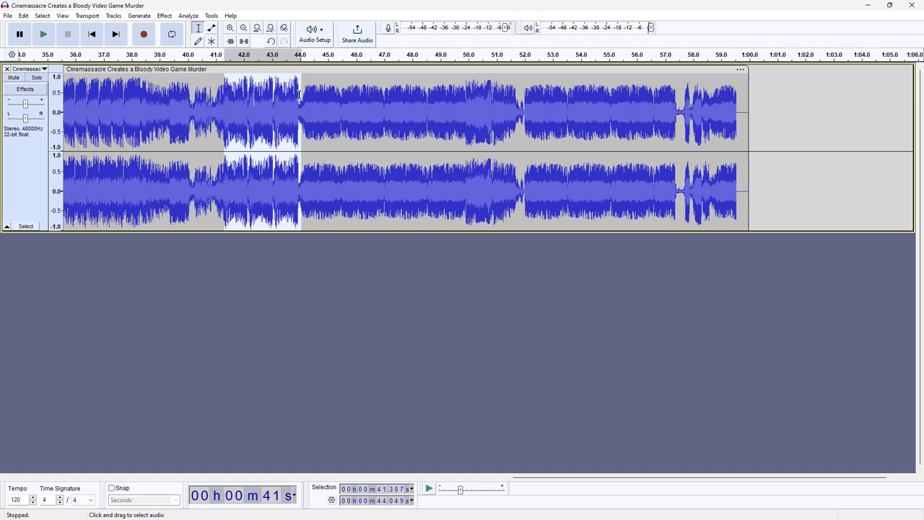
left_click_drag(297, 94, 295, 94)
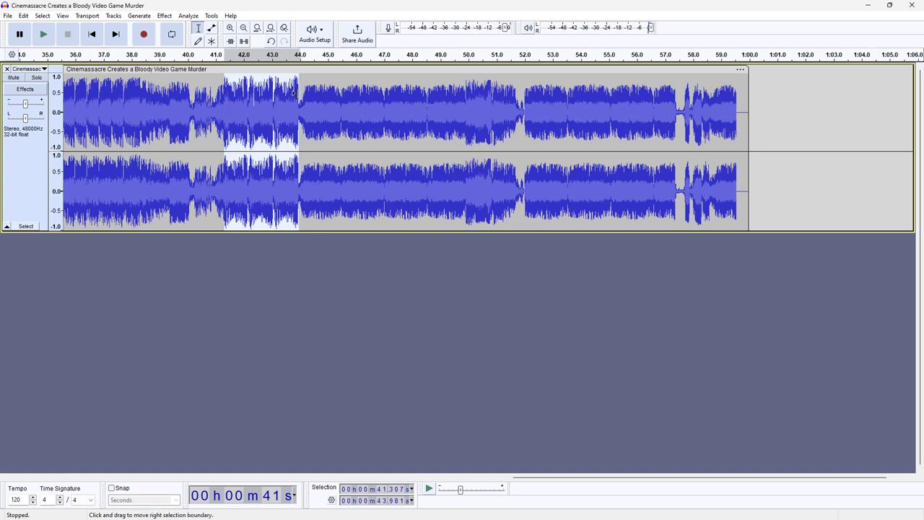
left_click(165, 15)
mouse_move(268, 71)
left_click(304, 73)
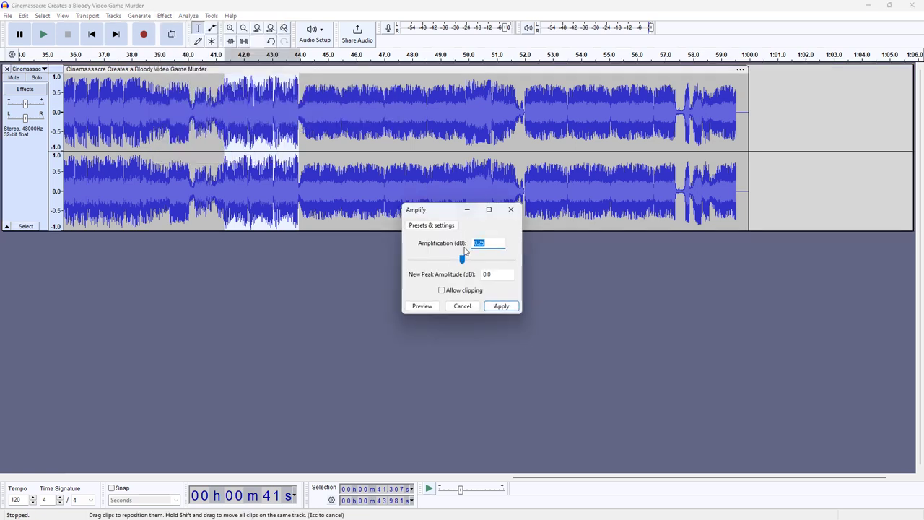
left_click(489, 305)
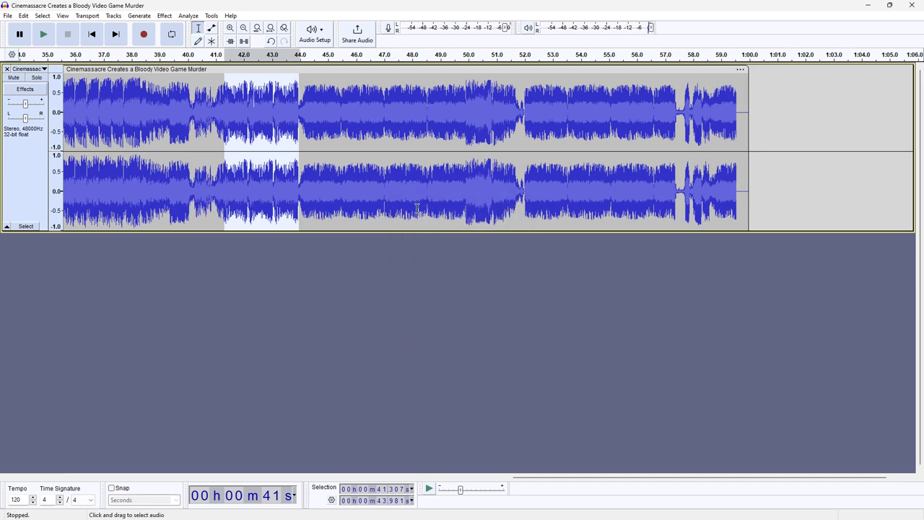
Select the section from about 30.749 s to 38.462 s and lower it by about 1.2 dB with Amplify
left_click(244, 29)
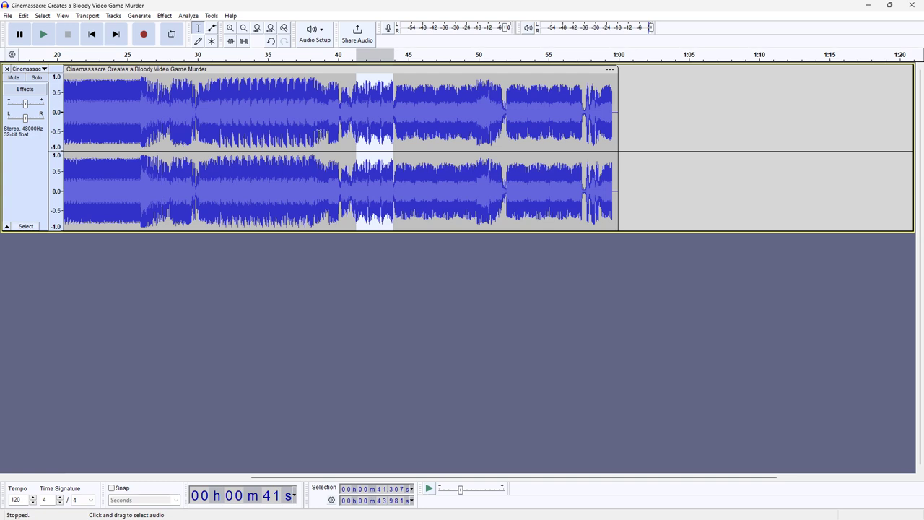
left_click_drag(315, 85, 209, 94)
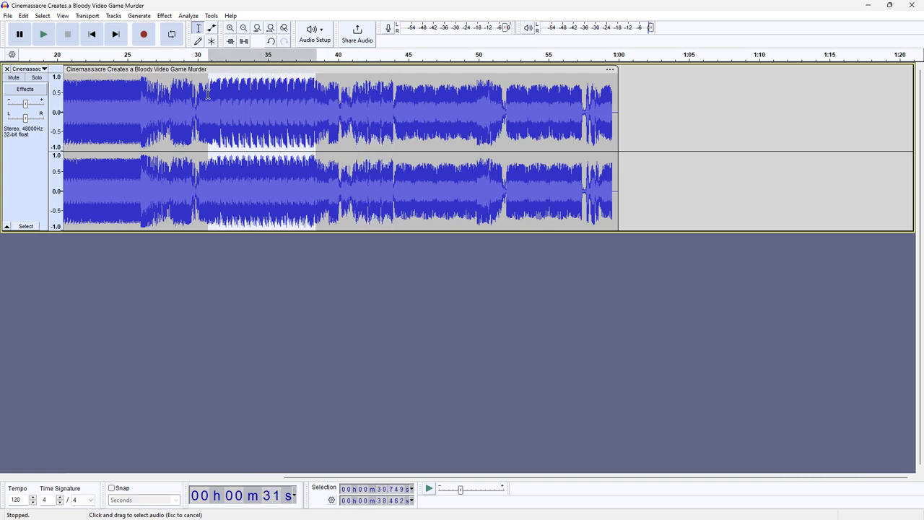
left_click(165, 15)
mouse_move(217, 72)
left_click(313, 73)
left_click_drag(464, 265, 462, 267)
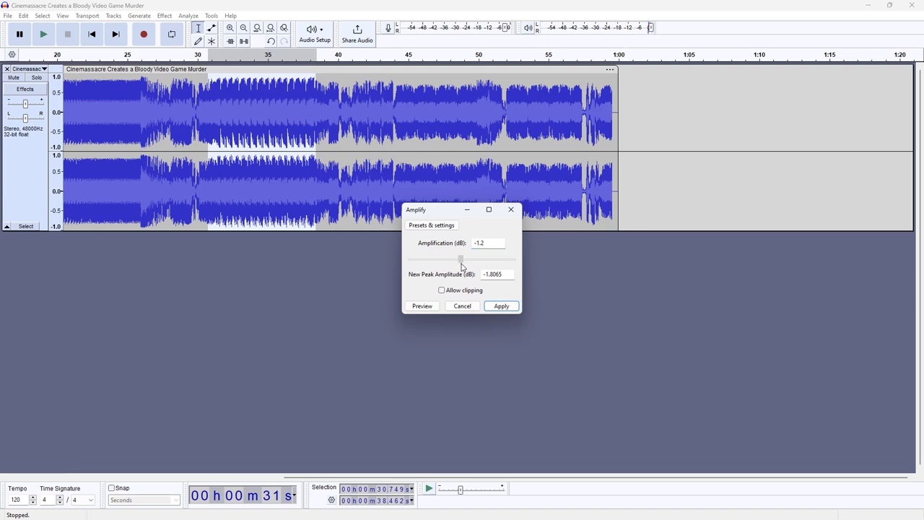
left_click(500, 306)
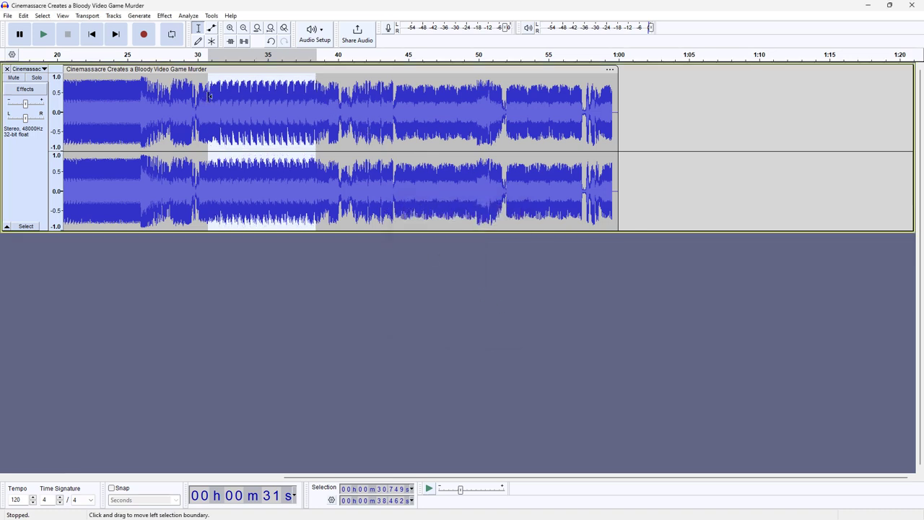
Select the short peak from about 38.462 s to 38.633 s and reduce its volume with Amplify
left_click_drag(209, 96, 320, 96)
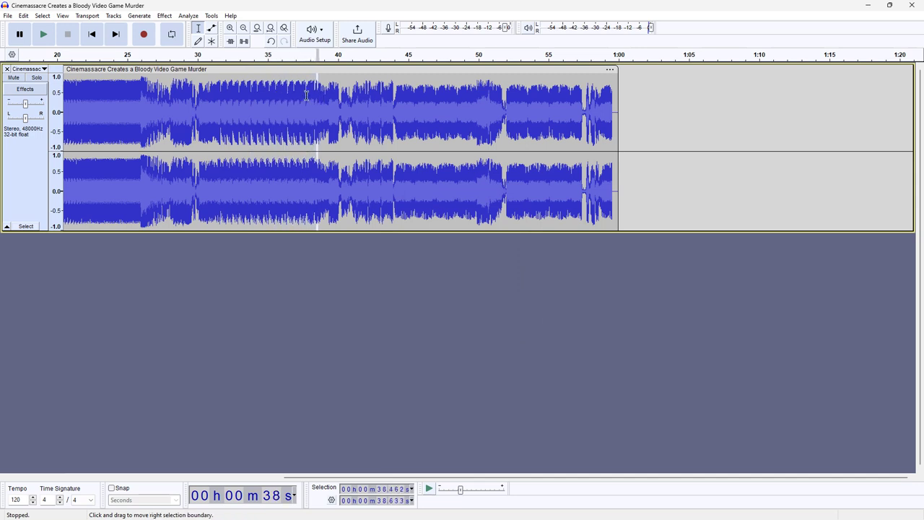
left_click(165, 15)
mouse_move(280, 73)
left_click(312, 72)
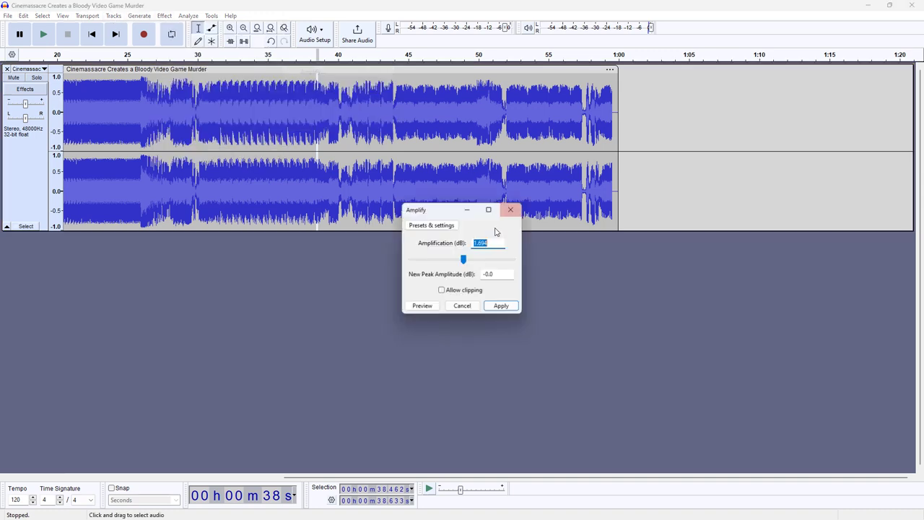
left_click_drag(466, 258, 464, 260)
left_click(501, 306)
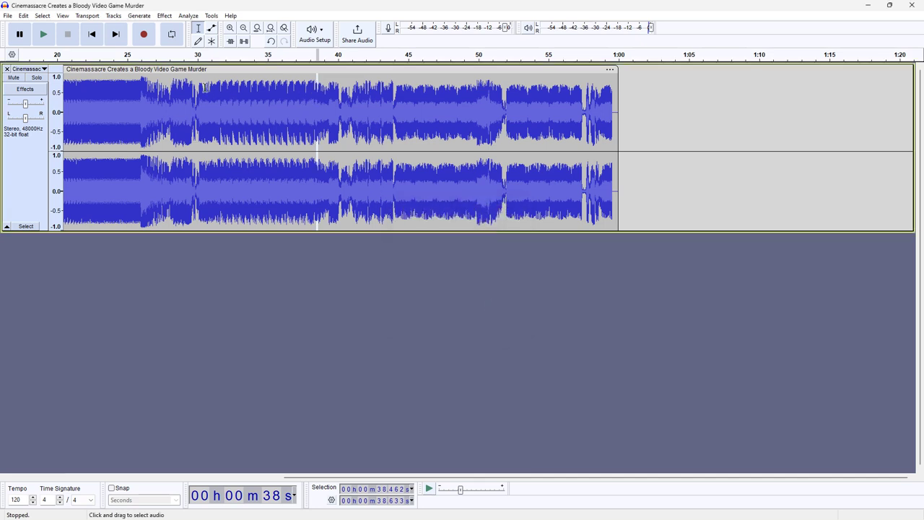
Select the section from about 25.984 s to 29.858 s and lower it by about 0.7 dB with Amplify
left_click_drag(195, 93, 2, 127)
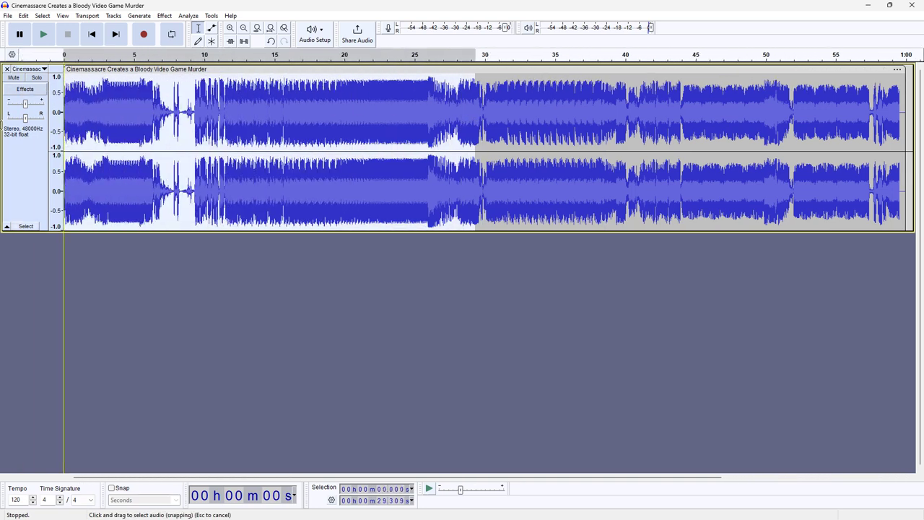
left_click(396, 128)
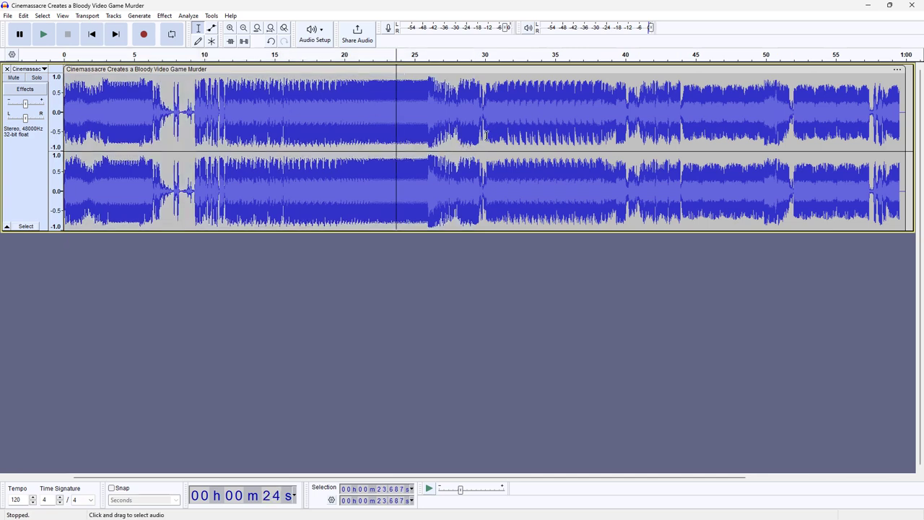
left_click_drag(483, 91, 428, 101)
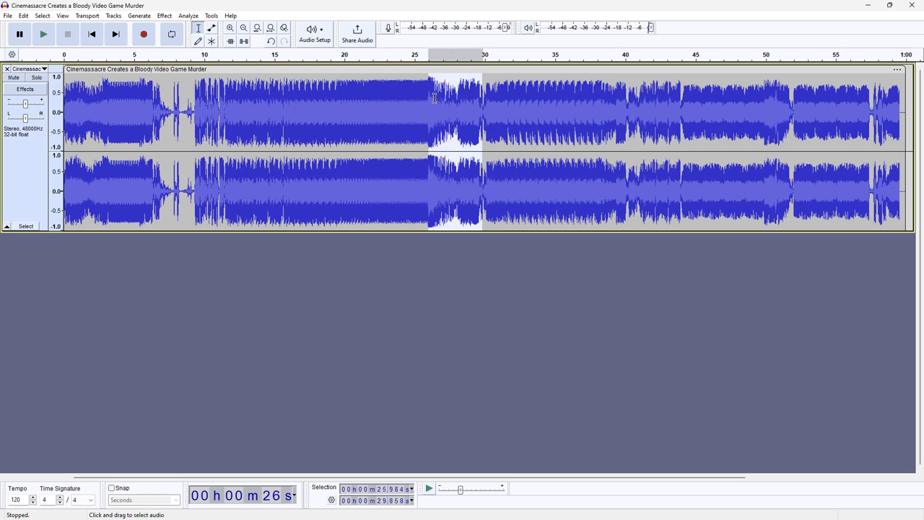
left_click(186, 16)
mouse_move(166, 15)
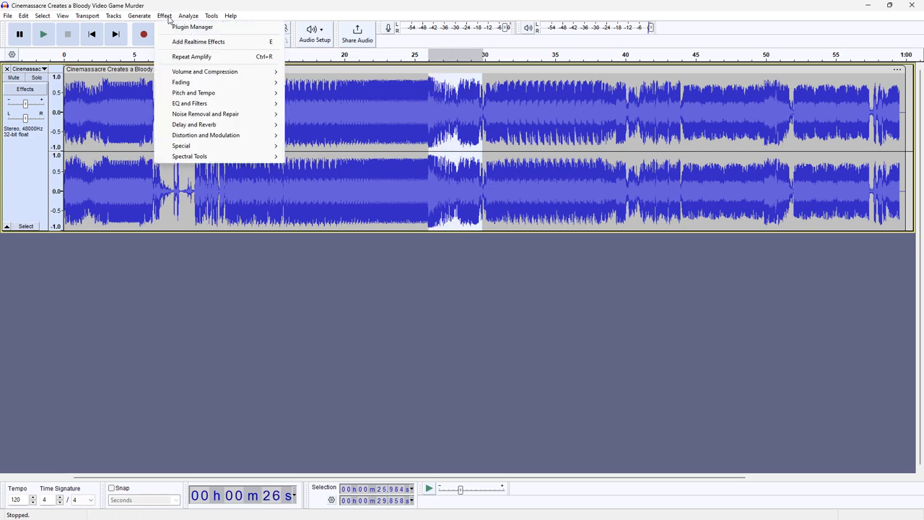
mouse_move(200, 74)
left_click(318, 73)
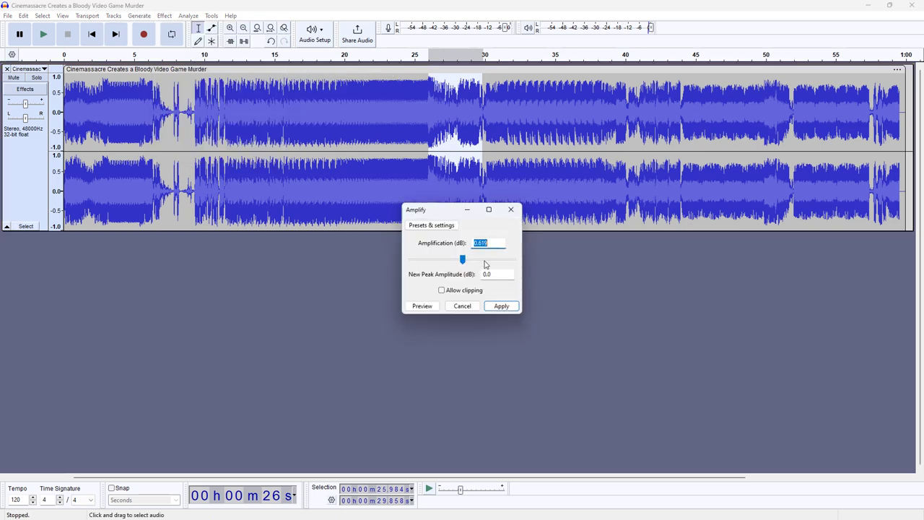
left_click_drag(468, 262, 461, 265)
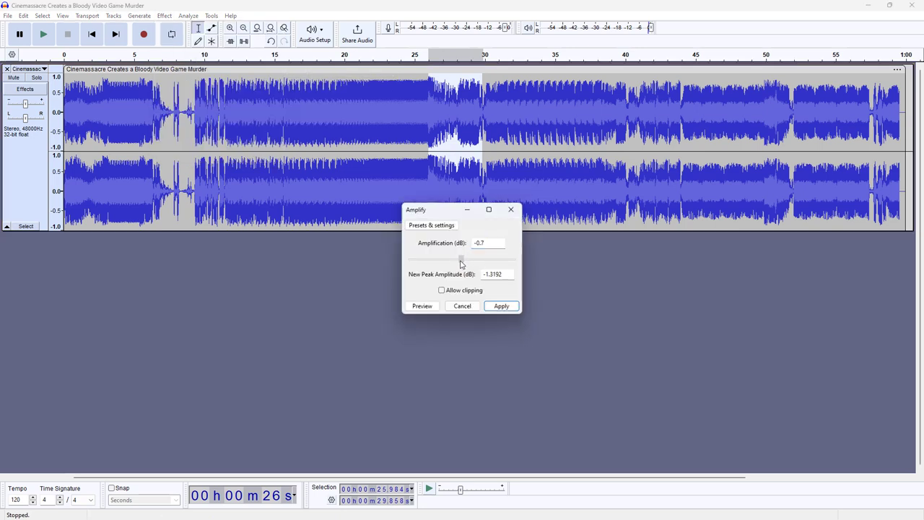
left_click(496, 307)
left_click(306, 137)
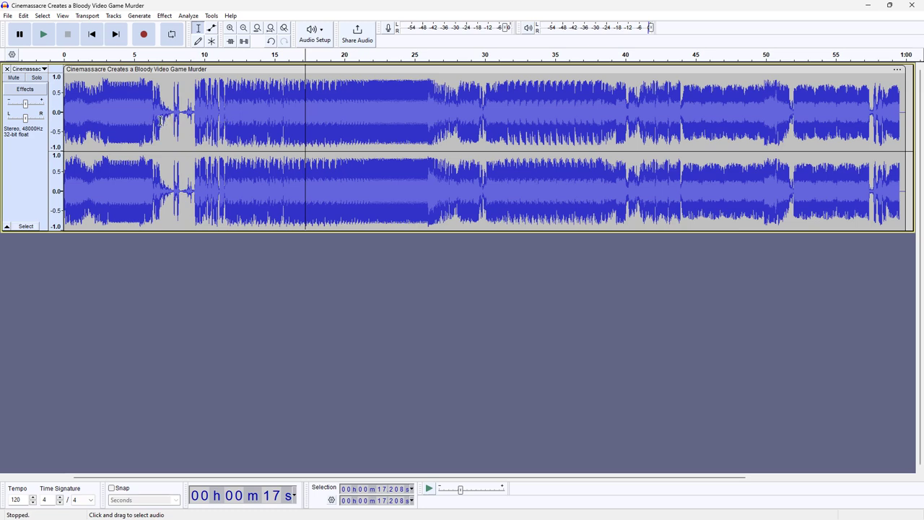
Select the opening section from about 2.742 s to 6.513 s and reduce its volume with Amplify
left_click_drag(154, 91, 102, 93)
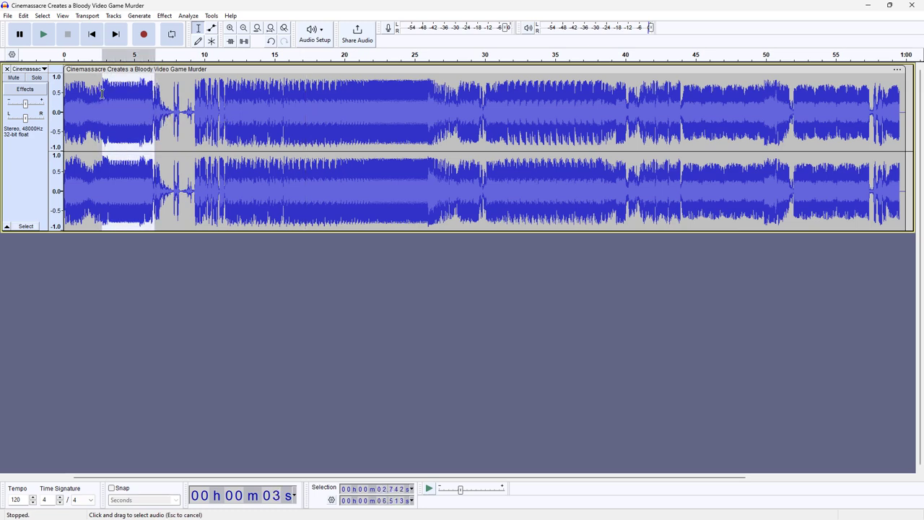
left_click(165, 16)
mouse_move(207, 71)
left_click(310, 71)
left_click_drag(462, 258, 460, 262)
left_click(502, 306)
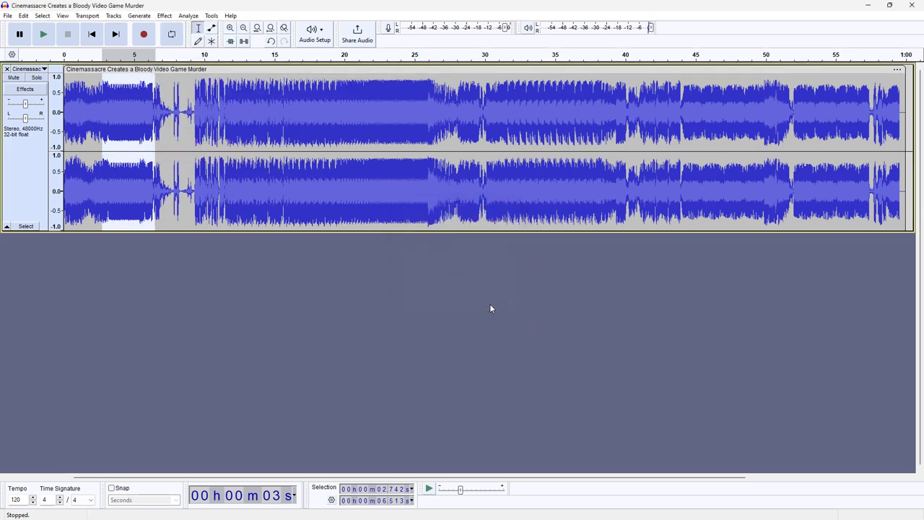
Select the louder passage from about 50.048 s to 51.762 s and lower it by about 0.7 dB with Amplify
left_click(244, 28)
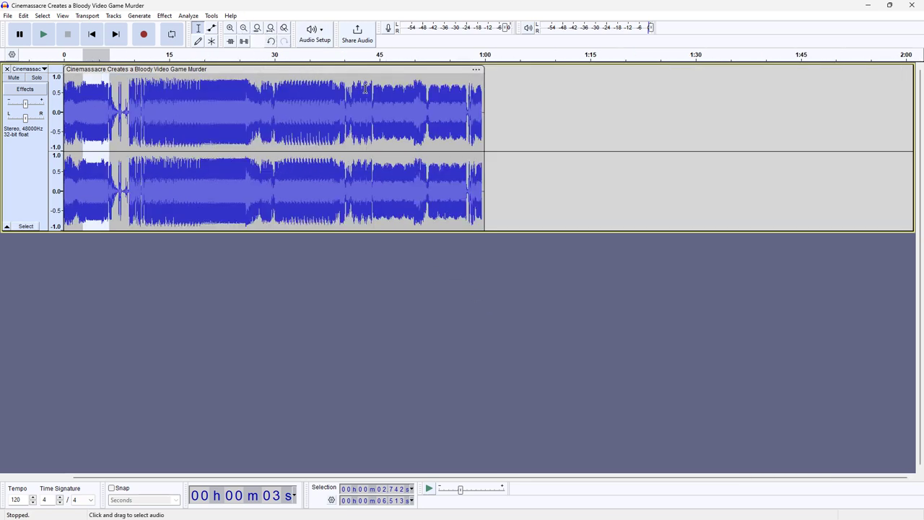
left_click_drag(415, 84, 426, 86)
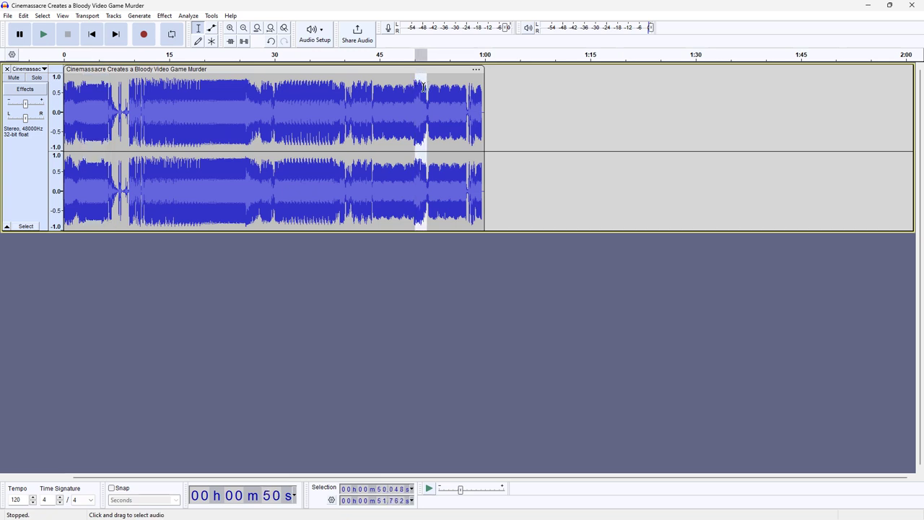
left_click(166, 16)
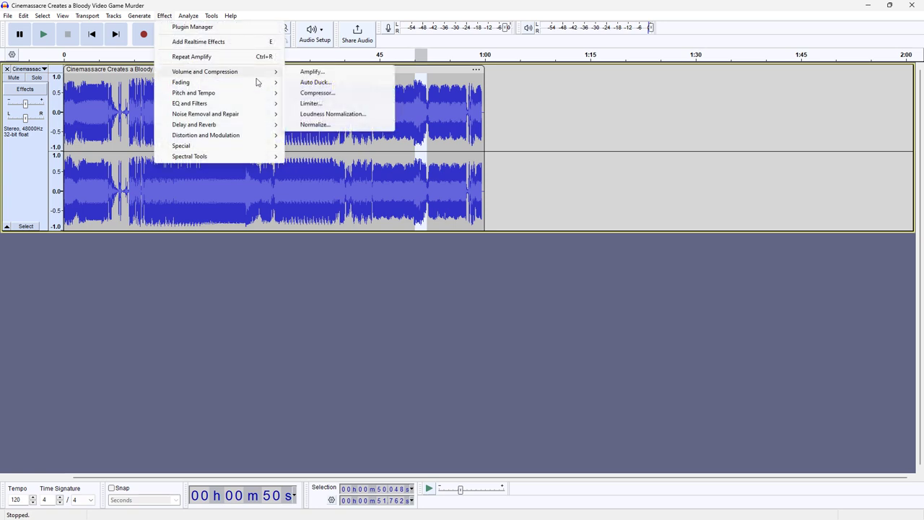
left_click(312, 72)
left_click_drag(463, 259, 463, 262)
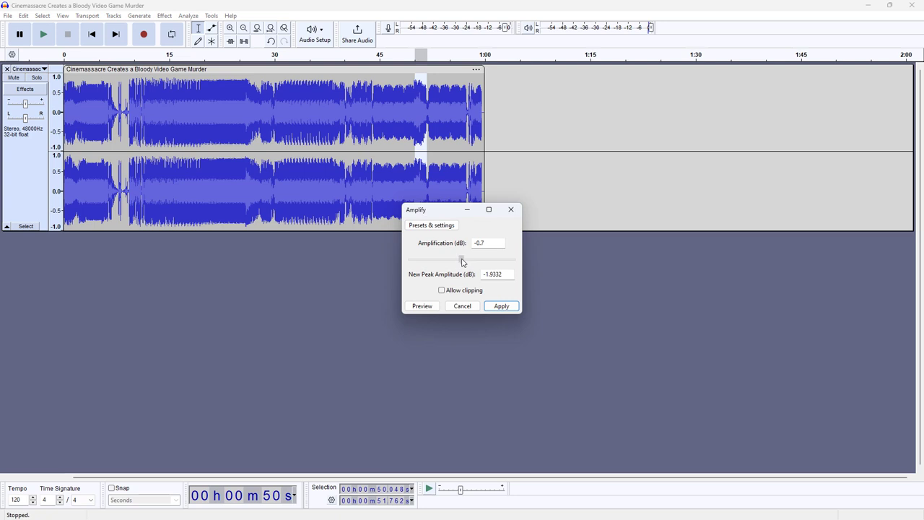
left_click(491, 304)
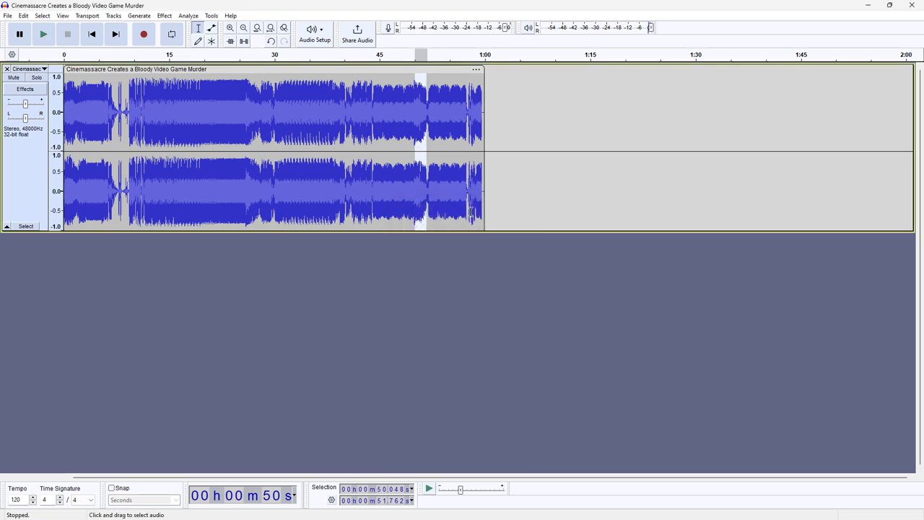
left_click(336, 112)
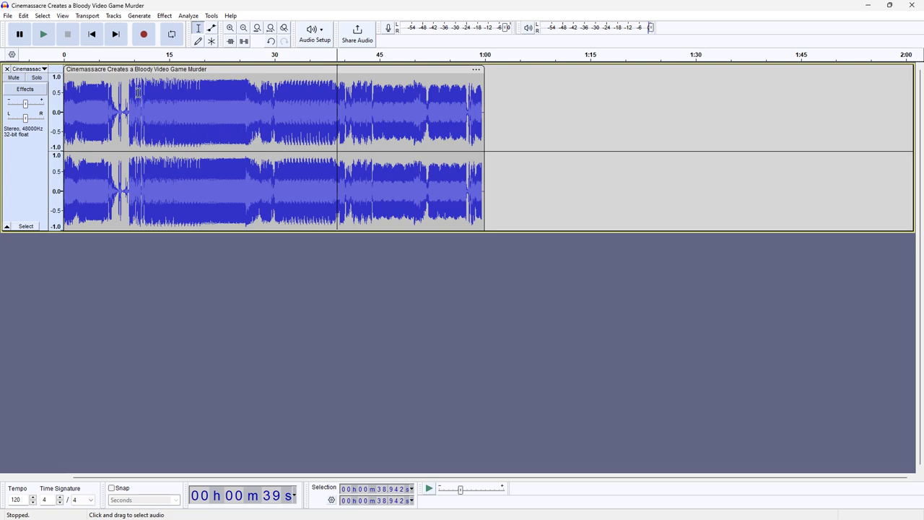
Select the long section from about 9.255 s to 27.972 s and lower it by 0.7 dB with Amplify
left_click_drag(128, 99, 260, 109)
left_click(165, 16)
mouse_move(197, 72)
left_click(307, 72)
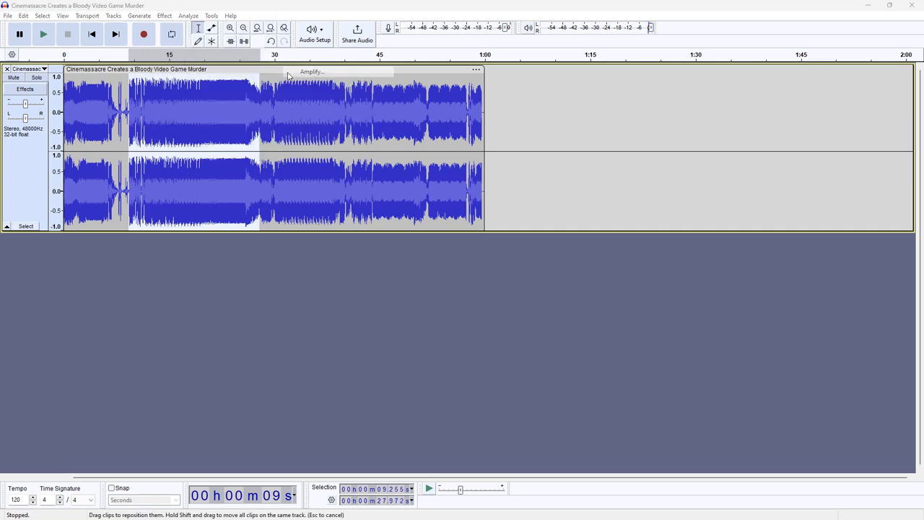
left_click_drag(462, 258, 463, 265)
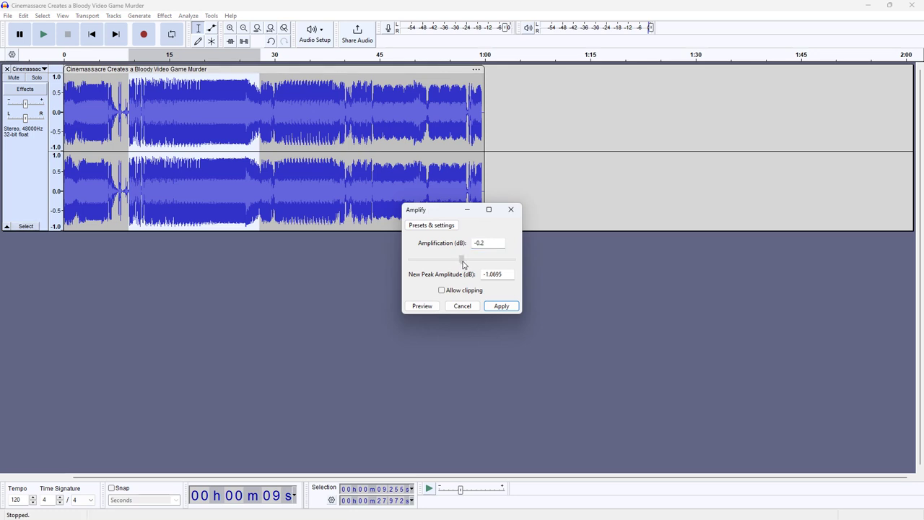
left_click(502, 307)
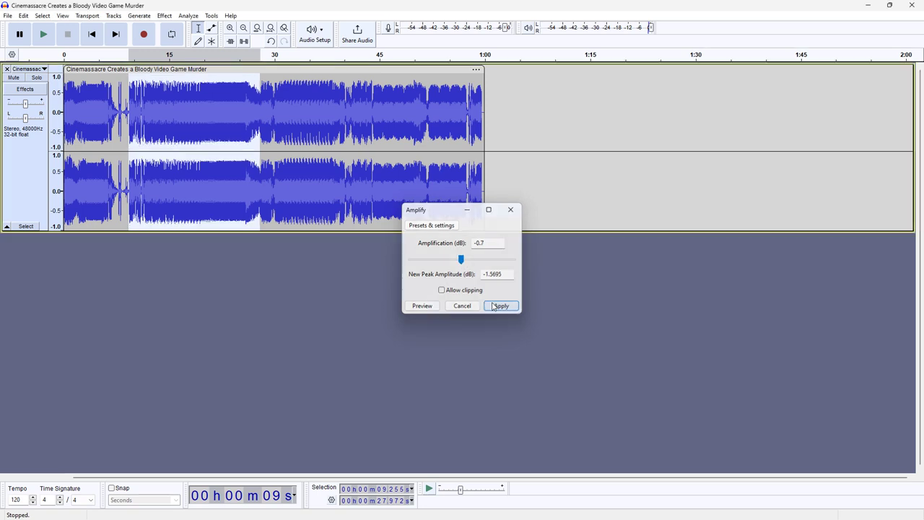
left_click(364, 127)
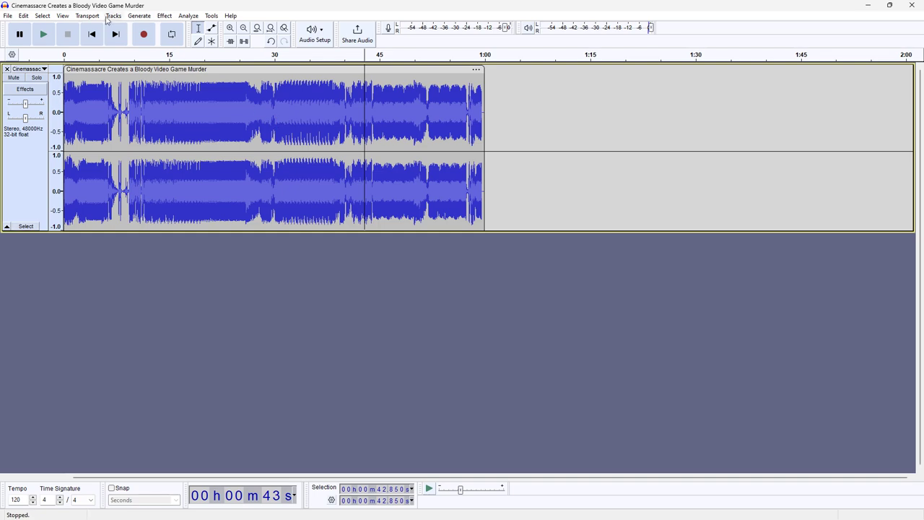
Export the entire project to the computer as a stereo 48000 Hz, signed 16-bit PCM WAV file in the Music folder
left_click(7, 15)
left_click(36, 124)
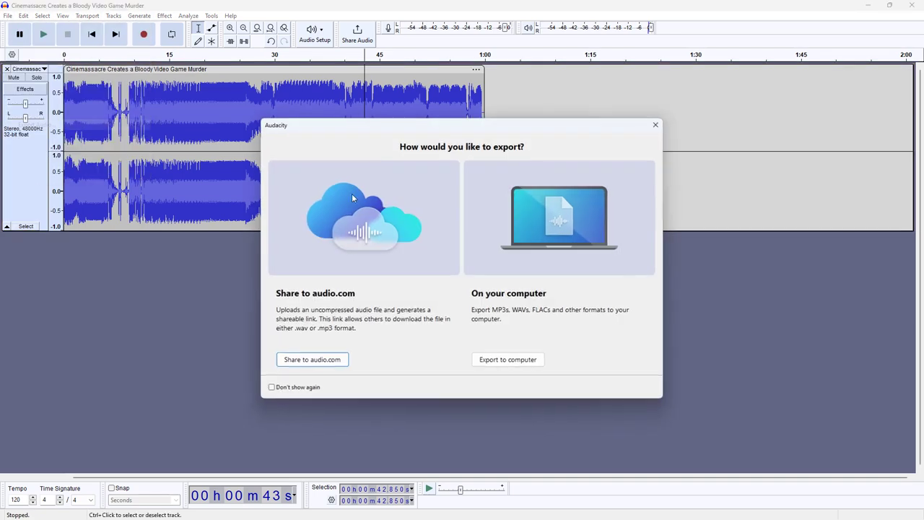
left_click(523, 360)
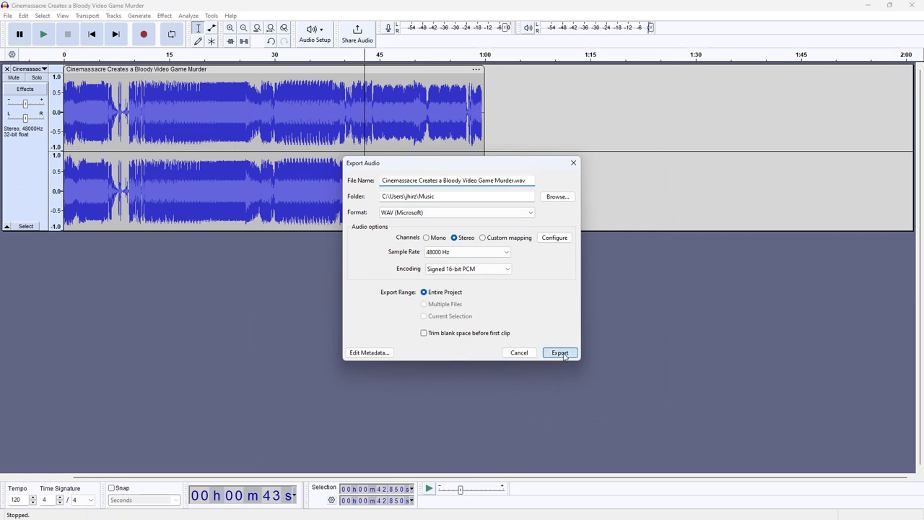
left_click(560, 352)
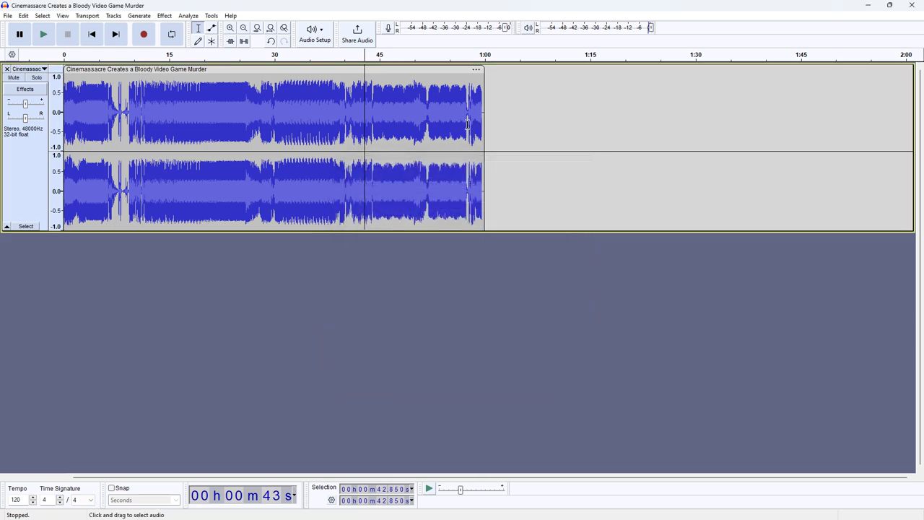
Select the short peak from about 58.138 s to 58.550 s and reduce its volume with Amplify
left_click_drag(471, 142, 474, 143)
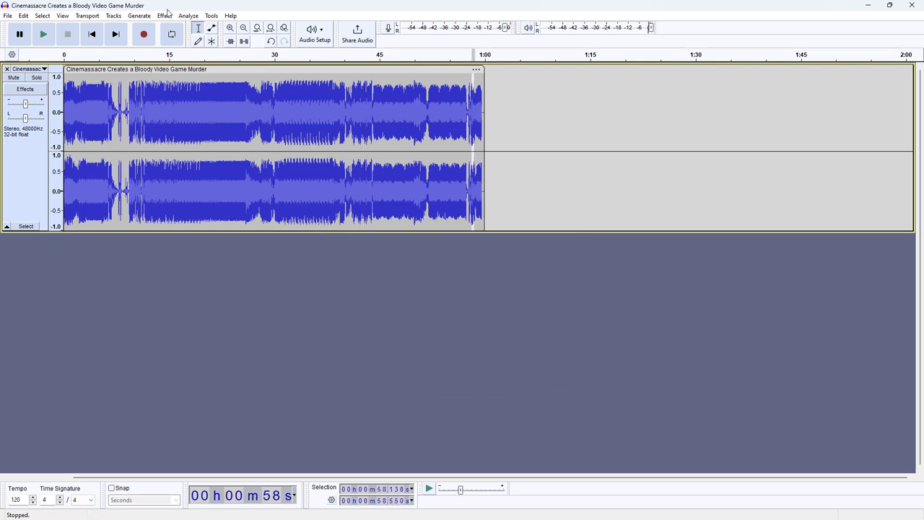
left_click(165, 15)
mouse_move(217, 73)
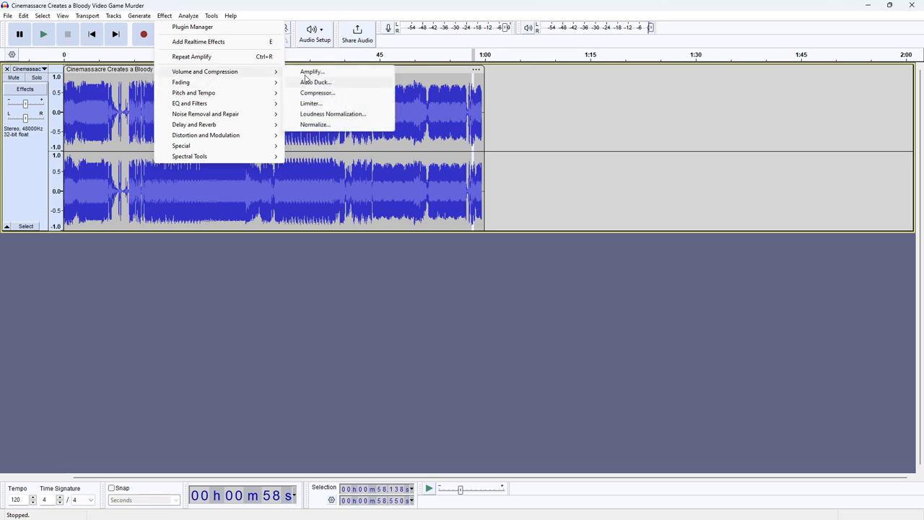
left_click(310, 70)
left_click_drag(463, 259, 462, 265)
left_click(494, 306)
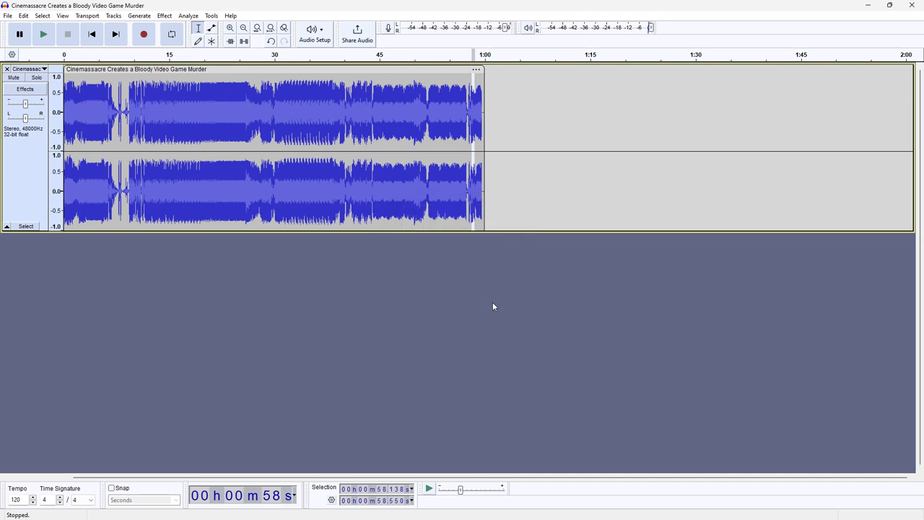
Export the entire project again as "Cinemassacre Creates a Bloody Video Game Murder.wav", replacing the existing file in the Music folder
left_click(139, 15)
mouse_move(7, 15)
left_click(32, 125)
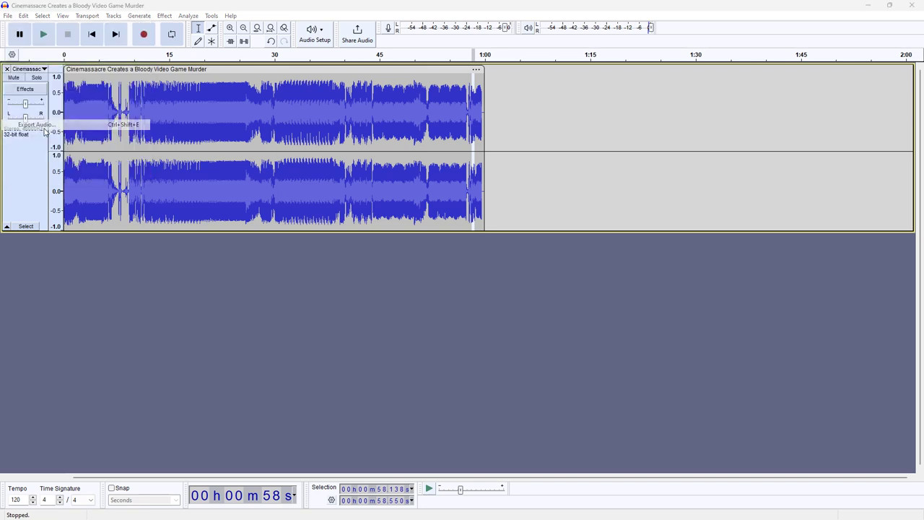
left_click(530, 358)
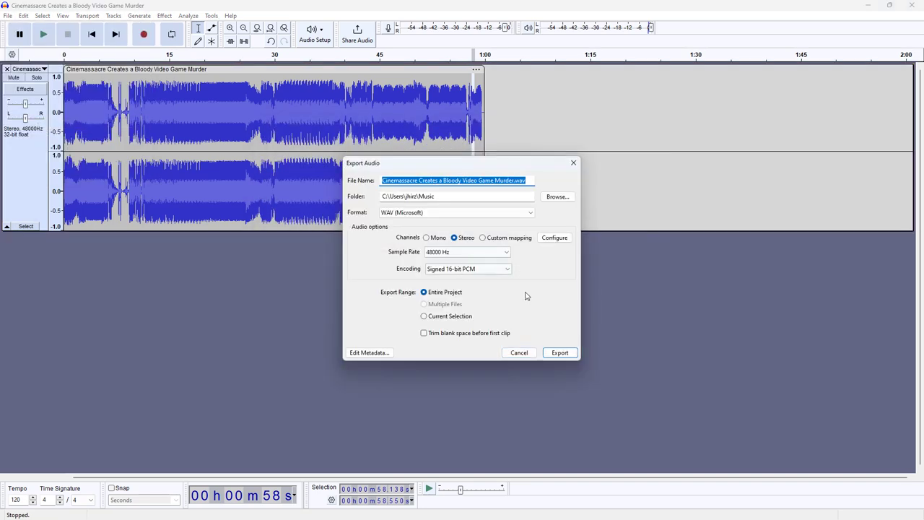
left_click(552, 354)
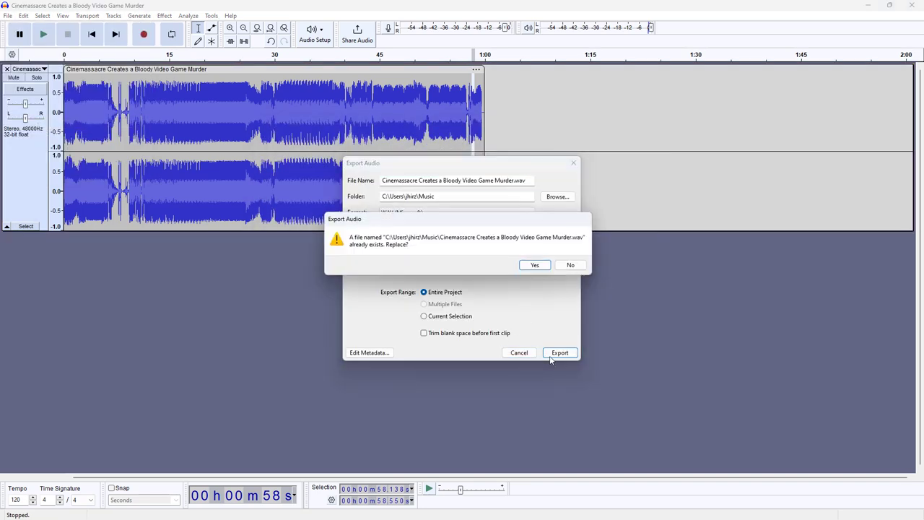
left_click(533, 266)
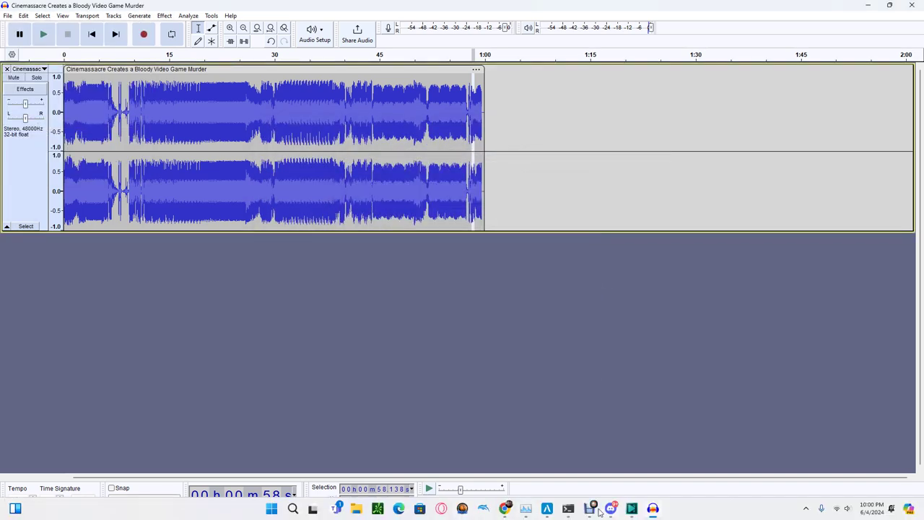